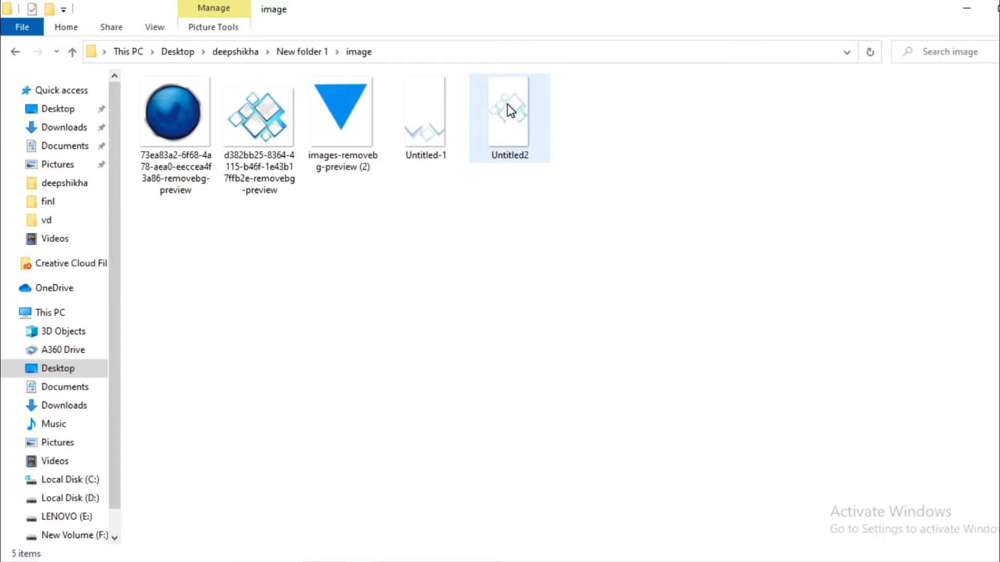
Step: Drag the Untitled2 diamond image from the image folder onto the Cafeteria Moodboard canvas
drag(510, 111, 647, 518)
drag(582, 203, 560, 170)
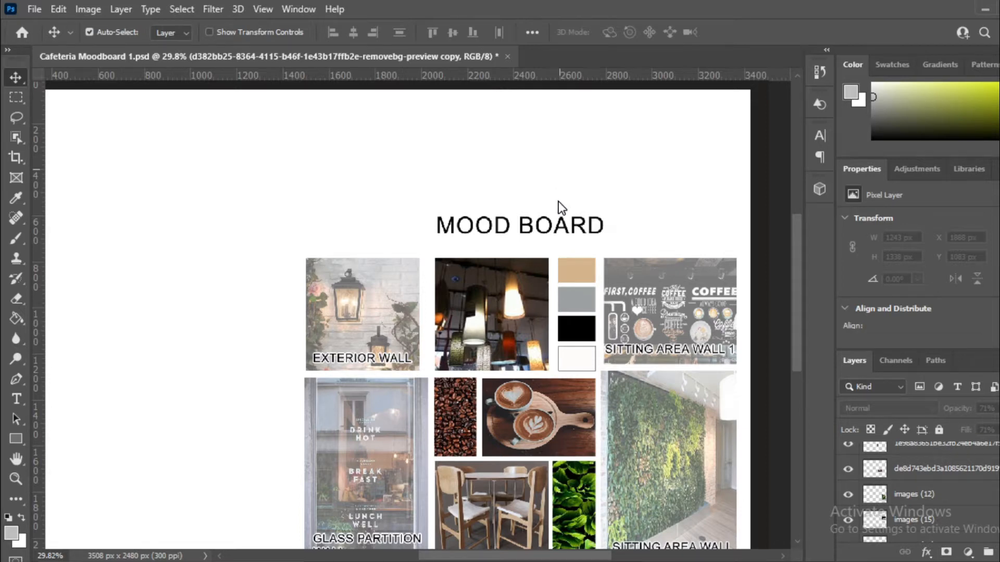
Step: Move the Untitled2 diamond graphic toward the MOOD BOARD heading and roughly resize it
scroll(563, 259, down, 1)
scroll(473, 275, up, 2)
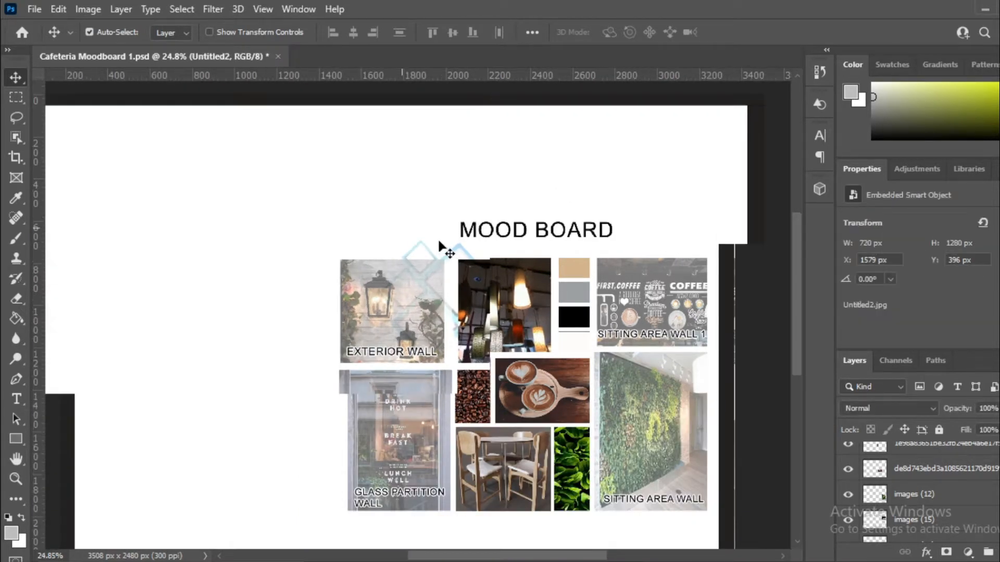
drag(460, 256, 604, 152)
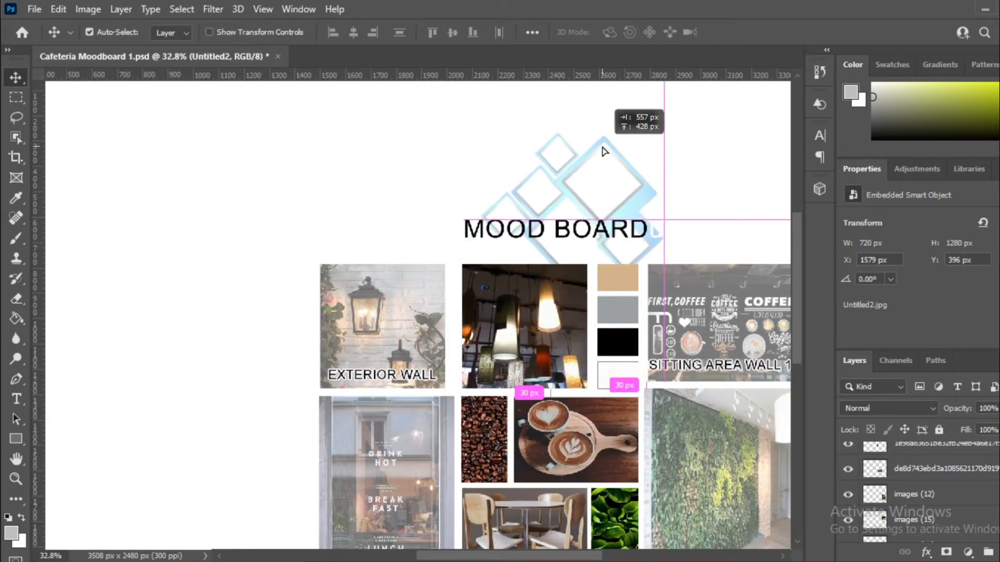
key(ctrl+t)
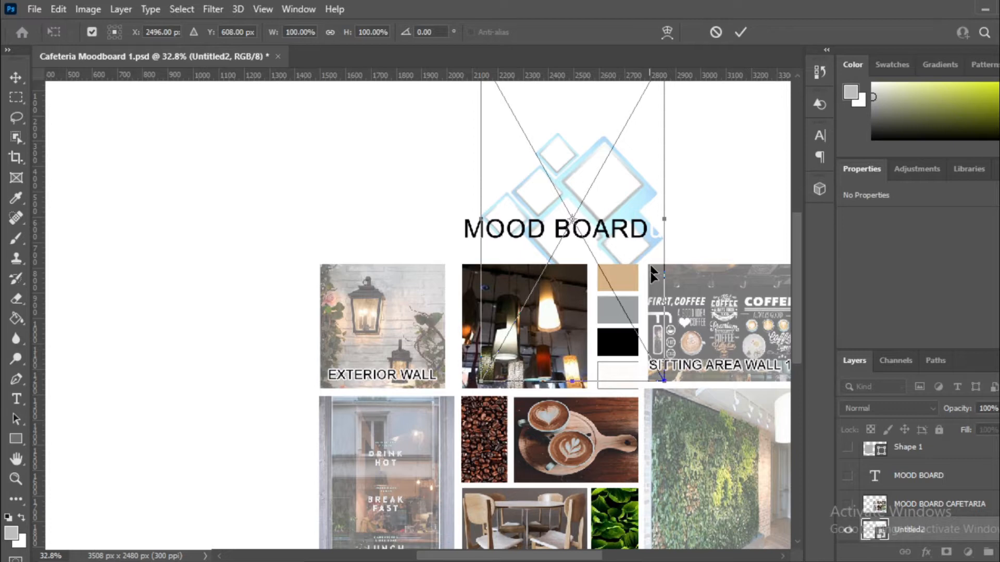
scroll(650, 272, down, 2)
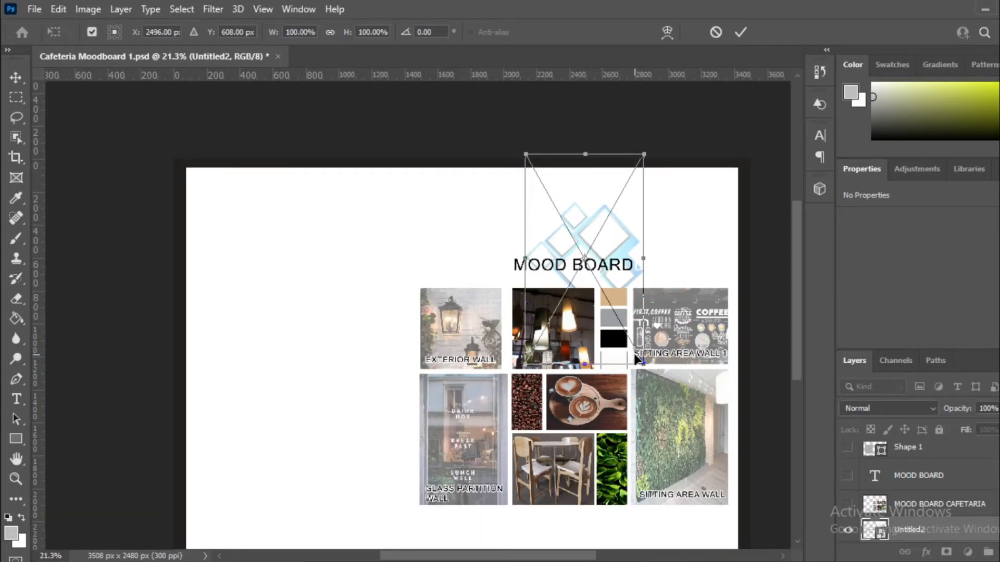
drag(643, 154, 667, 159)
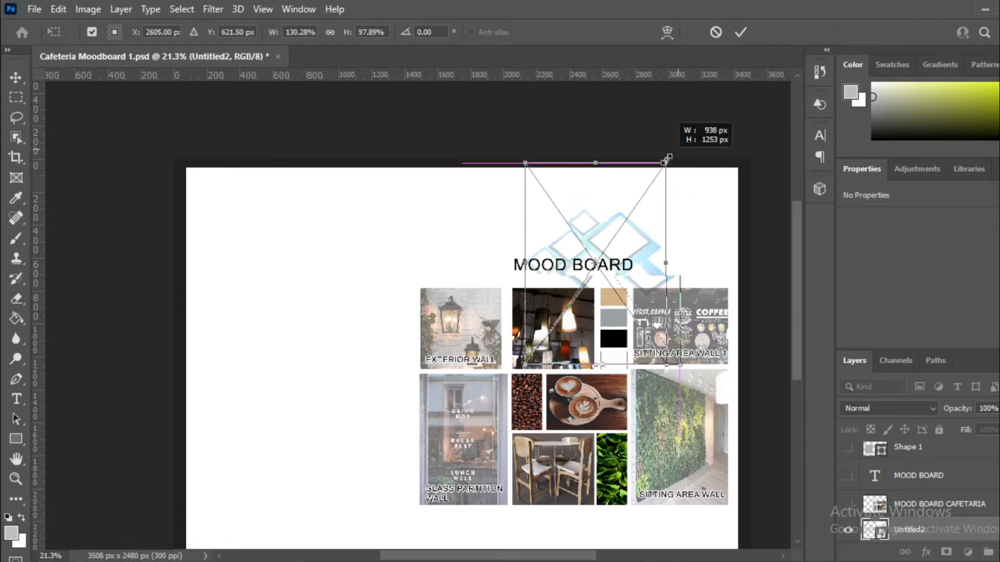
scroll(666, 159, up, 4)
drag(666, 159, 757, 71)
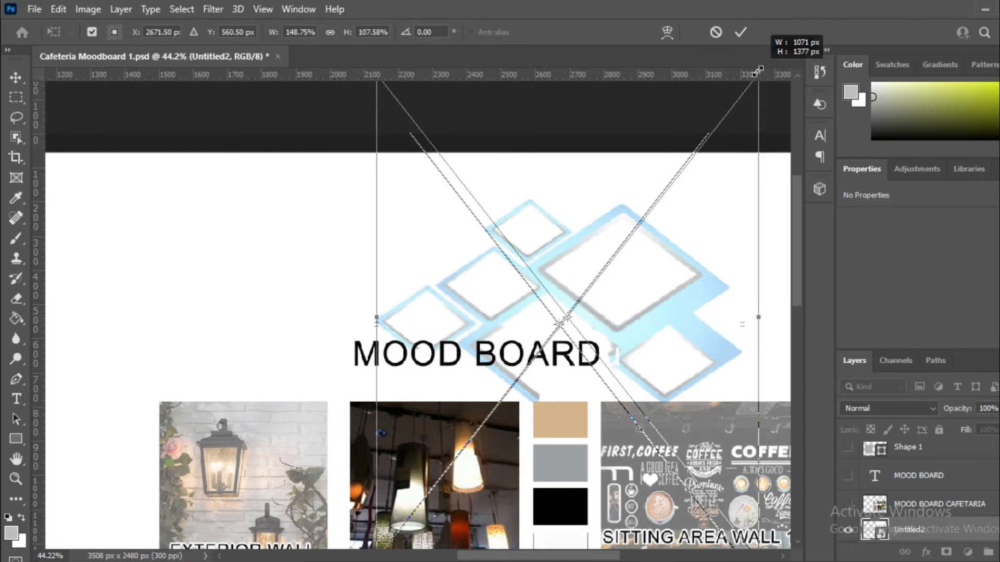
drag(758, 72, 696, 213)
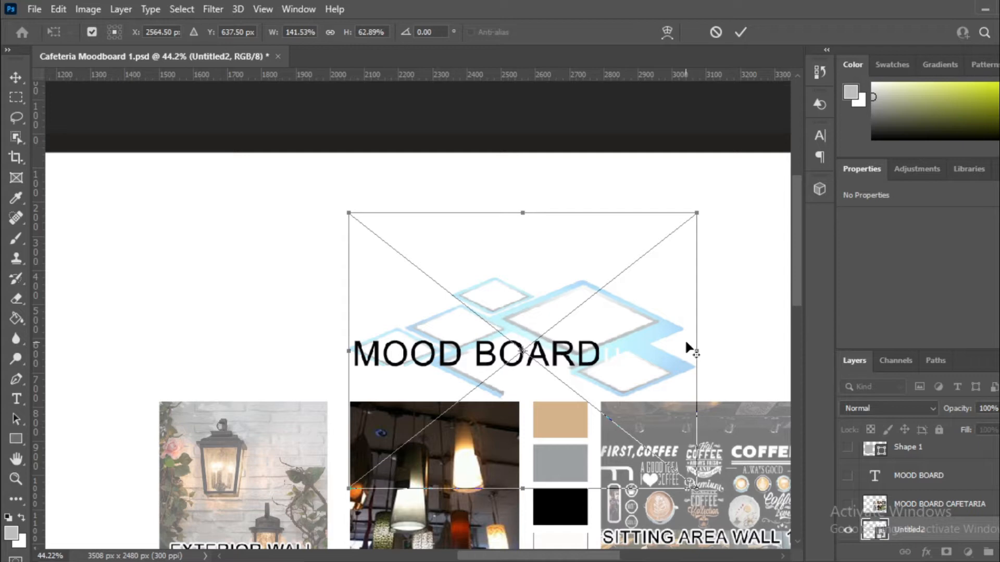
drag(680, 153, 626, 221)
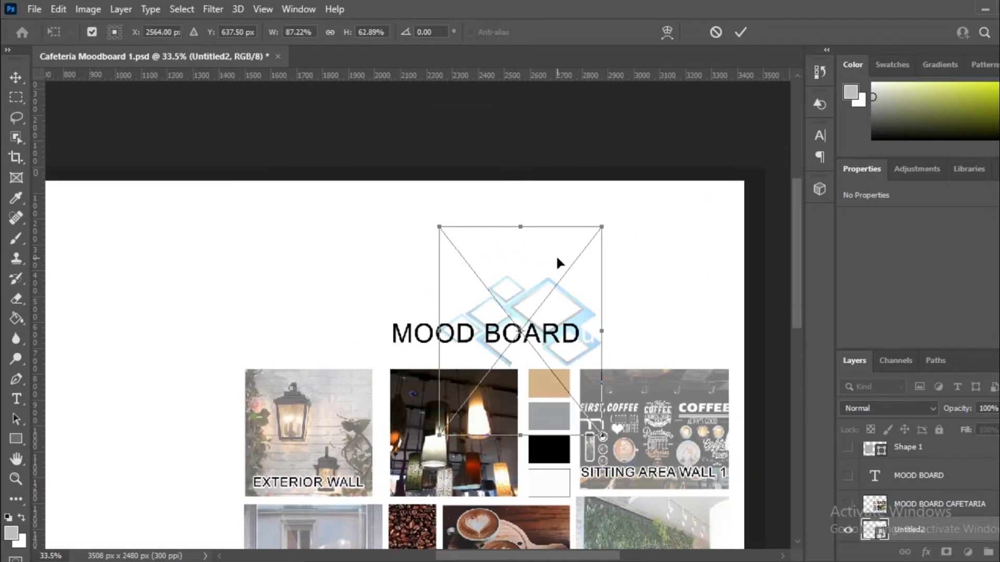
drag(555, 254, 547, 392)
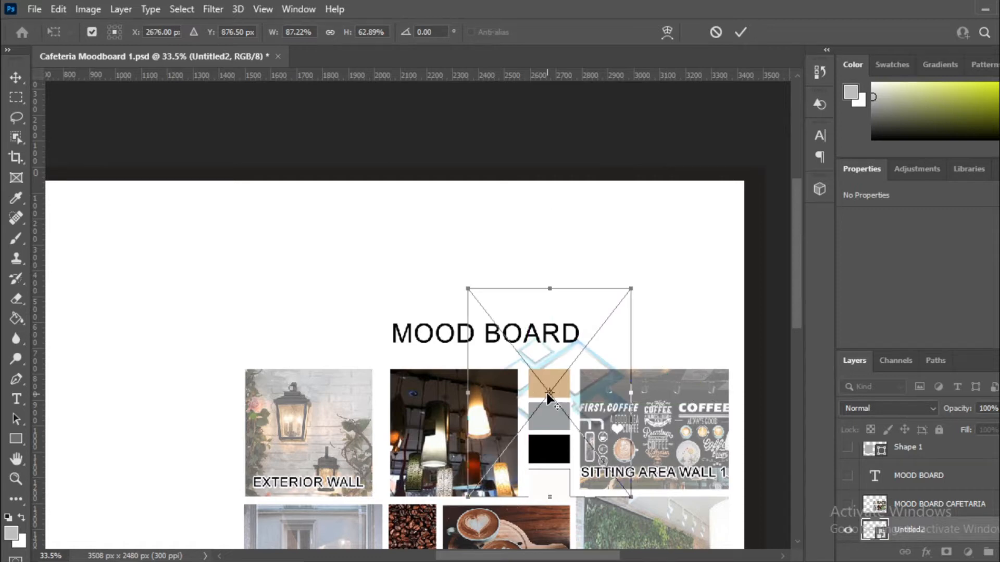
Step: Fine-tune the diamond graphic to 1412 × 2216 px behind the heading and collage top
drag(631, 288, 759, 127)
drag(605, 228, 537, 234)
drag(396, 507, 362, 506)
mouse_move(528, 234)
mouse_down()
mouse_move(518, 202)
mouse_move(523, 249)
mouse_up()
mouse_move(688, 122)
mouse_down()
mouse_move(708, 75)
mouse_move(696, 106)
mouse_up()
drag(541, 240, 541, 255)
scroll(541, 255, down, 3)
scroll(497, 333, up, 3)
drag(713, 457, 708, 510)
drag(572, 148, 530, 139)
scroll(620, 423, down, 3)
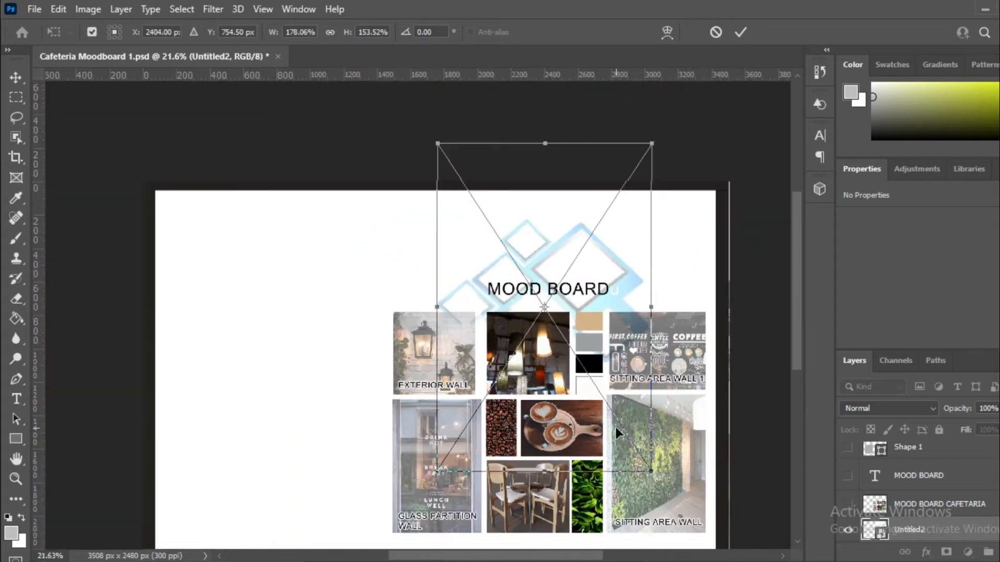
drag(651, 143, 670, 114)
scroll(554, 272, up, 1)
drag(560, 251, 557, 256)
drag(574, 203, 566, 223)
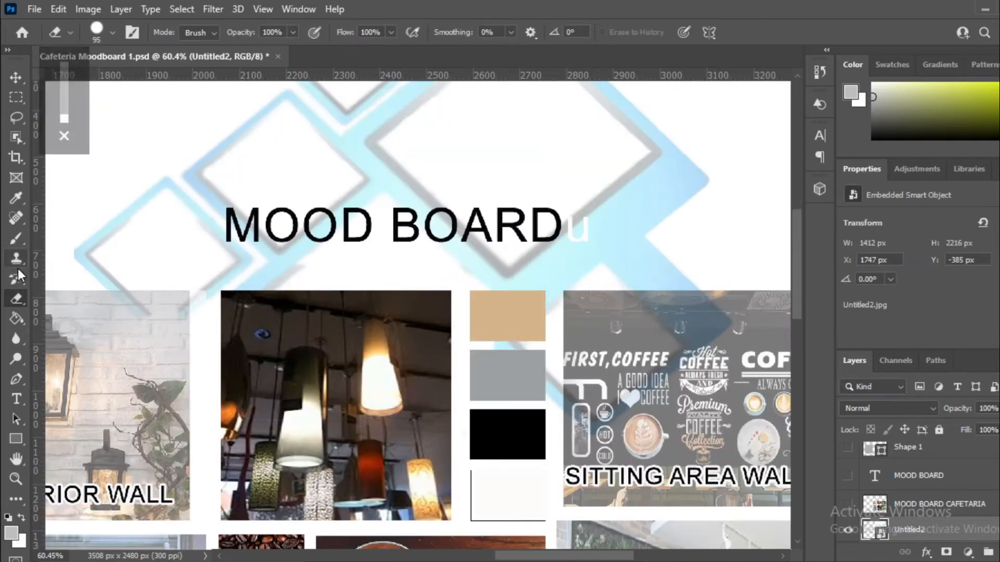
Step: Rasterize the Untitled2 smart object into a pixel layer so the Eraser can work on it
click(646, 268)
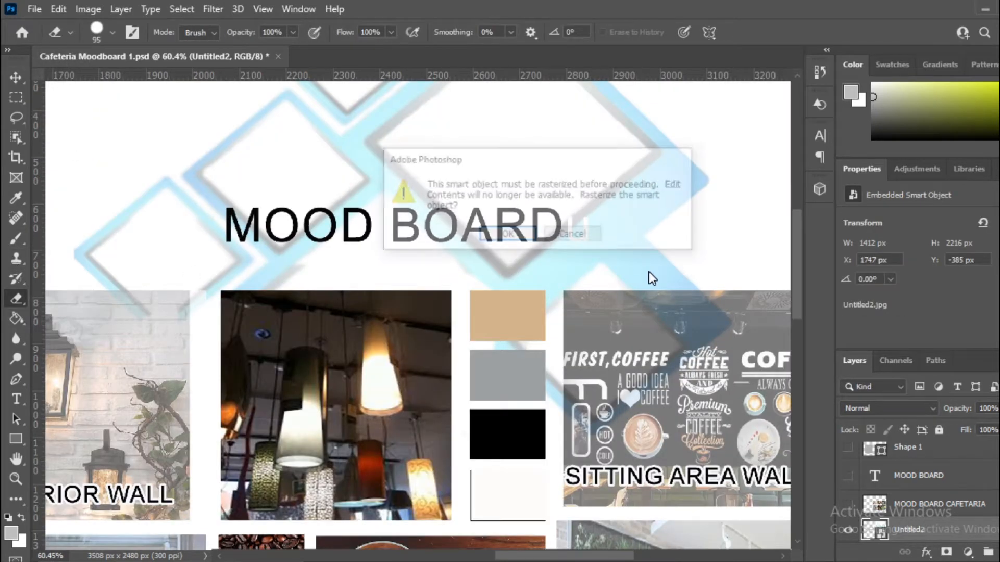
click(571, 233)
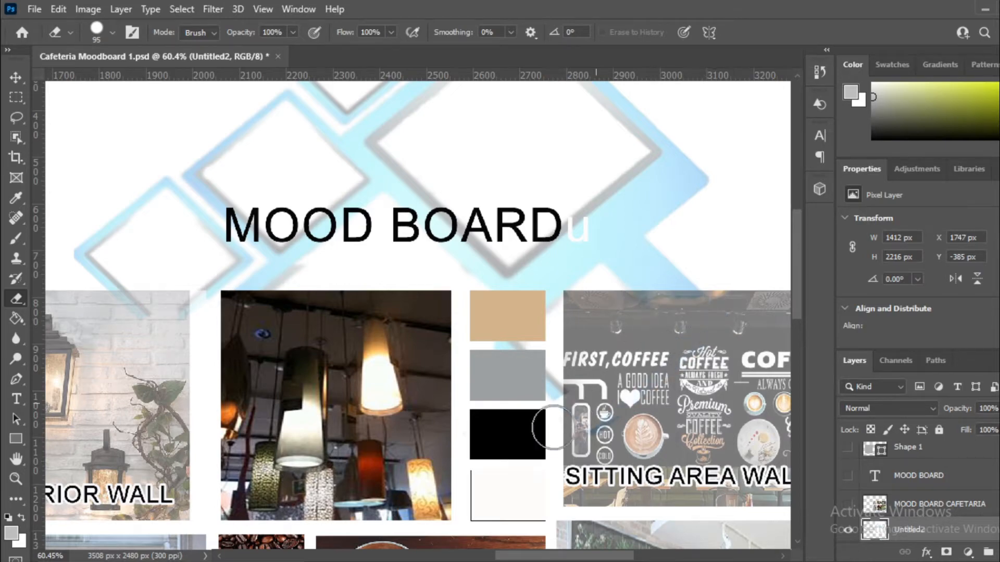
scroll(486, 274, down, 5)
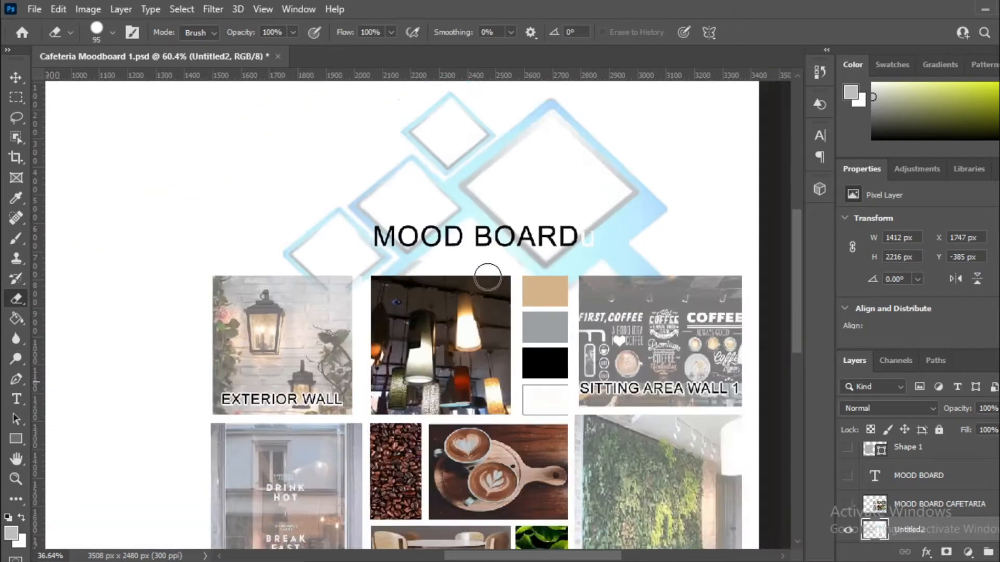
scroll(365, 281, up, 2)
scroll(351, 275, up, 5)
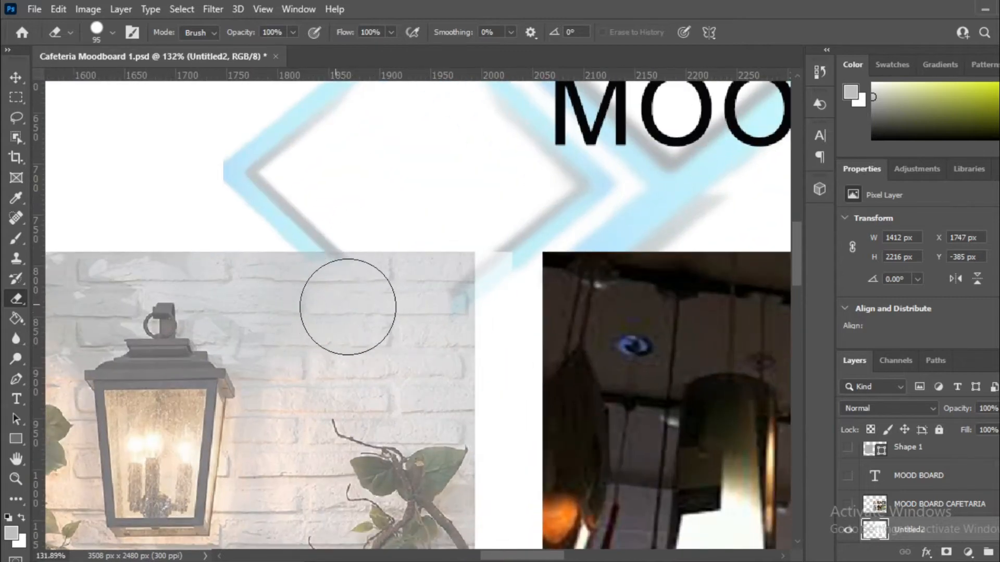
scroll(417, 307, down, 5)
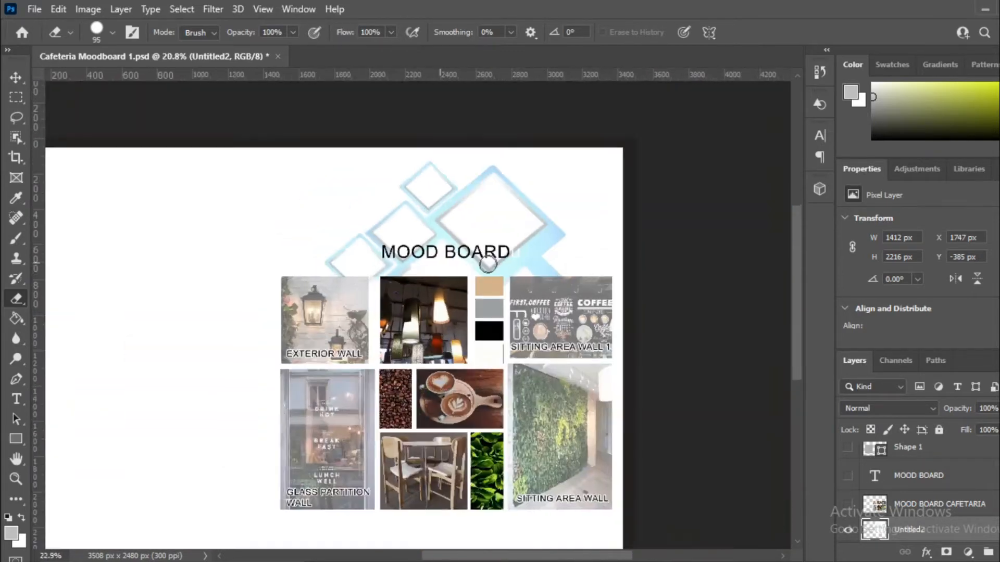
scroll(725, 305, up, 5)
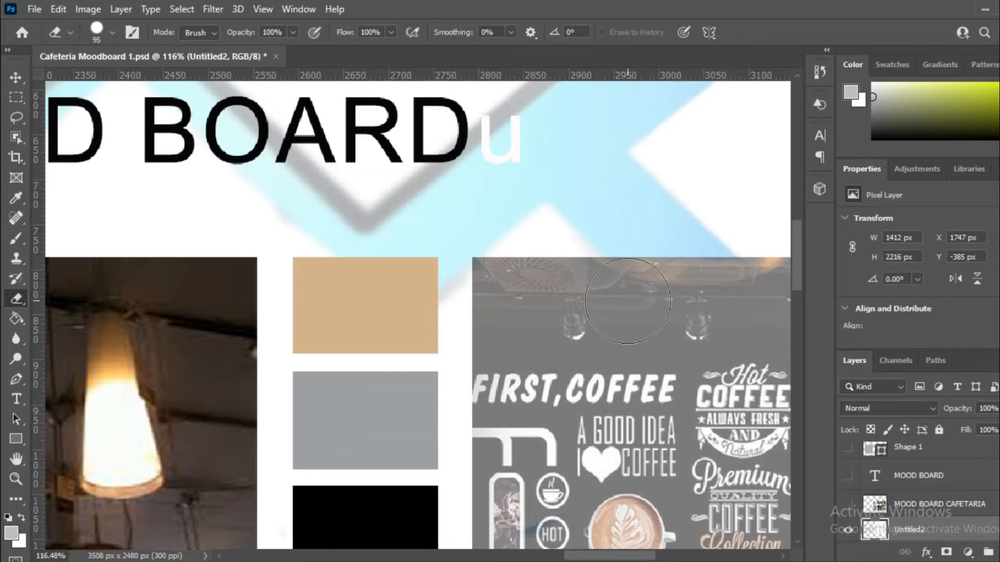
scroll(604, 196, down, 5)
scroll(603, 197, down, 6)
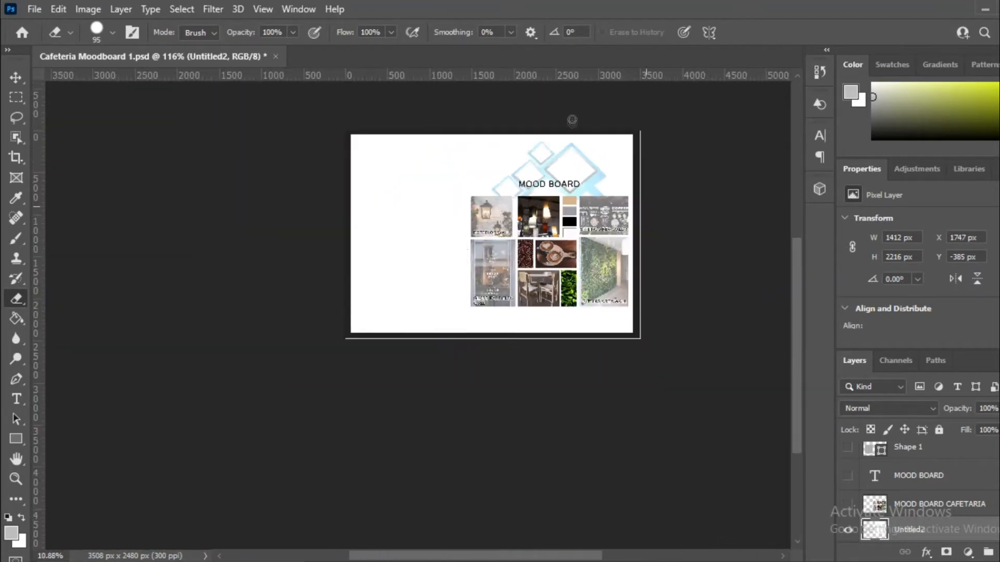
scroll(560, 139, up, 2)
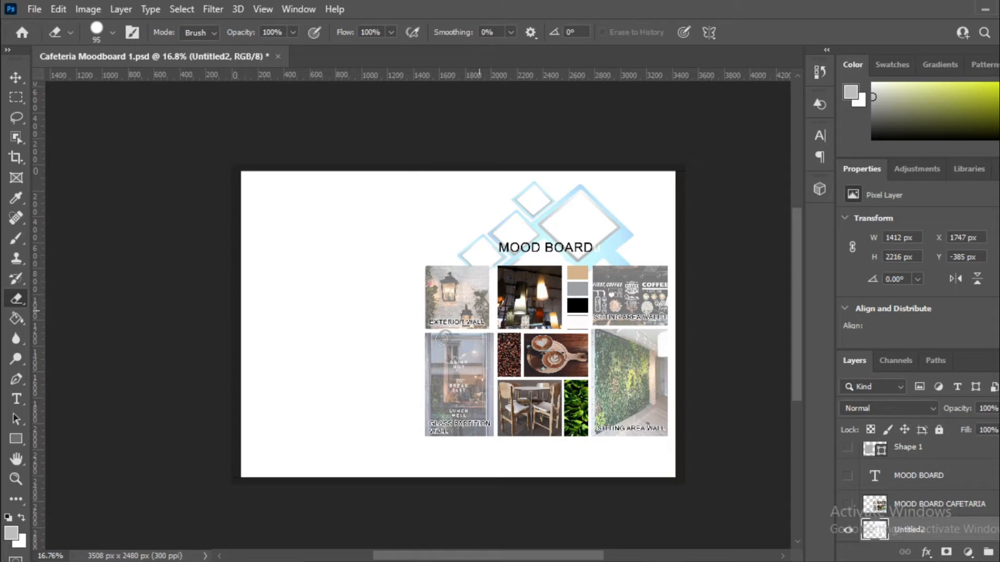
Step: Switch to the Move tool and glance at the image folder before returning to Photoshop
click(23, 81)
scroll(614, 250, up, 2)
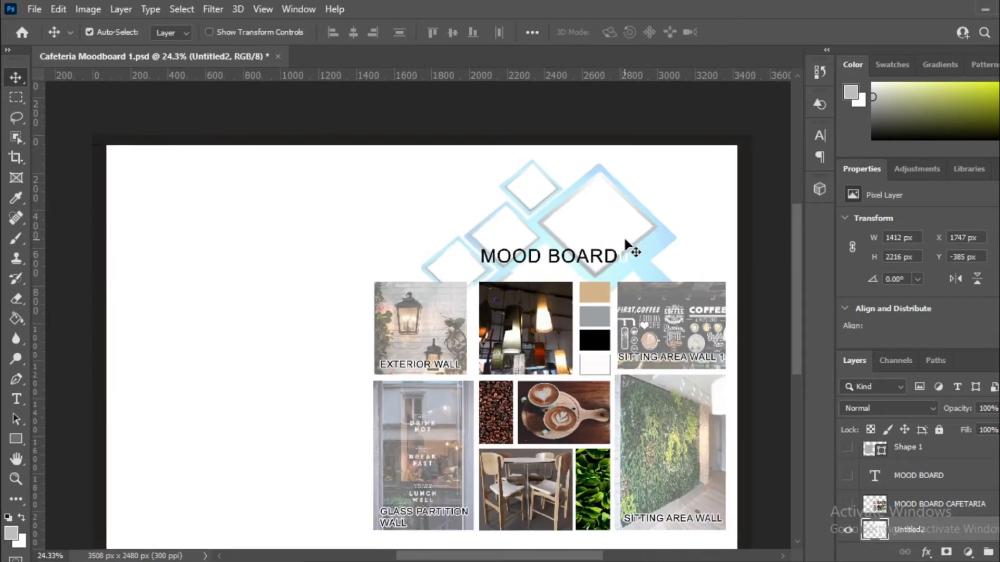
scroll(614, 216, up, 2)
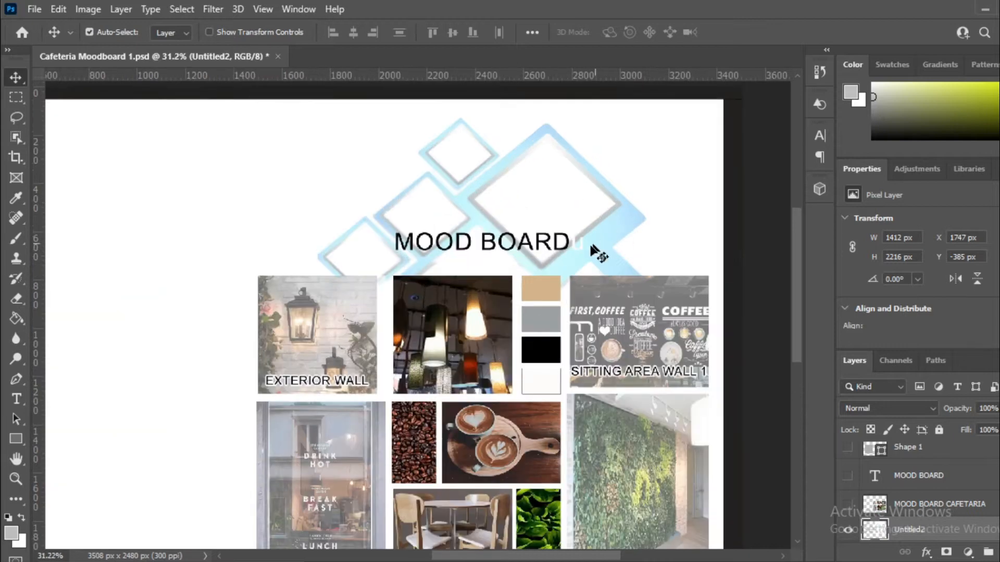
mouse_move(359, 561)
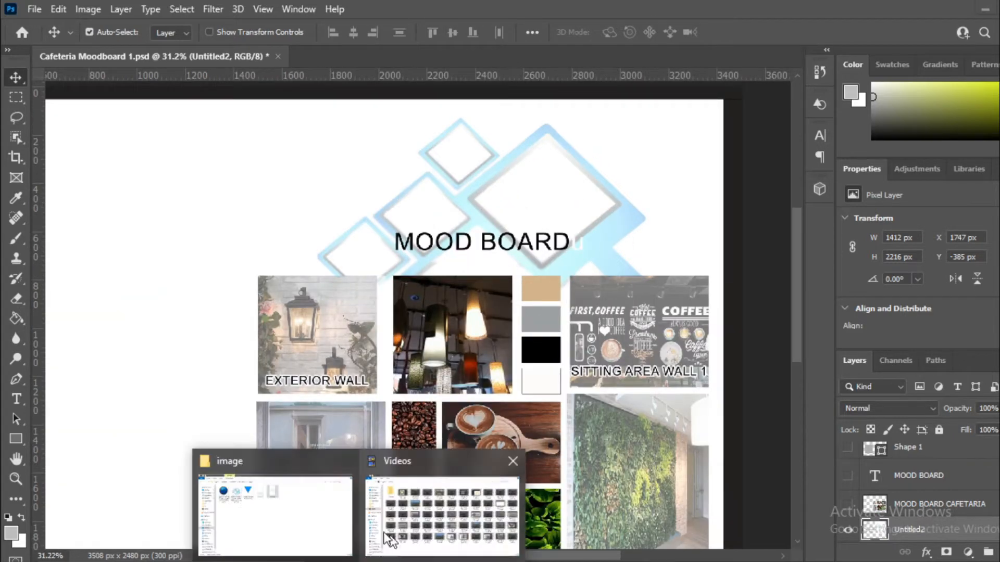
click(296, 486)
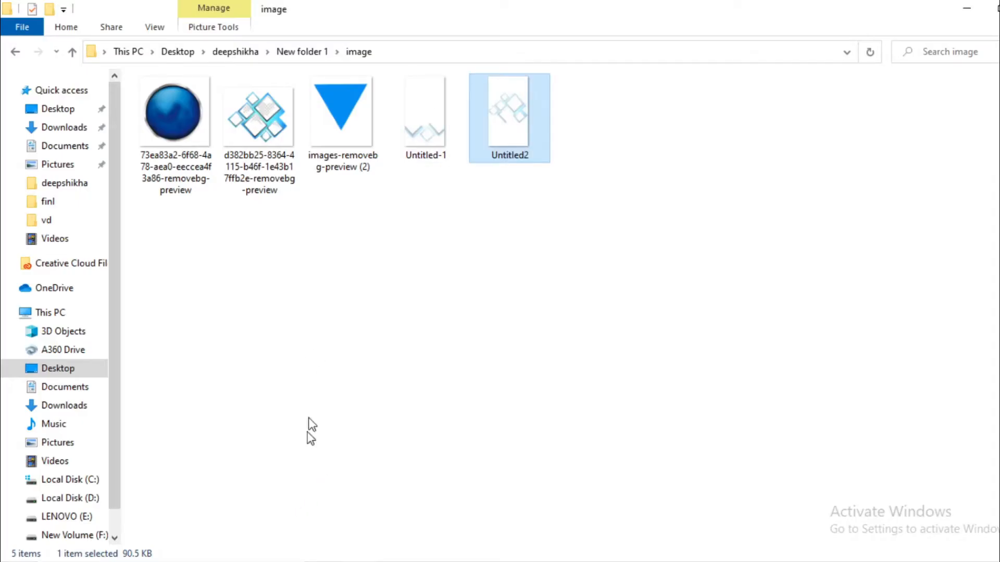
click(966, 8)
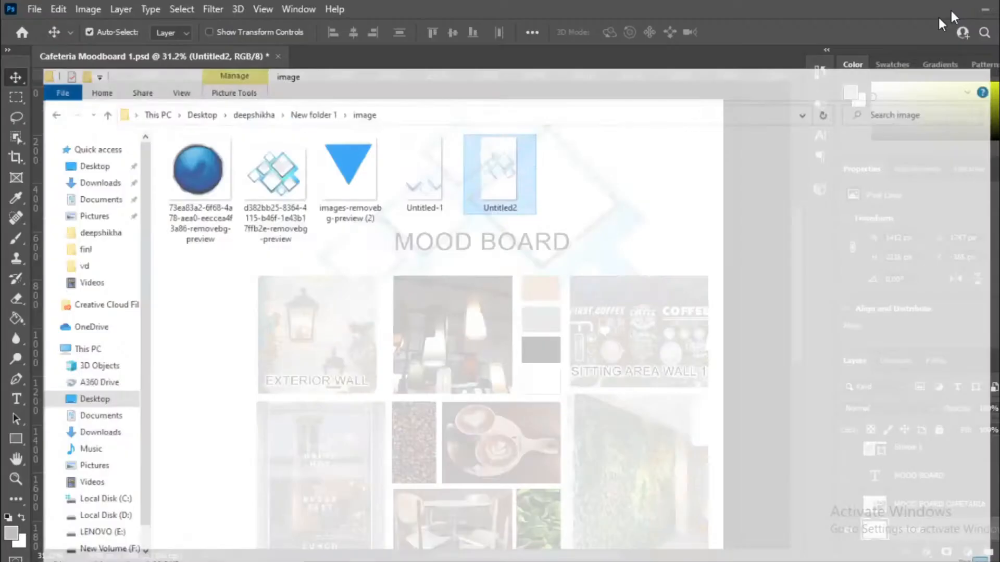
scroll(558, 216, up, 5)
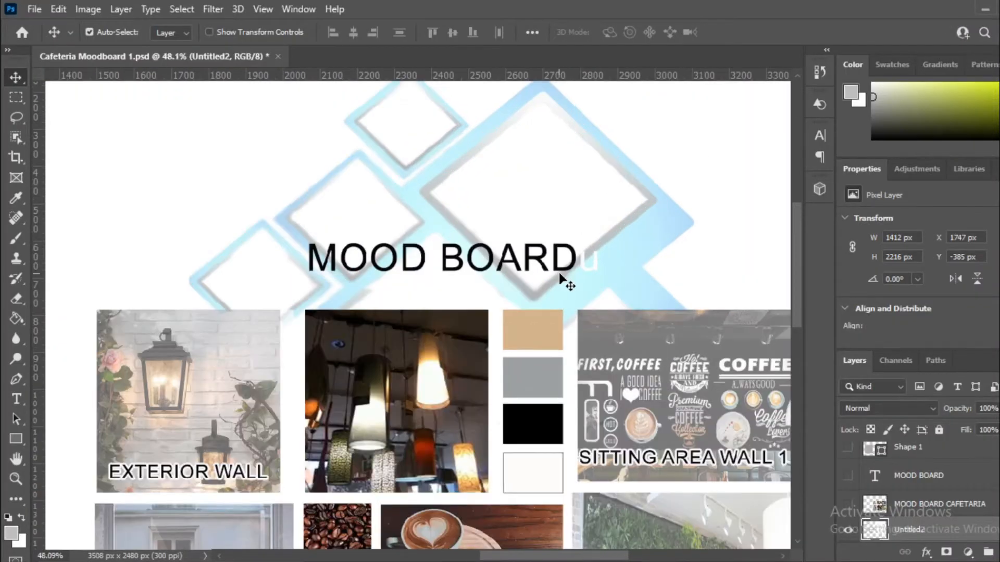
Step: Delete the stray trailing 'u' from the MOOD BOARDu heading text
click(569, 265)
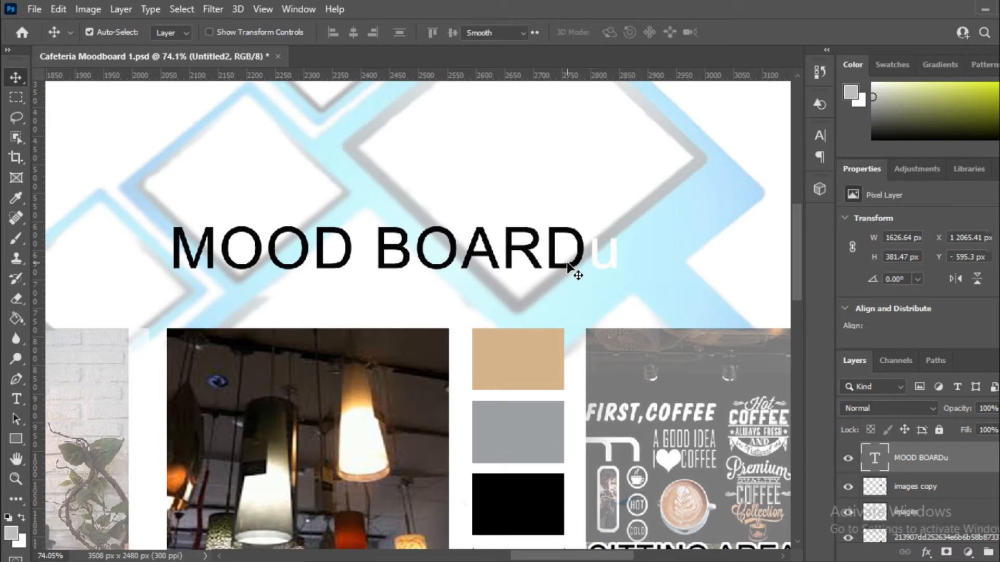
double_click(573, 266)
drag(586, 258, 626, 265)
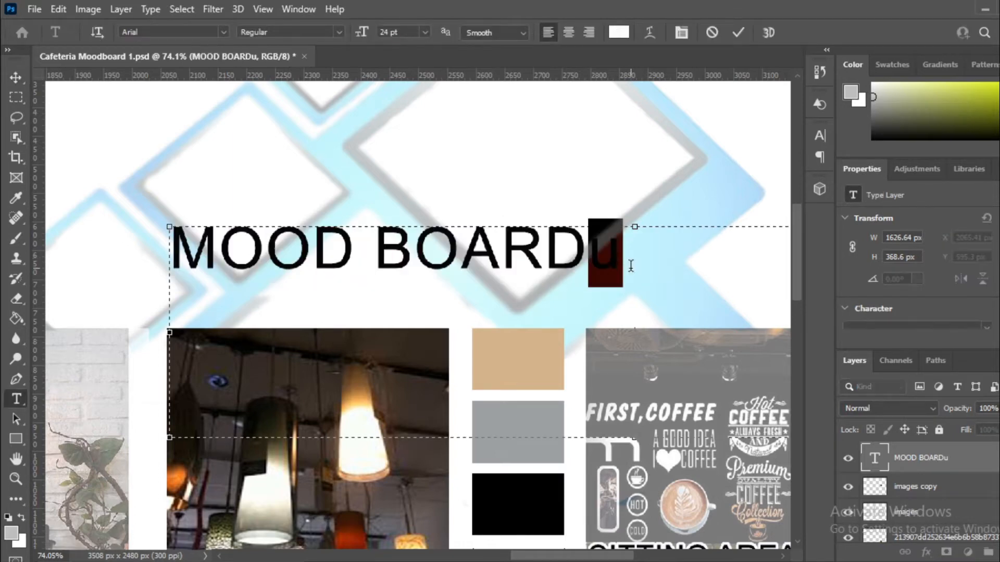
key(BackSpace)
click(16, 77)
scroll(474, 256, down, 8)
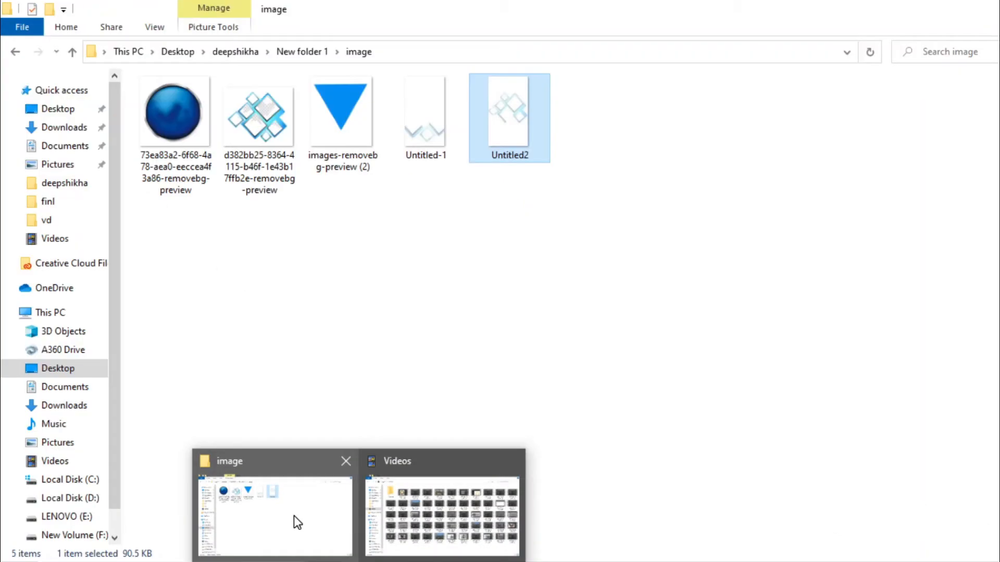
click(293, 515)
Step: Bring the Untitled-1 diamond into the moodboard, beneath the collage layers and behind the photo grid
drag(422, 123, 417, 462)
drag(290, 400, 407, 499)
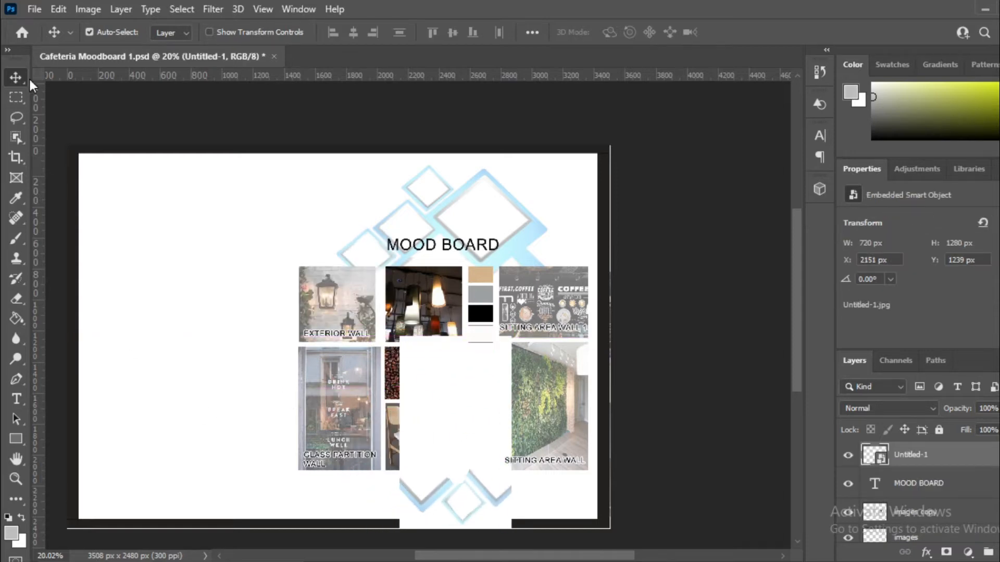
drag(931, 456, 909, 492)
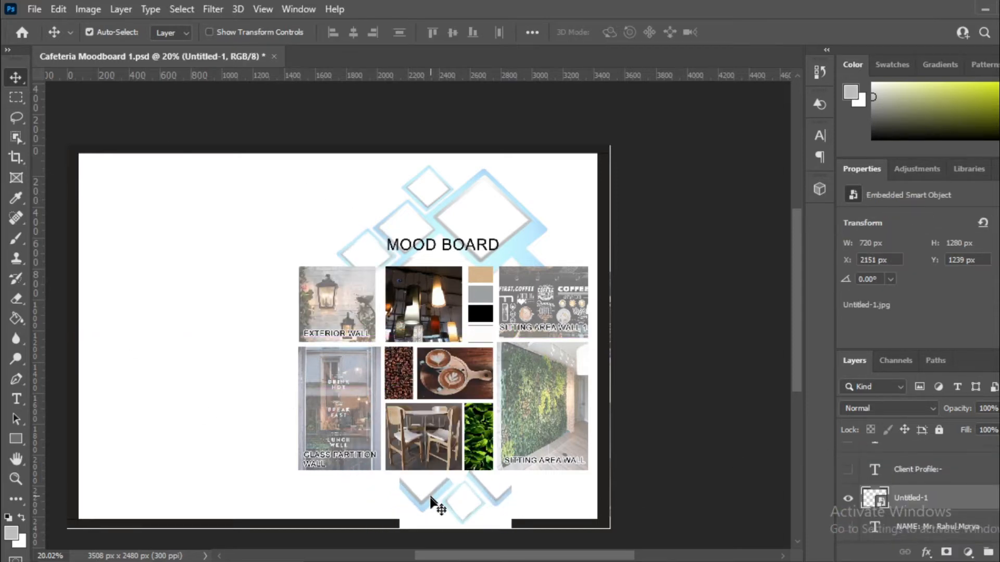
scroll(430, 500, up, 2)
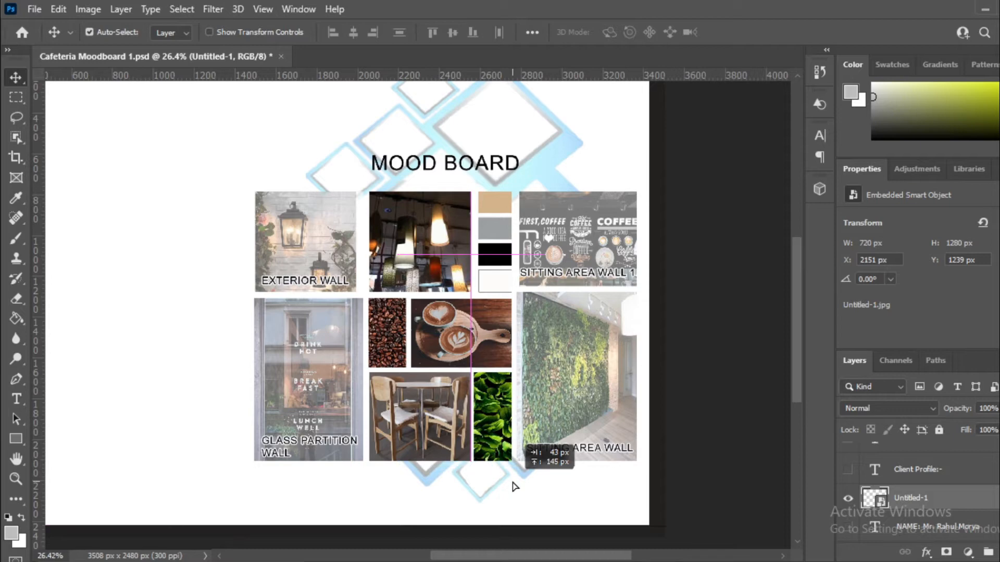
mouse_move(514, 486)
mouse_down()
mouse_move(548, 500)
mouse_move(533, 487)
mouse_move(512, 499)
mouse_up()
drag(983, 505, 494, 521)
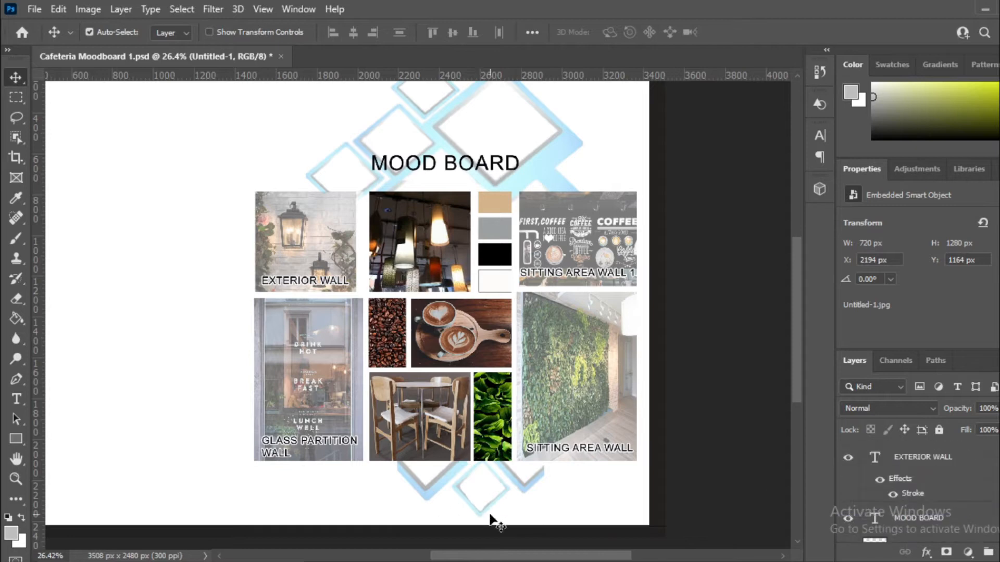
scroll(491, 516, up, 1)
Step: Enlarge the diamond background to 933 × 1477 px and centre it under the photos
key(ctrl+t)
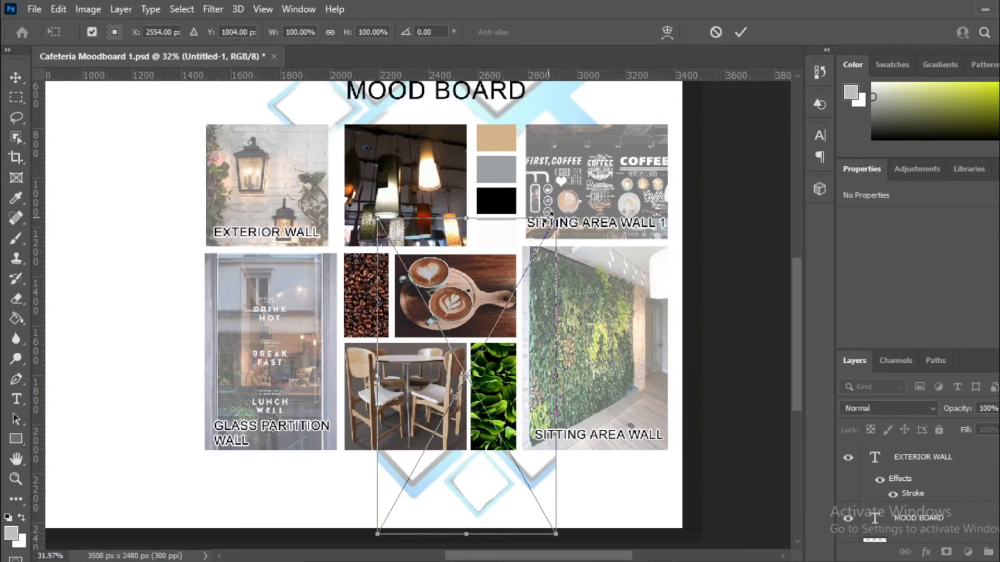
drag(547, 225, 608, 172)
key(Return)
drag(427, 478, 414, 479)
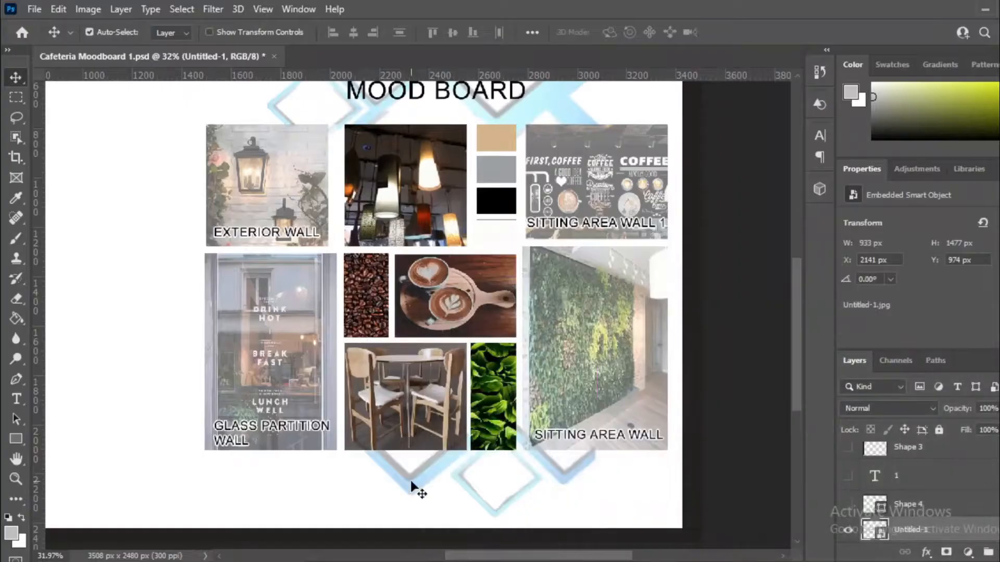
drag(415, 485, 459, 479)
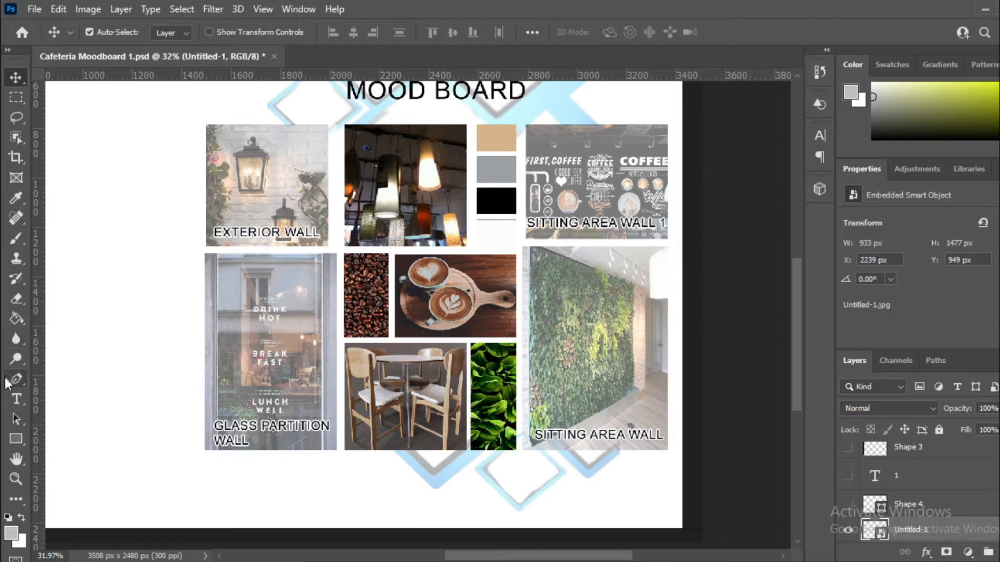
Step: Rasterize the diamond background smart object with the Eraser tool, then return to Move
click(16, 299)
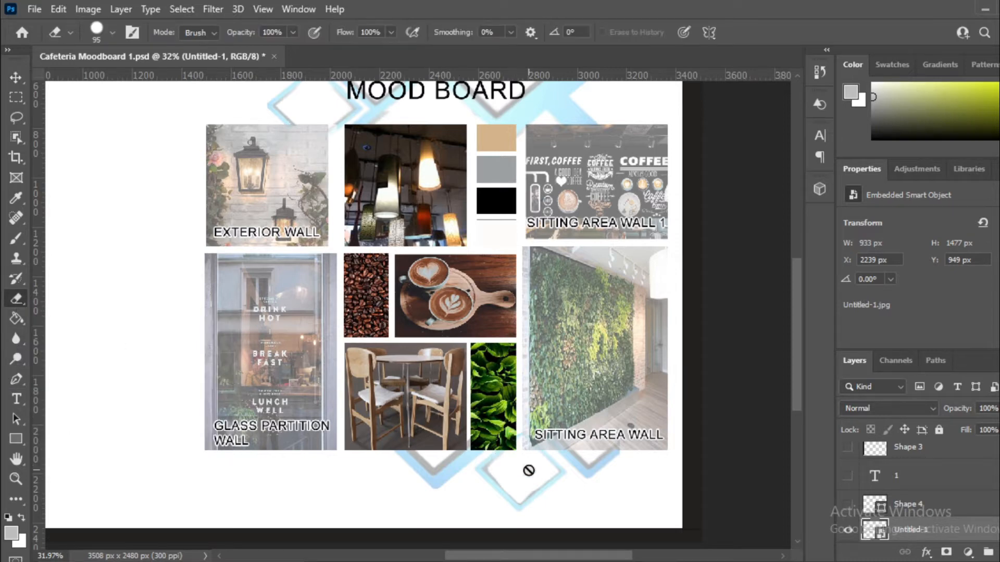
scroll(480, 520, up, 2)
scroll(479, 520, down, 3)
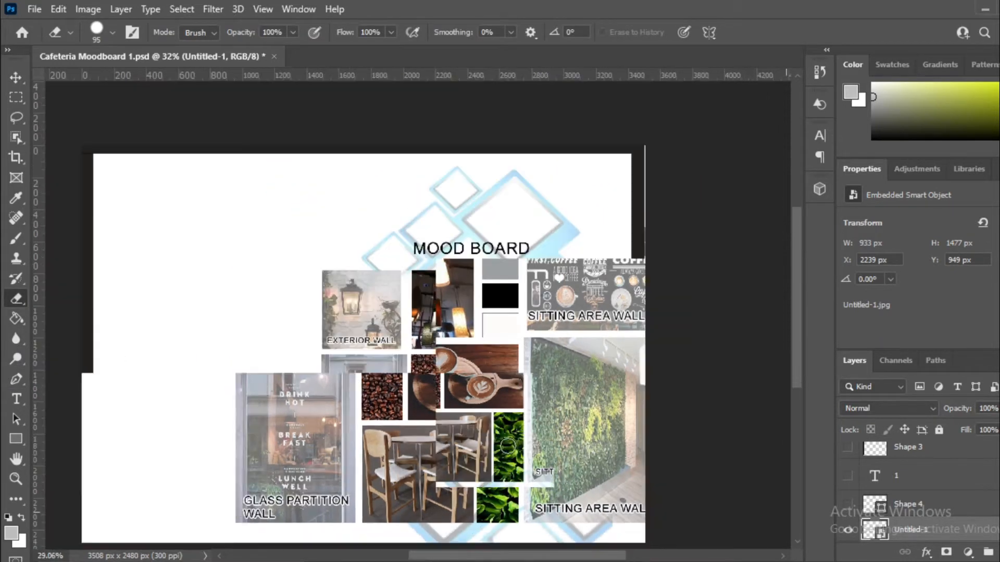
scroll(479, 520, up, 5)
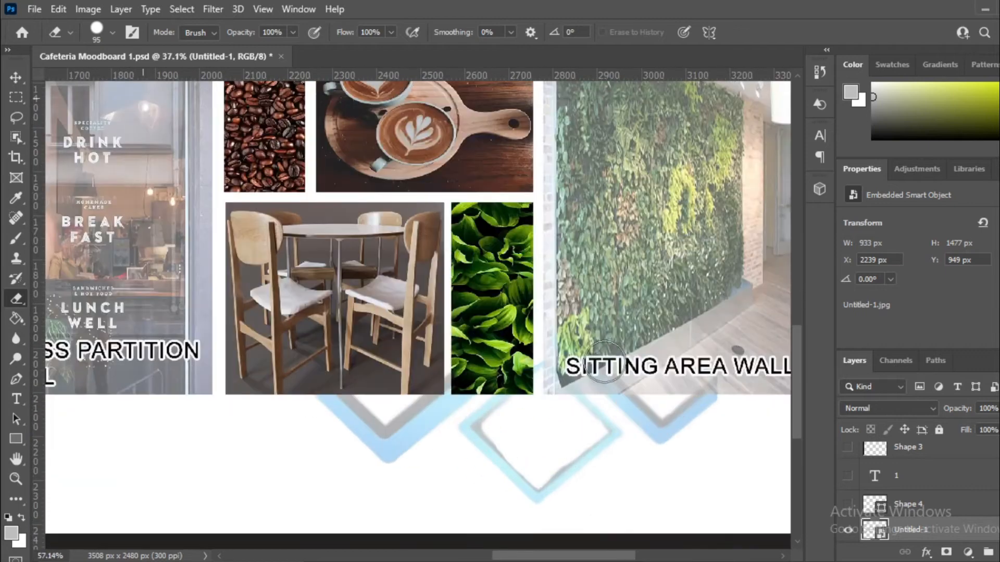
scroll(595, 371, up, 2)
click(508, 360)
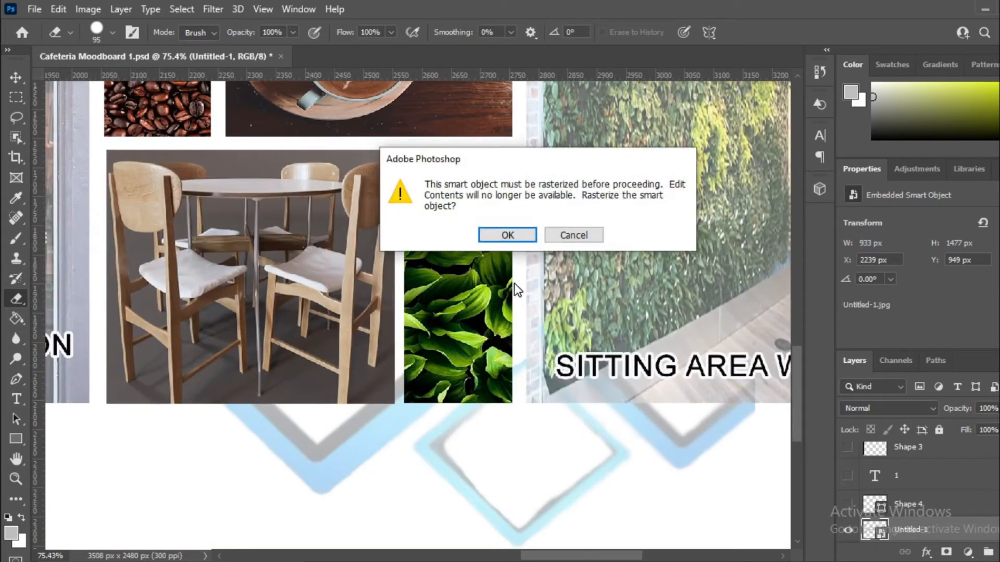
click(526, 233)
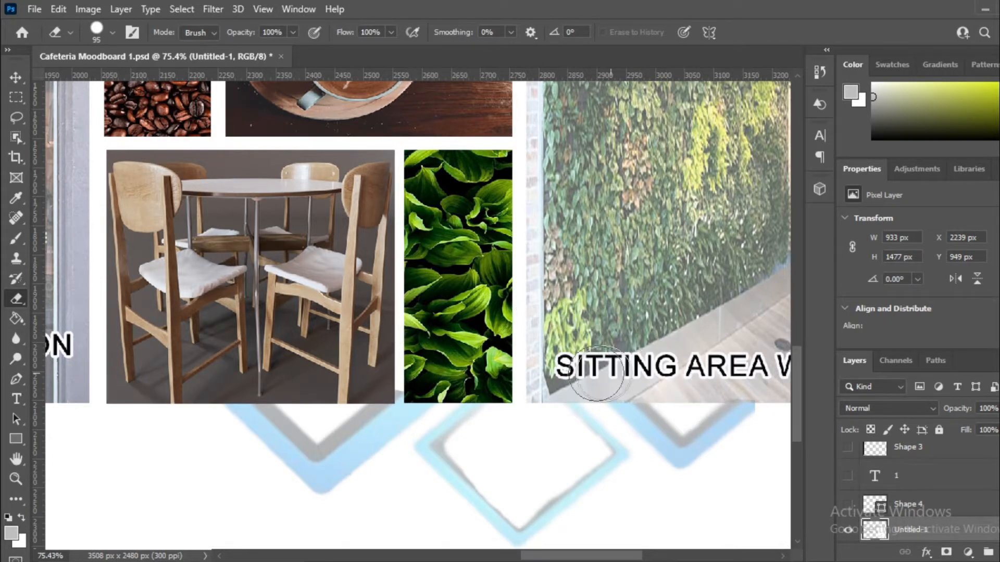
scroll(526, 434, down, 9)
key(v)
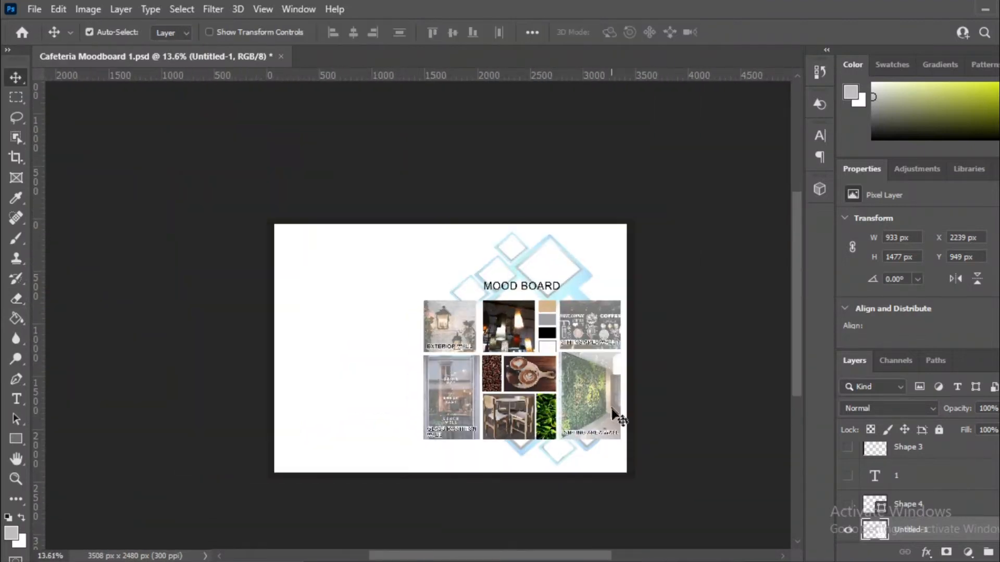
scroll(591, 463, up, 3)
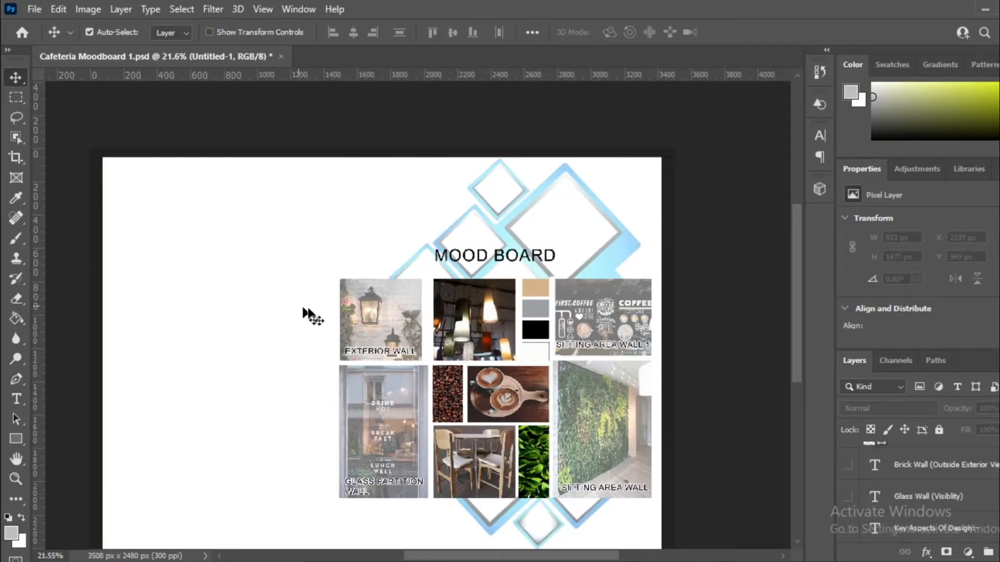
Step: Drag the blue circle image from the image folder into the mood board
scroll(89, 286, up, 2)
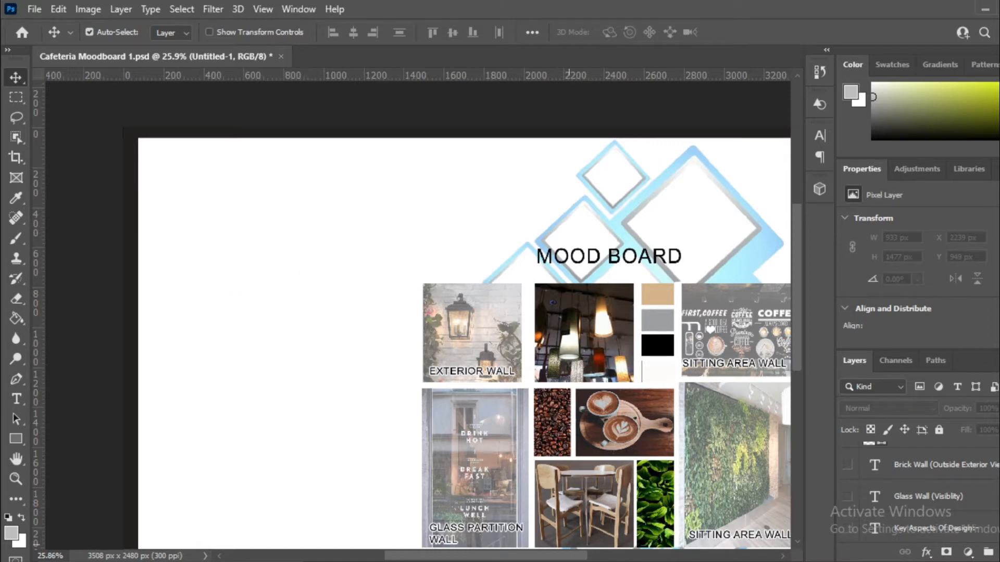
mouse_move(319, 542)
click(294, 525)
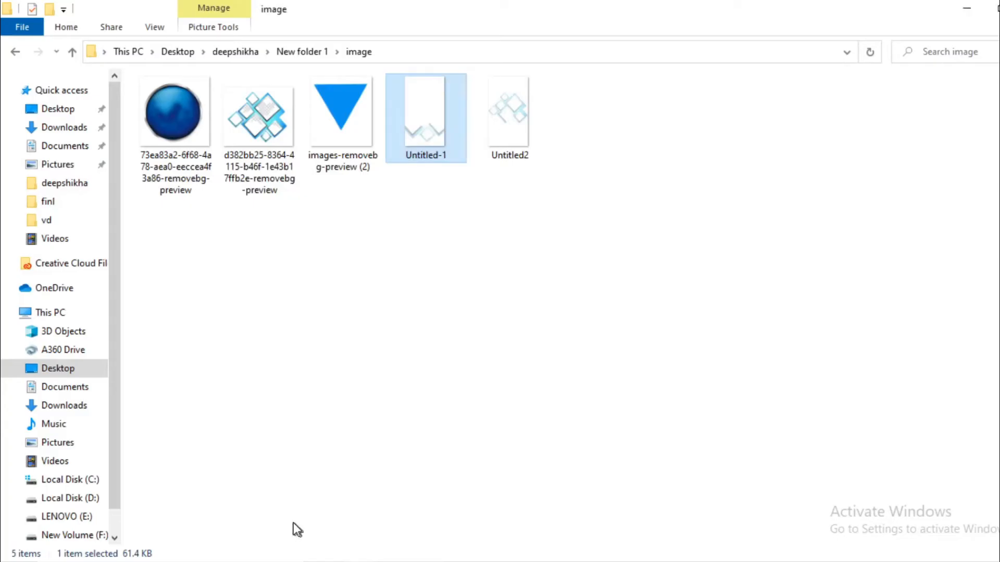
click(158, 133)
drag(158, 134, 285, 221)
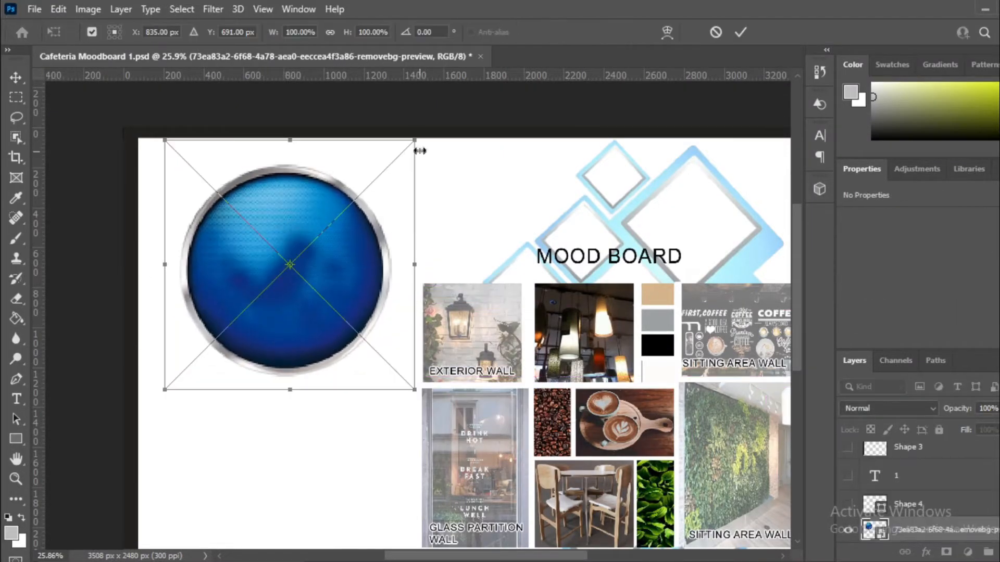
Step: Scale the blue circle to 764 × 755 px and place it at X 384, Y 263 top-left
drag(406, 149, 328, 223)
drag(261, 265, 293, 212)
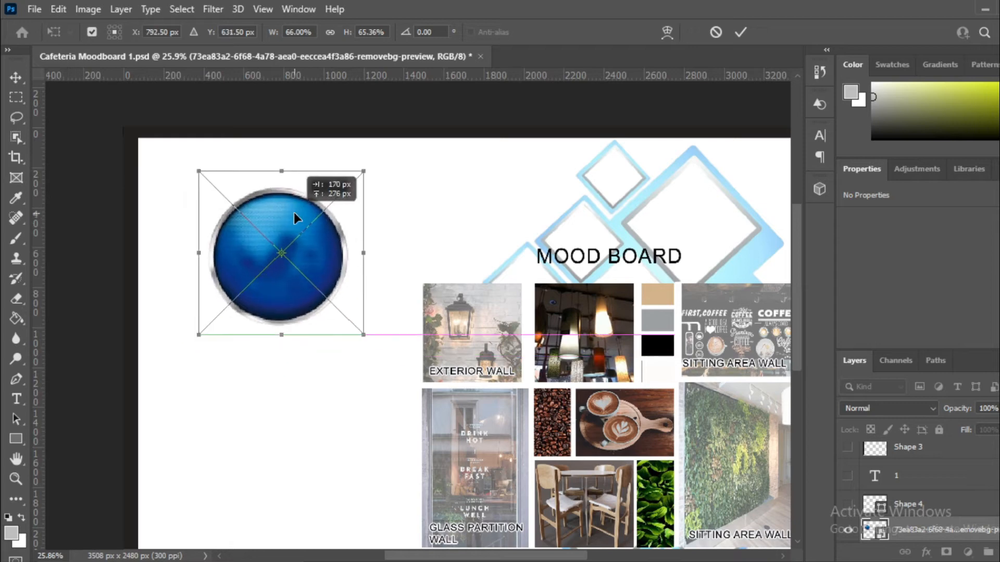
drag(364, 169, 374, 157)
drag(291, 222, 286, 220)
drag(370, 161, 369, 158)
drag(268, 221, 273, 230)
scroll(273, 231, up, 2)
drag(394, 153, 398, 151)
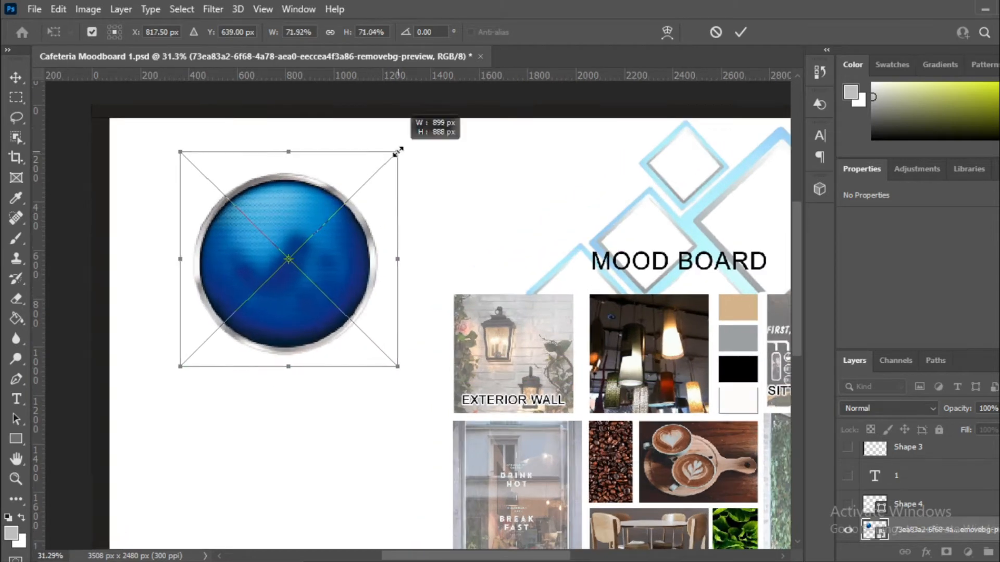
drag(286, 214, 279, 214)
click(15, 78)
drag(291, 262, 280, 258)
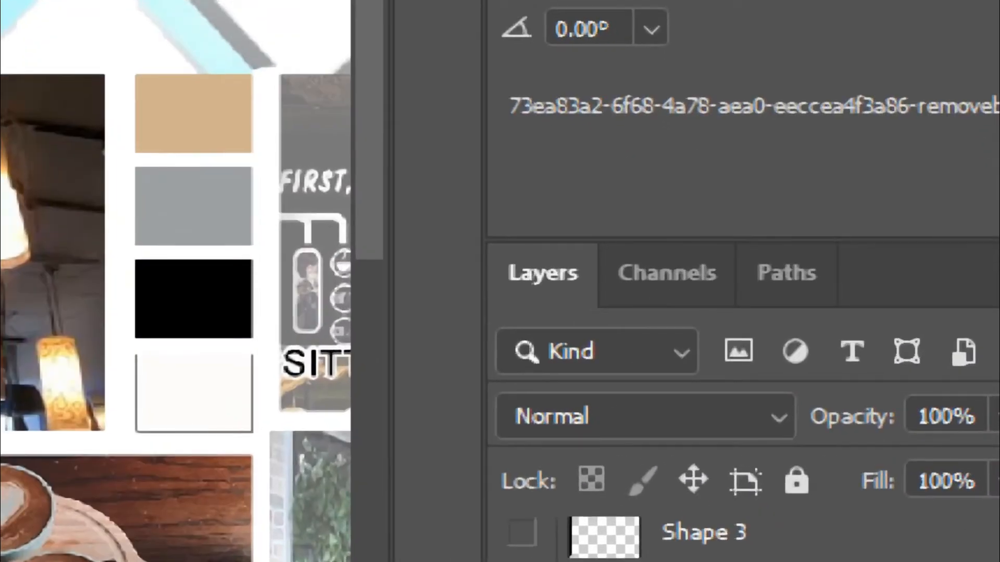
Step: Set the circle layer's opacity to 77% and fill to 78%
click(997, 415)
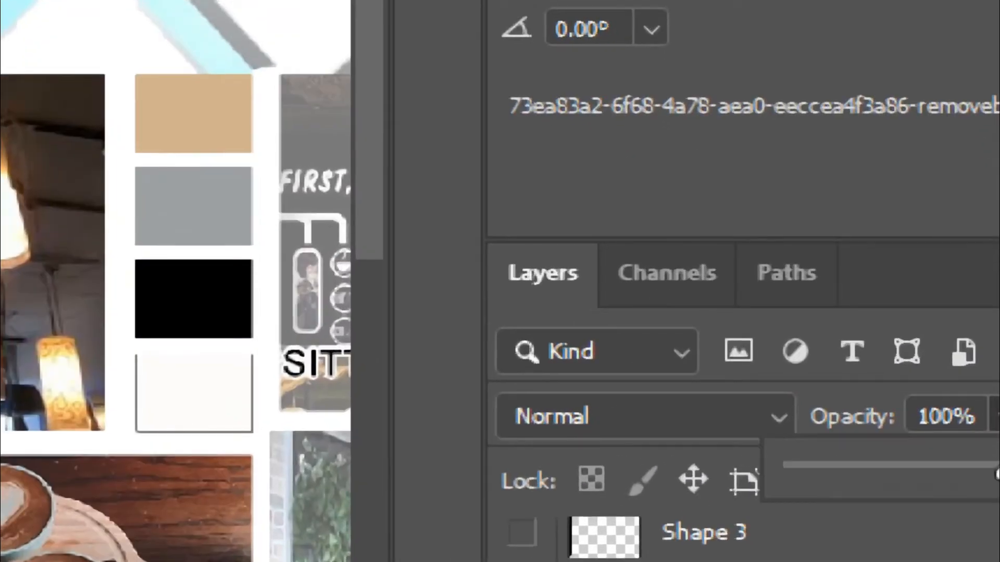
click(940, 466)
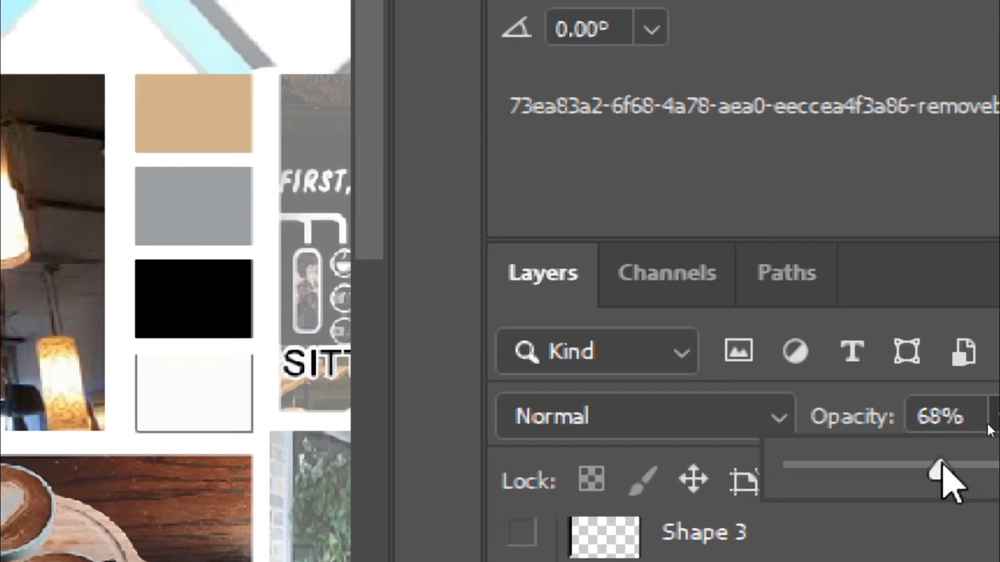
drag(955, 465, 970, 463)
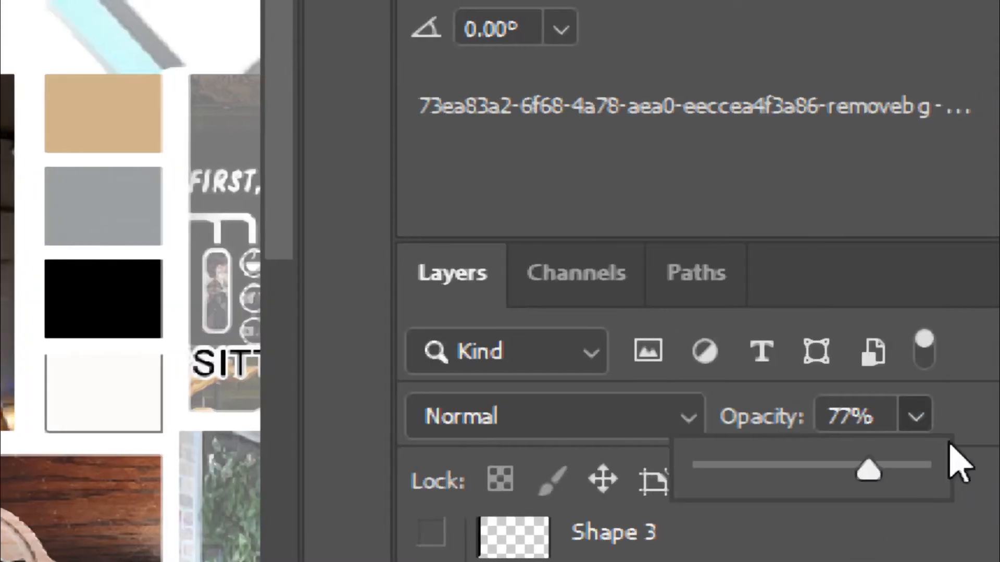
click(950, 443)
click(915, 480)
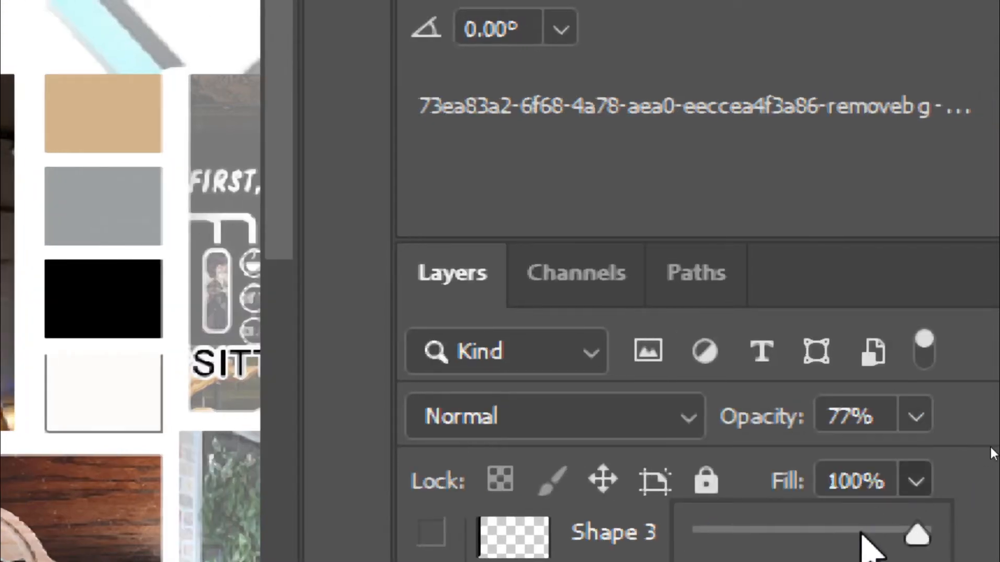
click(872, 532)
drag(872, 536, 870, 536)
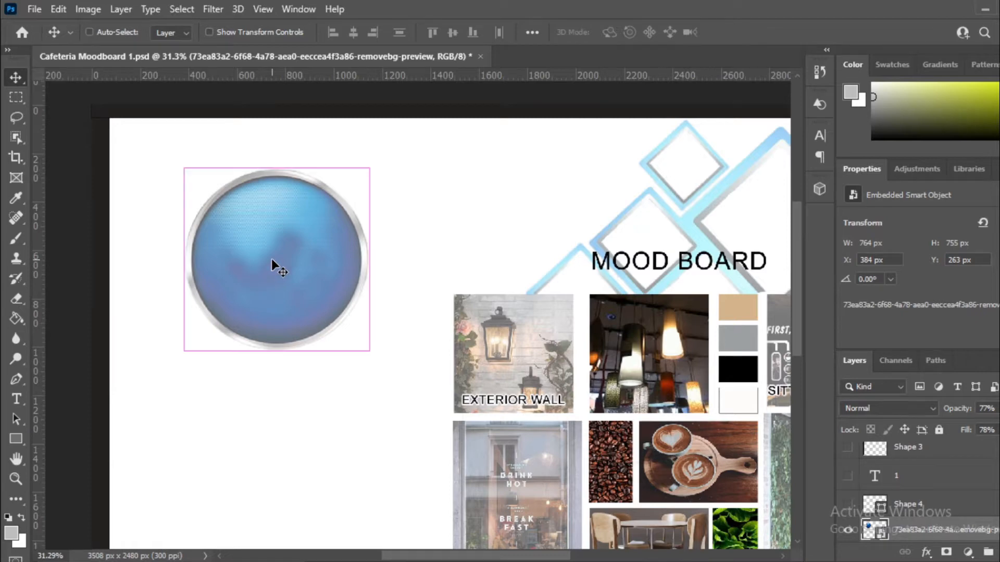
Step: Shrink the blue circle to about 585 × 586 px and move it up-left
key(ctrl+t)
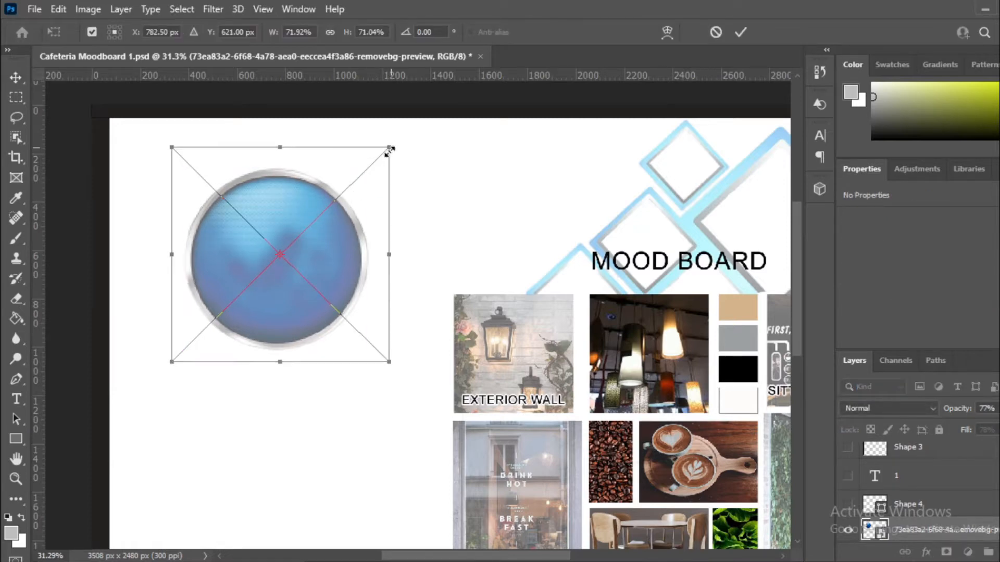
drag(390, 150, 353, 168)
key(Return)
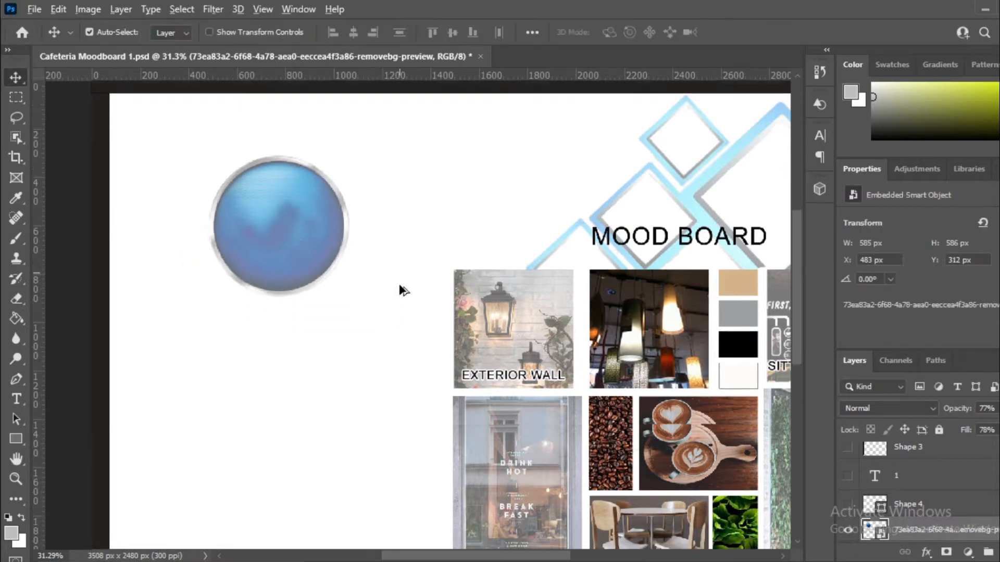
scroll(399, 290, down, 5)
scroll(205, 120, up, 4)
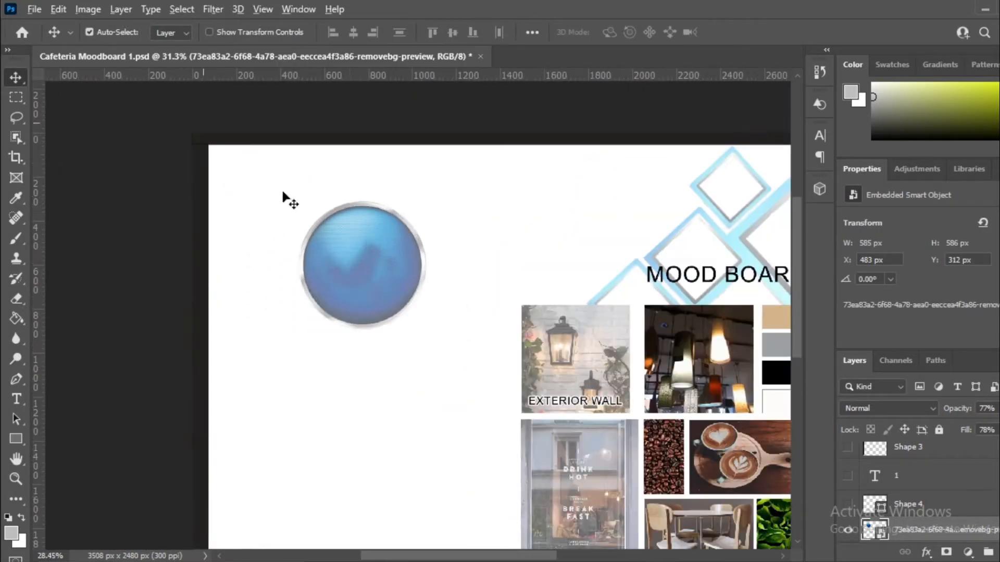
scroll(411, 287, up, 3)
drag(342, 241, 330, 211)
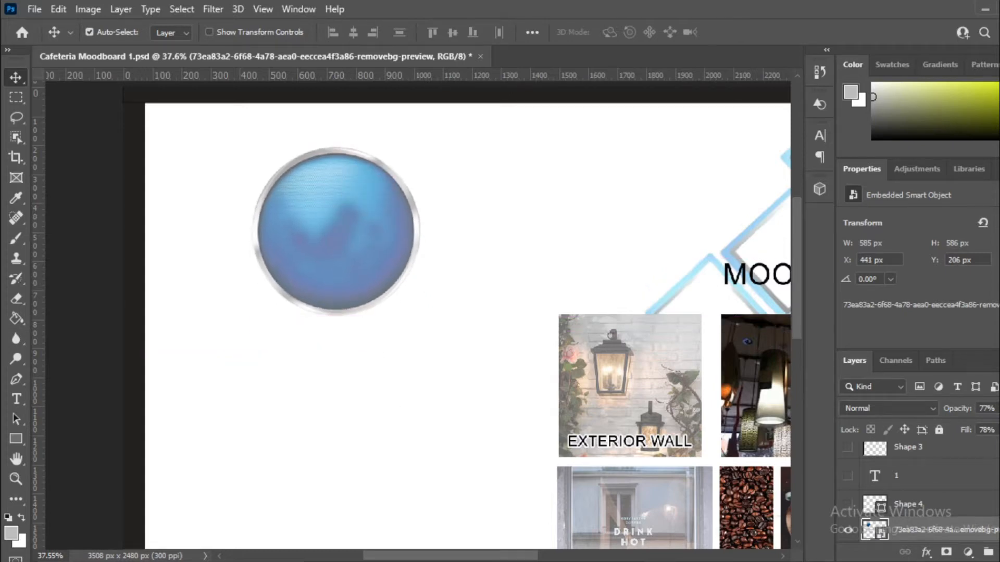
Step: Place the blue triangle image over the circle and delete the Untitled-1 layer
mouse_move(349, 560)
click(319, 519)
drag(331, 130, 311, 242)
drag(439, 277, 329, 247)
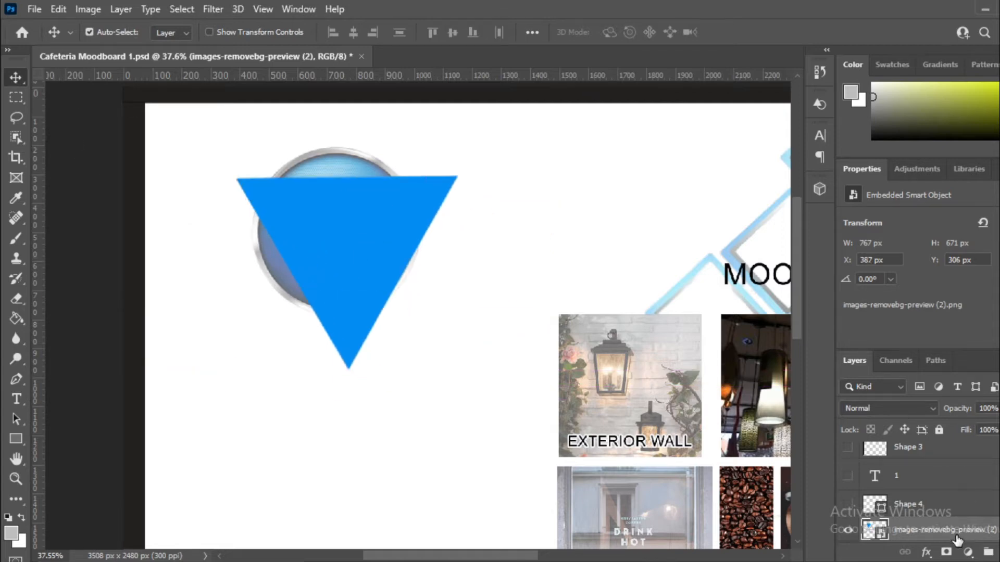
scroll(957, 542, down, 2)
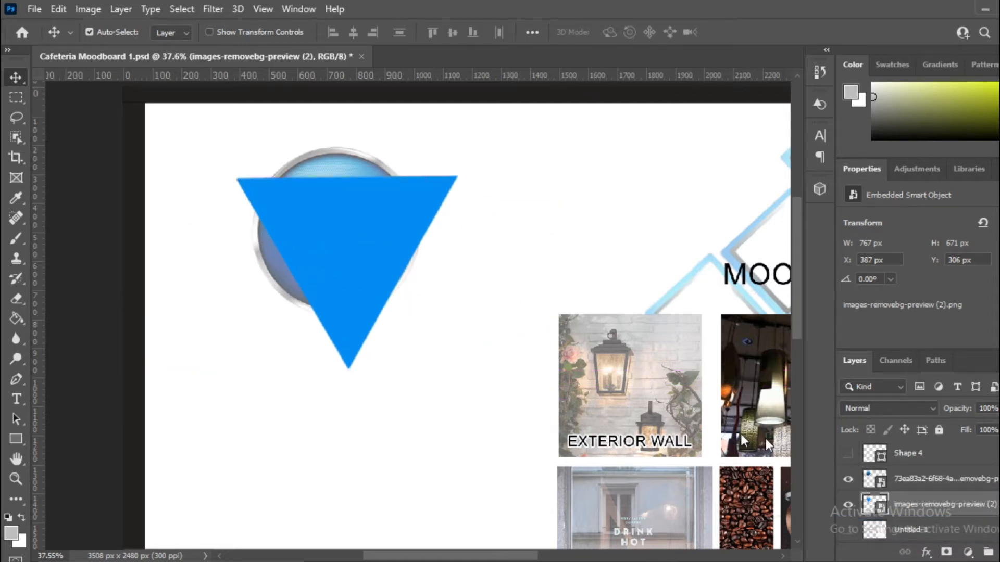
scroll(888, 478, up, 5)
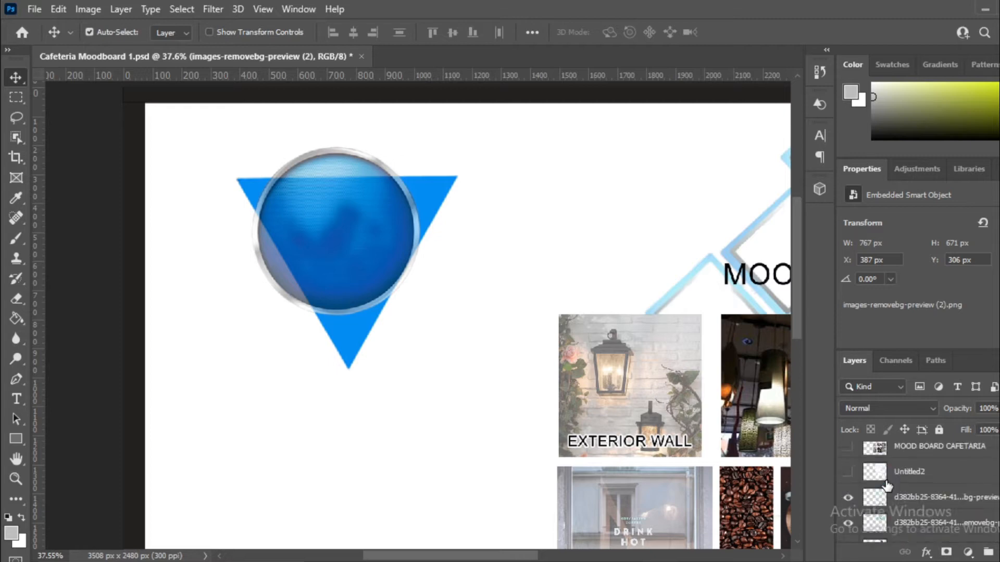
scroll(887, 478, down, 4)
scroll(885, 478, down, 2)
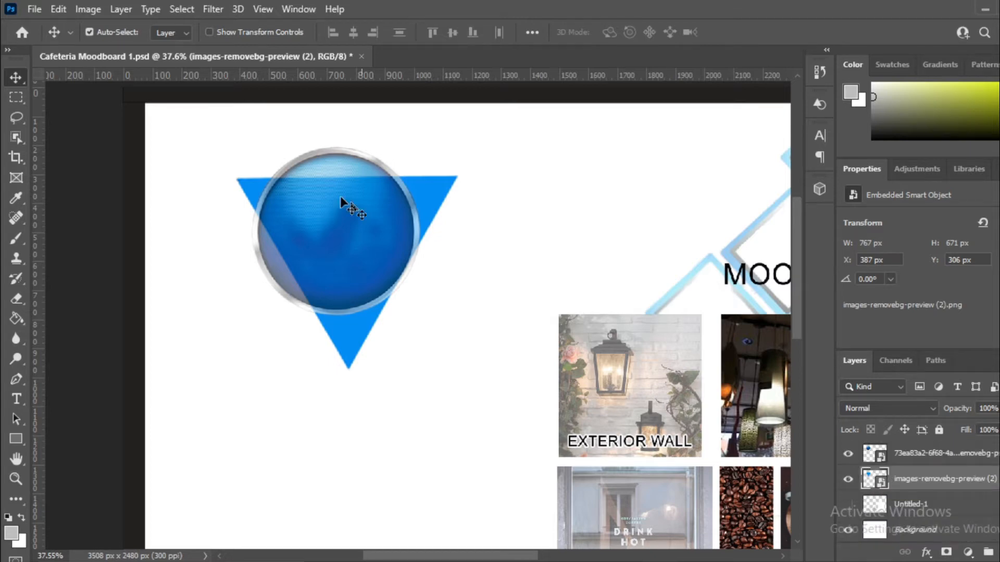
click(916, 510)
key(Delete)
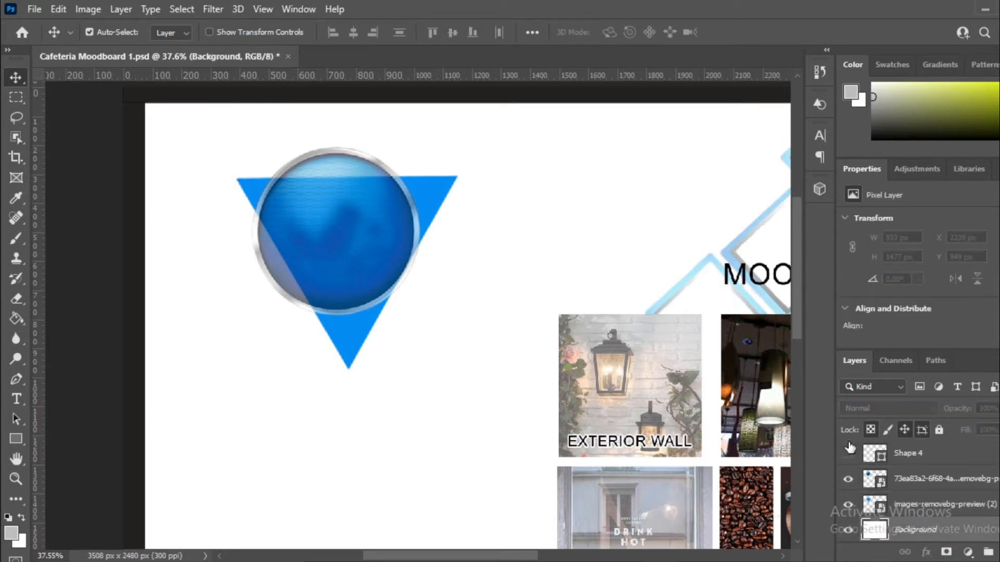
Step: Enlarge the triangle to about 104%, 799 × 701 px at X 352, Y 269
drag(434, 197, 423, 198)
key(ctrl+t)
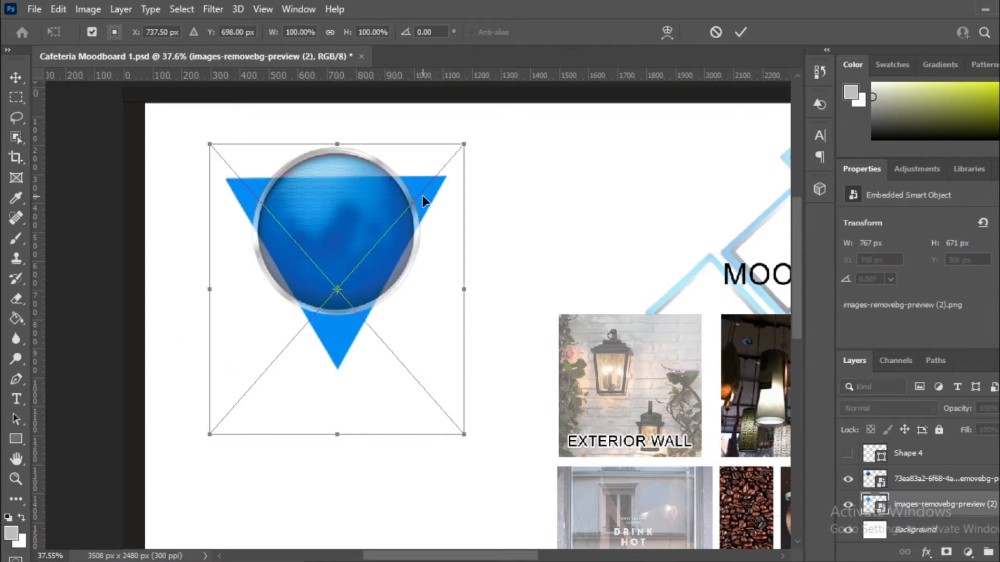
drag(462, 142, 474, 131)
drag(430, 180, 435, 185)
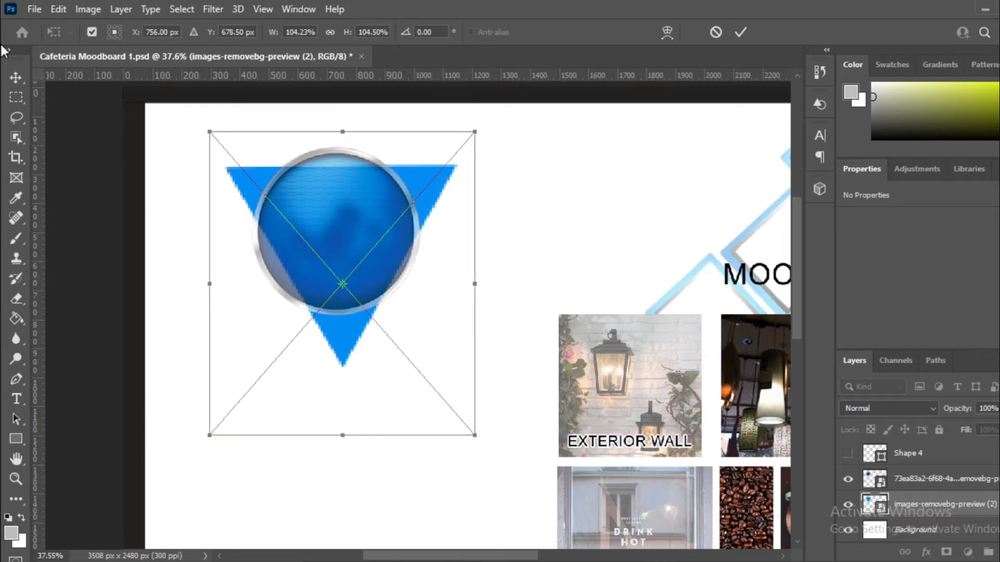
click(16, 76)
Step: Fade the triangle to 76% opacity and 33% fill
click(996, 408)
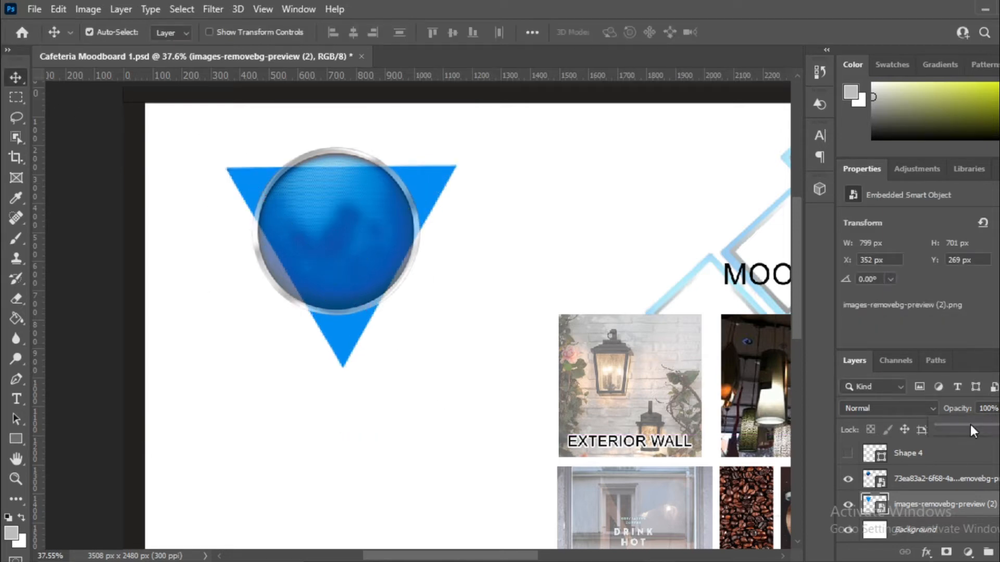
drag(975, 425, 993, 426)
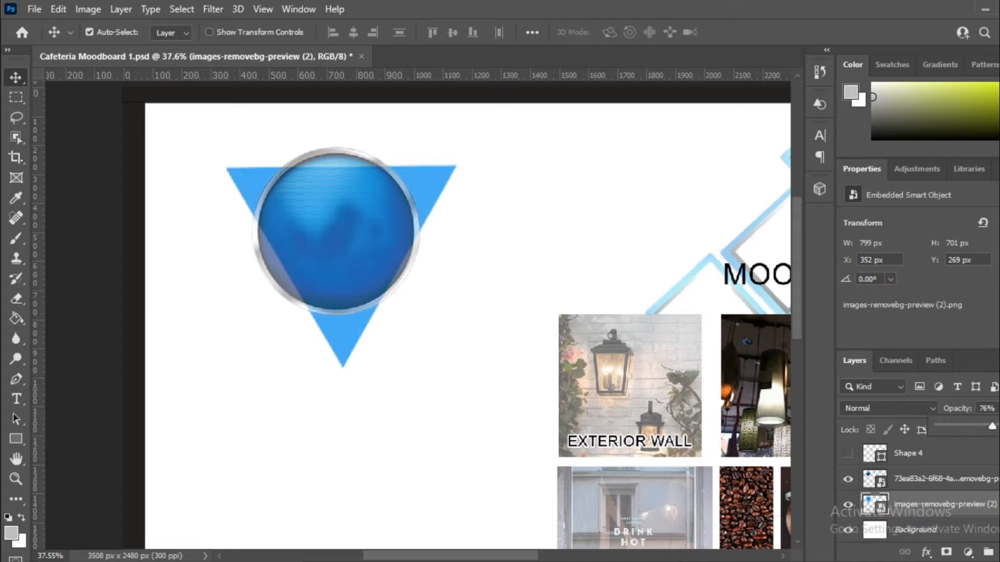
scroll(919, 489, up, 2)
click(980, 448)
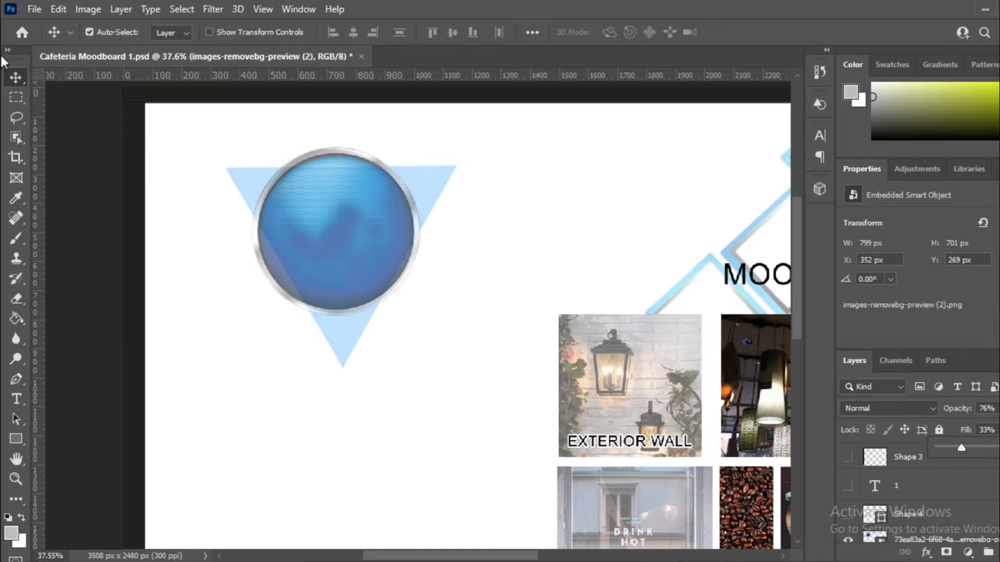
Step: Draw a grey 1178 × 1183 px rectangle at X 185, Y 865 below the circle
scroll(341, 338, down, 3)
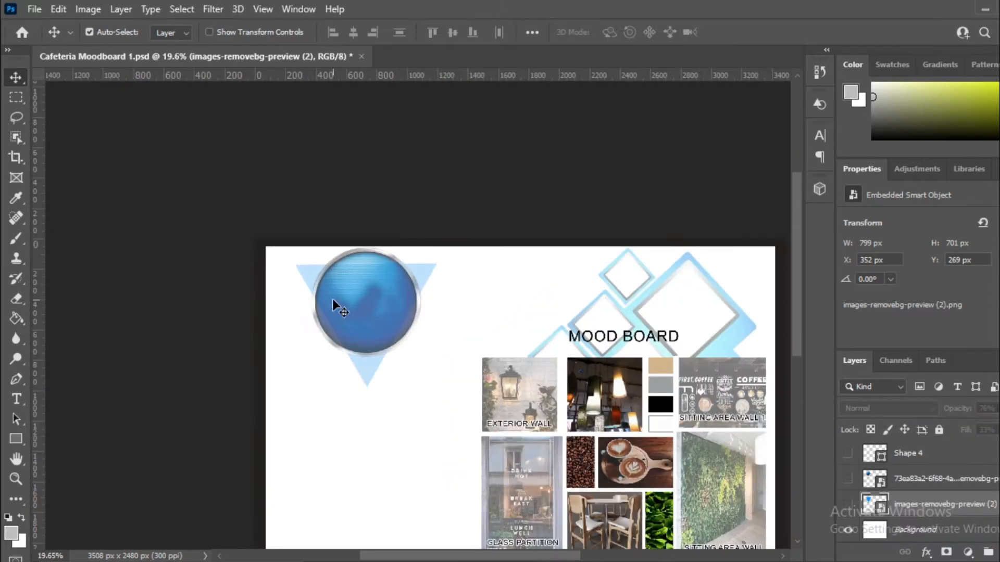
scroll(339, 308, down, 2)
scroll(359, 437, up, 1)
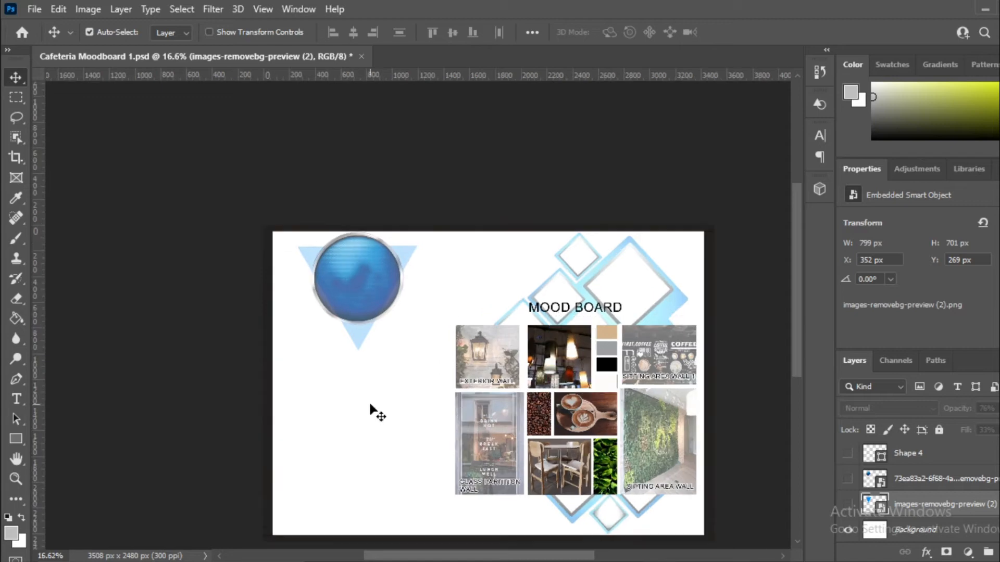
click(16, 439)
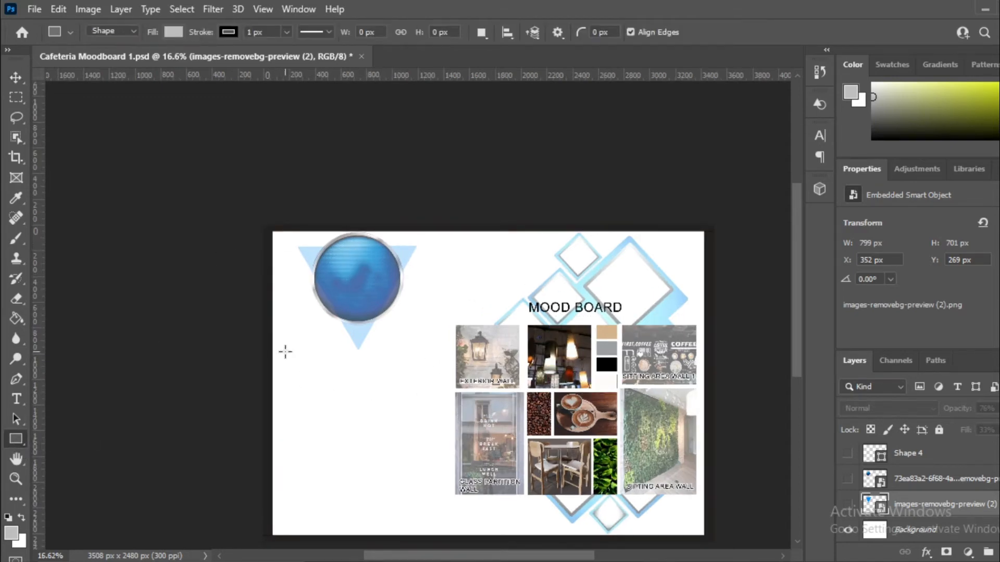
scroll(294, 514, up, 2)
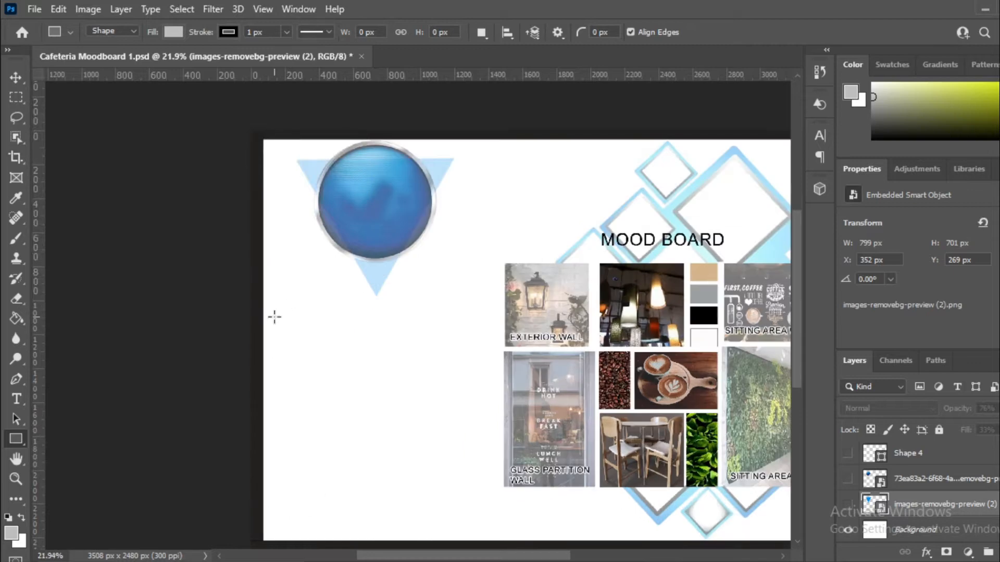
drag(282, 277, 482, 477)
Step: Rasterize the grey rectangle and fill it with a darker grey using the Paint Bucket
key(v)
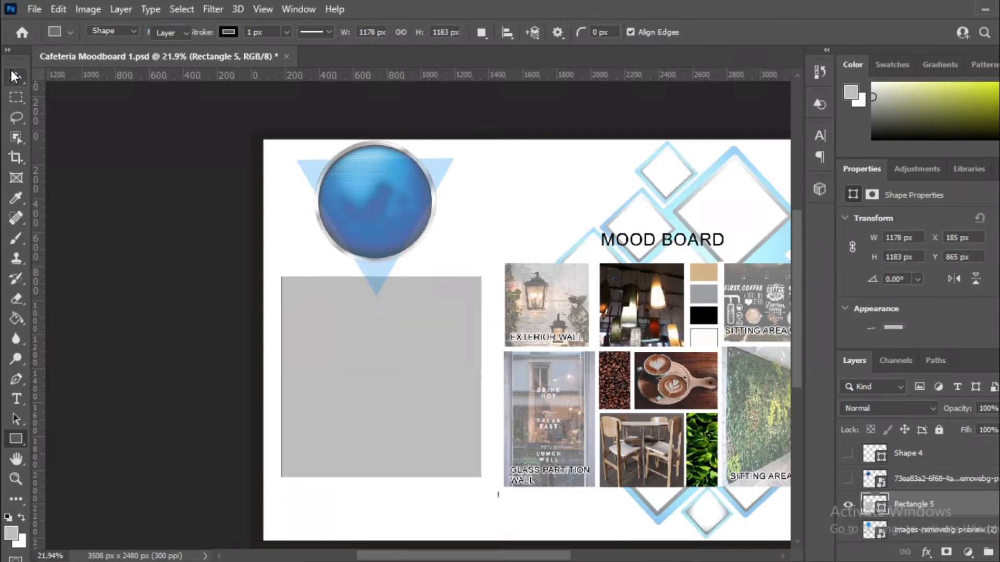
scroll(447, 423, up, 3)
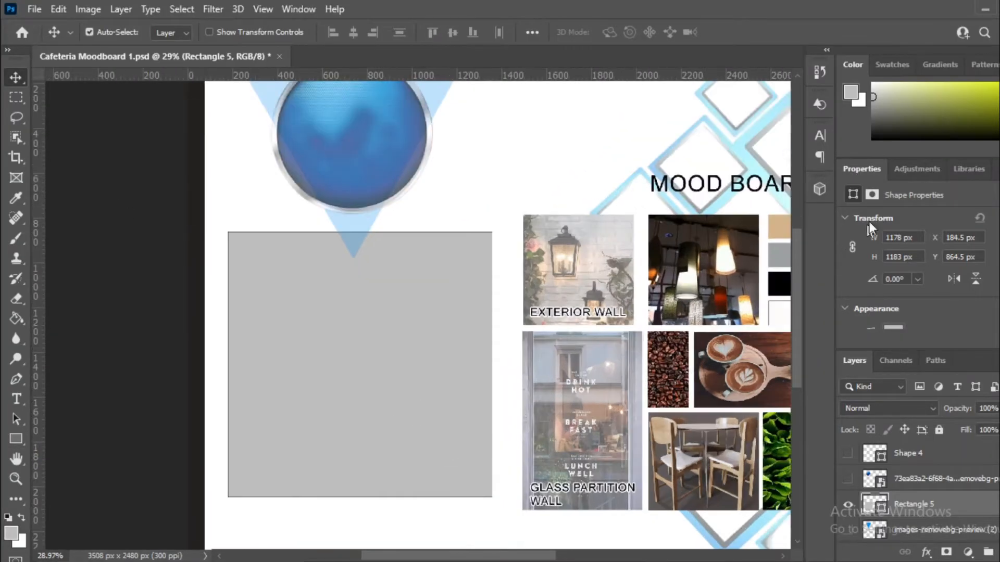
click(873, 104)
click(16, 318)
click(390, 347)
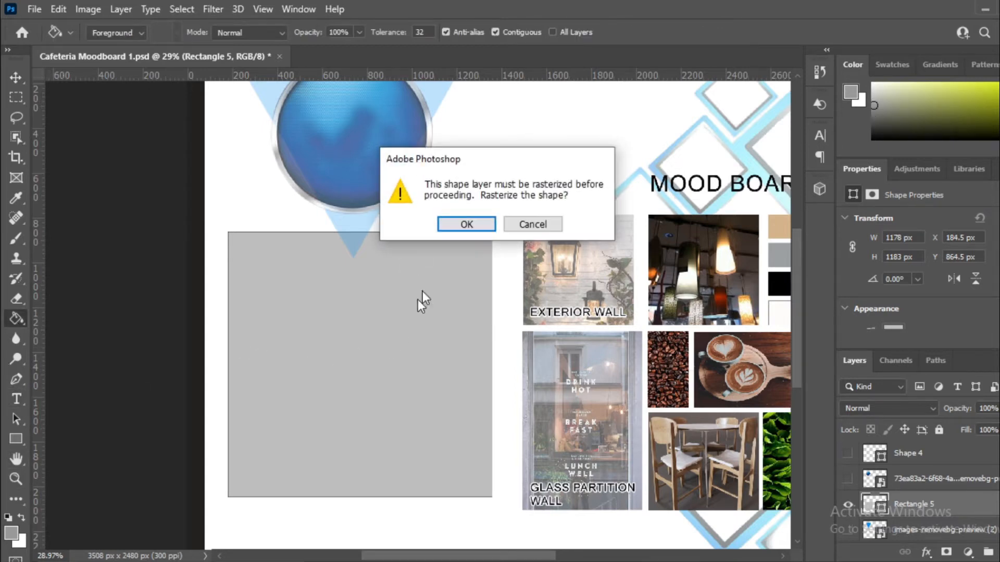
click(465, 227)
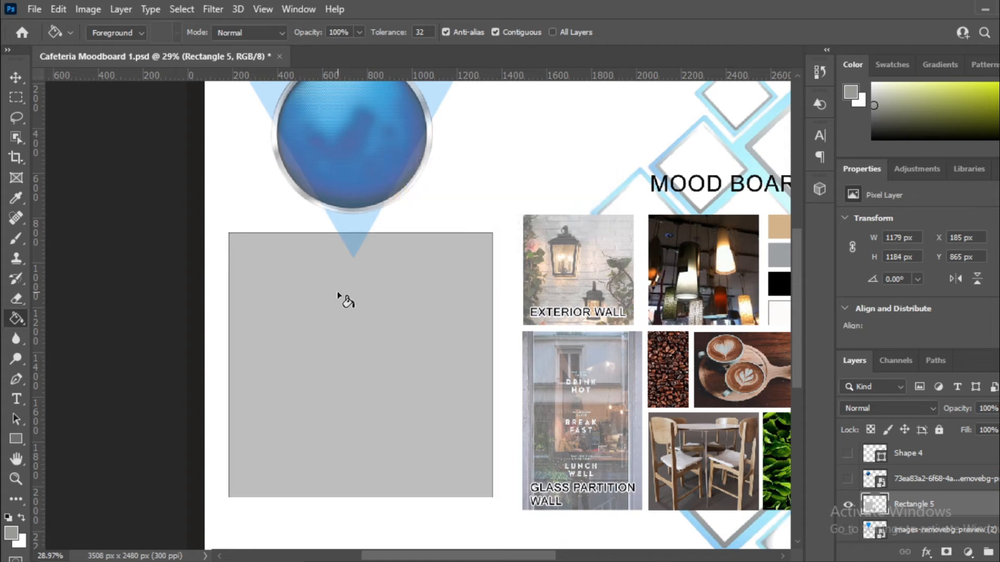
click(340, 296)
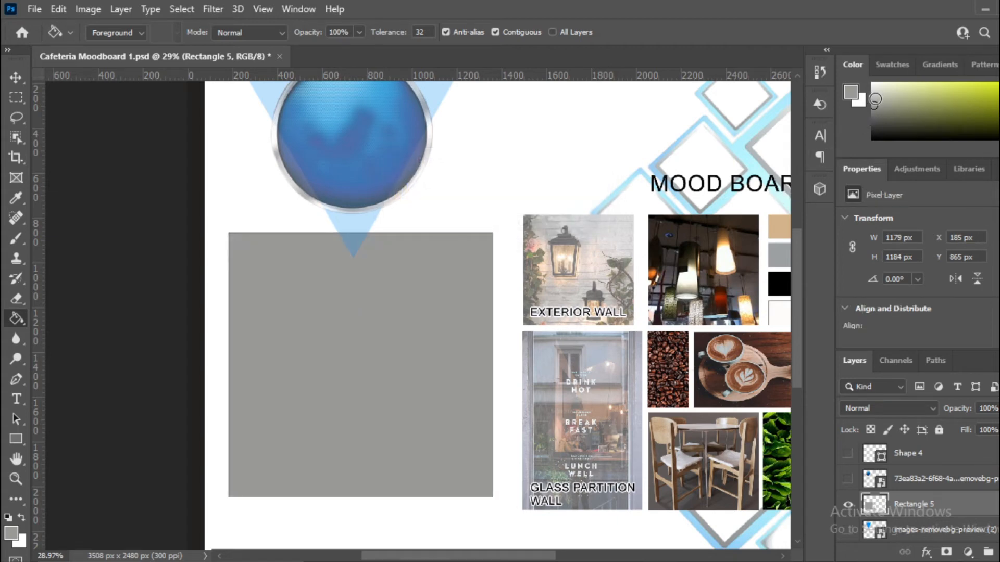
Step: Refill the rasterized rectangle with a lighter shade of grey
click(871, 99)
click(379, 280)
scroll(363, 395, down, 3)
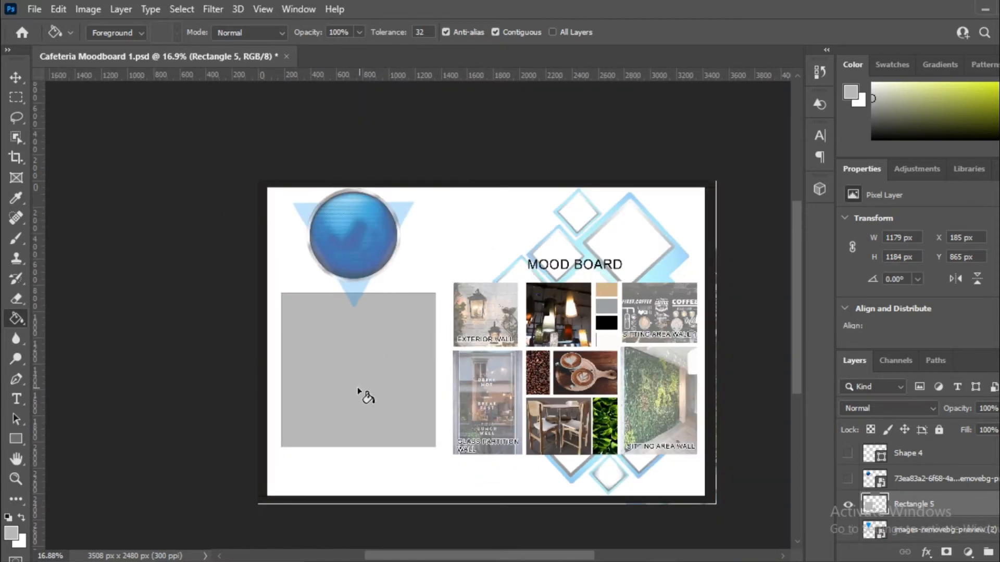
scroll(357, 386, up, 2)
click(16, 77)
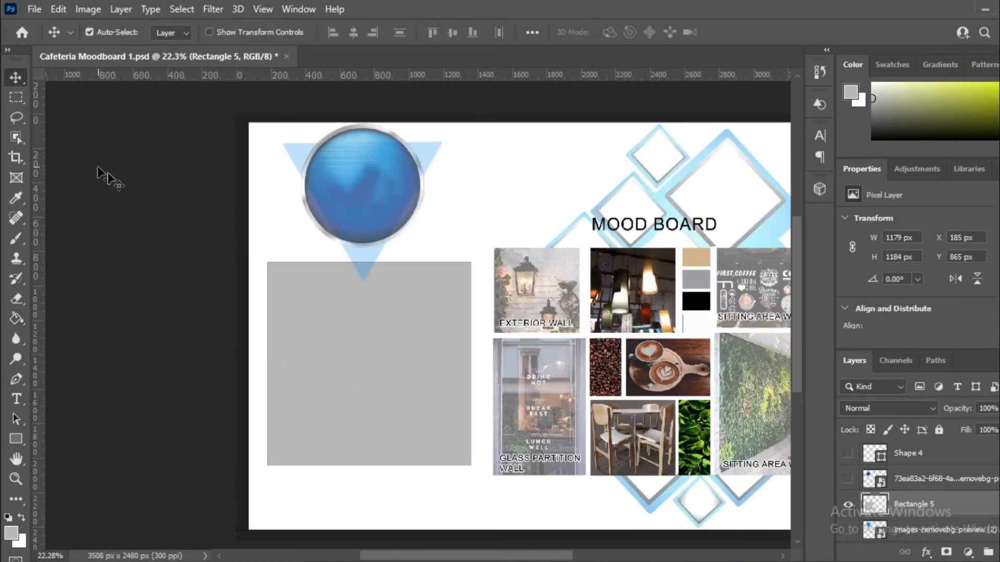
Step: Duplicate the EXTERIOR WALL label and place the copy on the blue circle
scroll(316, 302, up, 4)
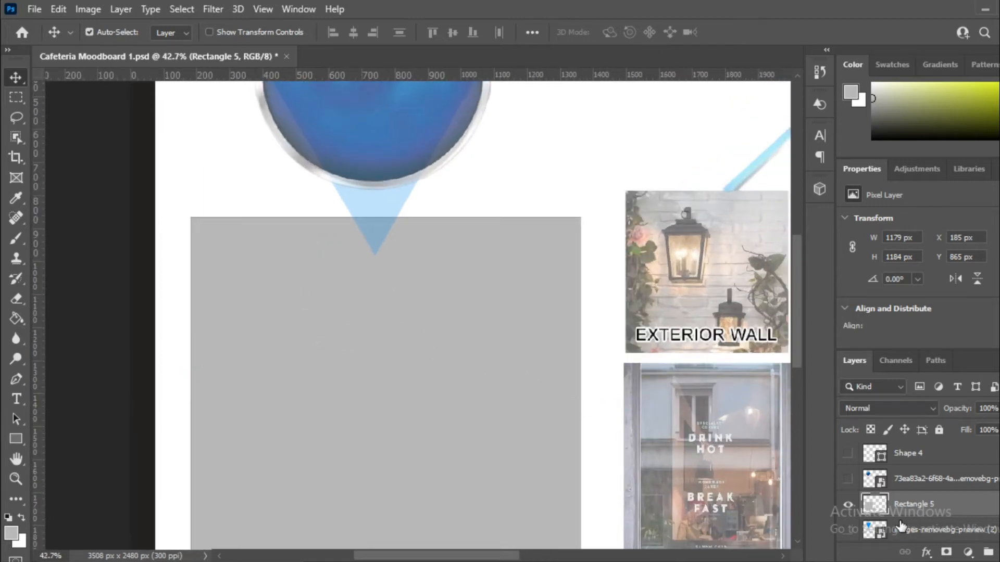
click(905, 522)
scroll(346, 212, down, 3)
scroll(497, 338, up, 5)
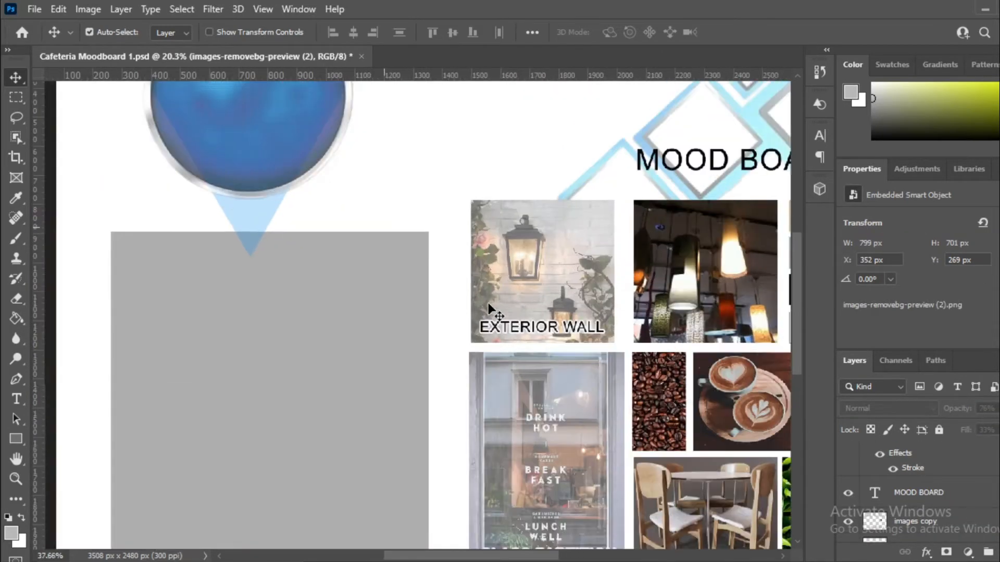
scroll(499, 333, up, 6)
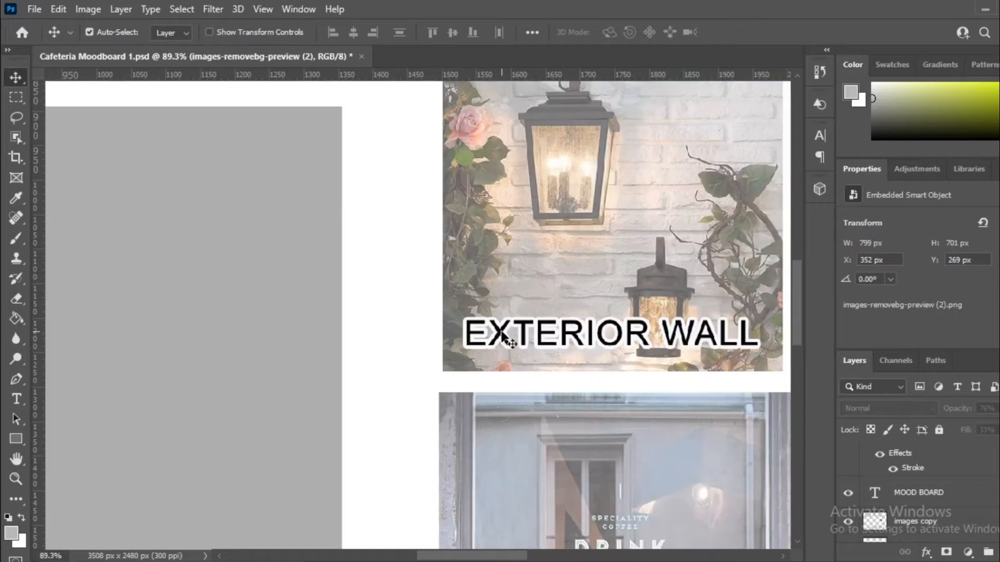
click(503, 338)
drag(503, 339, 96, 127)
scroll(318, 348, down, 6)
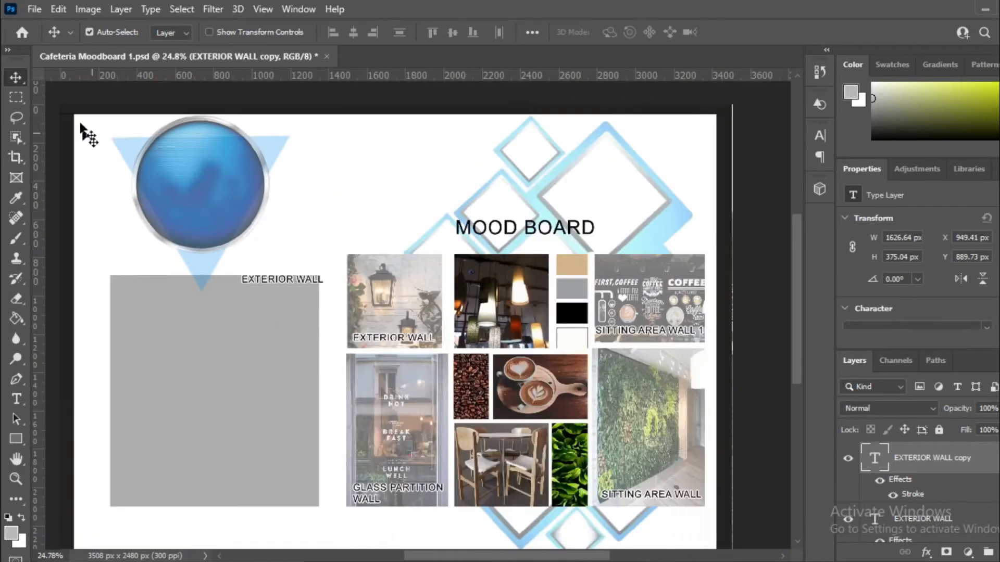
scroll(89, 134, up, 3)
drag(247, 293, 177, 189)
Step: Retype the copy as CAFETERIA AT NOIDA, breaking the line before AT
scroll(177, 189, up, 4)
double_click(170, 190)
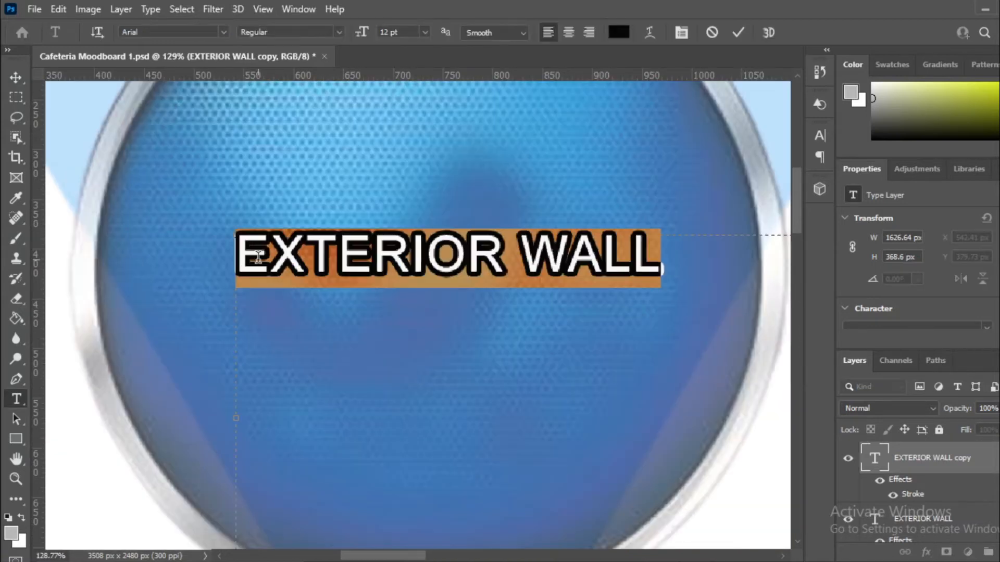
text(CAF)
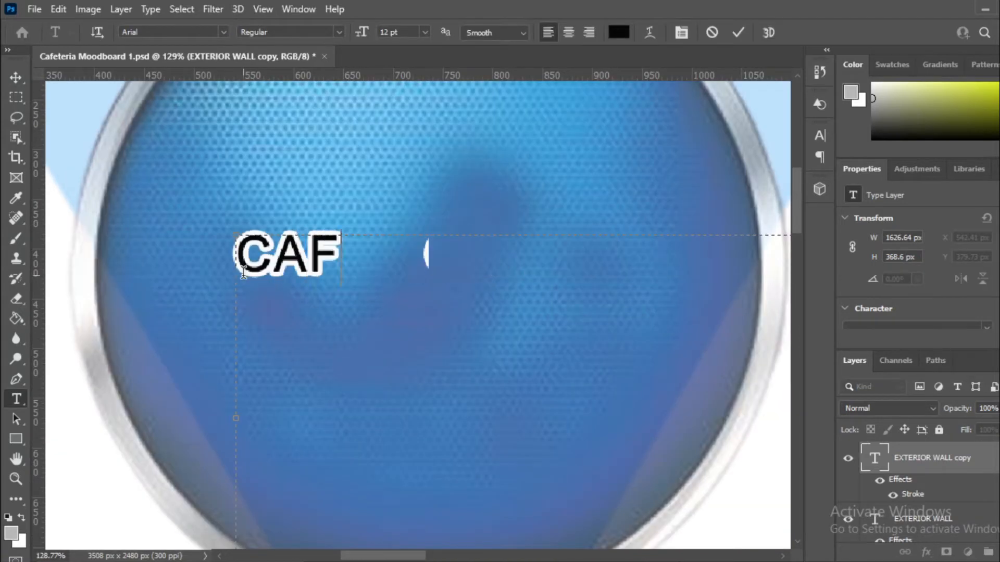
text(ETERIA AT)
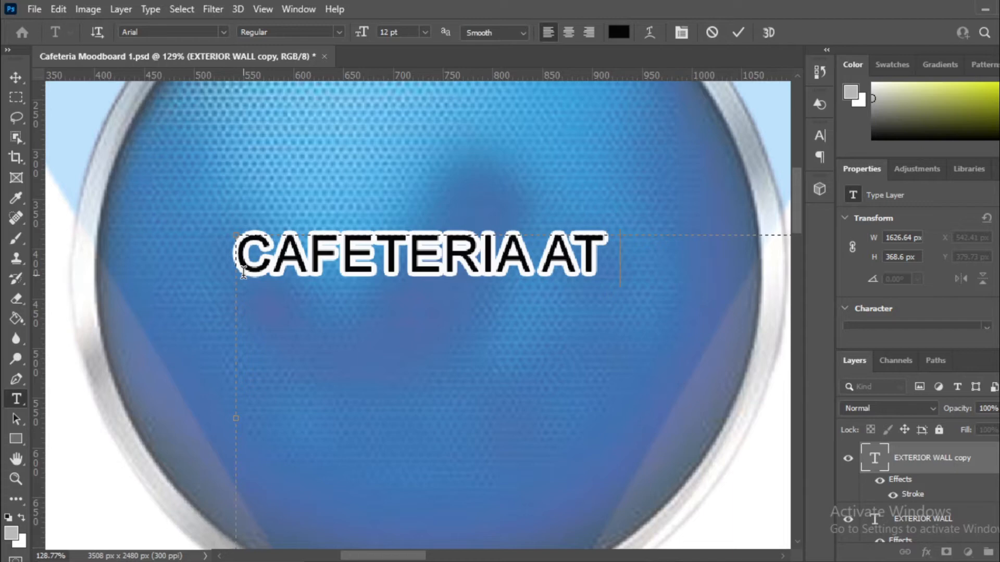
text( NOIDA)
click(546, 248)
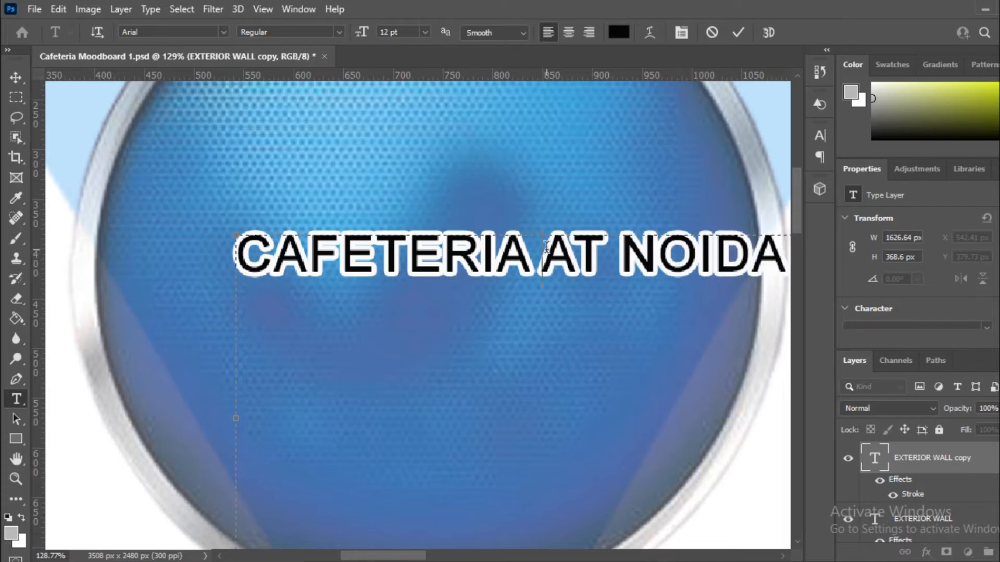
key(Return)
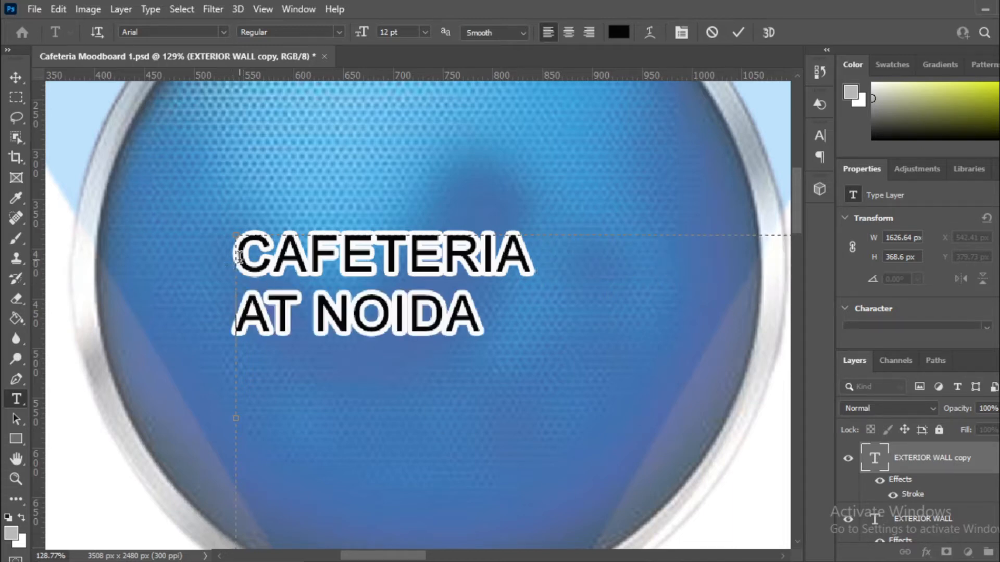
Step: Set the title to 18 pt and centre it inside the blue circle
key(ctrl+a)
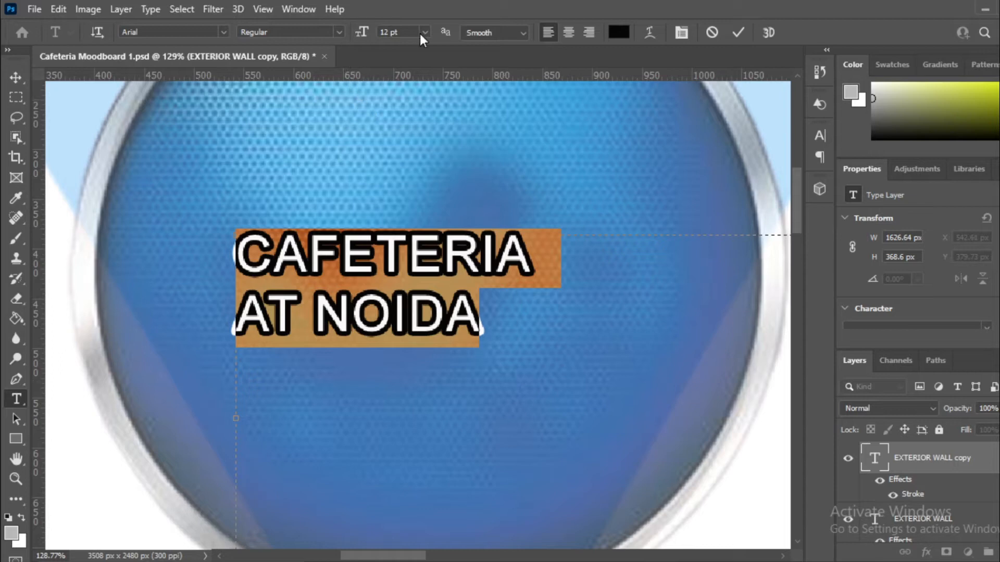
click(423, 32)
click(404, 158)
click(425, 32)
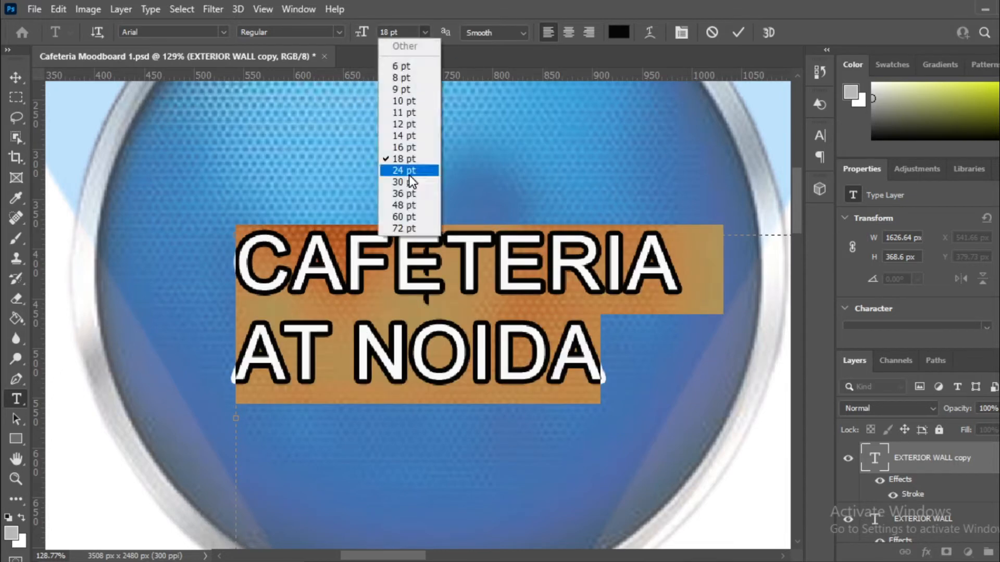
click(408, 172)
click(425, 32)
click(405, 159)
click(16, 78)
scroll(405, 373, down, 5)
mouse_move(425, 317)
mouse_down()
mouse_move(412, 301)
mouse_move(421, 304)
mouse_up()
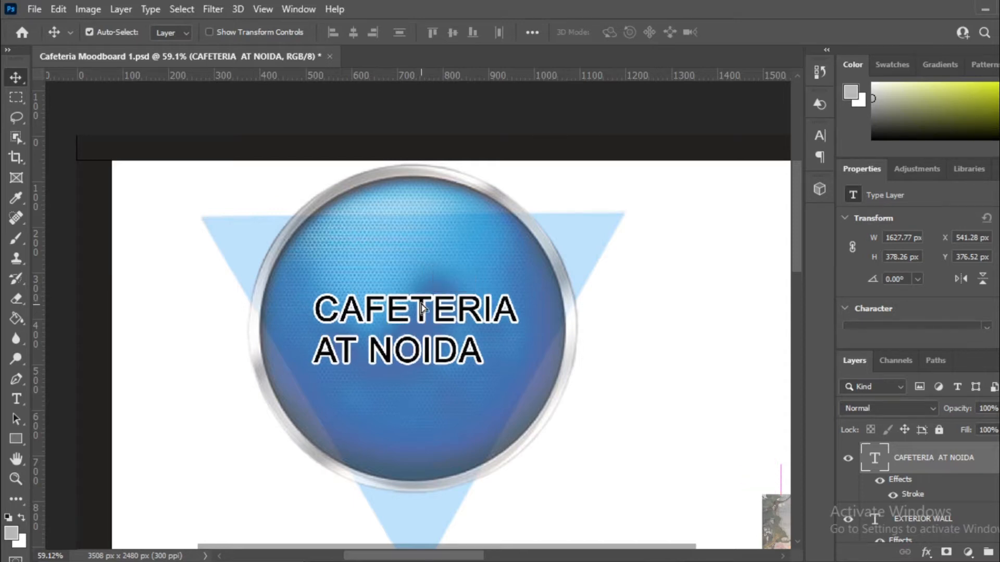
Step: Copy the MOOD BOARD heading onto the grey box and centre it at X 949, Y 979 px
scroll(421, 304, down, 5)
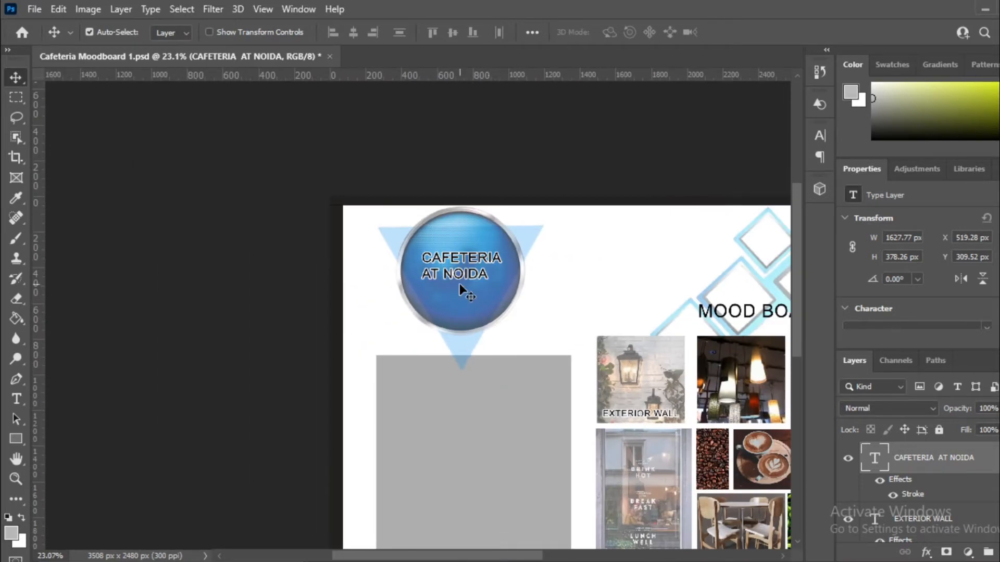
scroll(459, 282, down, 4)
scroll(485, 429, up, 4)
scroll(773, 268, up, 4)
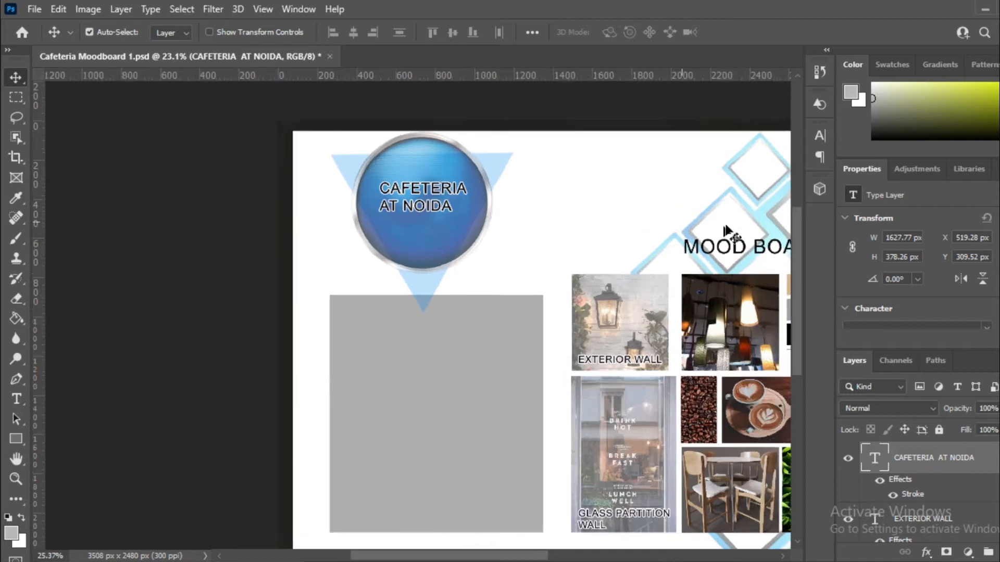
scroll(677, 268, up, 2)
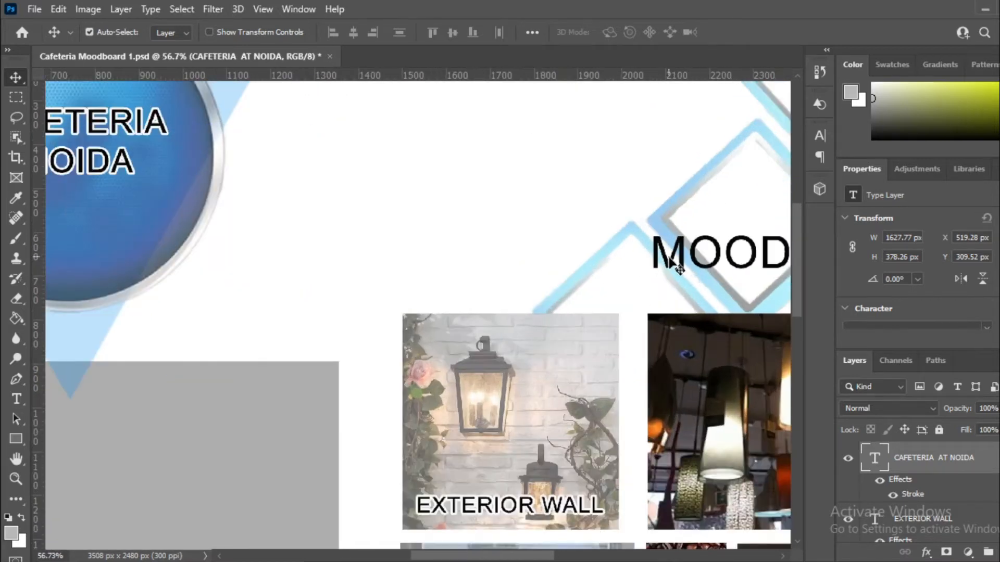
click(667, 263)
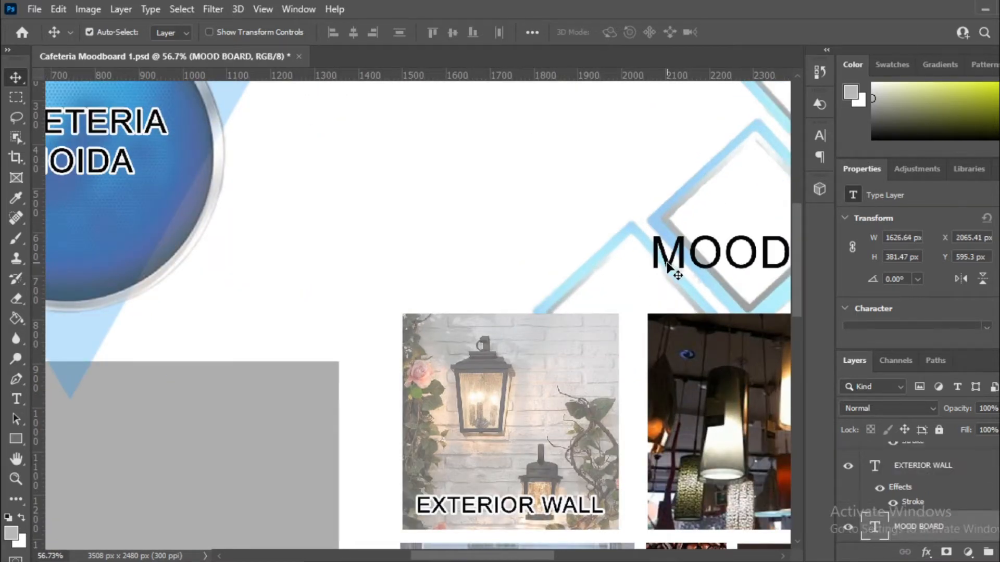
drag(668, 263, 177, 431)
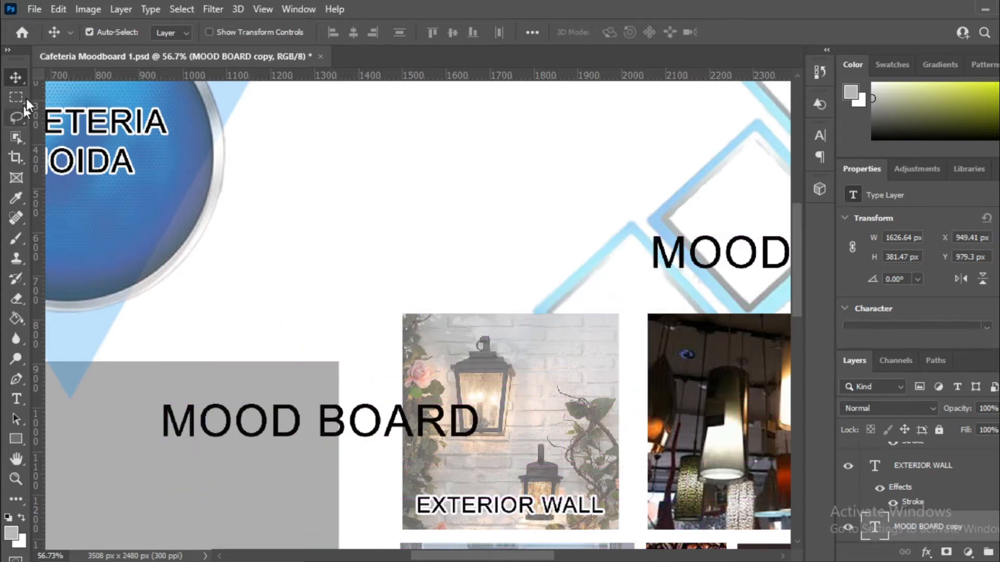
scroll(554, 379, down, 5)
scroll(348, 424, up, 1)
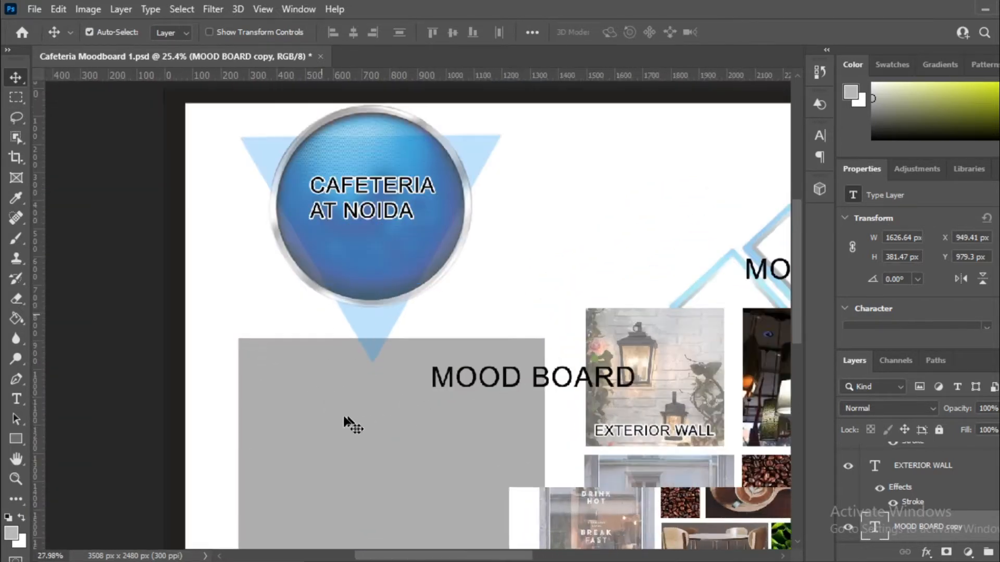
scroll(345, 420, up, 5)
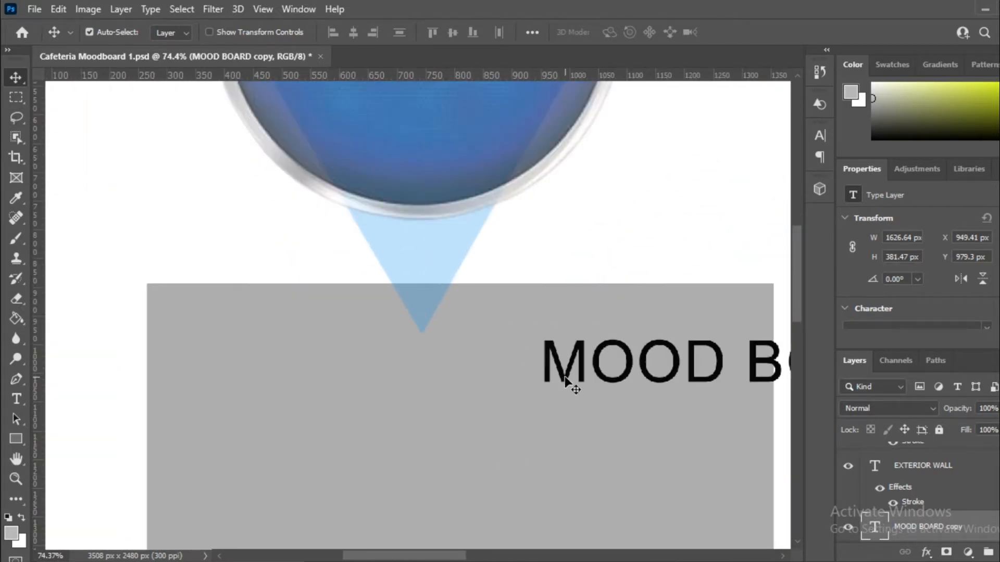
drag(565, 378, 271, 380)
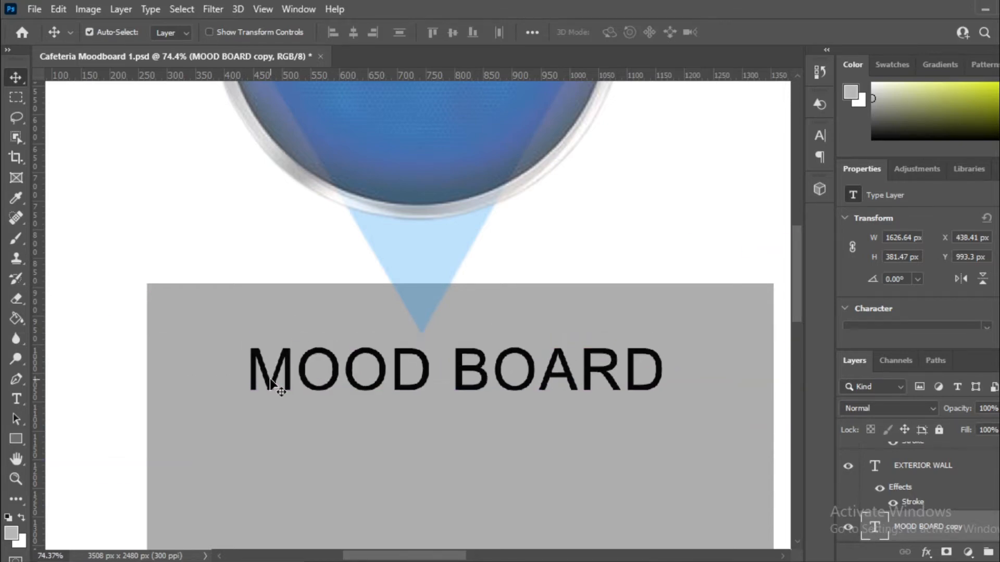
Step: Change the copied heading to read CLIENT PROFILE and shift it slightly left
double_click(271, 380)
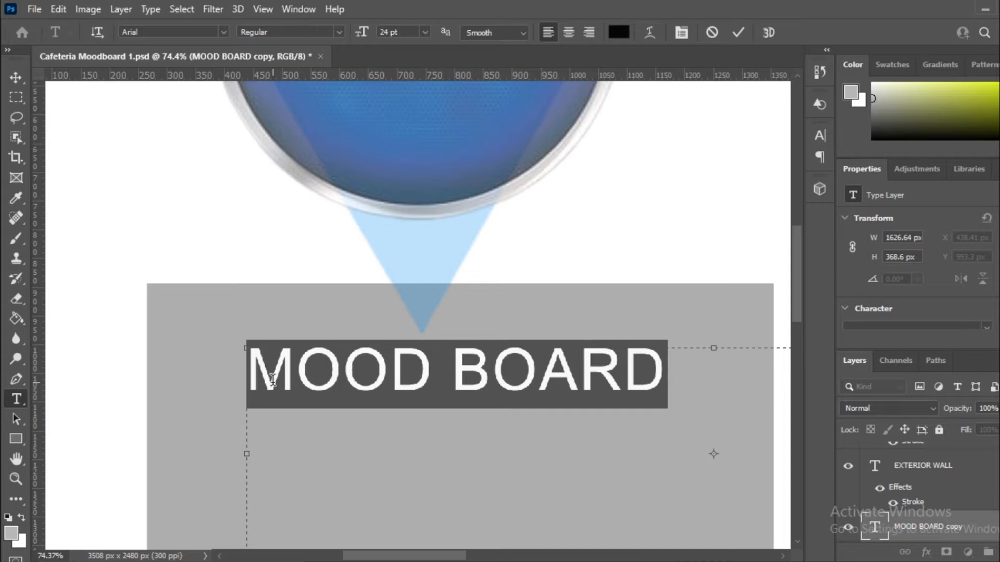
text(CLIEN)
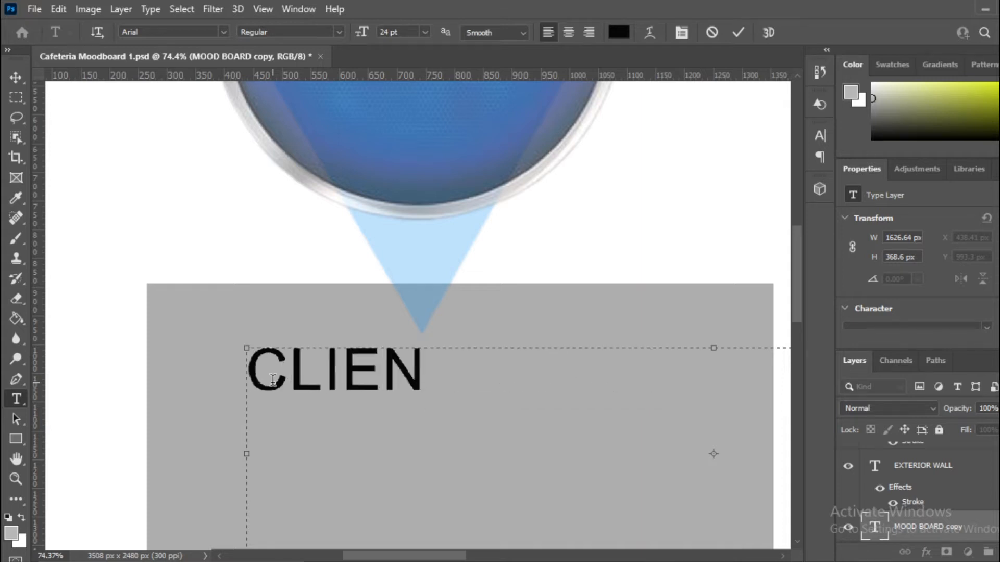
text(T PROF)
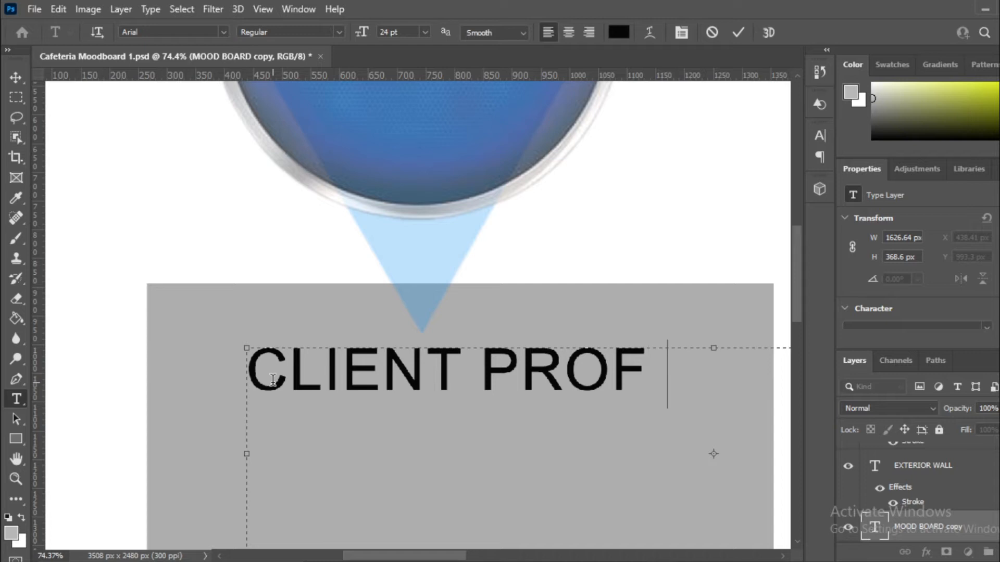
key(BackSpace)
text(ILE)
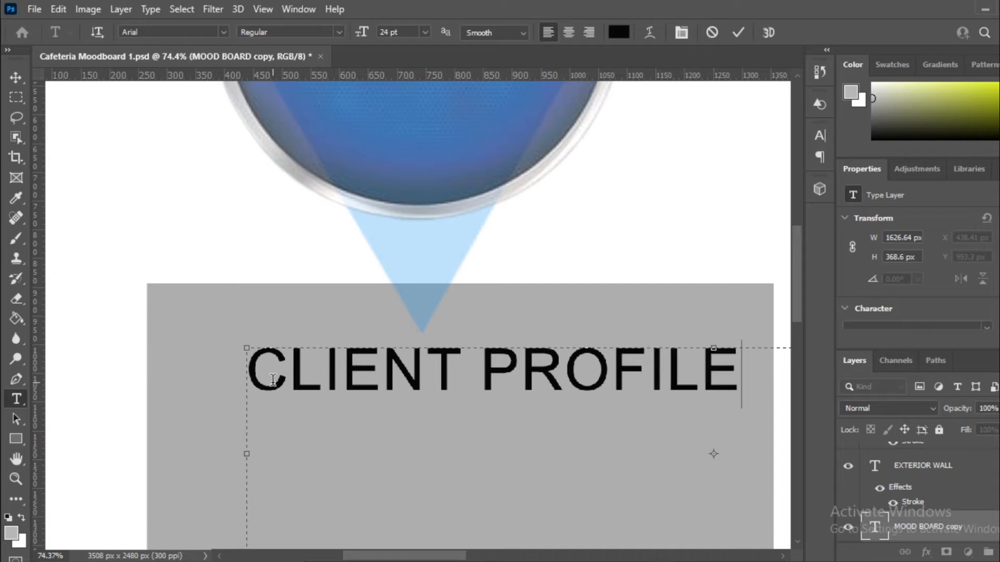
click(18, 77)
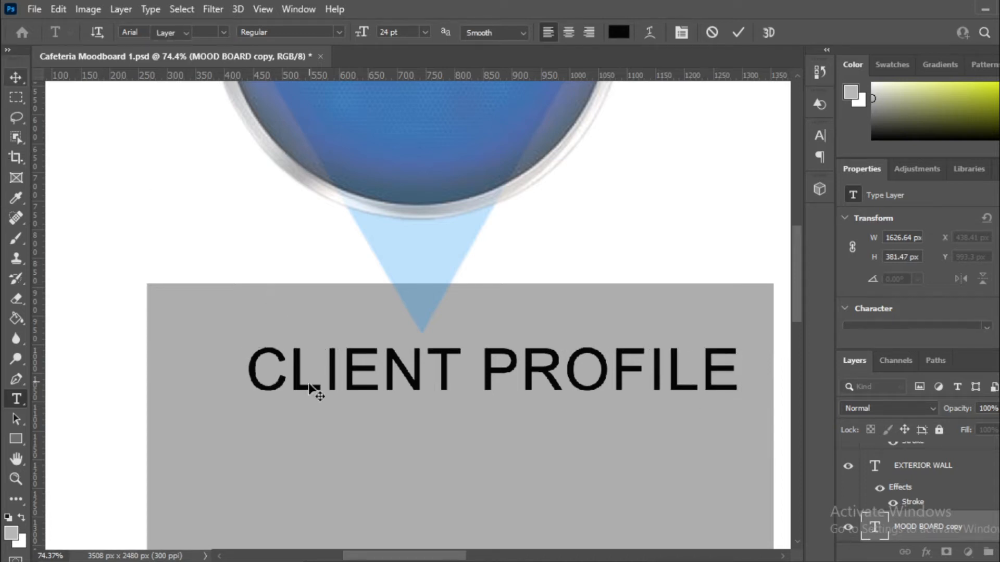
drag(306, 393, 275, 391)
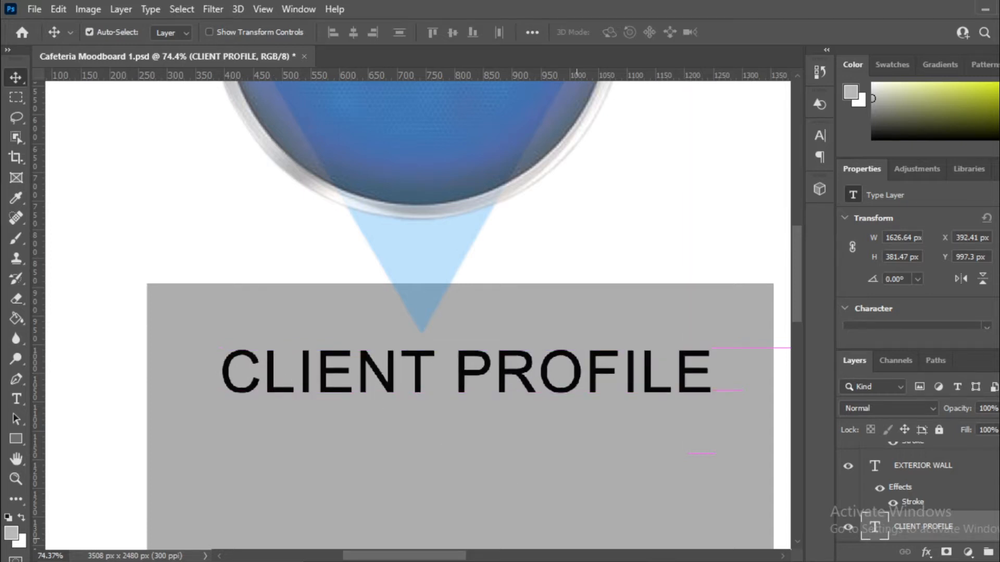
Step: Append ':-' to the heading, resize it to 18 pt, and reposition it
scroll(982, 515, down, 3)
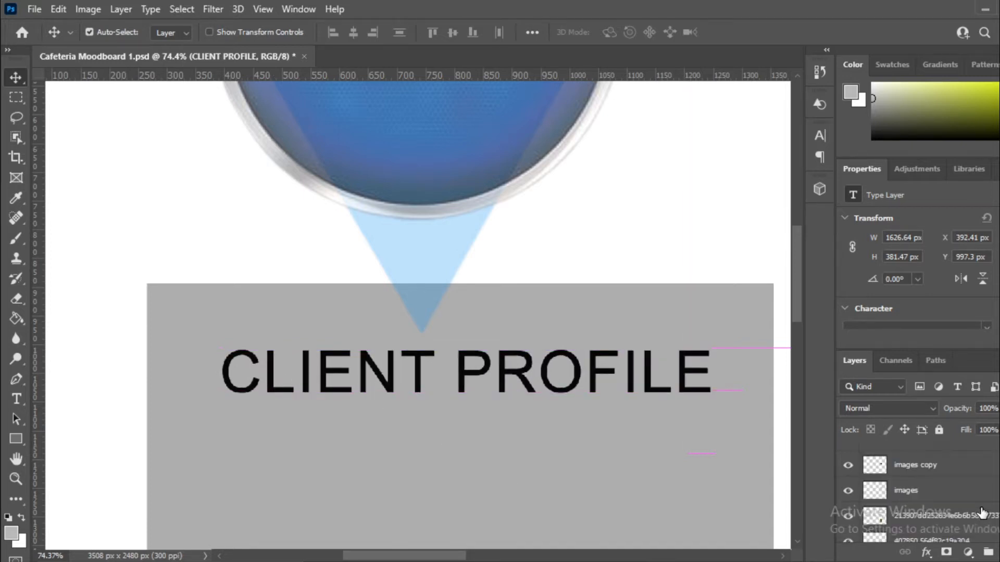
double_click(719, 382)
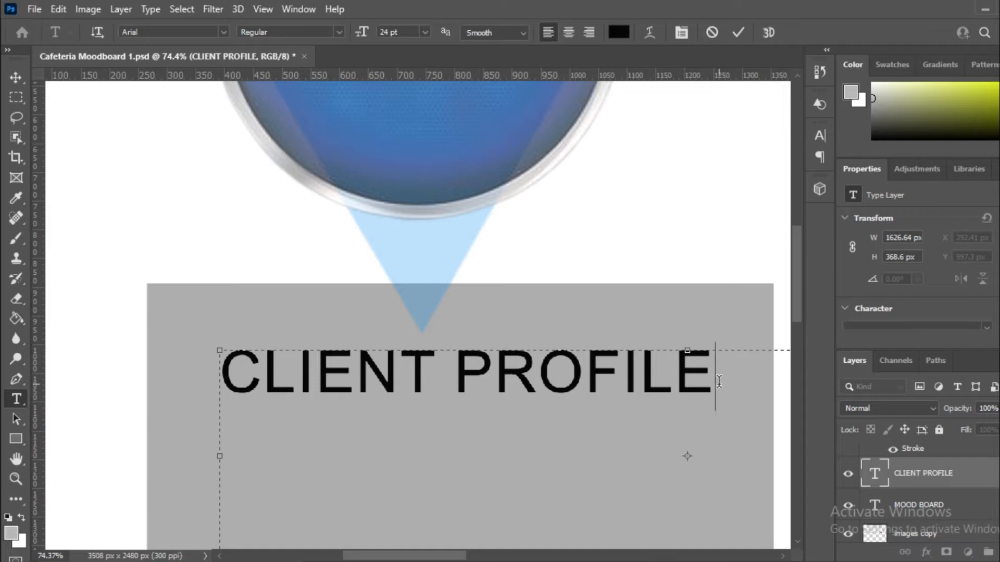
text(:-)
drag(760, 383, 175, 111)
click(425, 32)
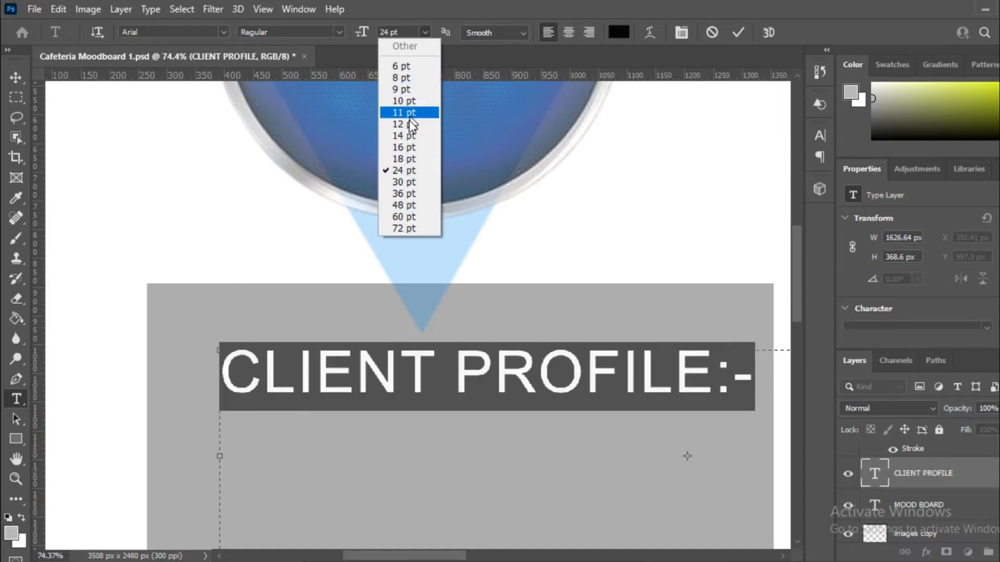
click(415, 156)
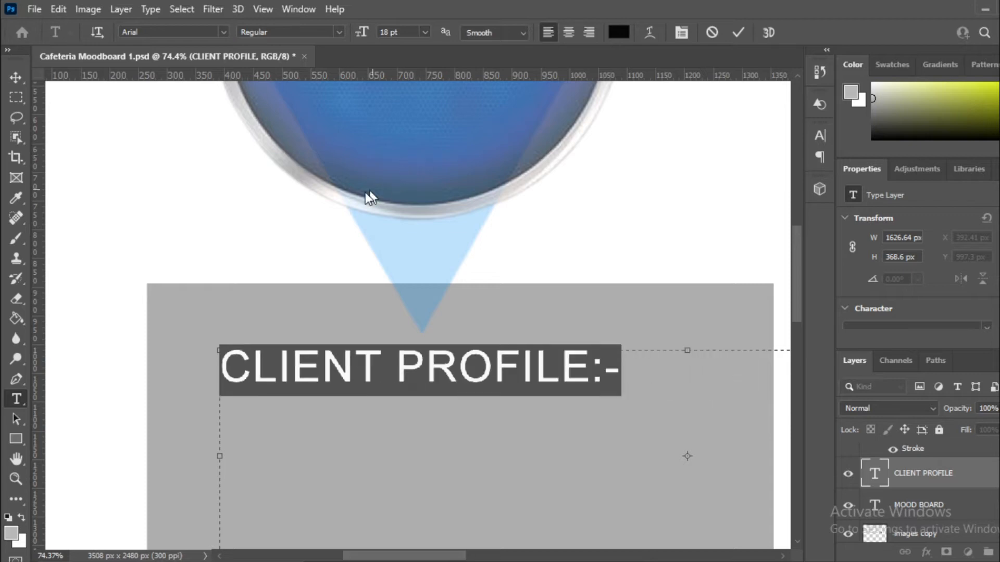
click(16, 77)
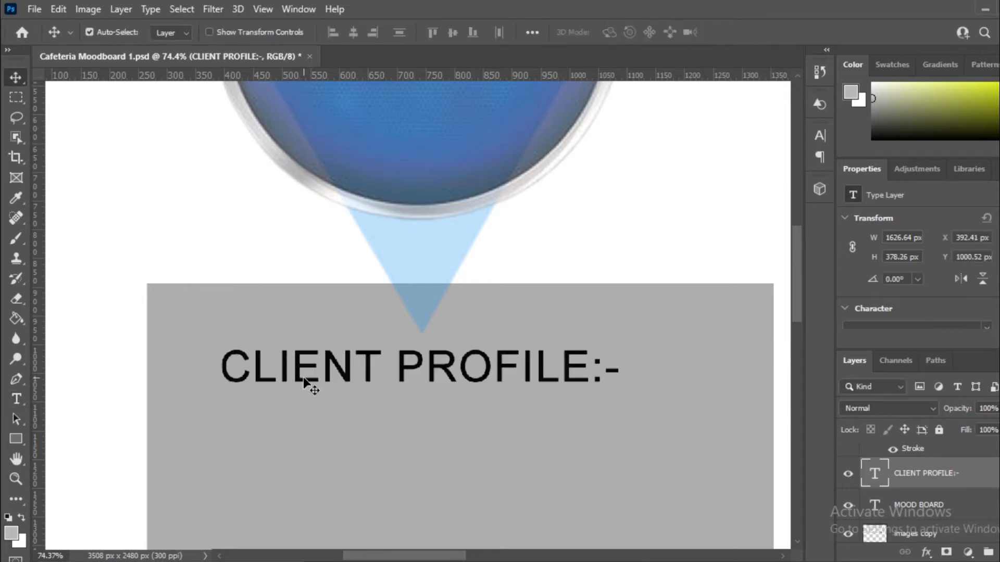
drag(303, 379, 352, 385)
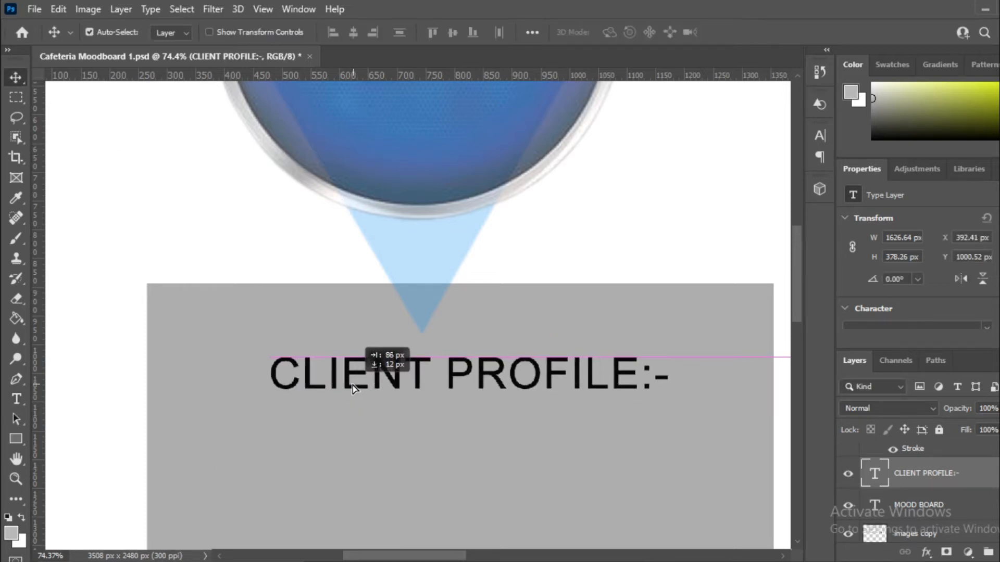
Step: Duplicate the Client Profile:- heading just below the original
scroll(546, 308, down, 4)
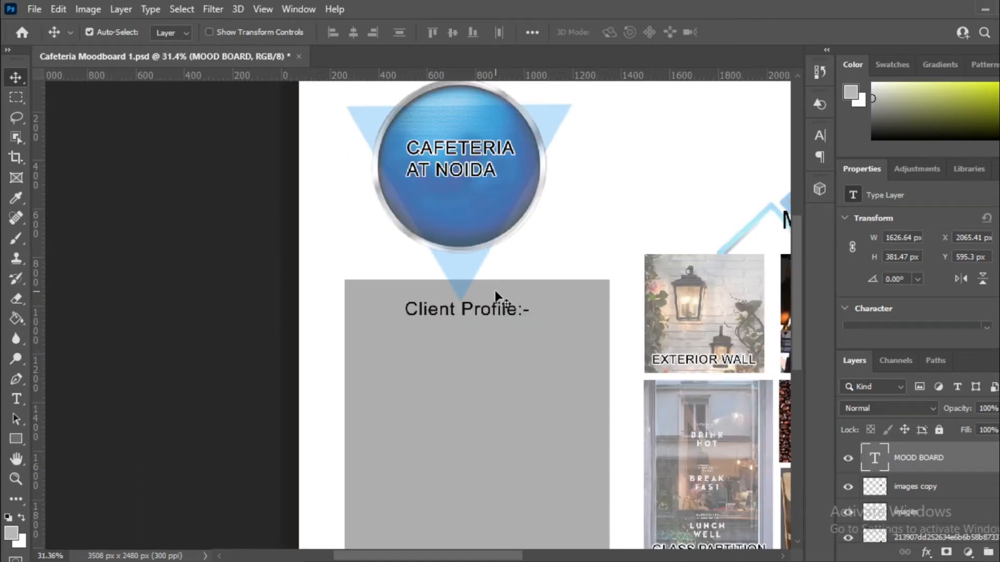
scroll(434, 290, up, 2)
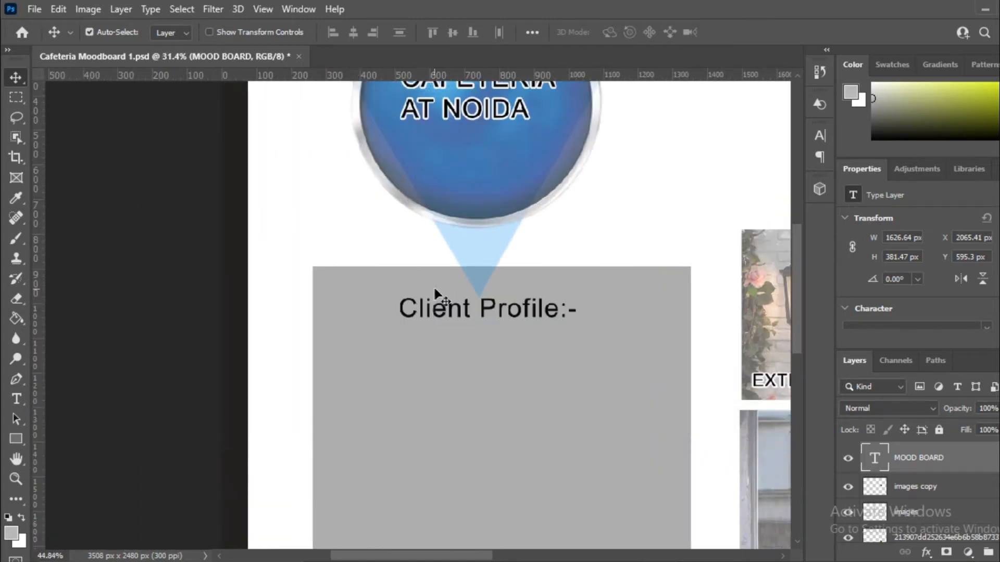
scroll(435, 289, up, 4)
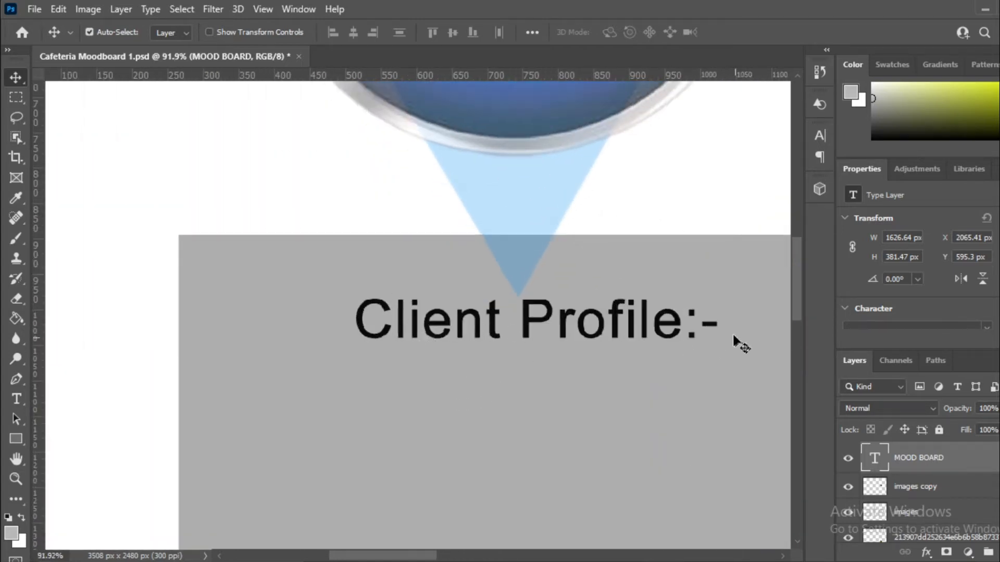
scroll(490, 218, down, 3)
scroll(486, 250, up, 1)
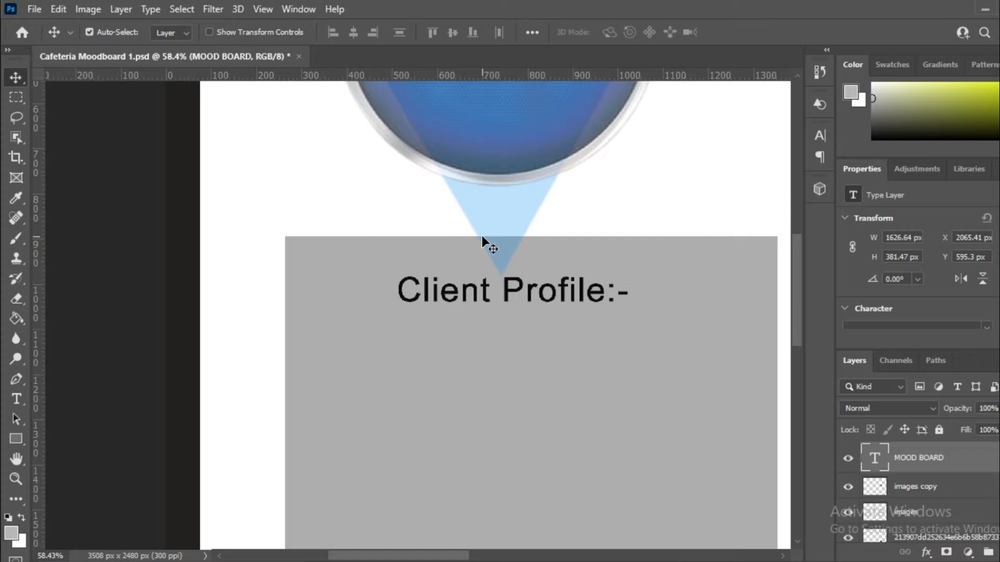
scroll(442, 303, up, 1)
click(428, 300)
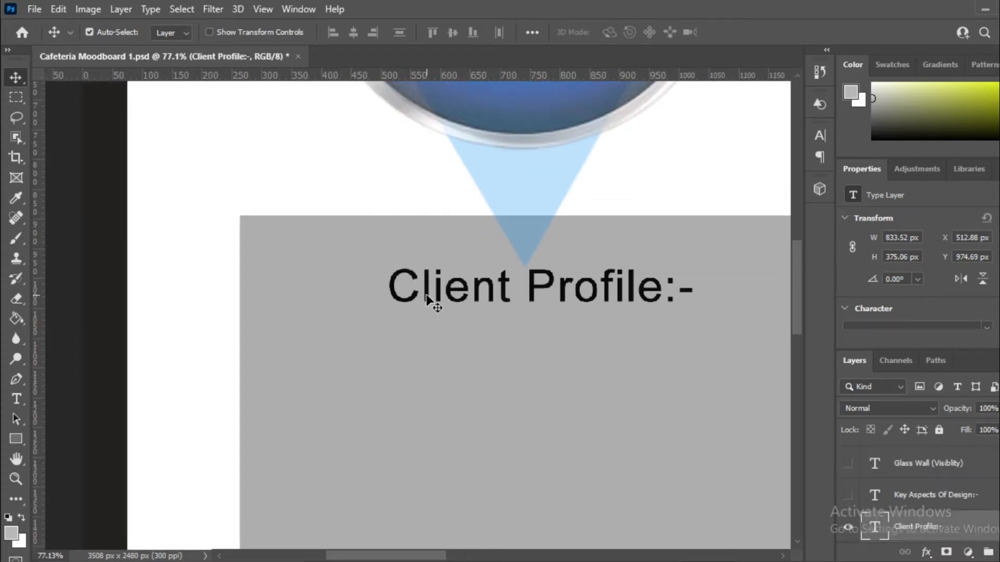
drag(428, 300, 311, 364)
Step: Retype the duplicate as NAME:- followed by the client's name
double_click(306, 364)
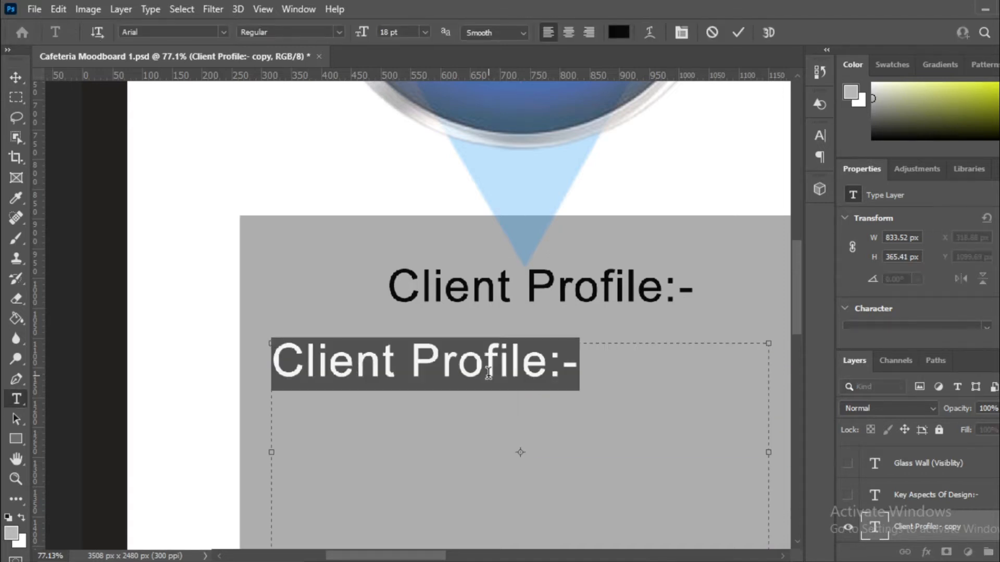
text(NAME)
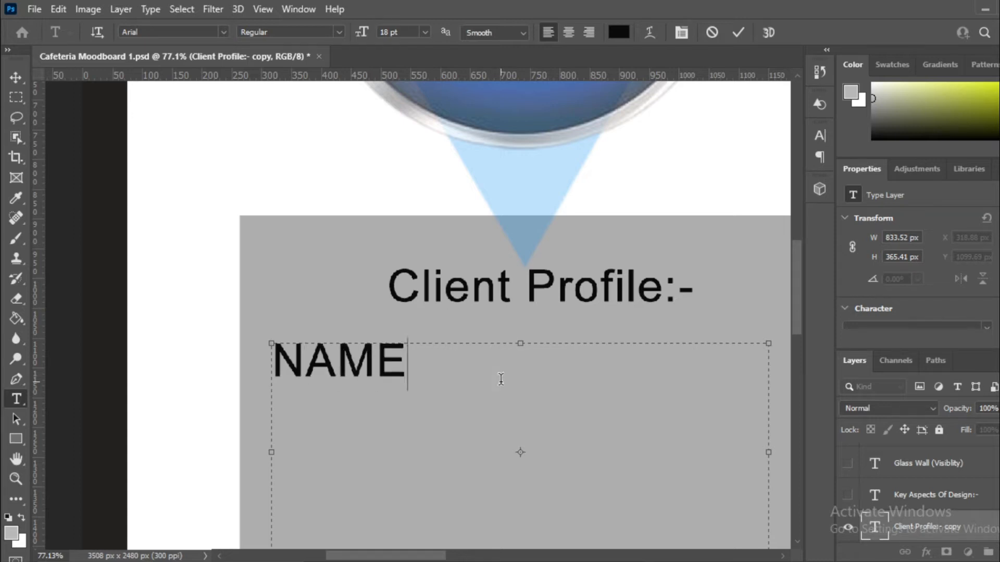
text(:-)
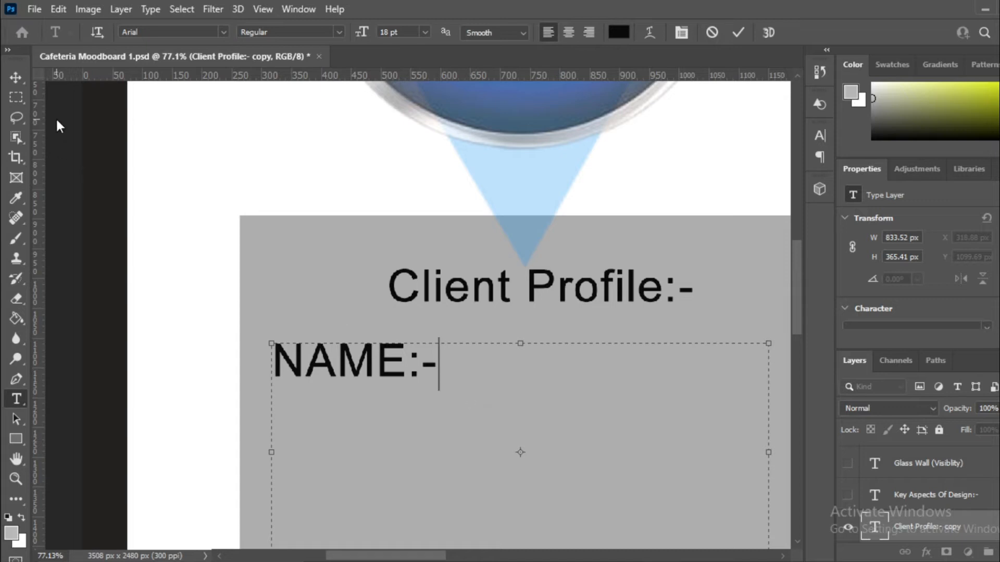
click(16, 78)
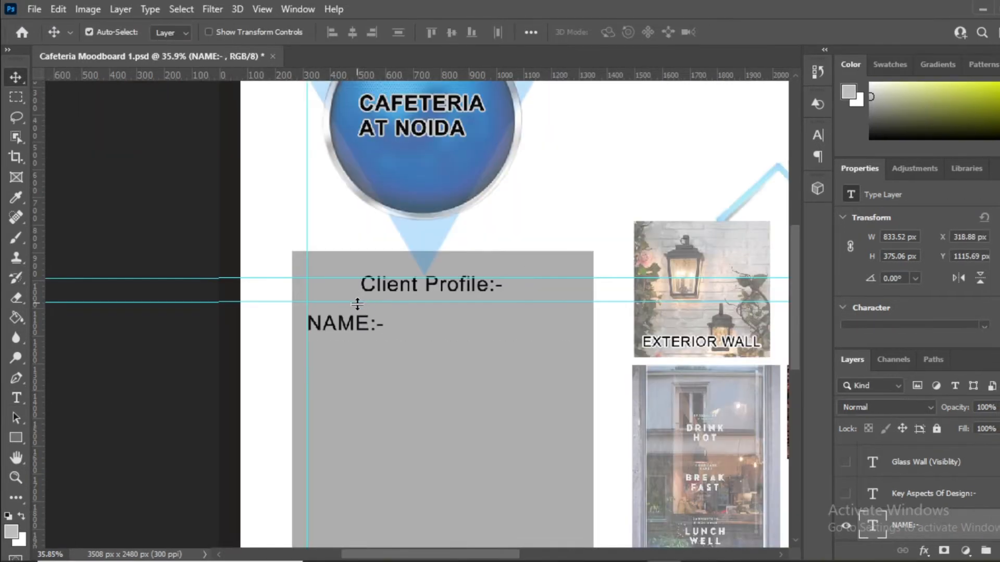
scroll(359, 337, up, 6)
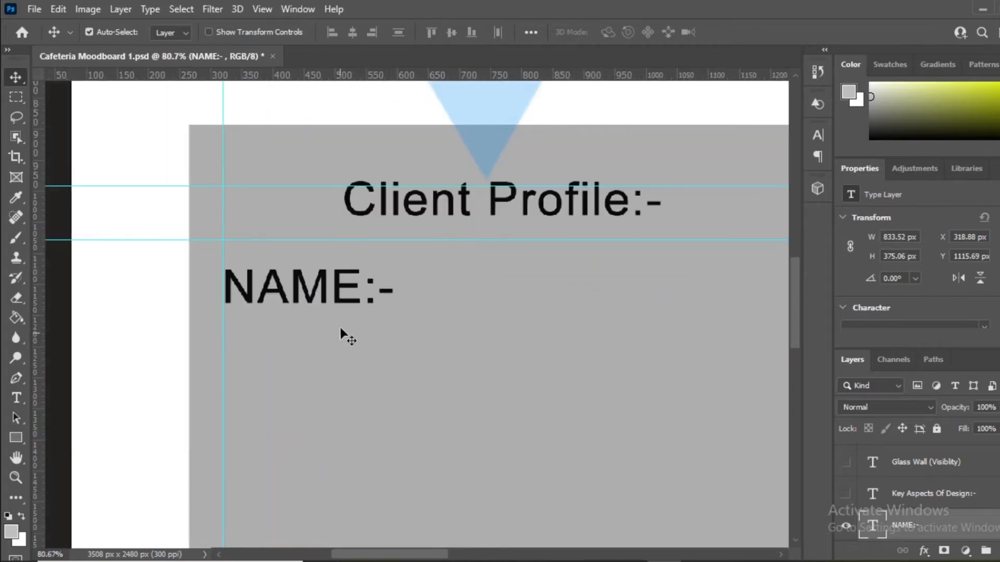
double_click(307, 295)
click(447, 295)
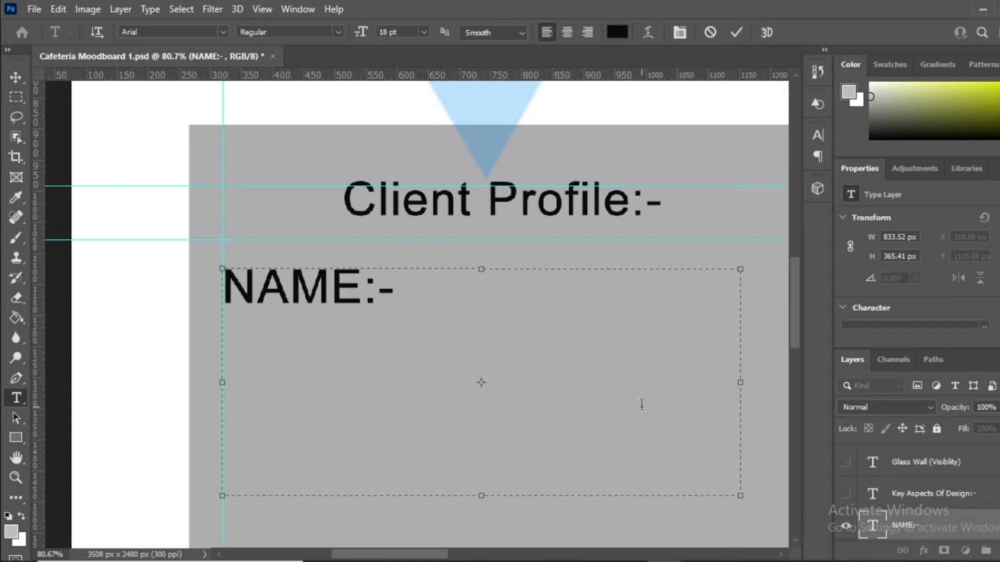
text(R)
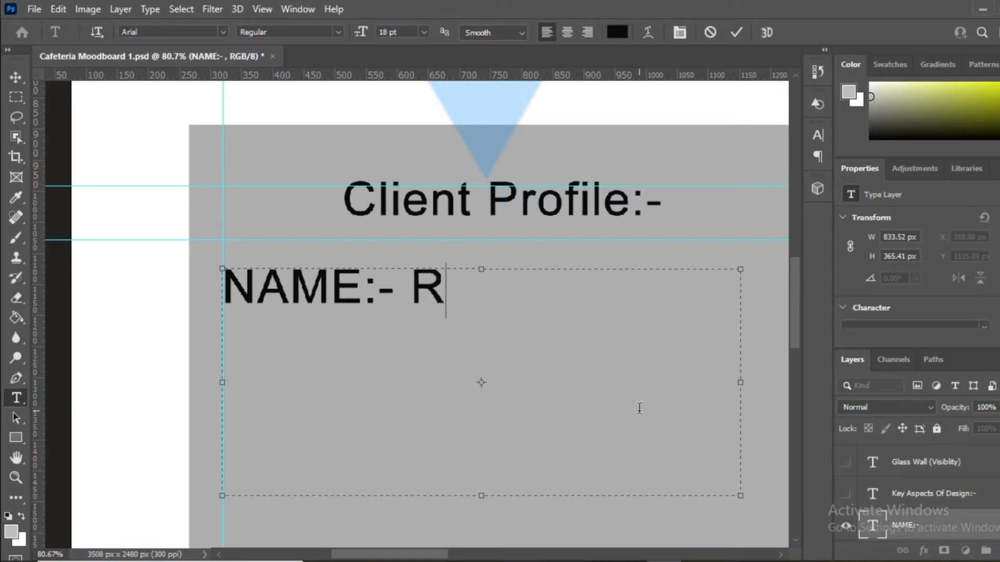
text(AHUL)
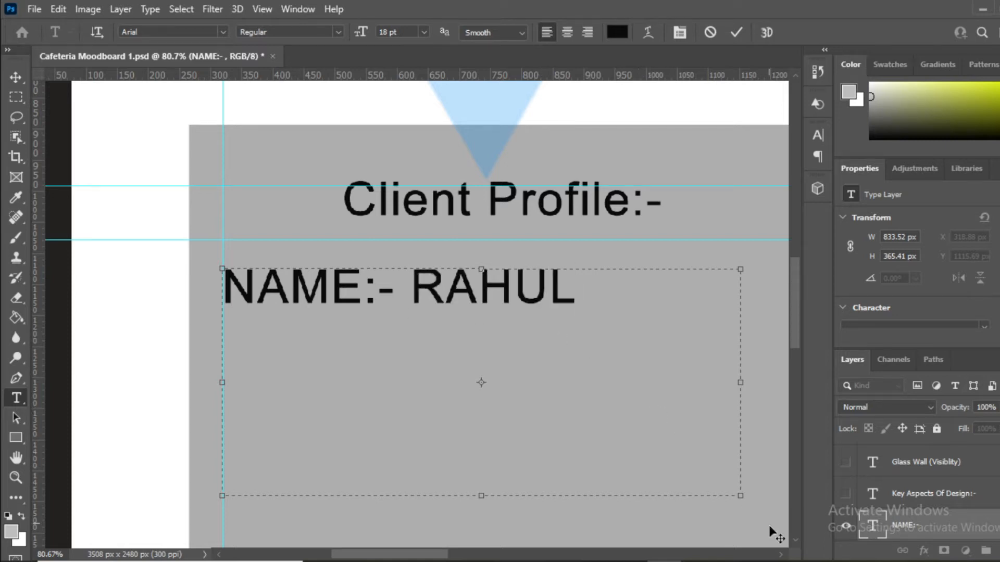
drag(410, 293, 578, 301)
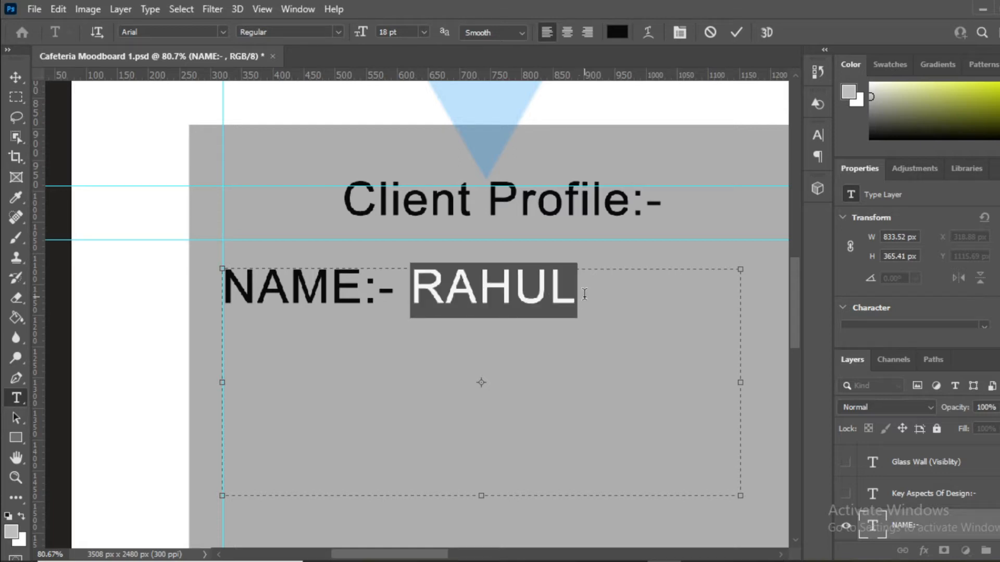
text(MR.)
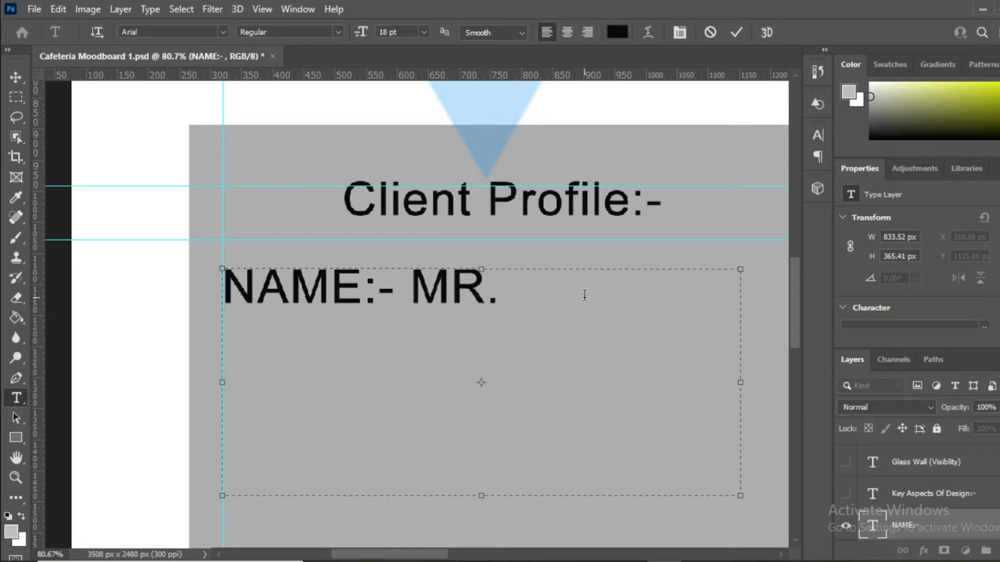
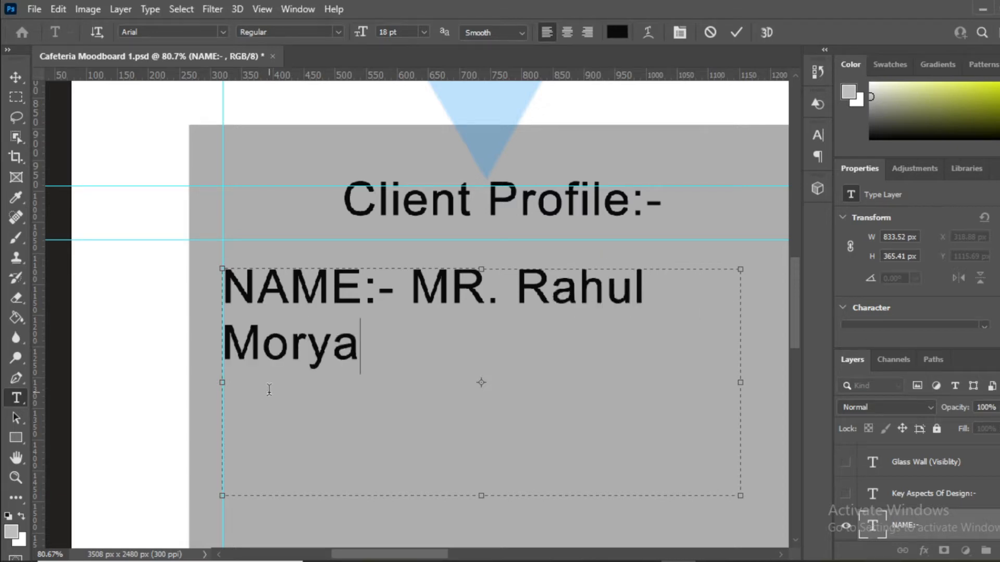
Step: Set the client's name on the NAME line to 14 pt
scroll(268, 389, down, 2)
scroll(268, 389, down, 2)
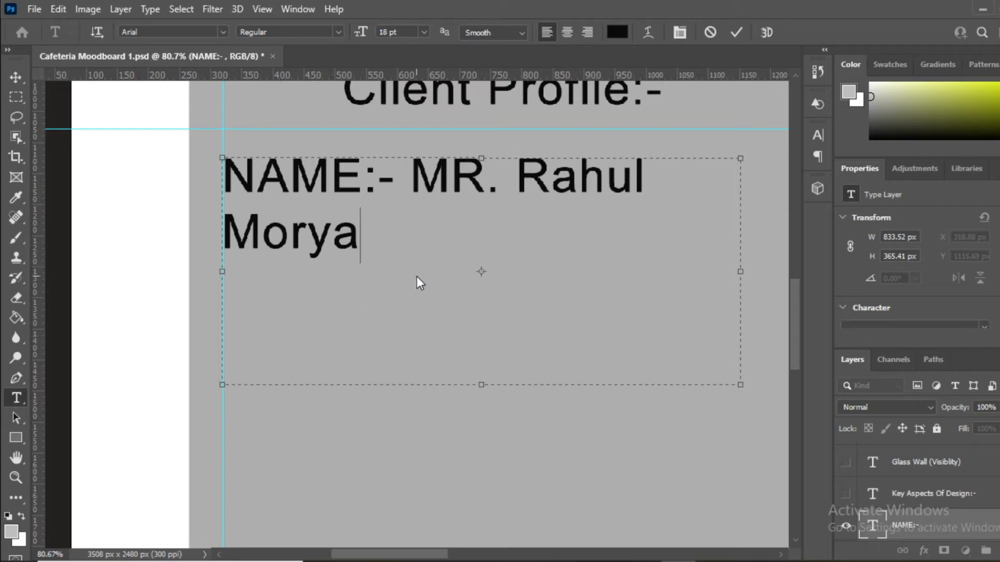
drag(410, 168, 716, 227)
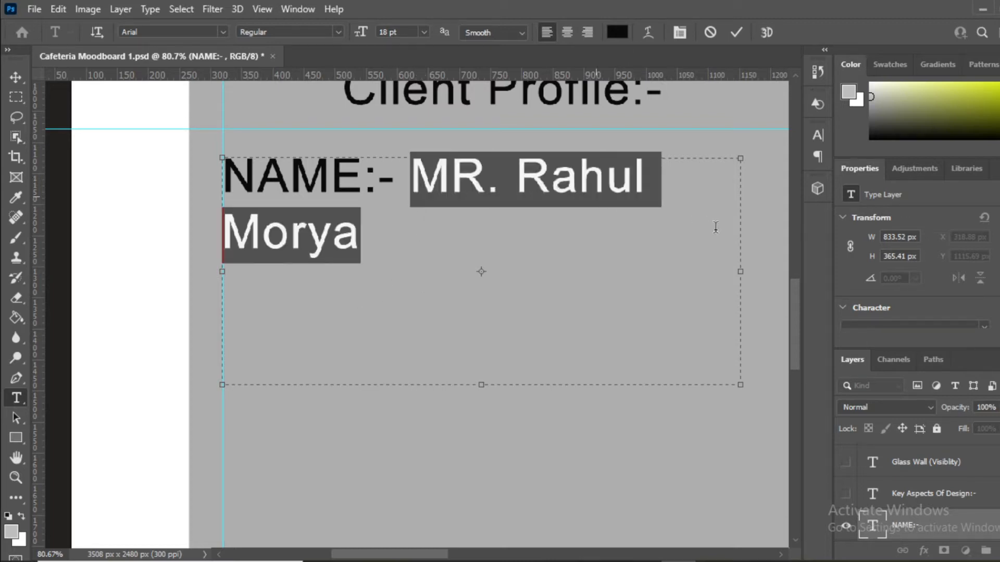
click(428, 32)
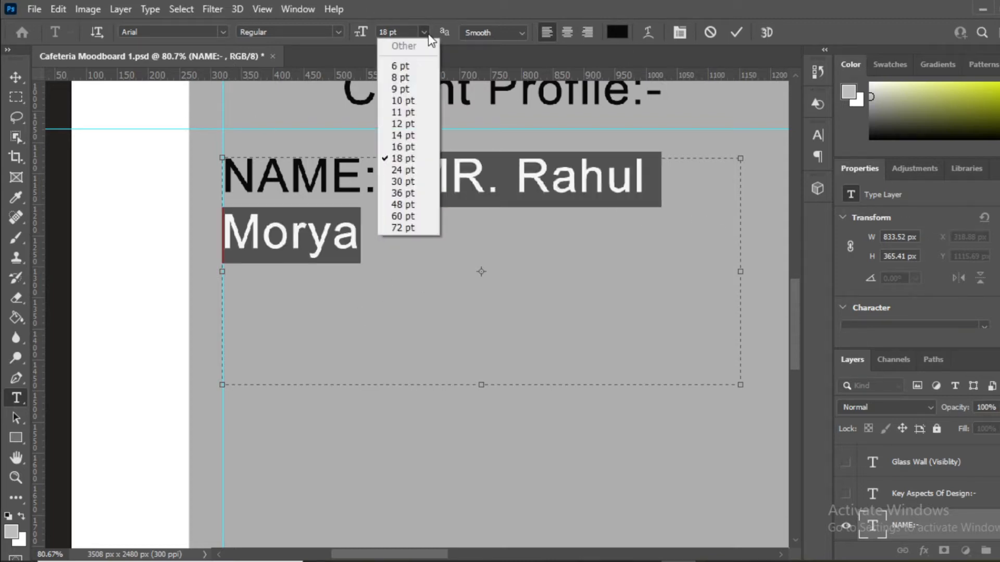
click(421, 137)
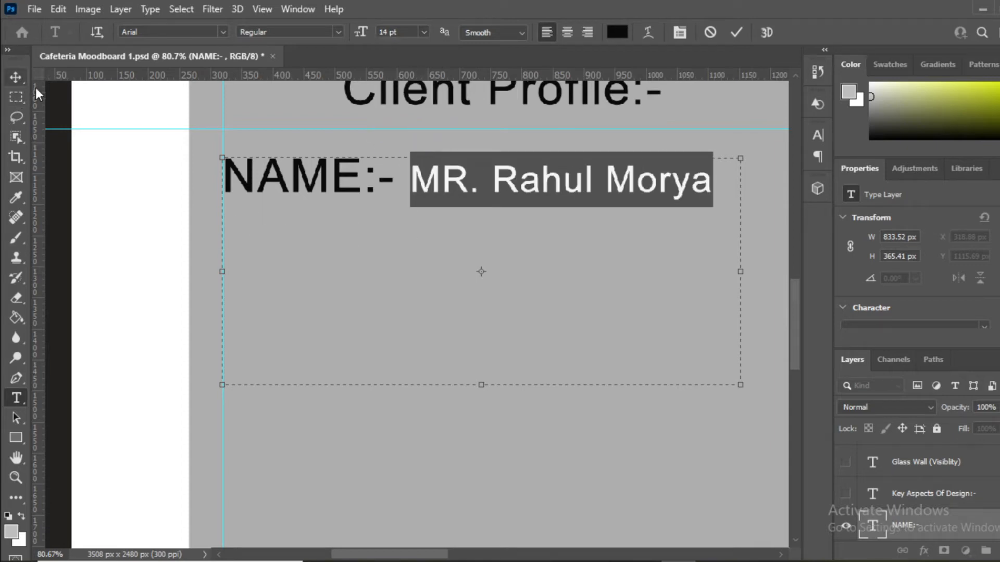
click(18, 72)
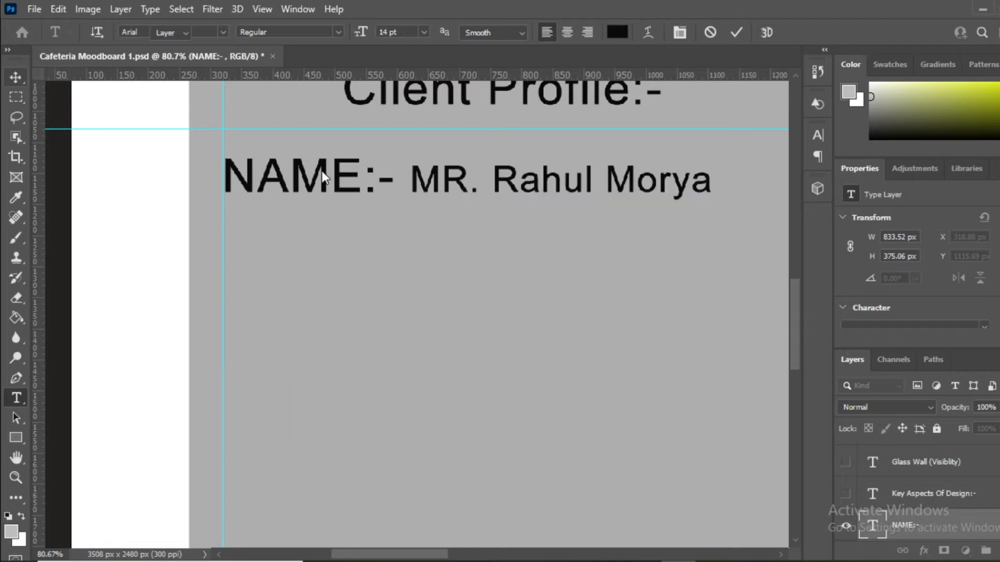
Step: Set the NAME:- label to 14 pt so the whole line matches
double_click(339, 192)
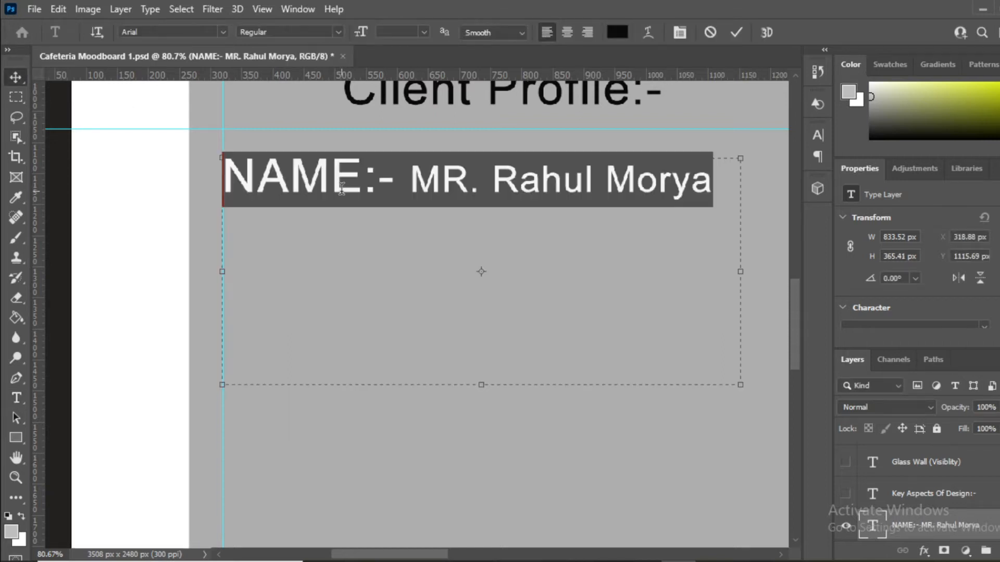
drag(395, 187, 181, 216)
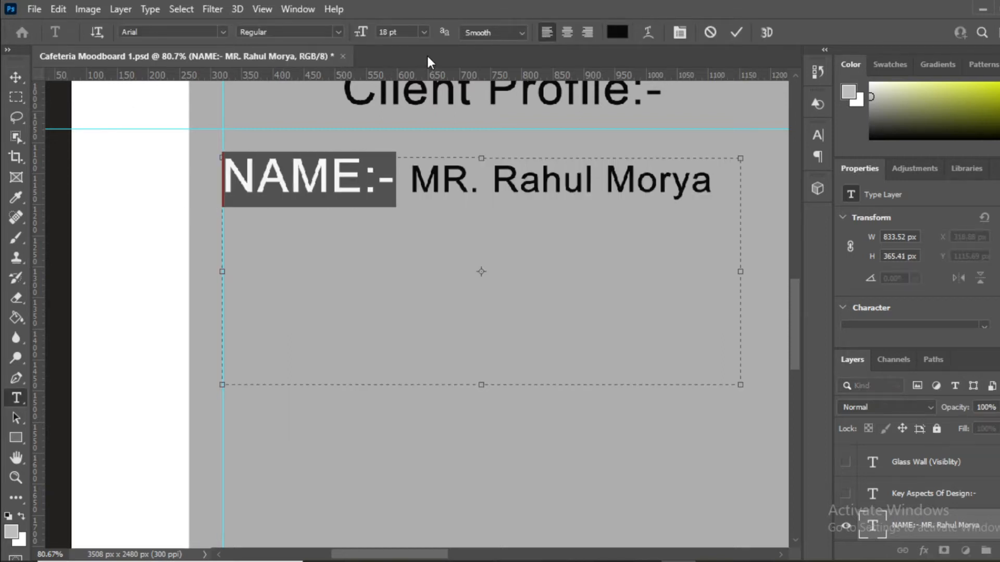
click(423, 32)
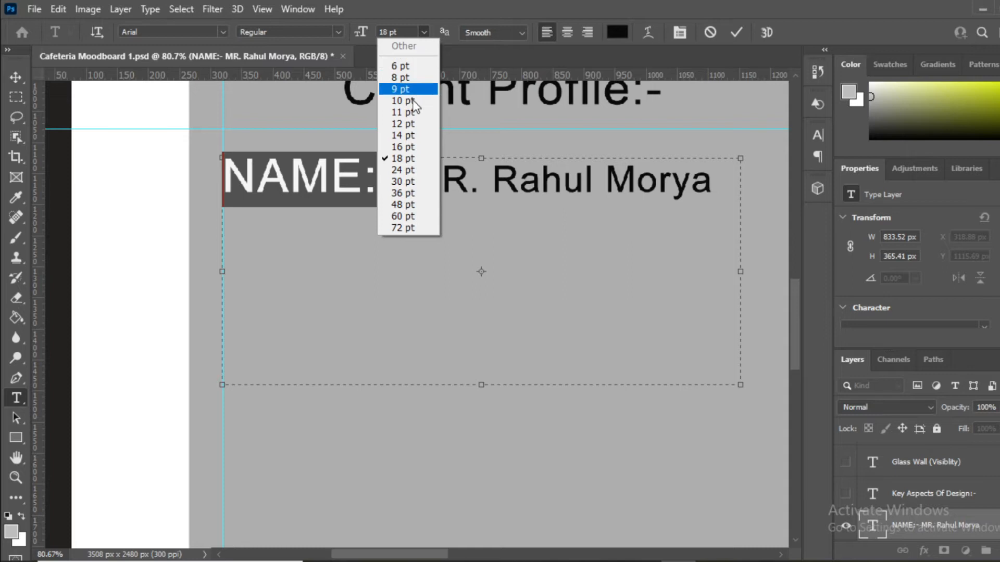
click(413, 135)
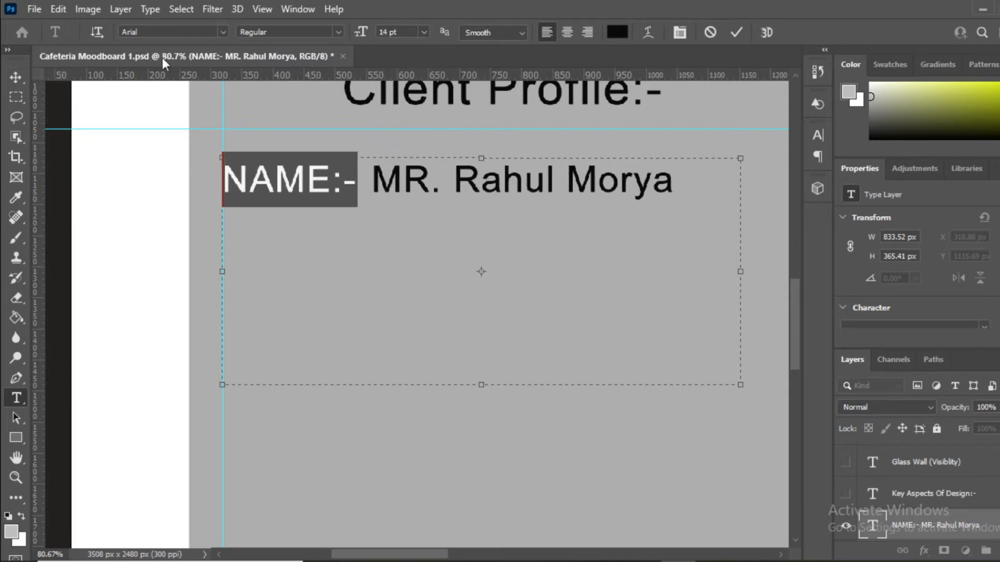
click(22, 74)
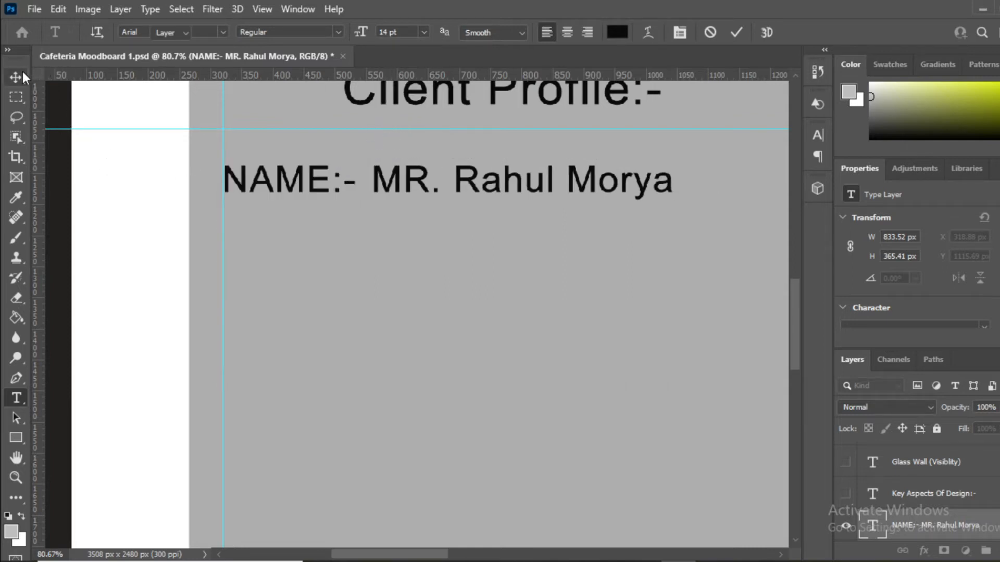
double_click(391, 193)
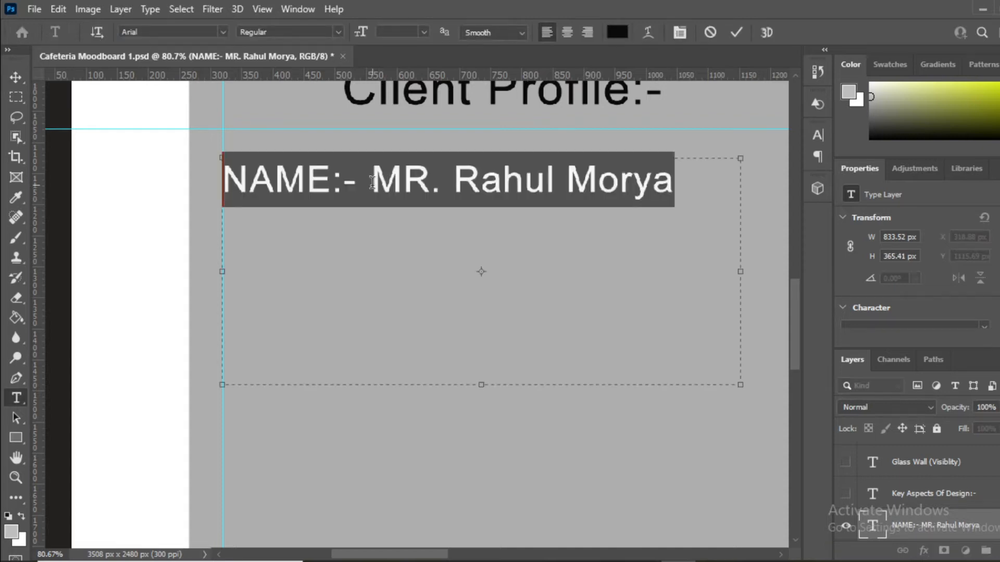
drag(372, 182, 725, 189)
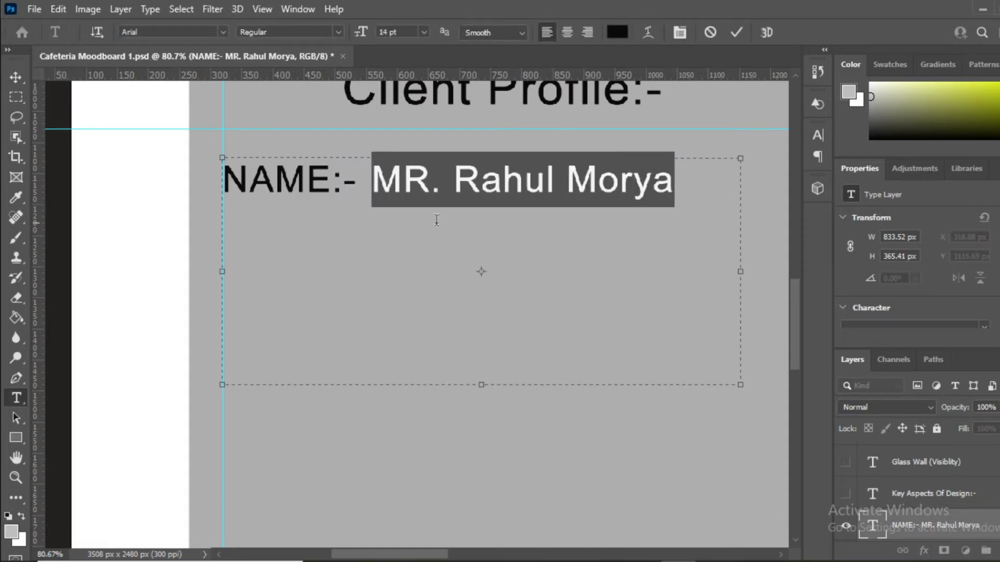
click(23, 84)
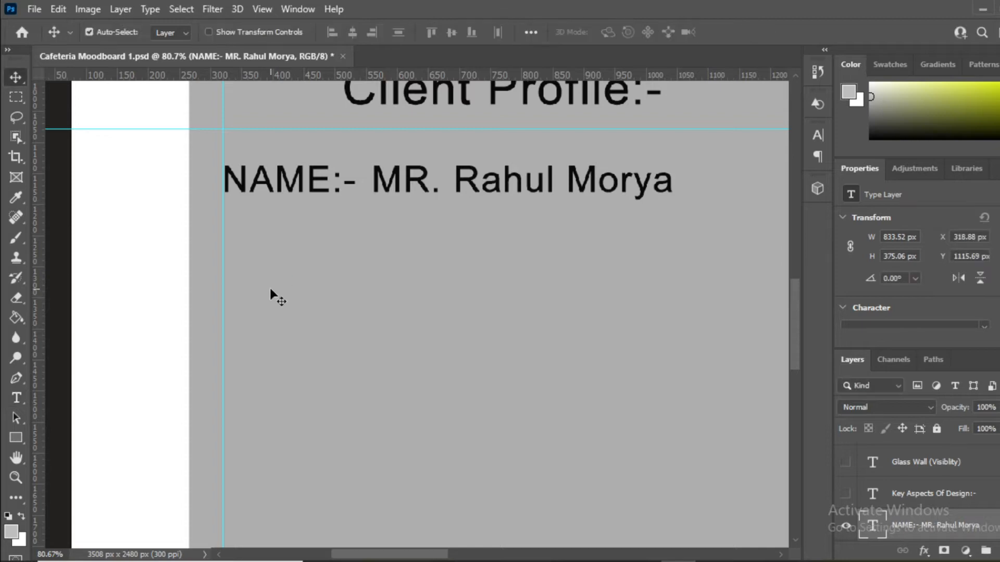
Step: Nudge the NAME line into place in the Client Profile panel at X 267, Y 1129 px
scroll(270, 290, down, 3)
scroll(419, 259, down, 1)
scroll(304, 253, up, 3)
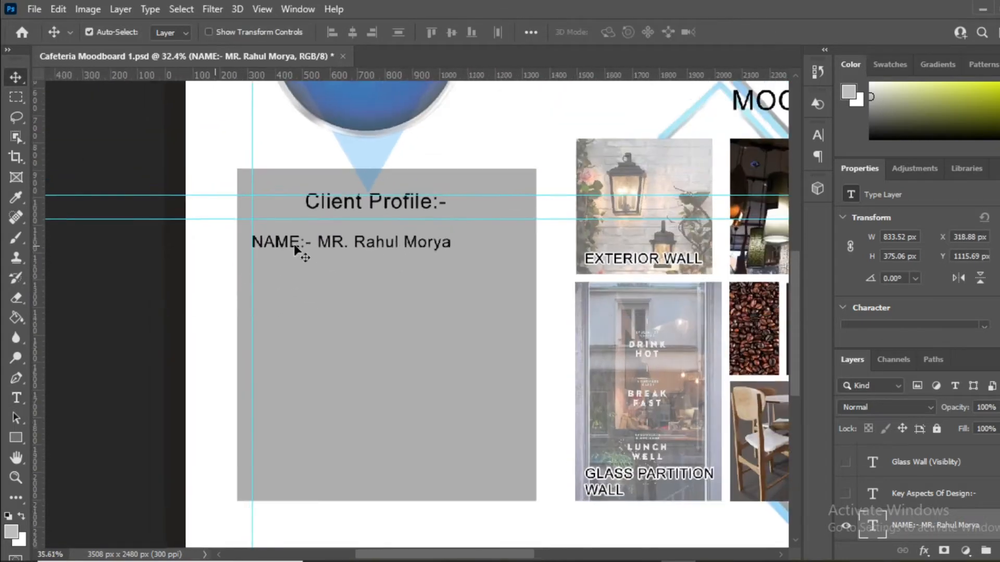
scroll(491, 250, up, 2)
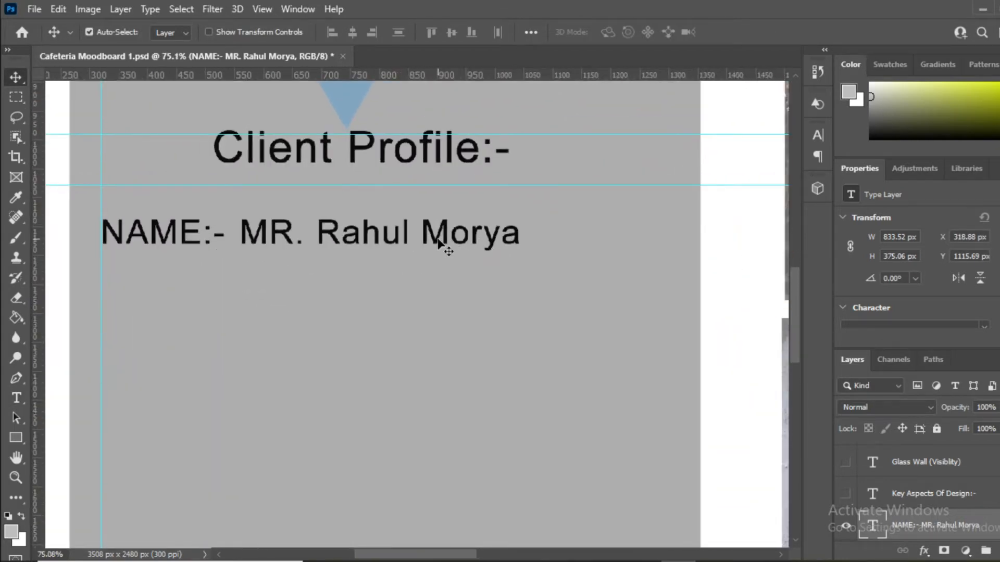
drag(436, 243, 462, 241)
scroll(494, 261, up, 1)
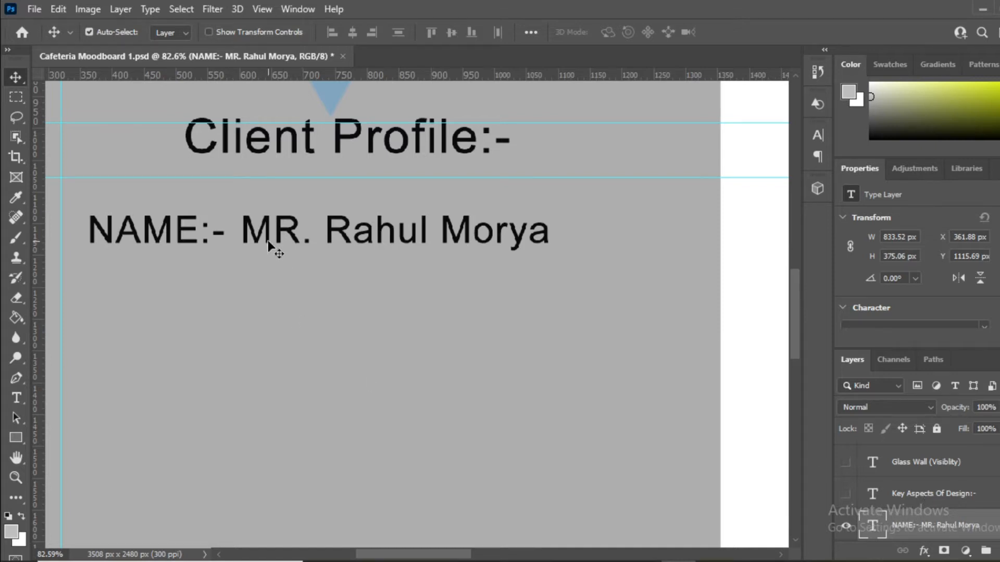
drag(279, 233, 276, 233)
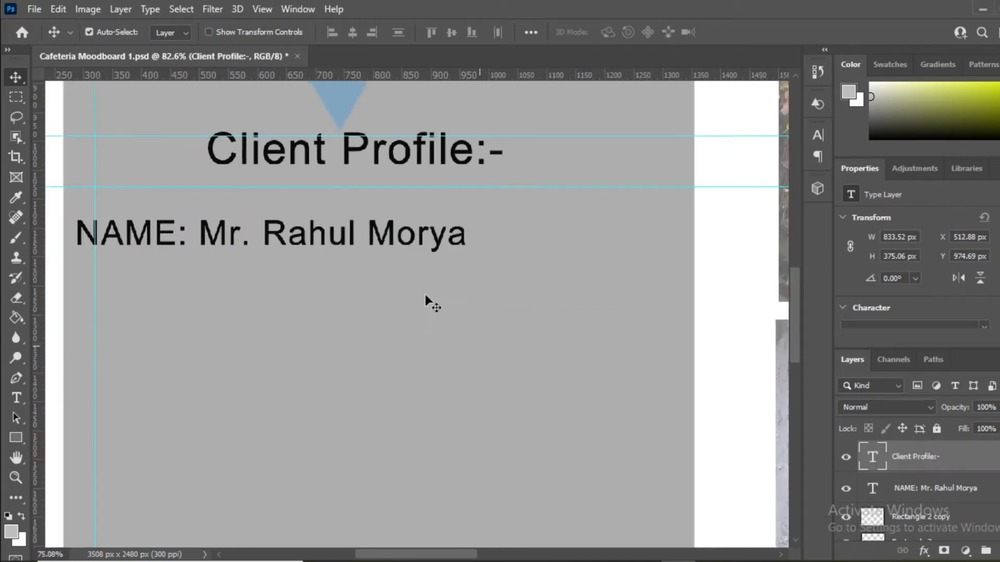
scroll(426, 301, down, 3)
scroll(242, 269, up, 5)
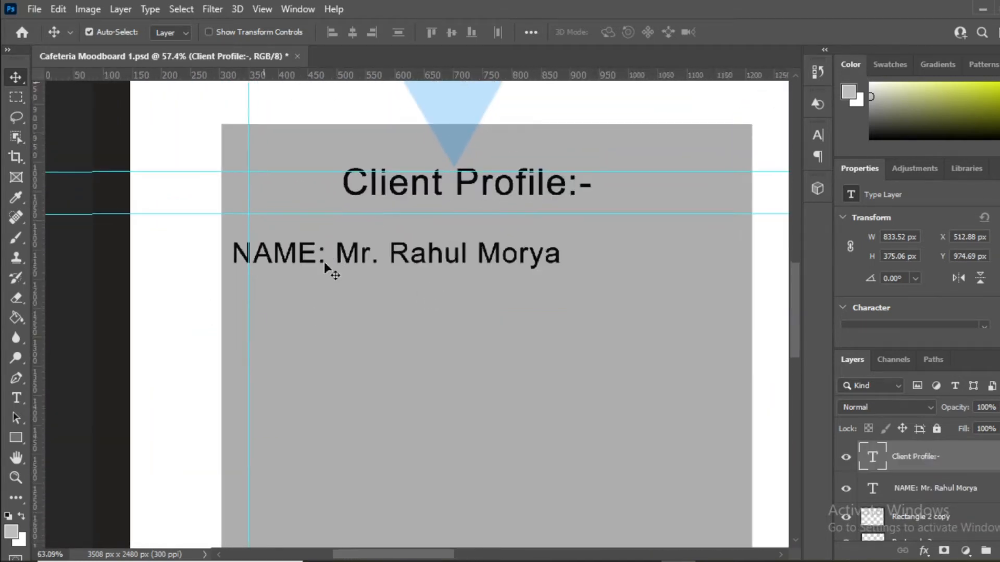
click(294, 261)
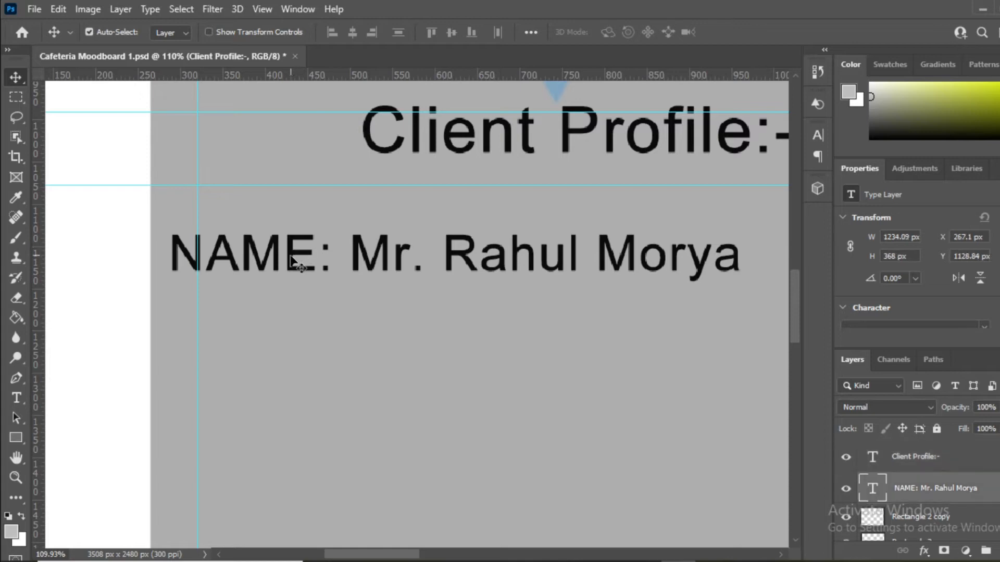
Step: Duplicate the NAME line below it and change its label to AREA
drag(295, 261, 292, 351)
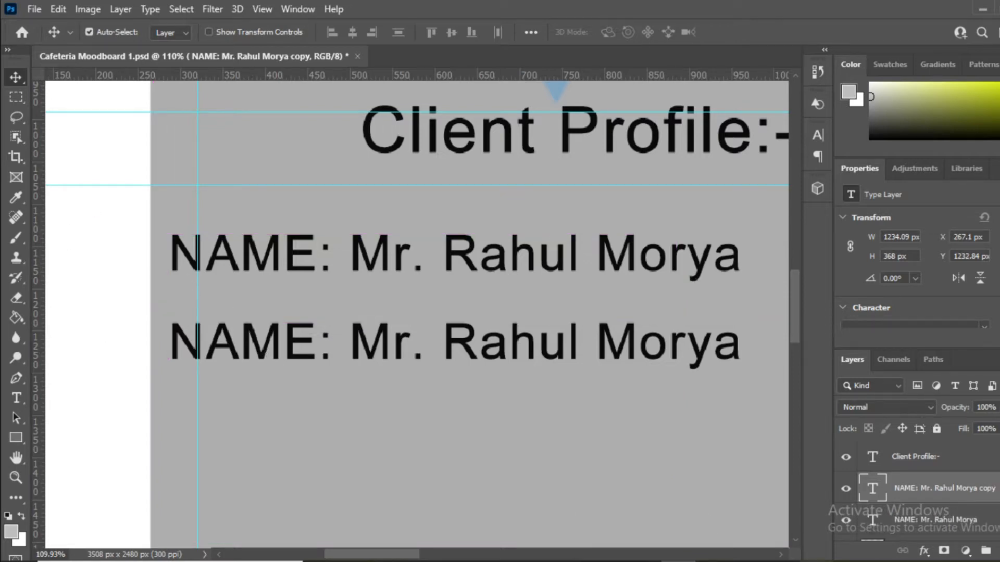
scroll(219, 346, up, 4)
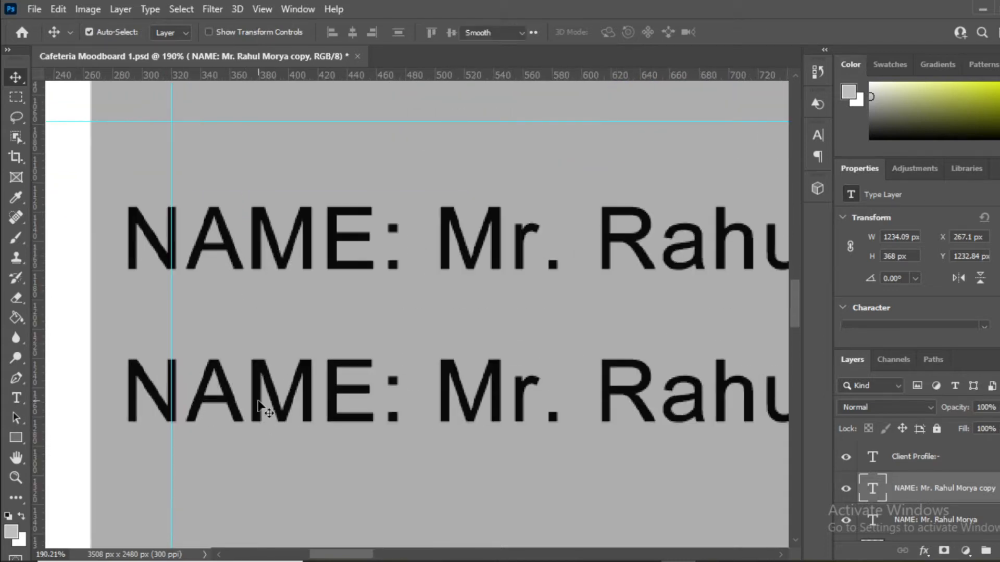
double_click(261, 407)
drag(382, 400, 142, 446)
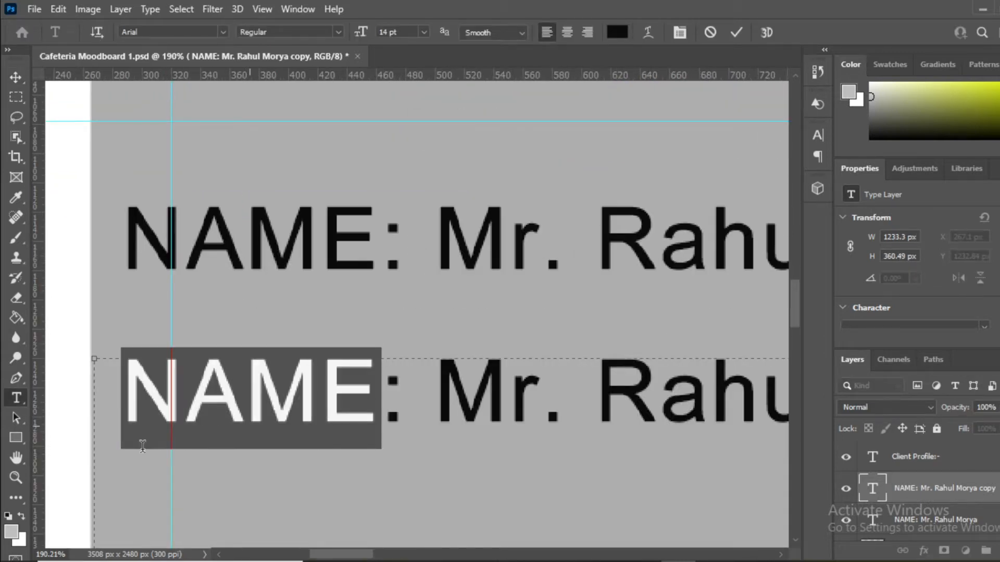
text(ar)
double_click(143, 439)
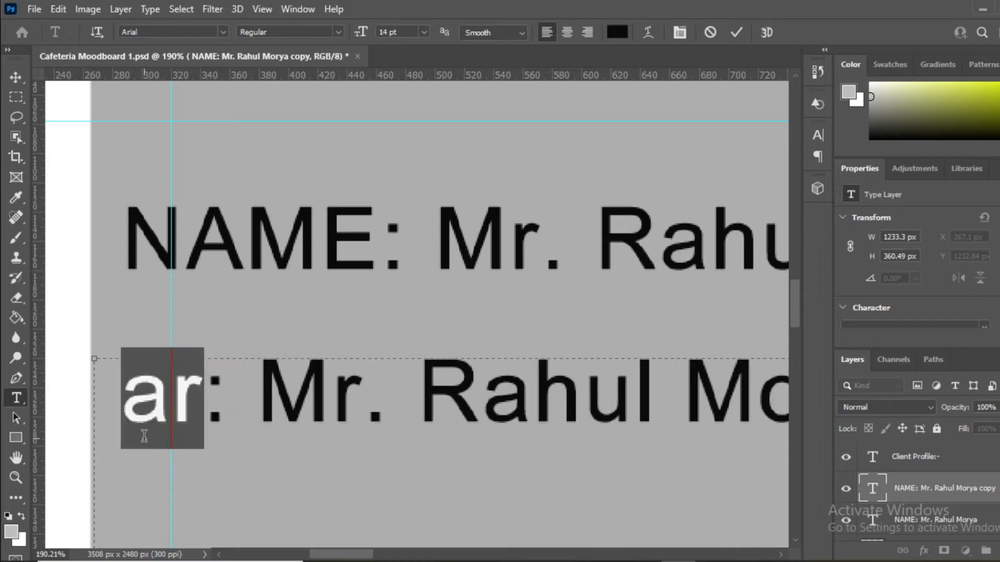
text(AREA)
click(15, 77)
Step: Replace the client's name in the copy with 3750 sq.ft
double_click(432, 397)
drag(425, 397, 926, 418)
text(3750 sq.f)
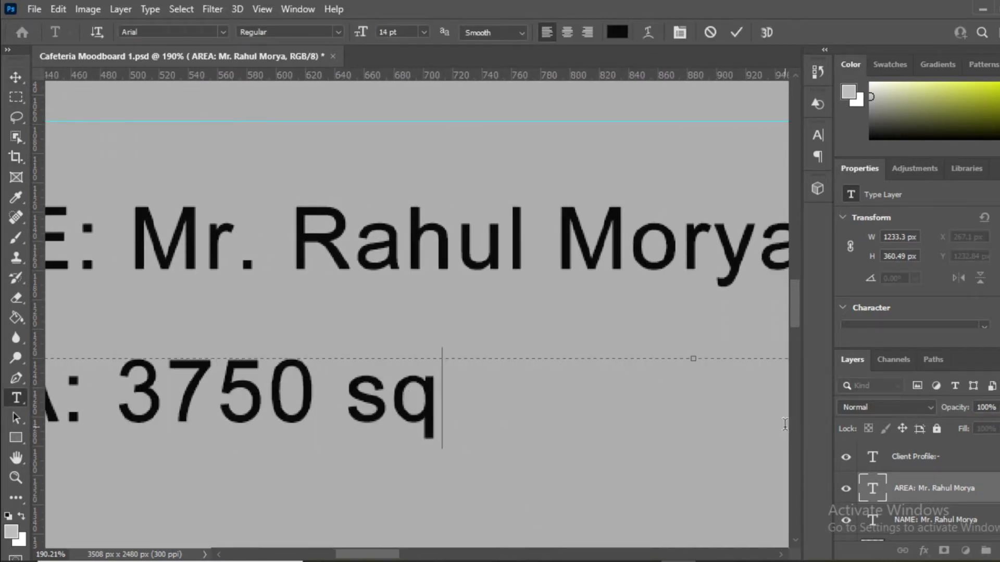
text(t)
click(16, 77)
scroll(459, 365, down, 12)
scroll(391, 400, up, 7)
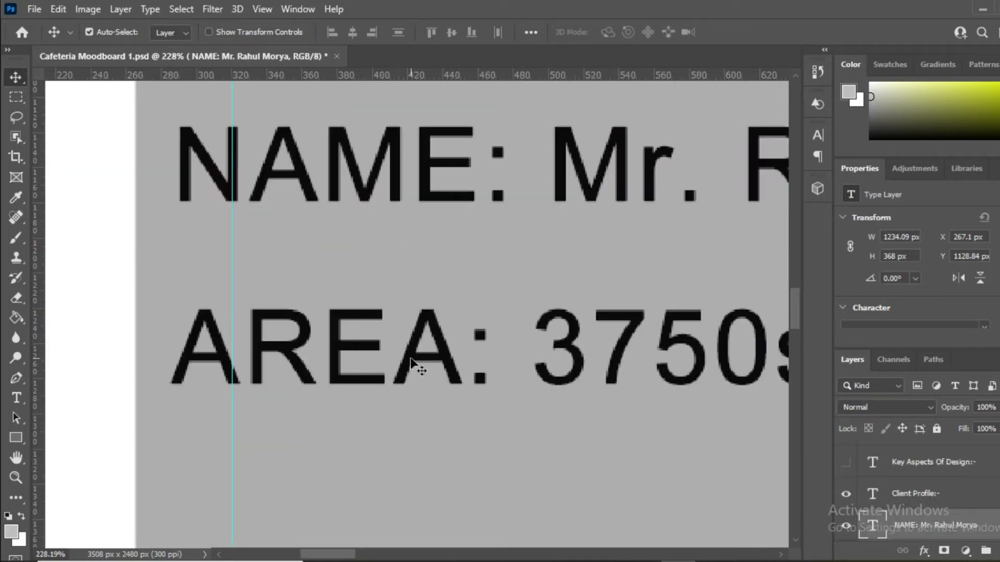
click(411, 359)
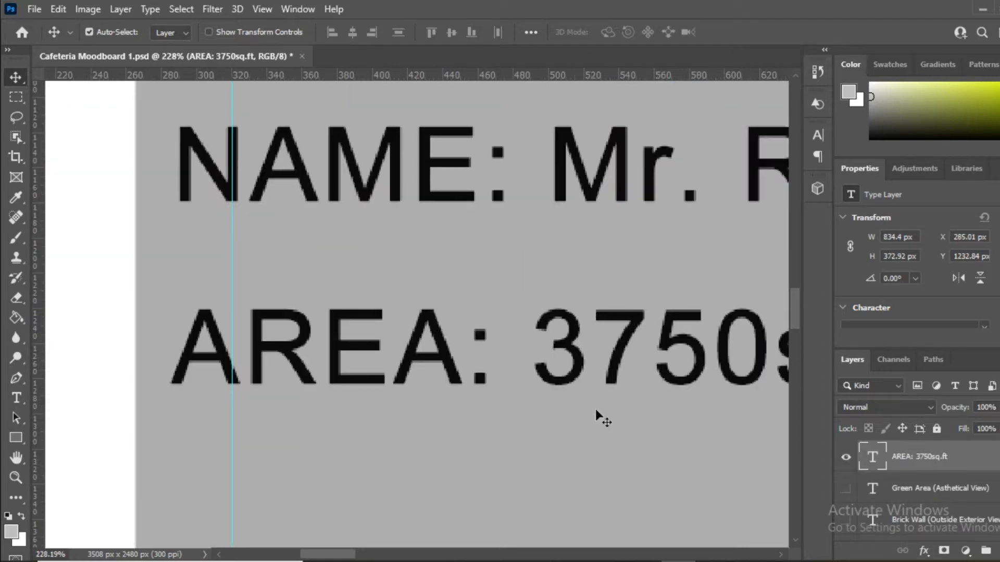
Step: Duplicate the AREA line below it and relabel the copy SITTING
scroll(986, 478, down, 3)
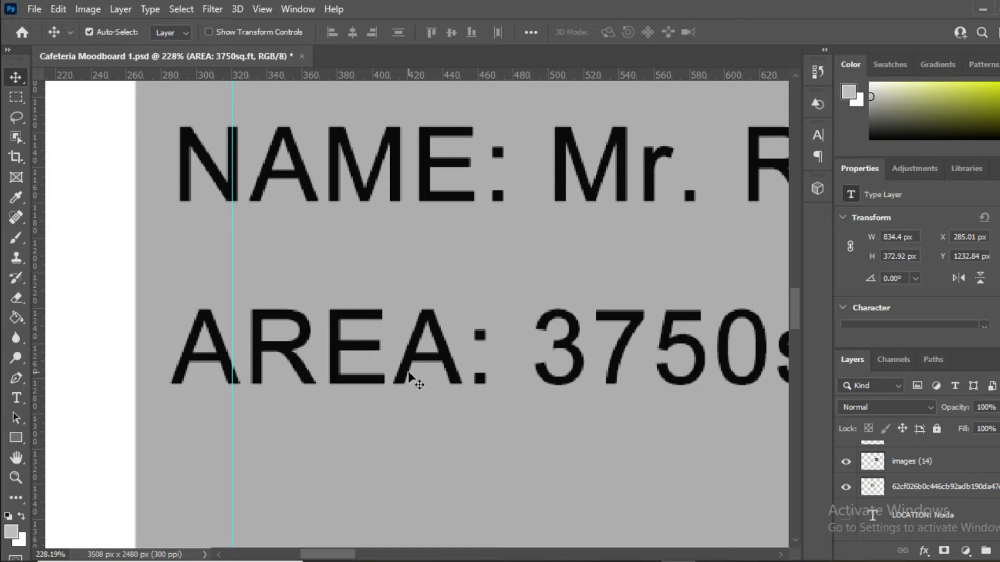
drag(411, 353, 408, 520)
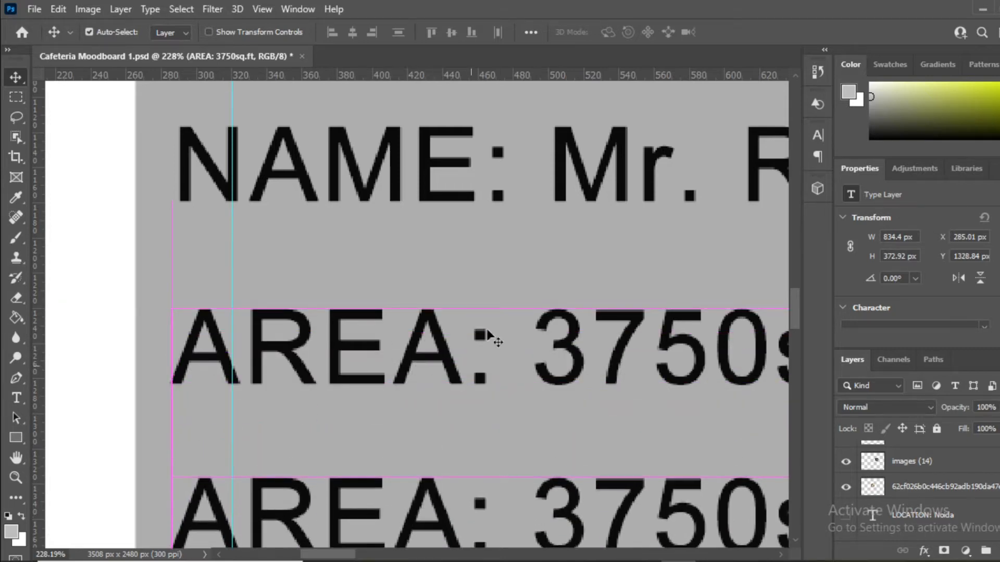
scroll(507, 295, down, 6)
scroll(417, 350, up, 5)
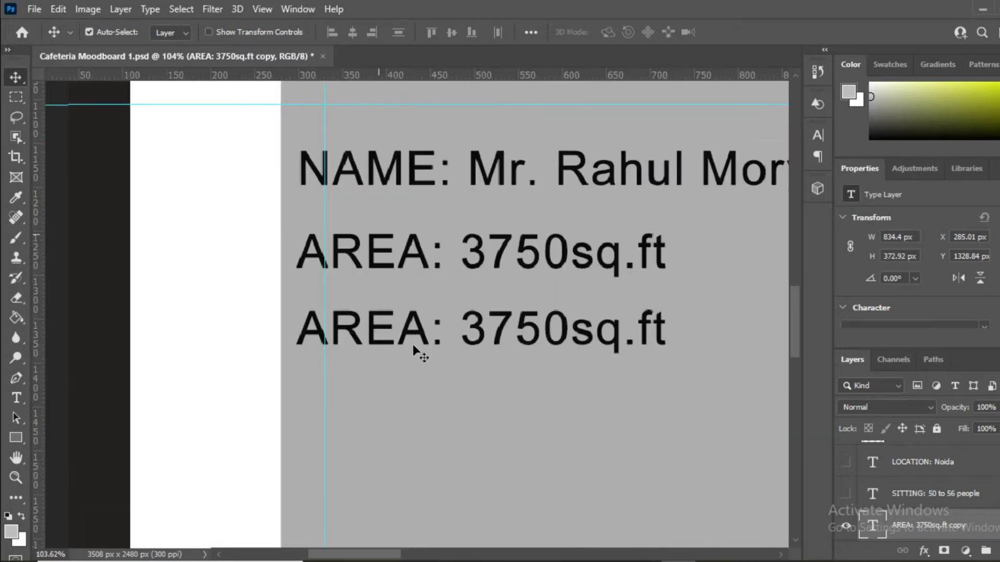
double_click(872, 526)
drag(481, 339, 257, 344)
text(SITTING: 375)
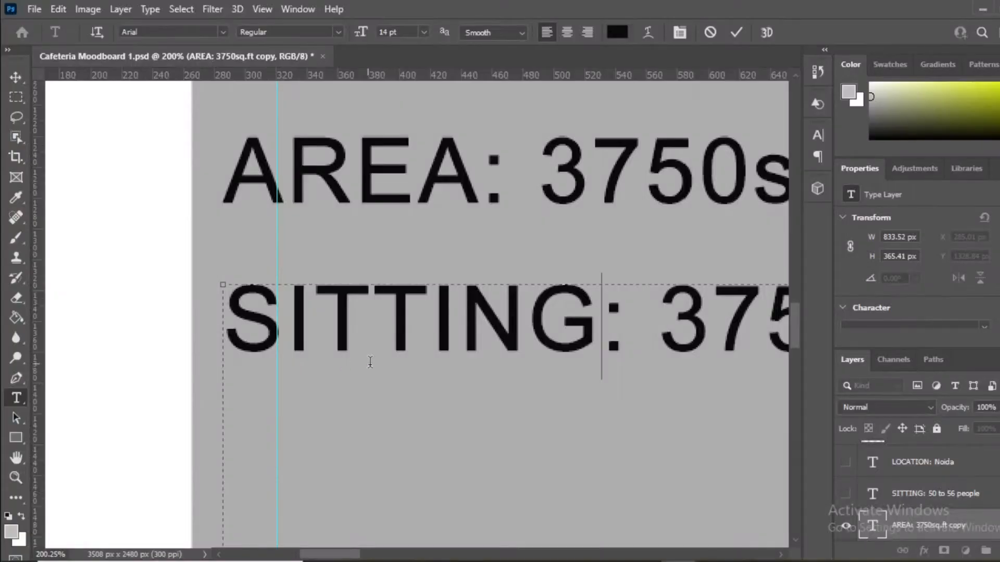
Step: Replace the area value with '50 to 56 people'
scroll(370, 359, down, 4)
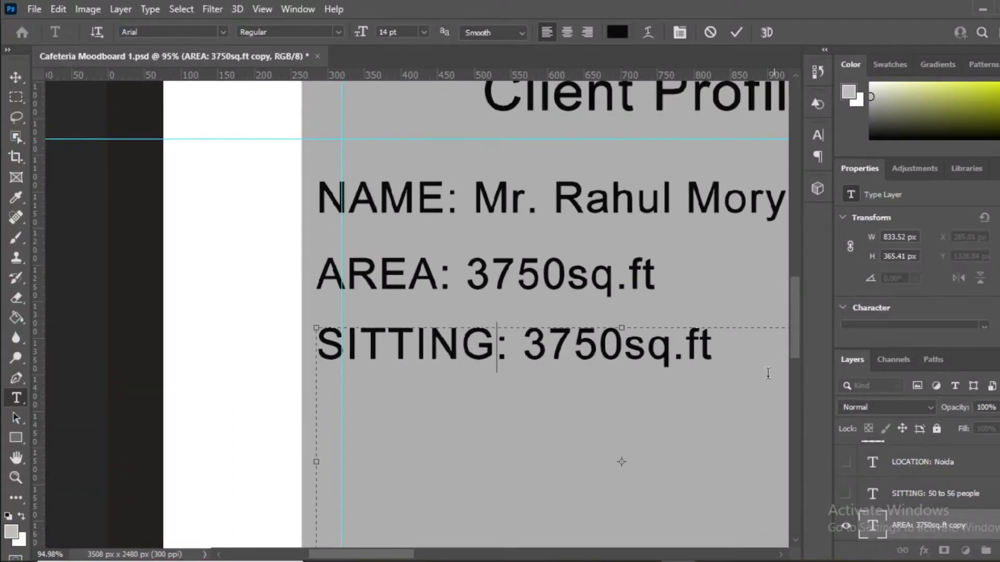
scroll(703, 348, up, 3)
drag(704, 346, 383, 406)
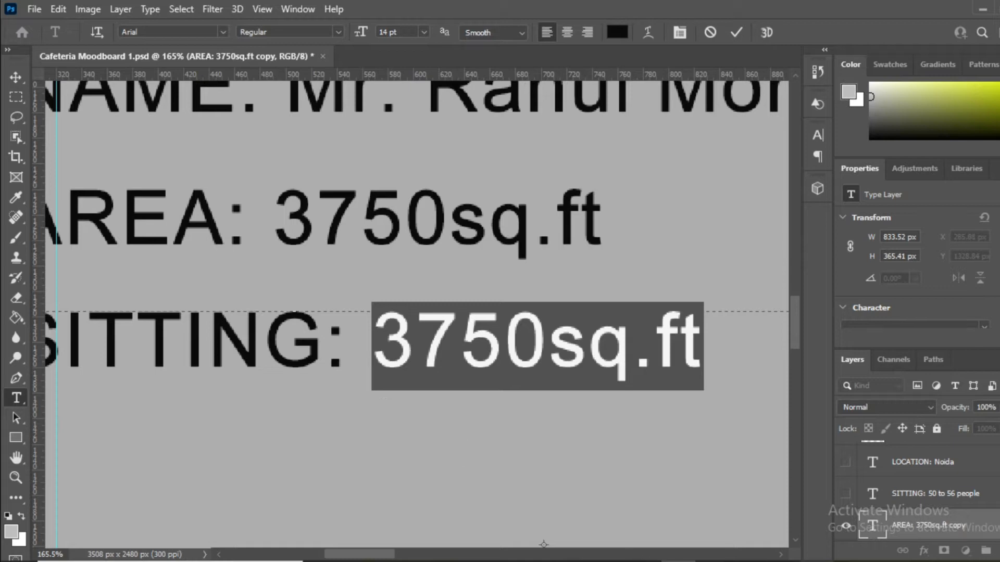
text(50 to 56 p)
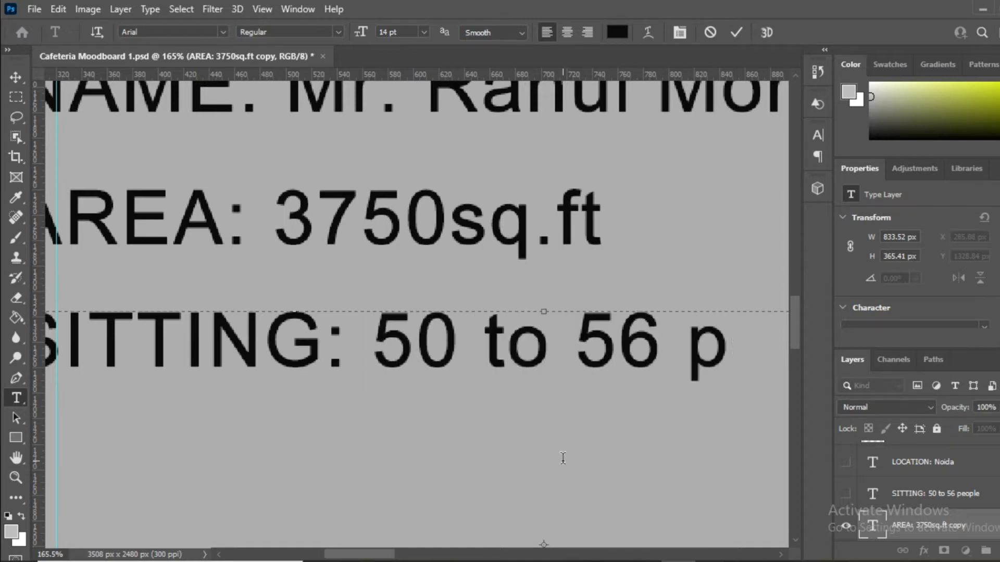
text(eople)
scroll(563, 458, down, 3)
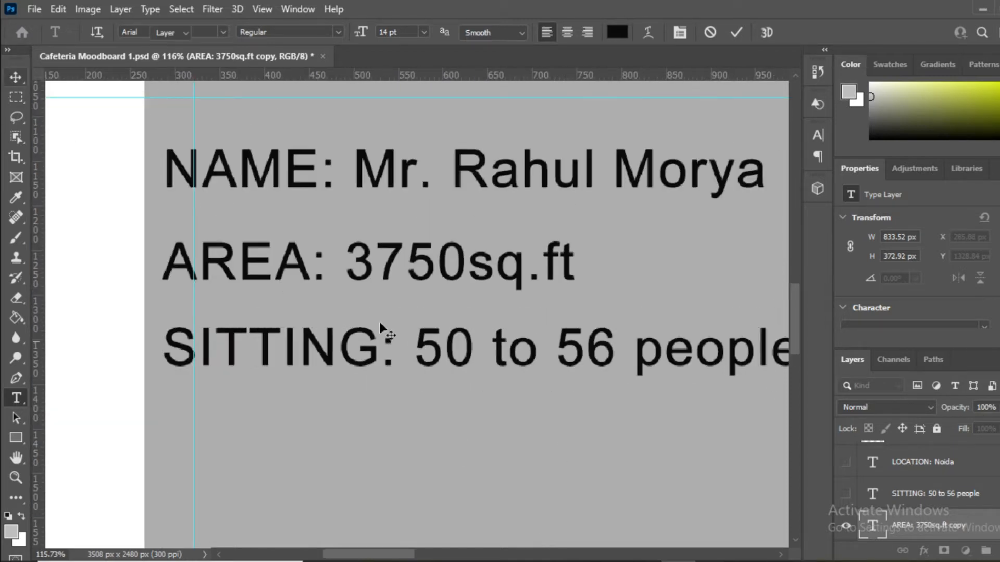
scroll(301, 280, down, 3)
scroll(237, 343, up, 6)
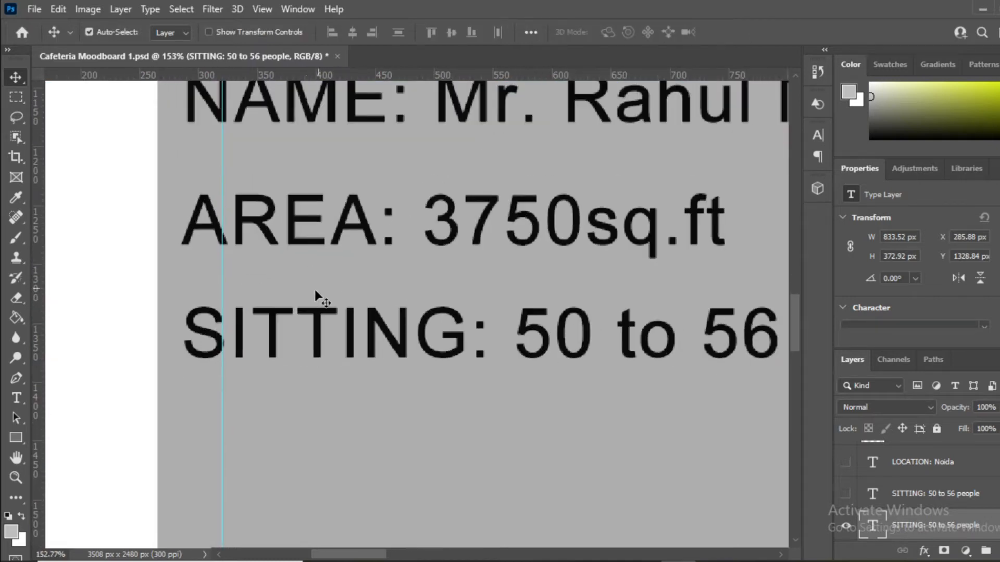
scroll(314, 289, down, 5)
scroll(312, 377, up, 3)
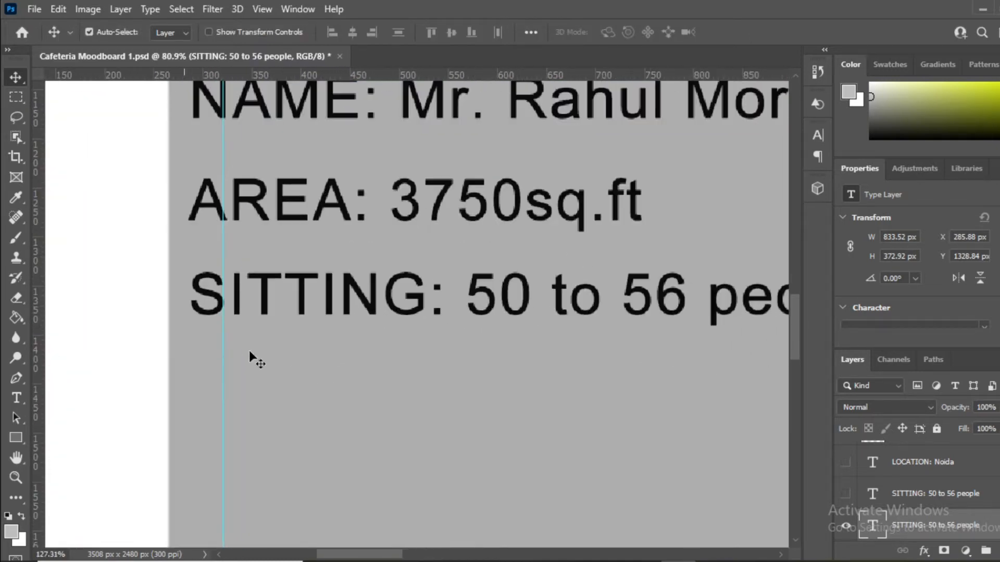
scroll(237, 328, up, 2)
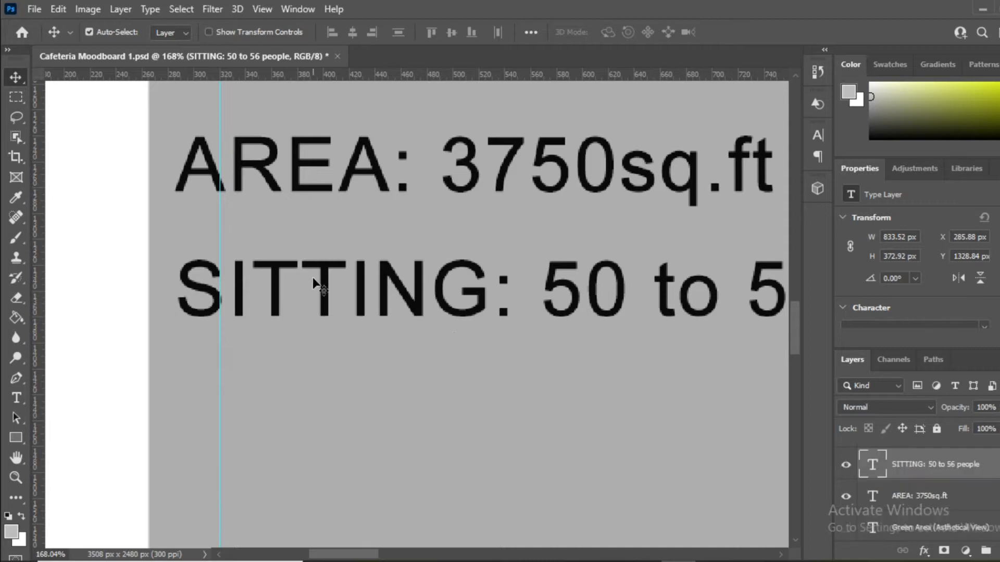
scroll(385, 313, up, 1)
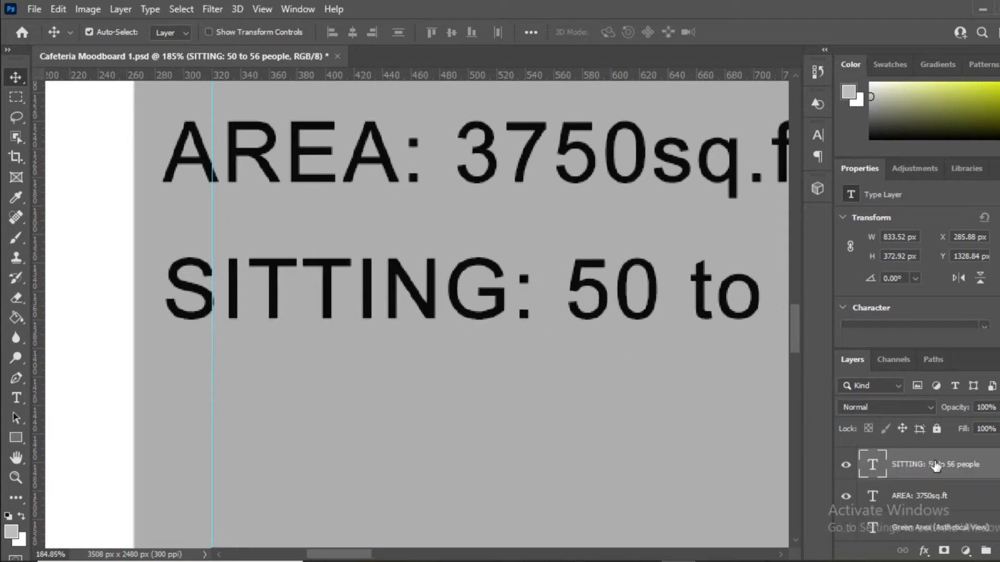
Step: Duplicate the SITTING line and position the copy just beneath it
click(919, 495)
scroll(332, 297, up, 1)
drag(323, 275, 326, 436)
scroll(396, 221, down, 4)
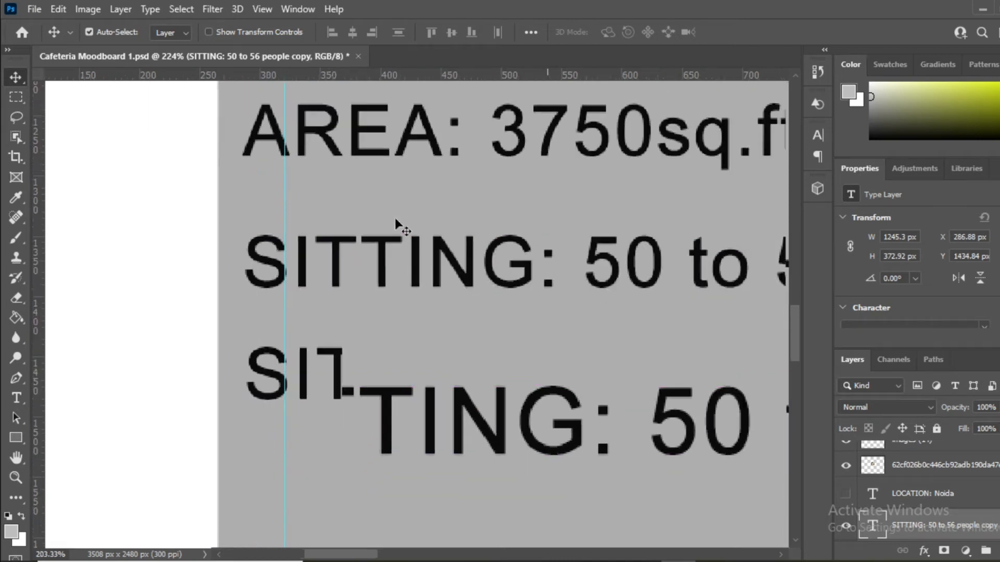
scroll(307, 367, up, 3)
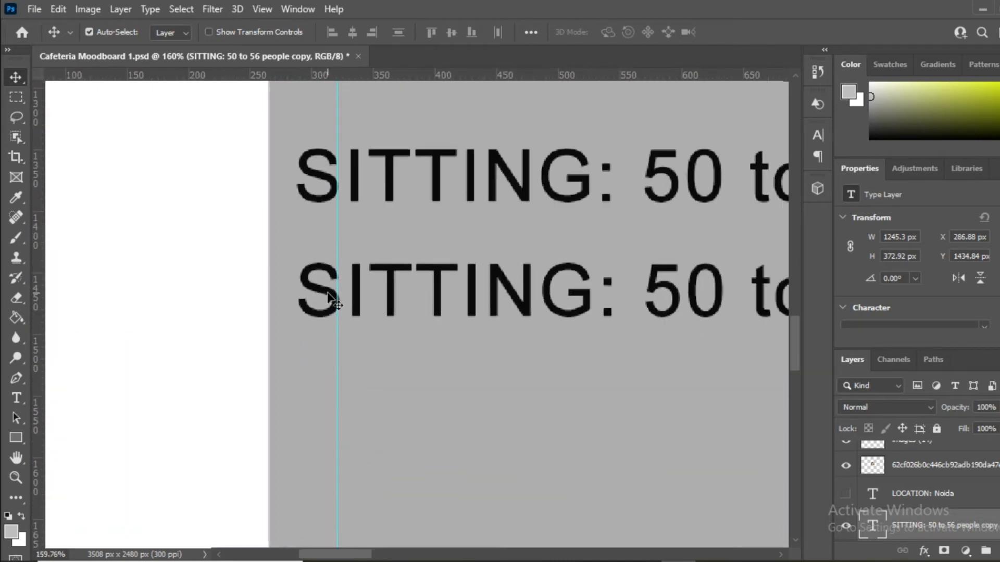
drag(327, 299, 326, 332)
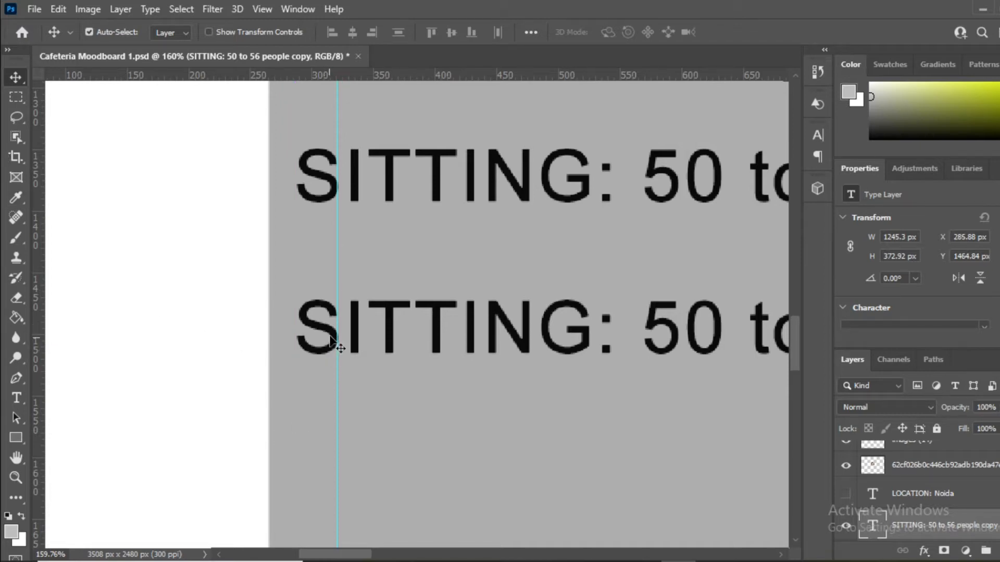
Step: Retype the copied line as 'LOCATION: NOIDA', deleting the leftover word 'people'
double_click(518, 333)
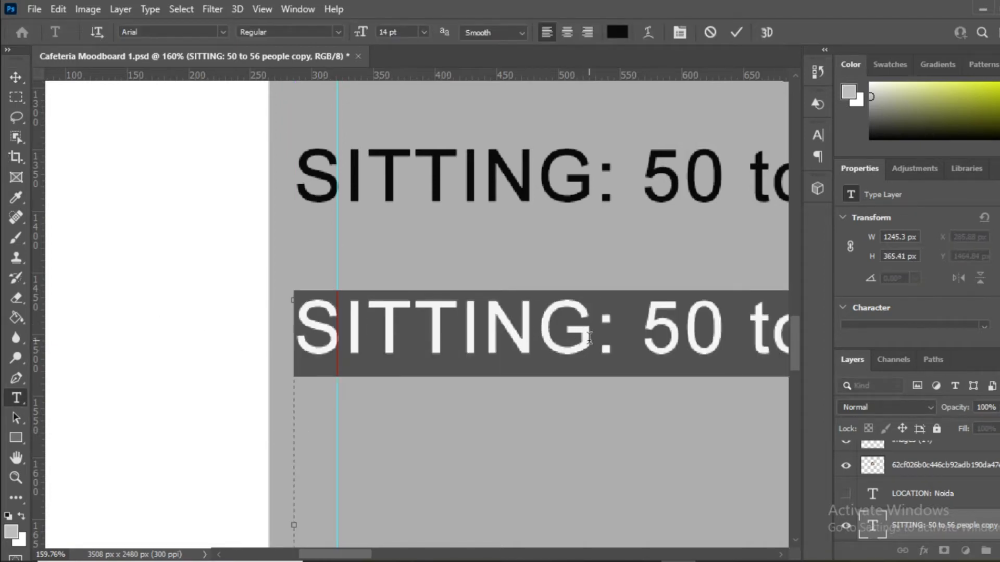
drag(589, 338, 316, 387)
text(LOCATION)
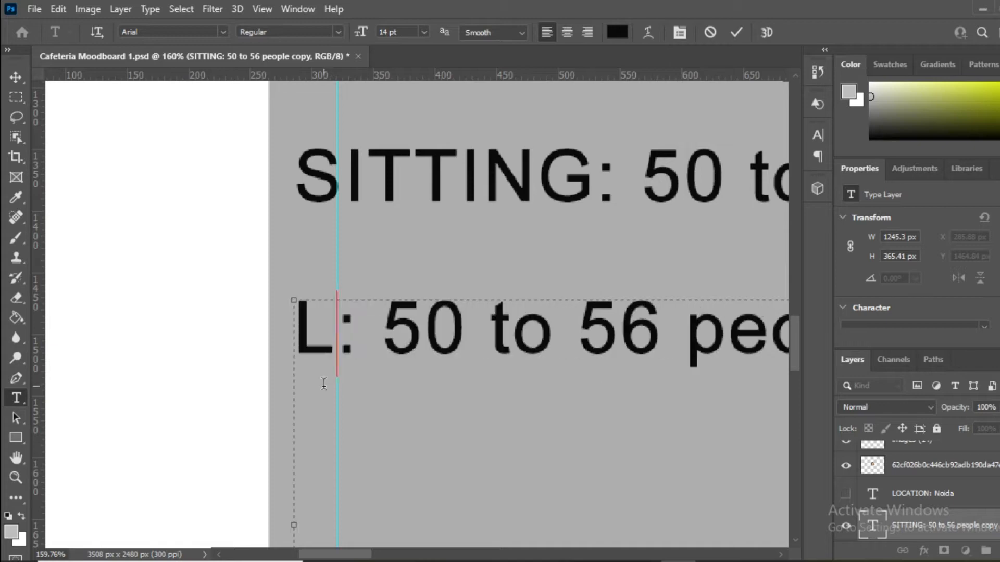
scroll(551, 314, down, 4)
scroll(551, 314, up, 3)
drag(546, 337, 771, 347)
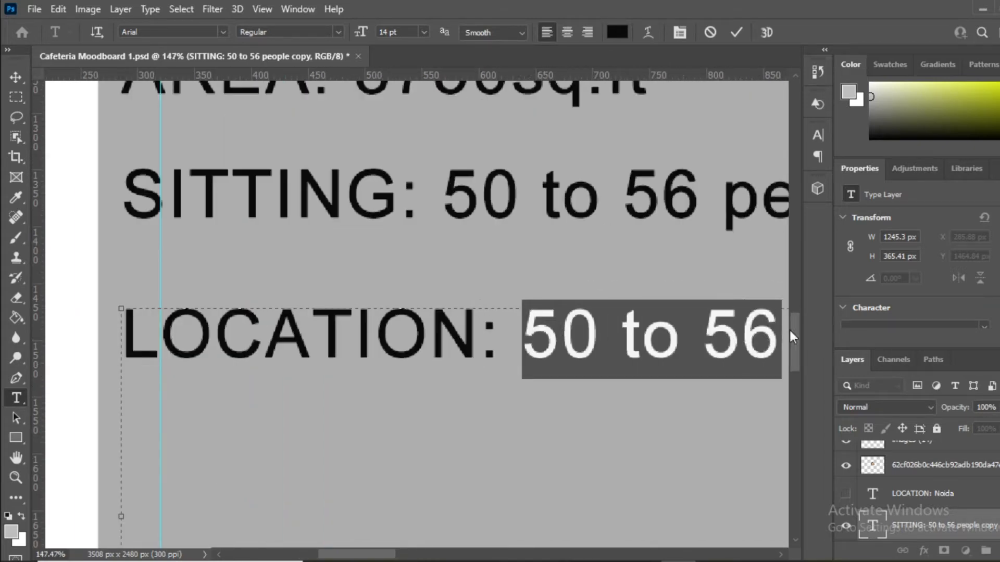
text(NOIDA)
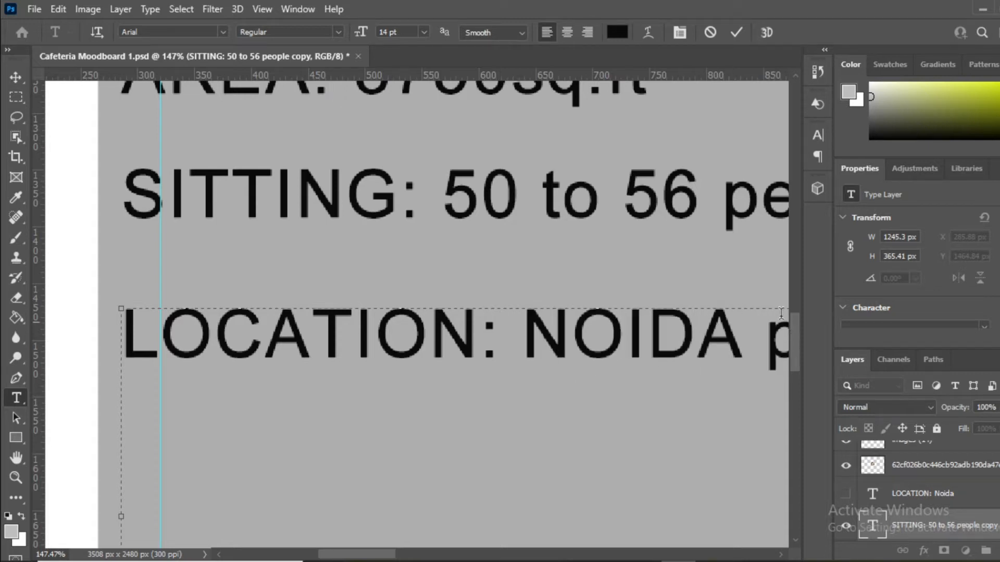
scroll(473, 385, down, 3)
drag(678, 363, 647, 428)
key(BackSpace)
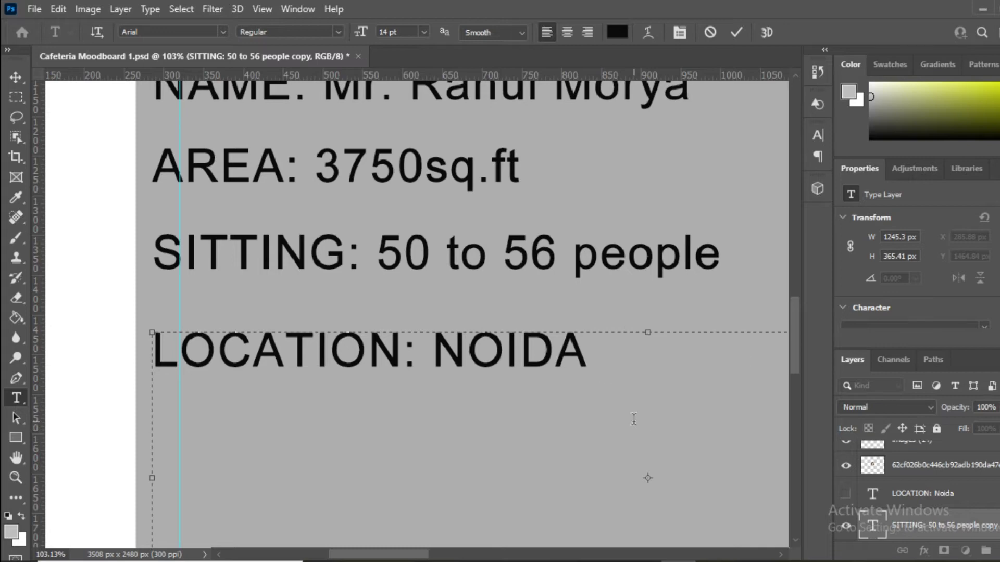
Step: Commit the LOCATION text and move that line up snugly under SITTING
click(16, 78)
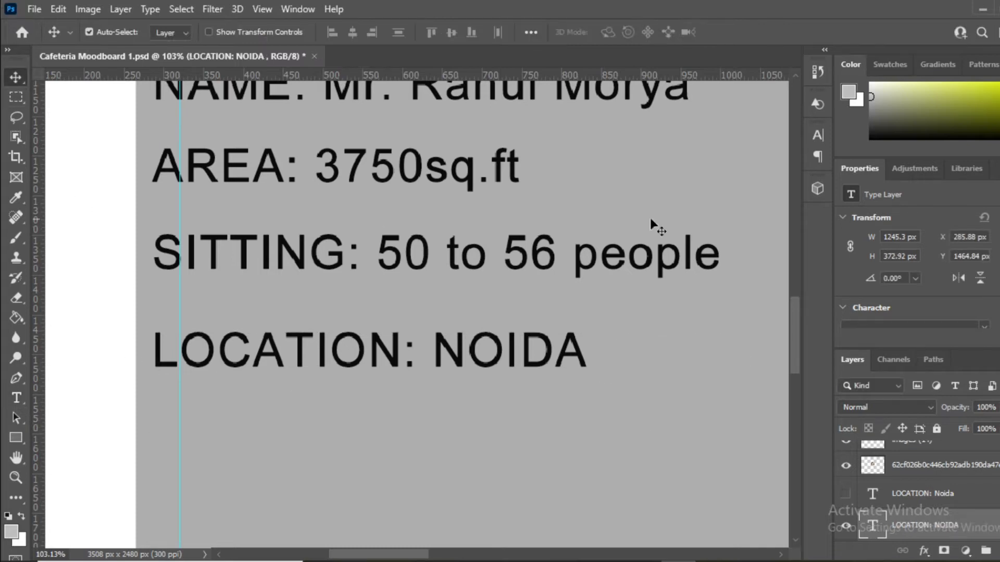
scroll(556, 318, down, 3)
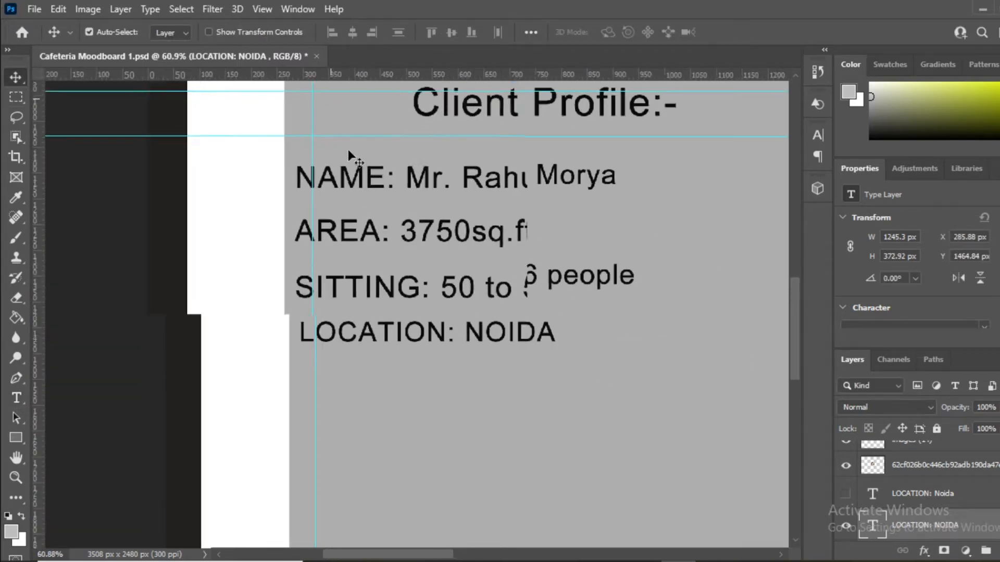
scroll(383, 398, down, 1)
scroll(297, 345, up, 4)
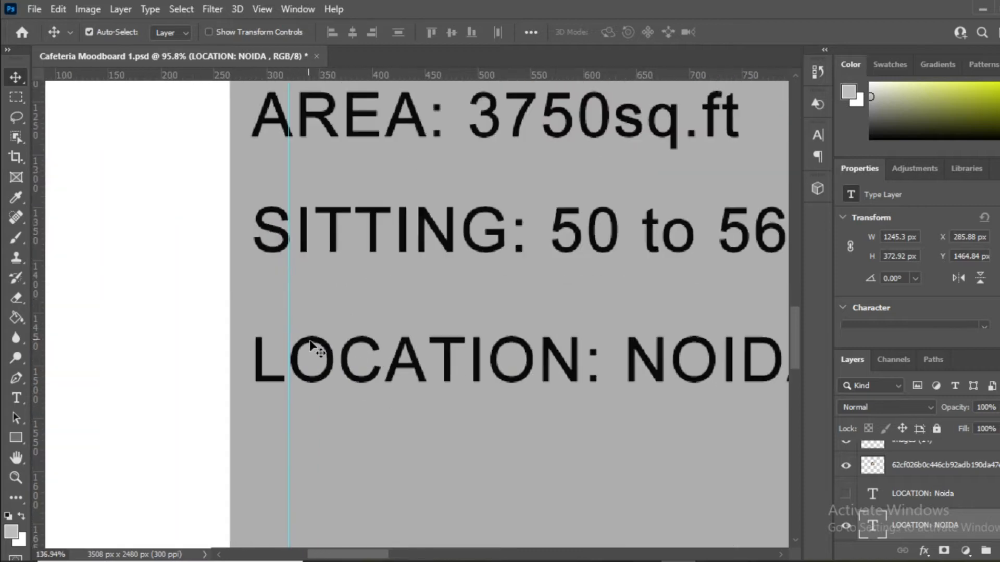
drag(321, 348, 351, 325)
scroll(446, 340, up, 1)
scroll(777, 473, down, 1)
scroll(875, 497, down, 2)
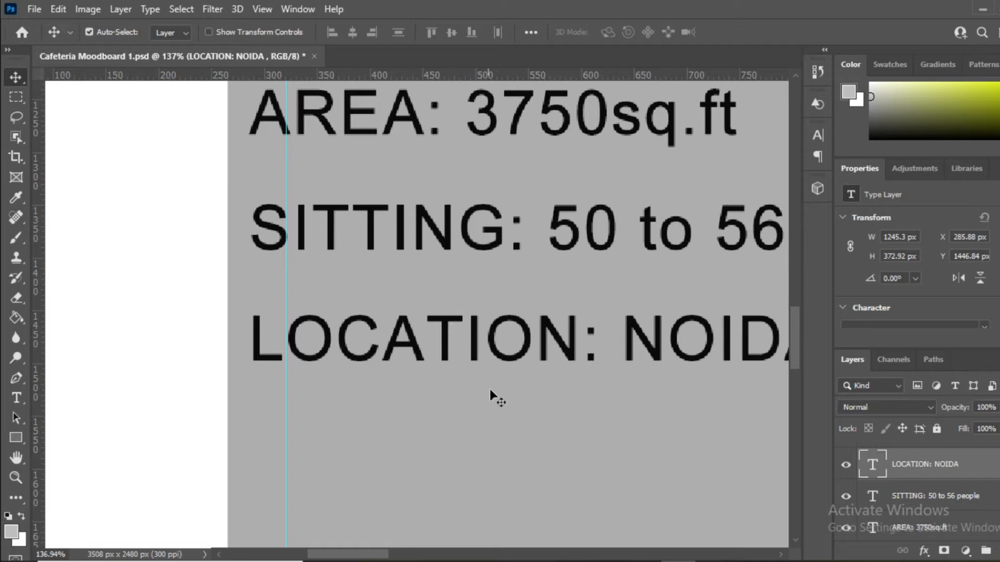
scroll(282, 354, down, 3)
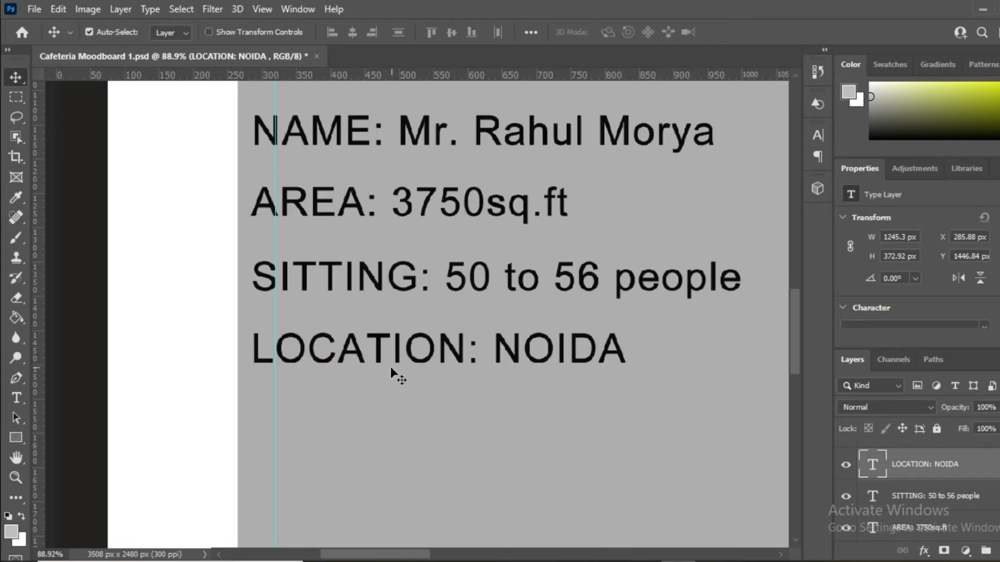
scroll(507, 364, up, 2)
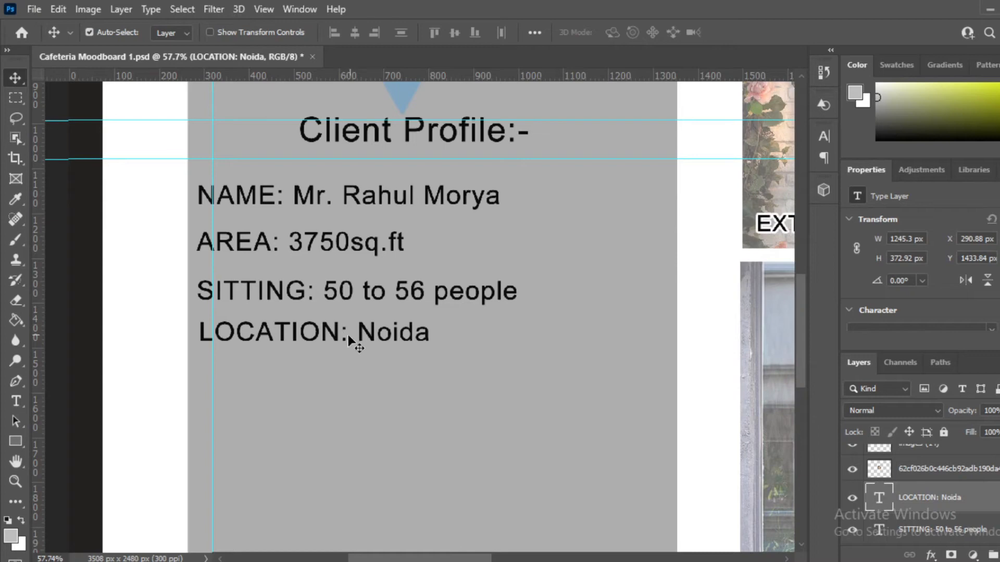
scroll(347, 337, up, 1)
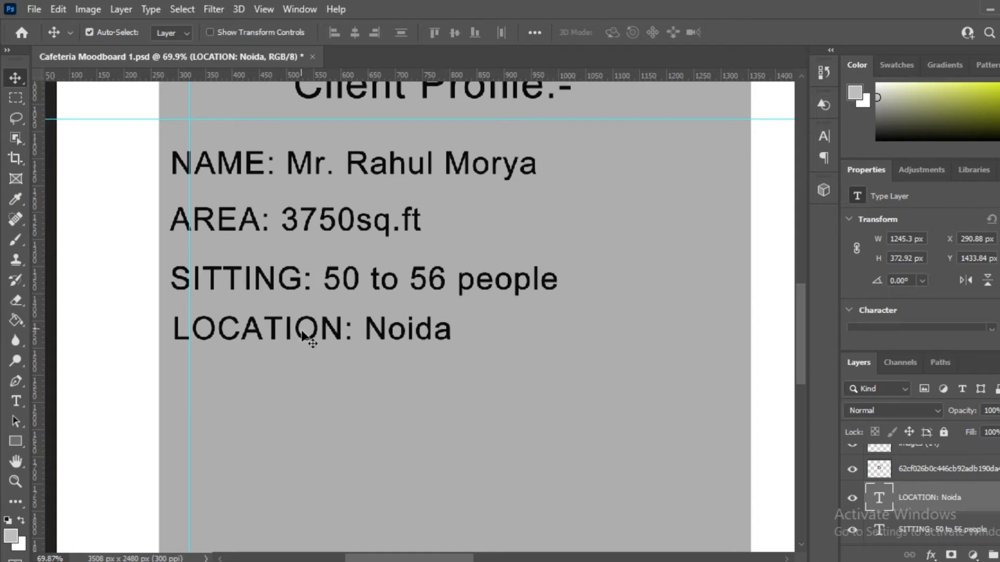
scroll(315, 336, up, 1)
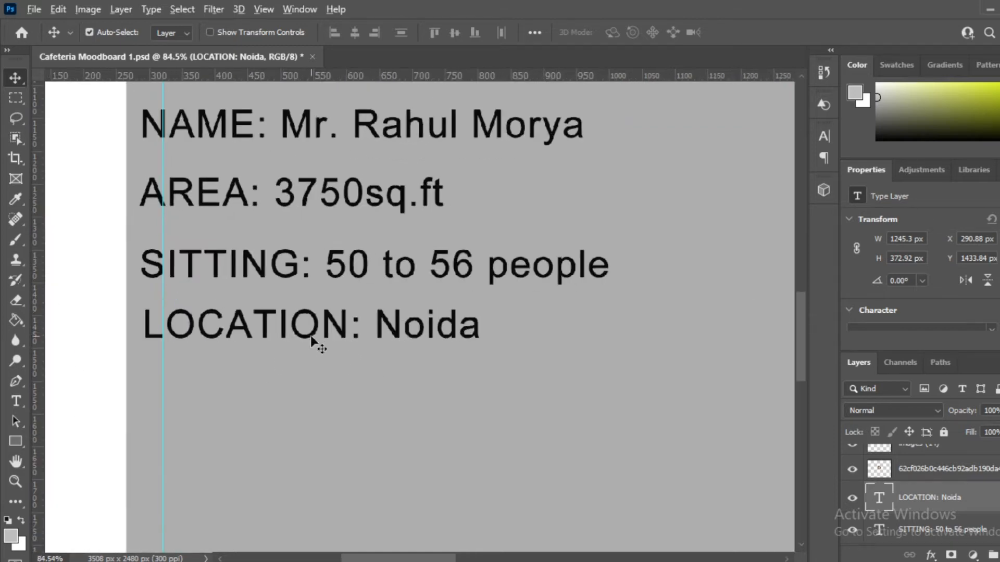
Step: Copy the LOCATION line further down and retype it as 'Key Aspects of Design:-'
drag(320, 346, 329, 427)
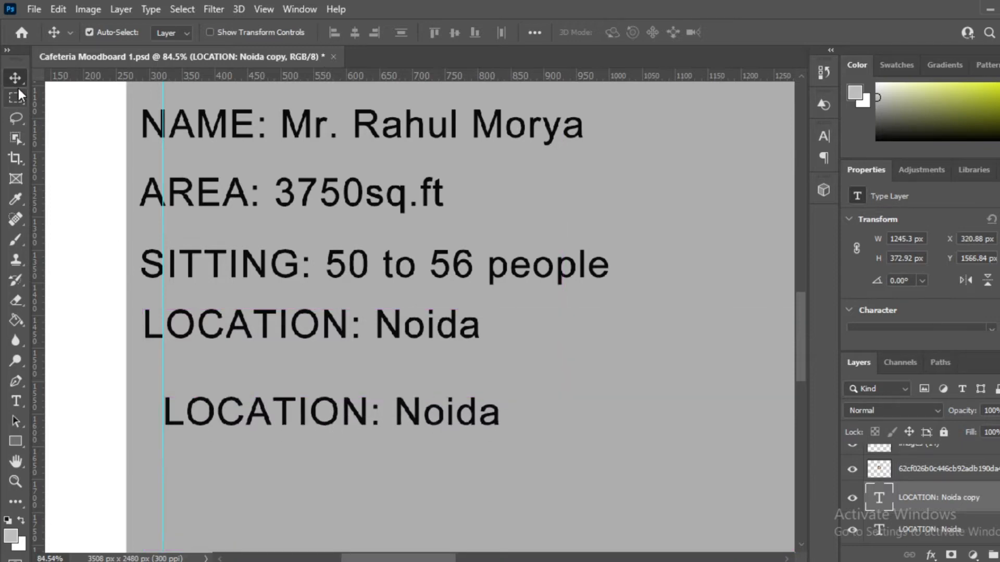
double_click(229, 424)
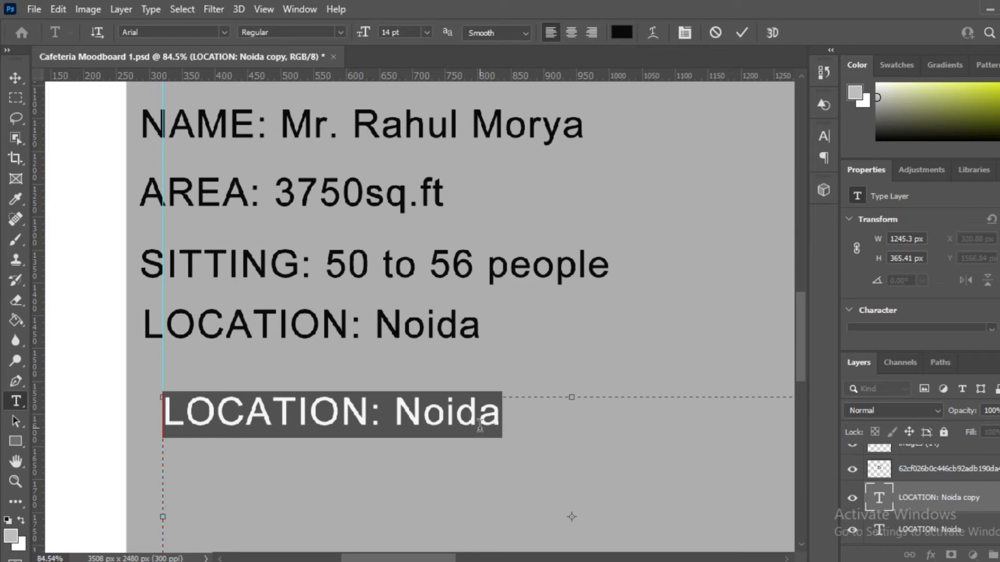
text(KEY ASP)
text(ECTS)
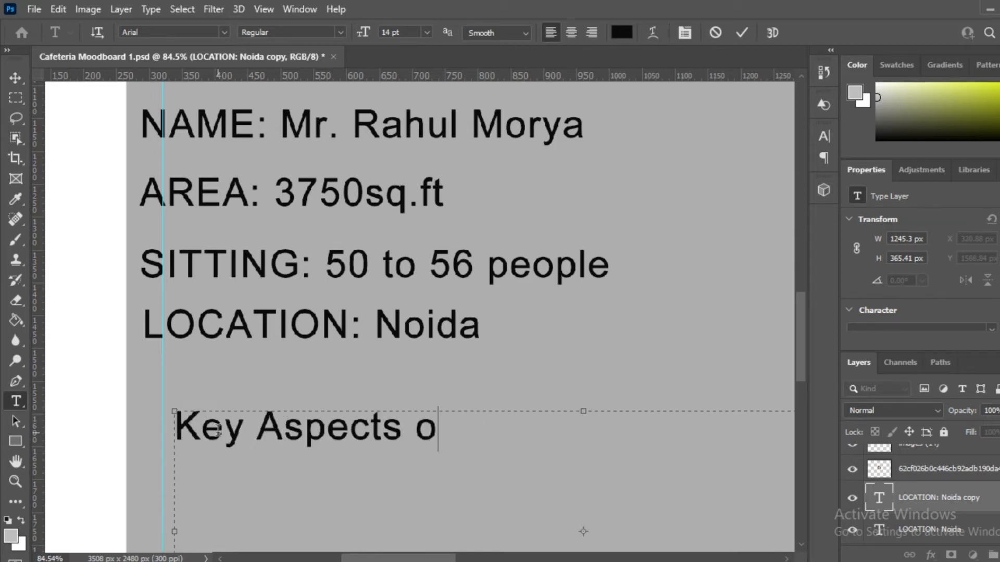
text(f Design)
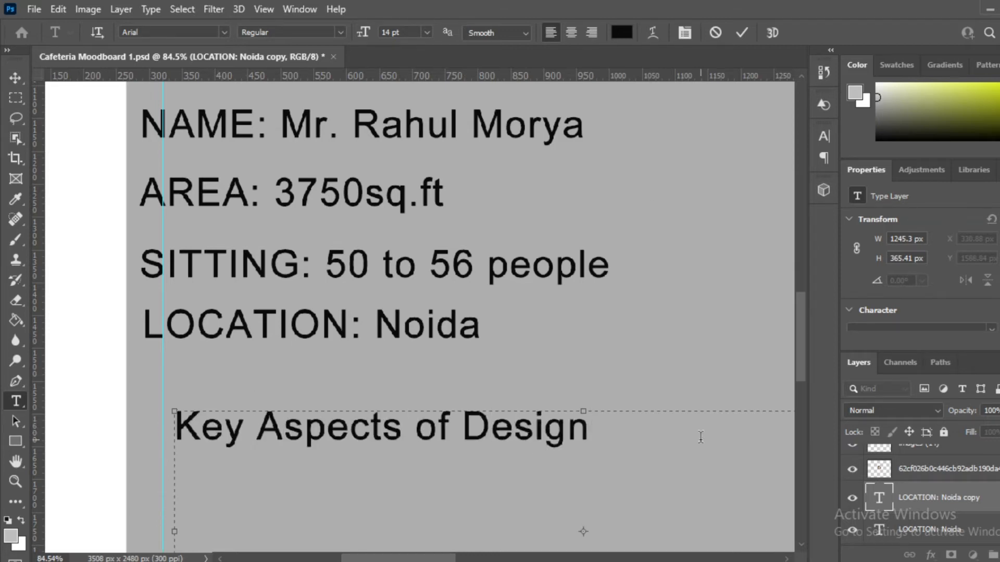
text(:-)
click(15, 79)
scroll(365, 291, down, 5)
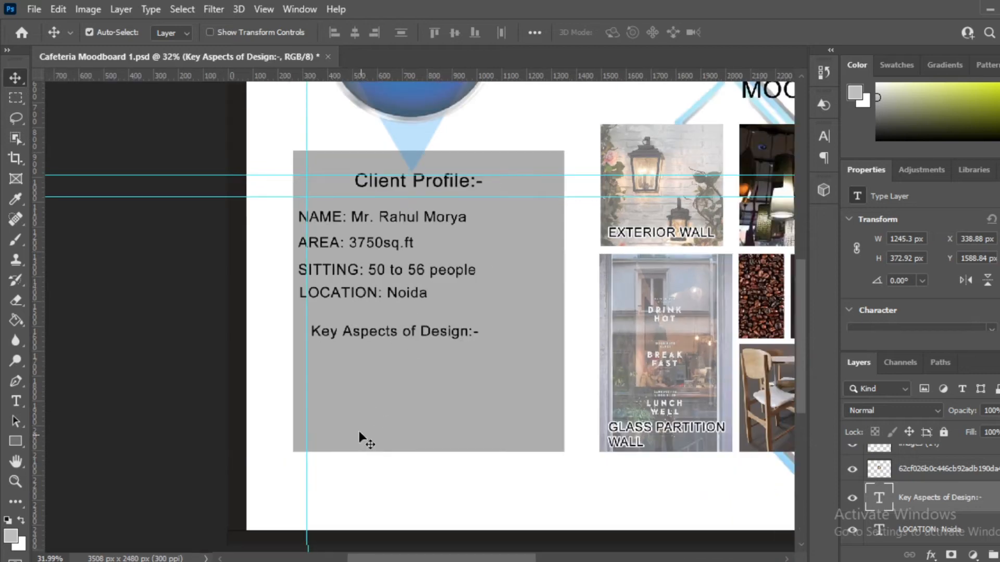
scroll(364, 440, up, 3)
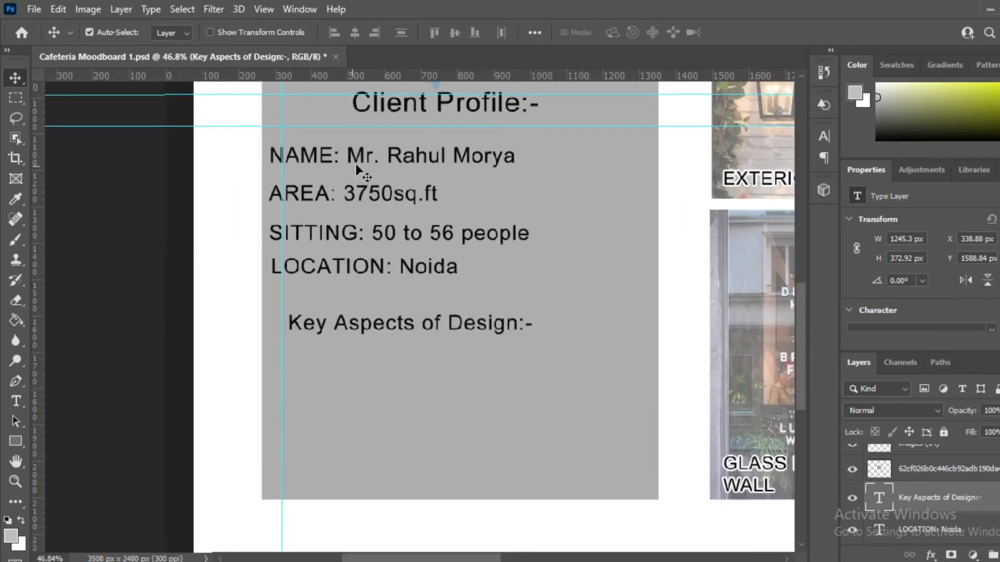
scroll(336, 157, up, 1)
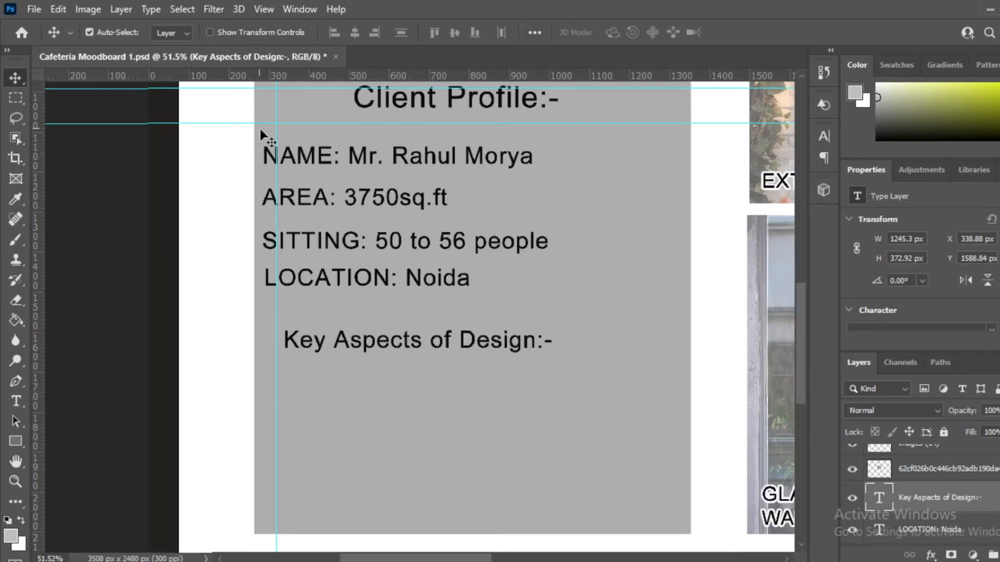
scroll(359, 288, down, 3)
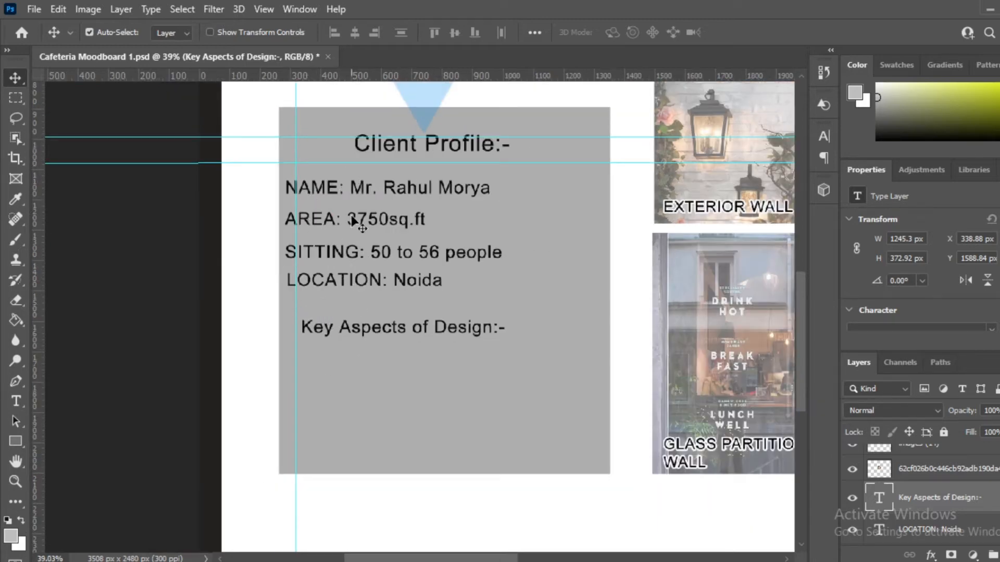
scroll(371, 198, up, 2)
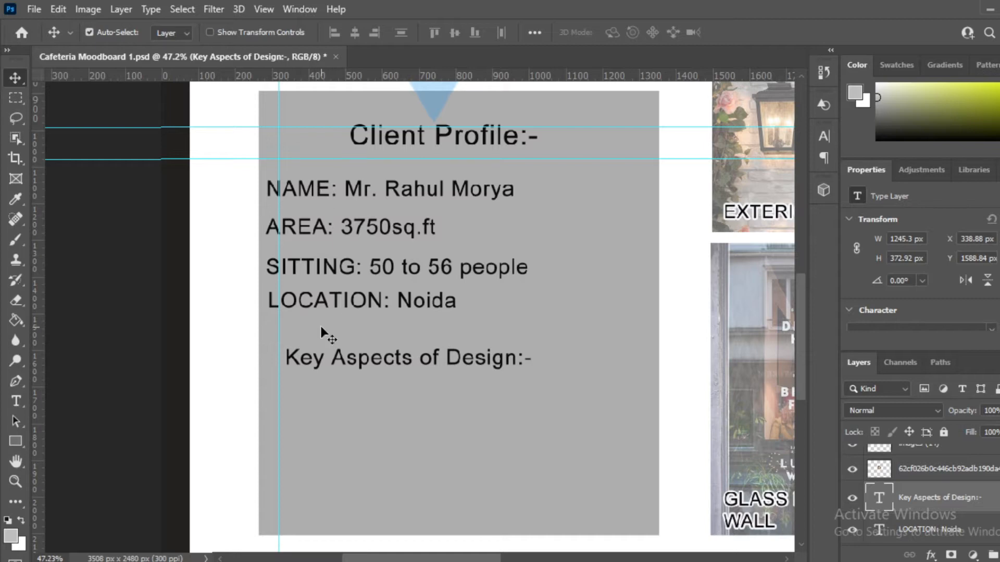
scroll(359, 255, down, 3)
scroll(364, 341, up, 2)
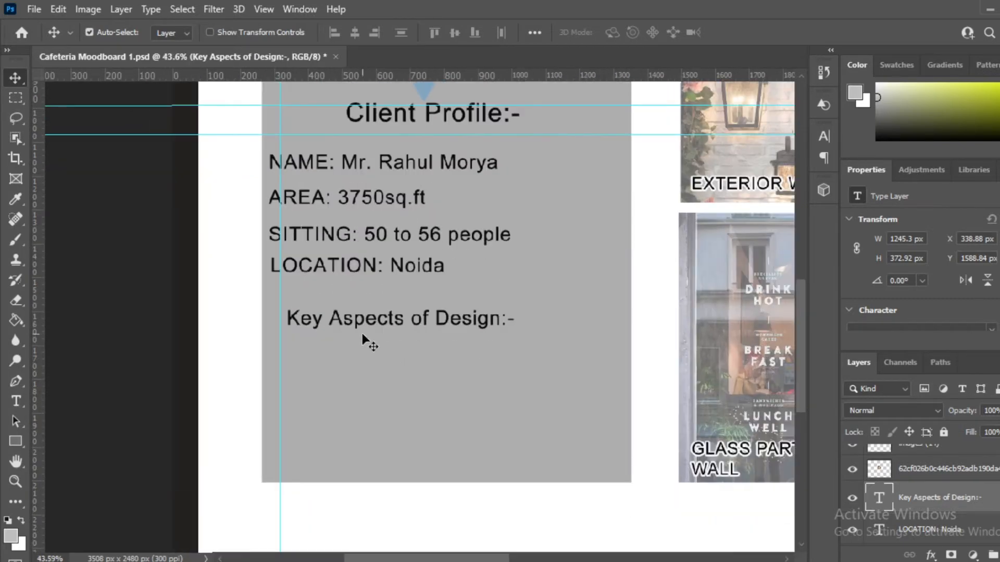
scroll(346, 275, down, 4)
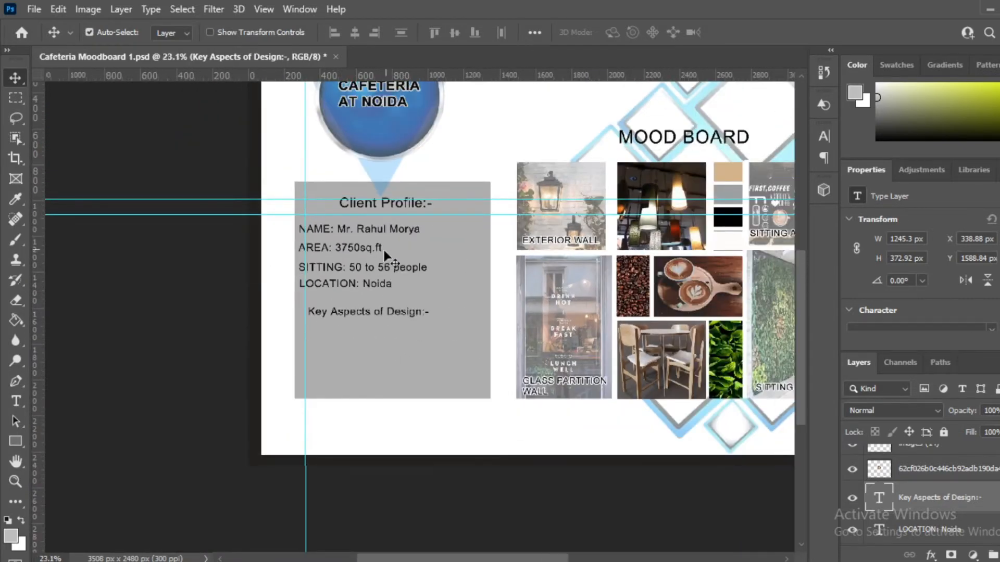
scroll(358, 311, up, 5)
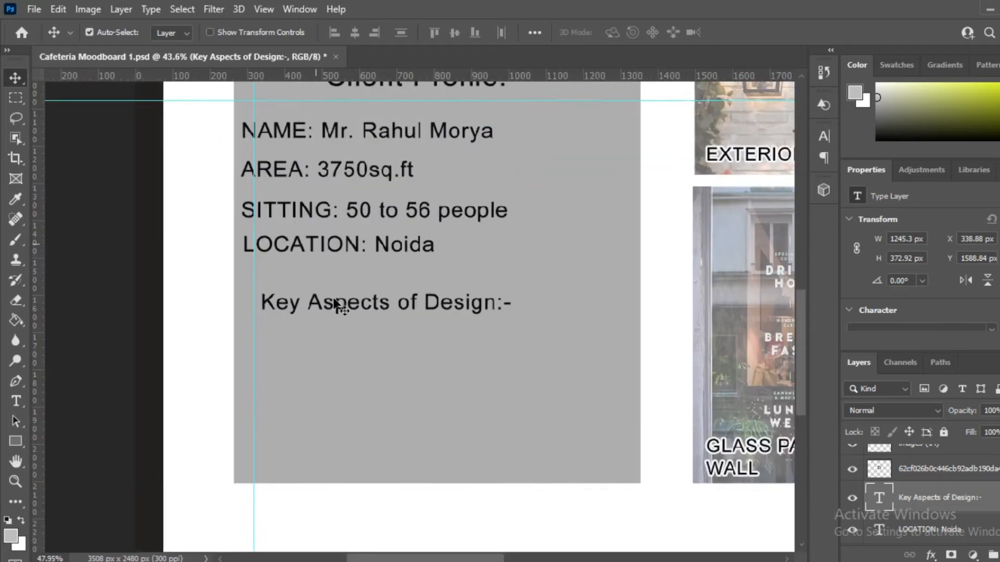
scroll(315, 319, up, 2)
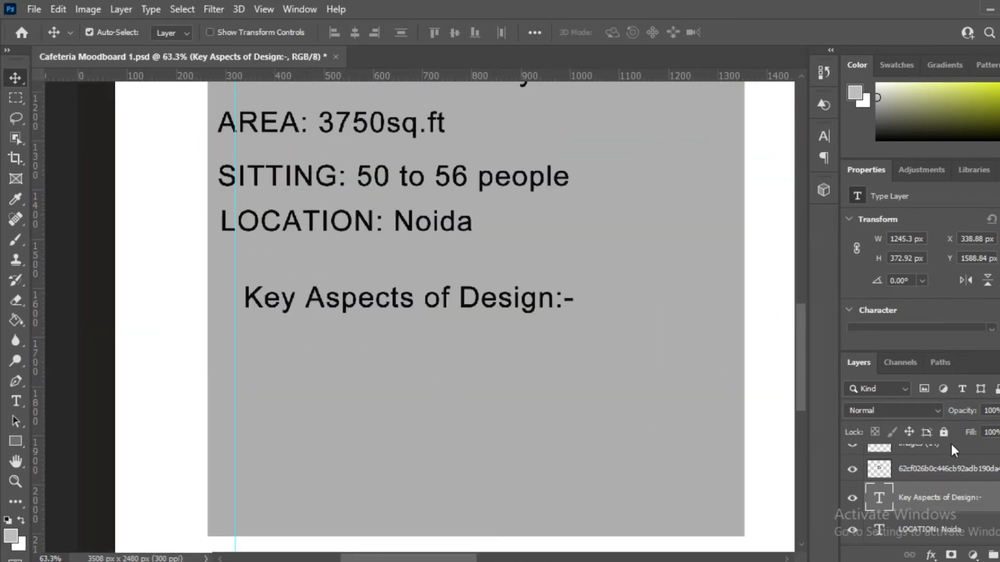
scroll(476, 359, down, 2)
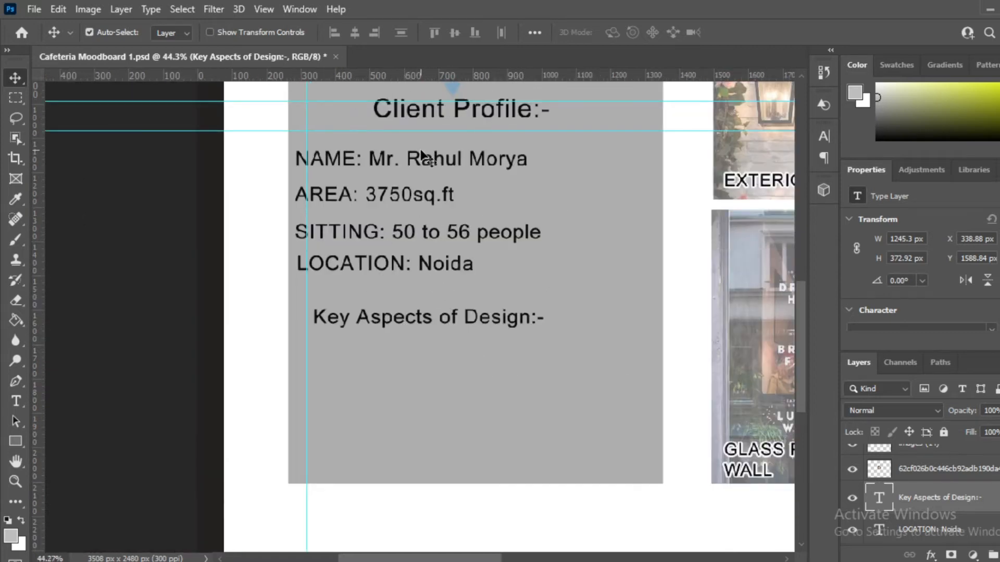
scroll(435, 140, up, 1)
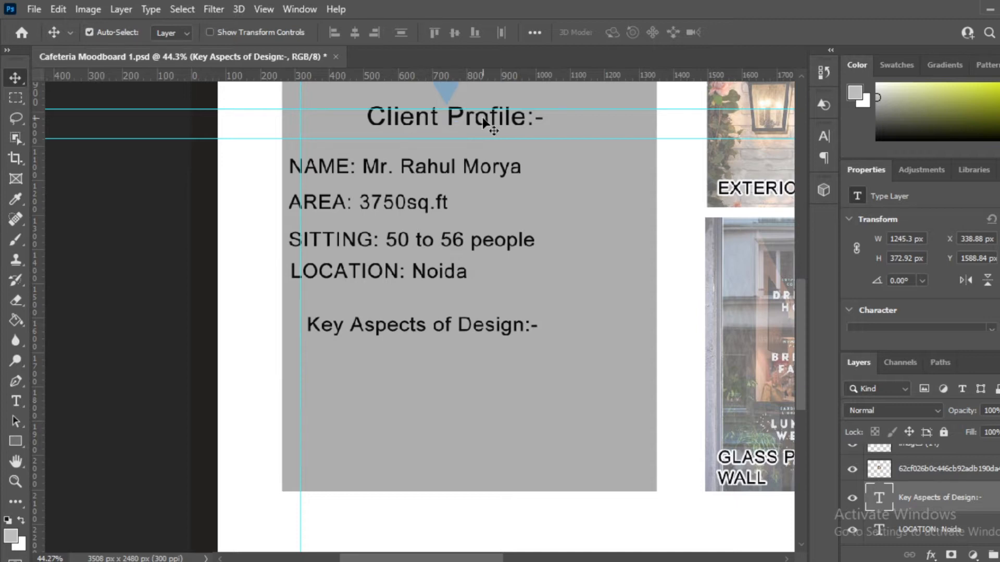
scroll(486, 125, up, 1)
scroll(481, 99, up, 1)
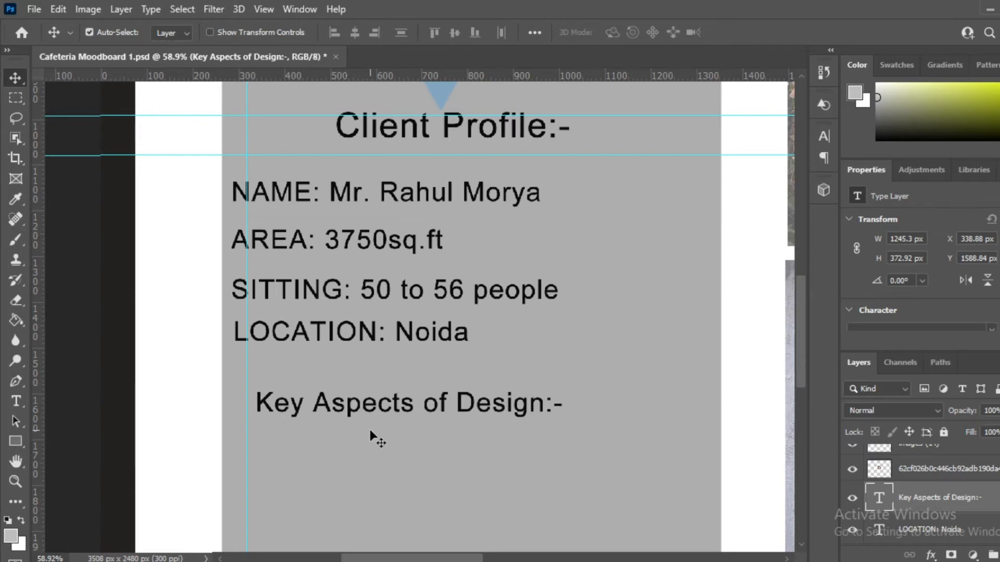
scroll(418, 242, down, 2)
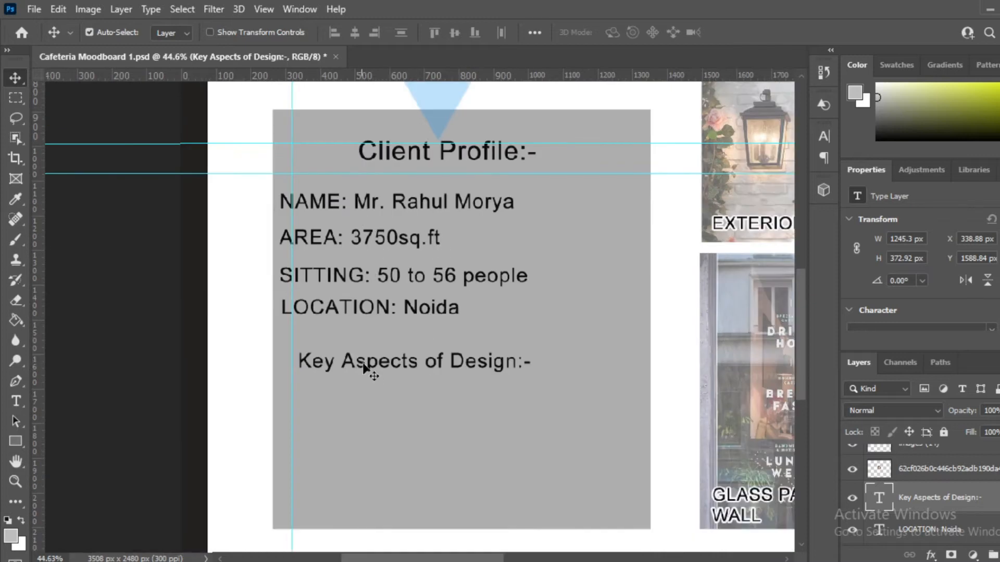
scroll(396, 152, up, 1)
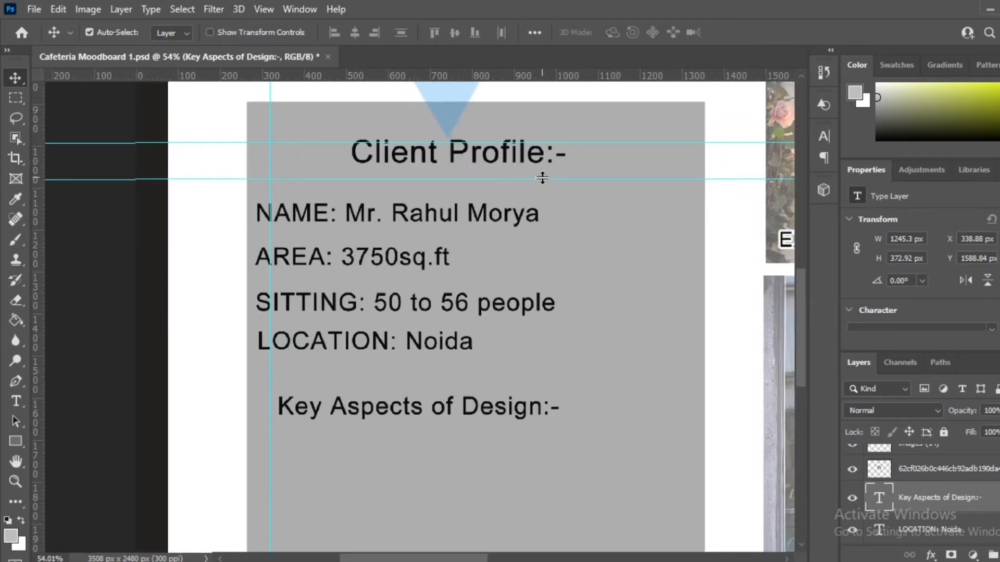
scroll(430, 173, up, 4)
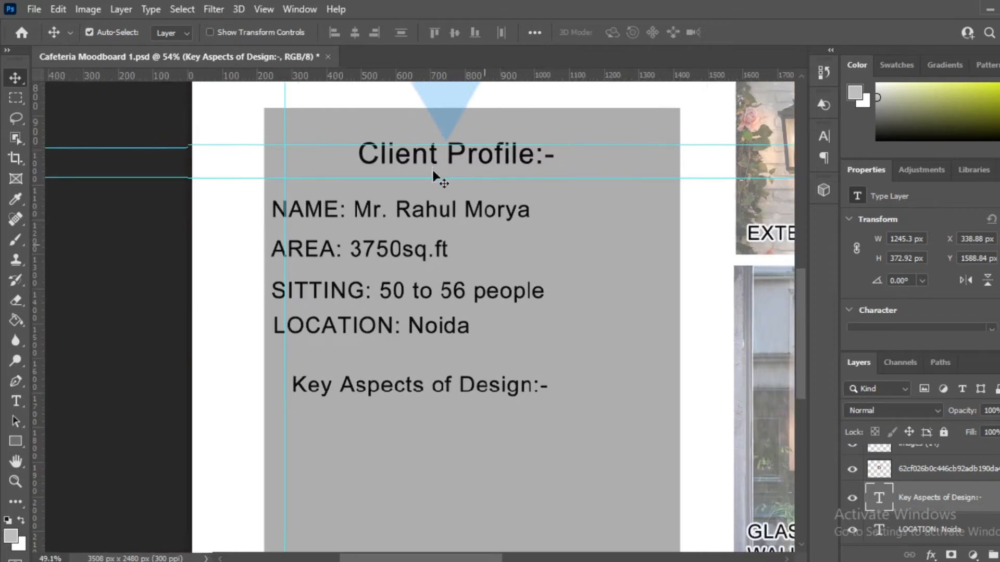
scroll(393, 170, down, 4)
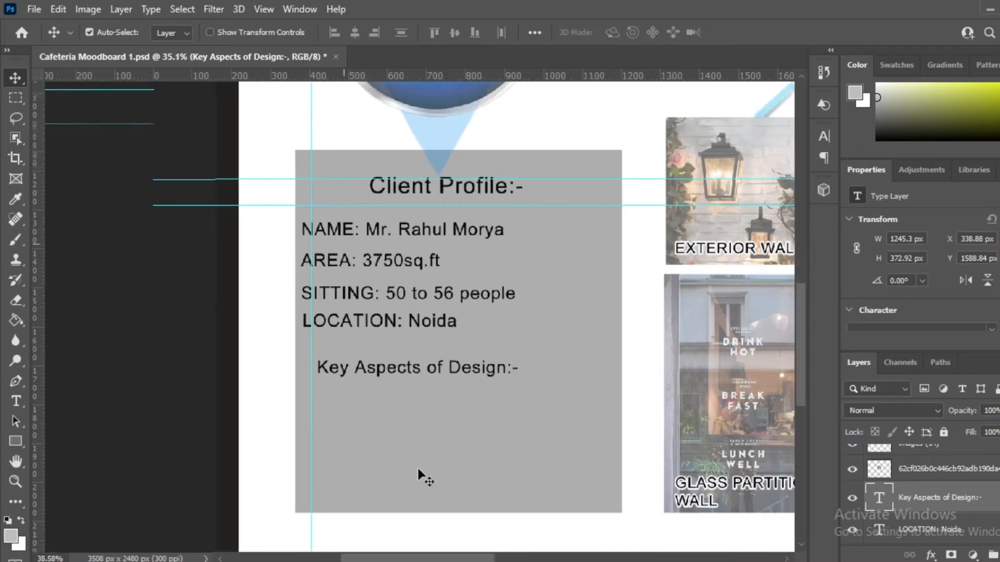
scroll(375, 406, up, 3)
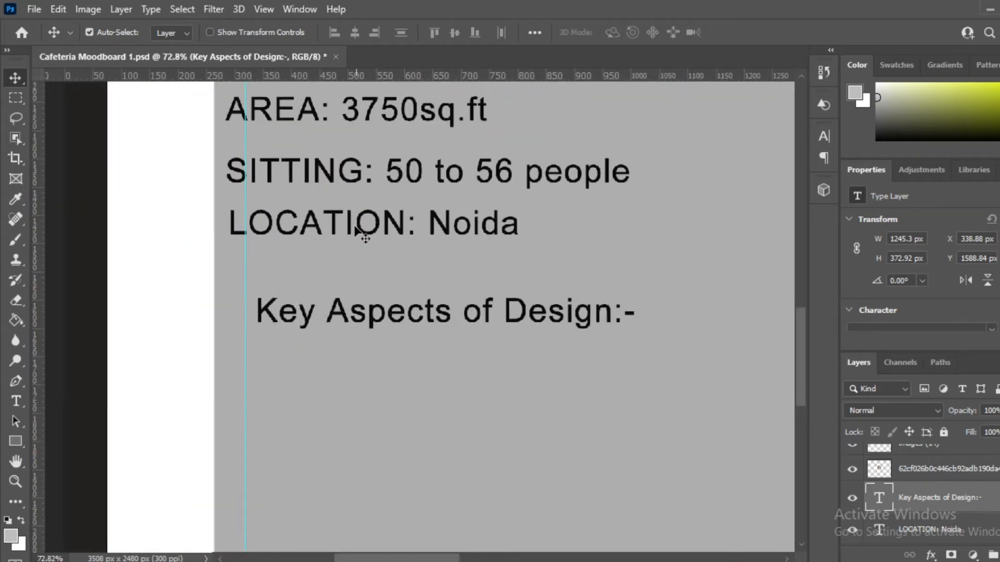
scroll(370, 338, down, 2)
scroll(363, 334, down, 5)
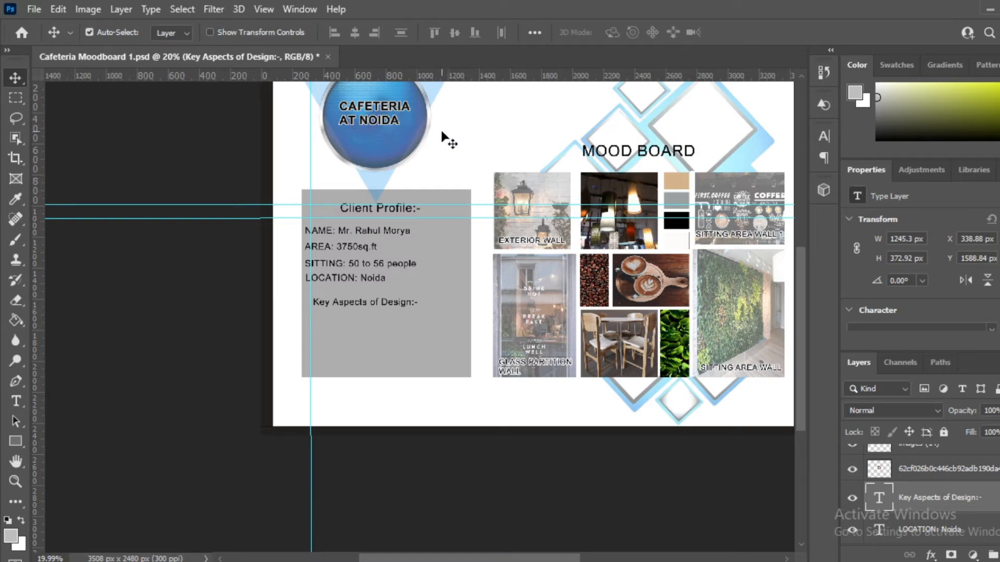
scroll(386, 153, up, 1)
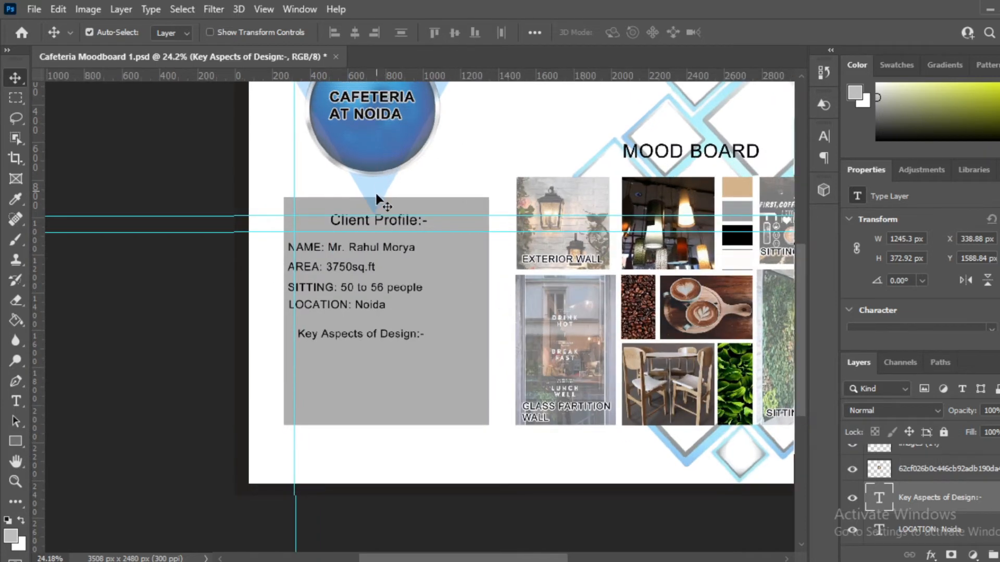
scroll(383, 214, down, 1)
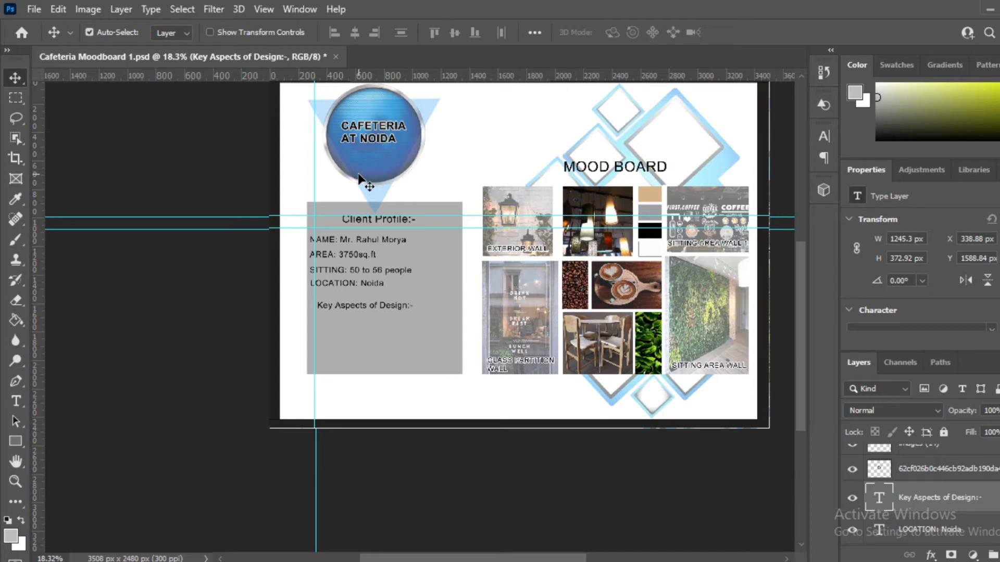
scroll(365, 300, up, 2)
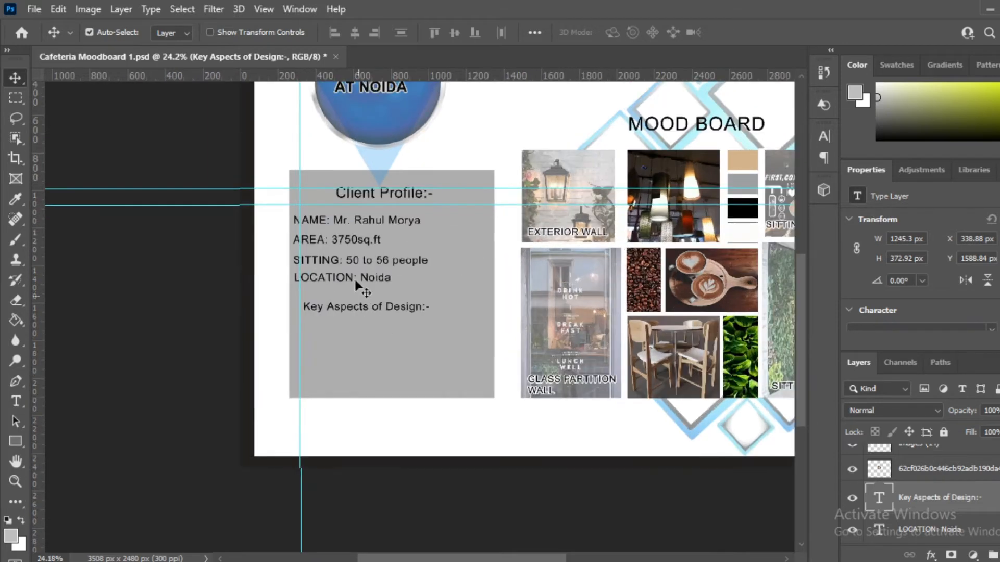
scroll(392, 220, down, 2)
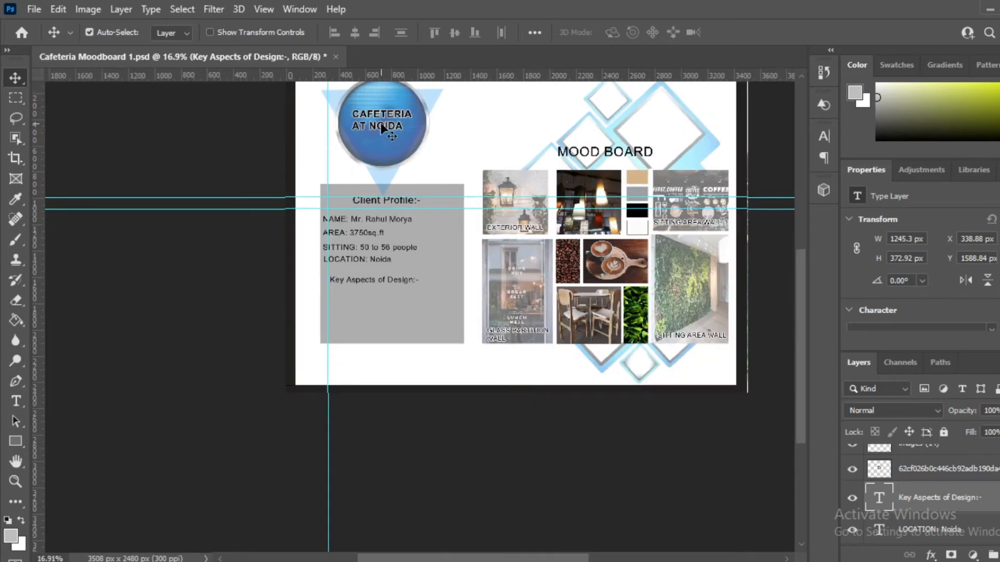
scroll(382, 126, up, 1)
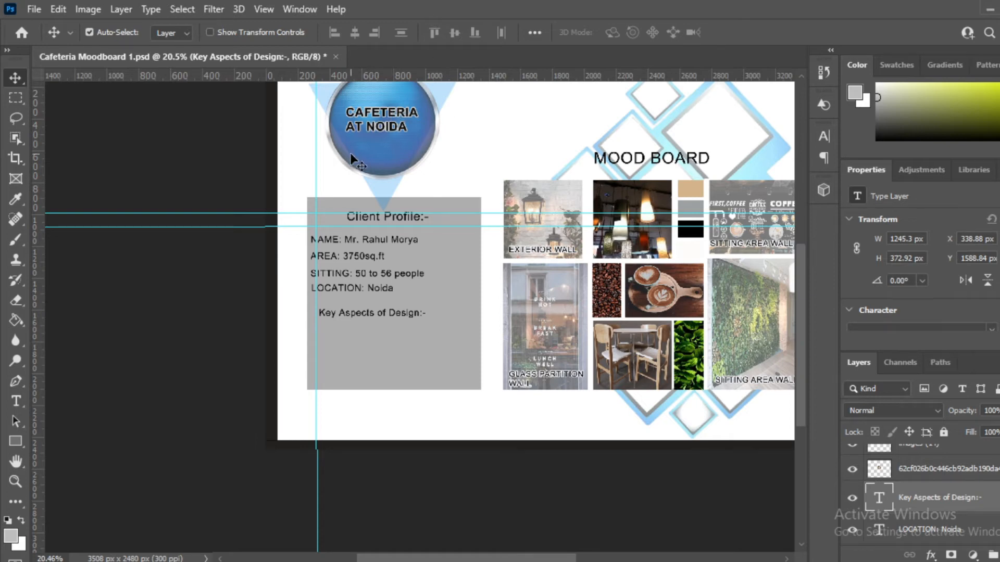
scroll(350, 152, down, 2)
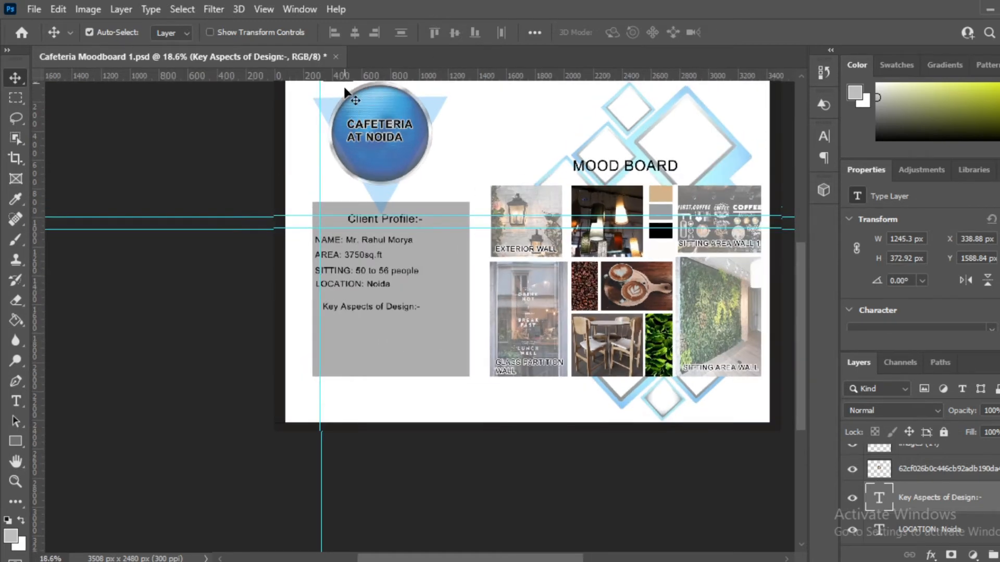
scroll(420, 126, down, 1)
scroll(418, 124, up, 1)
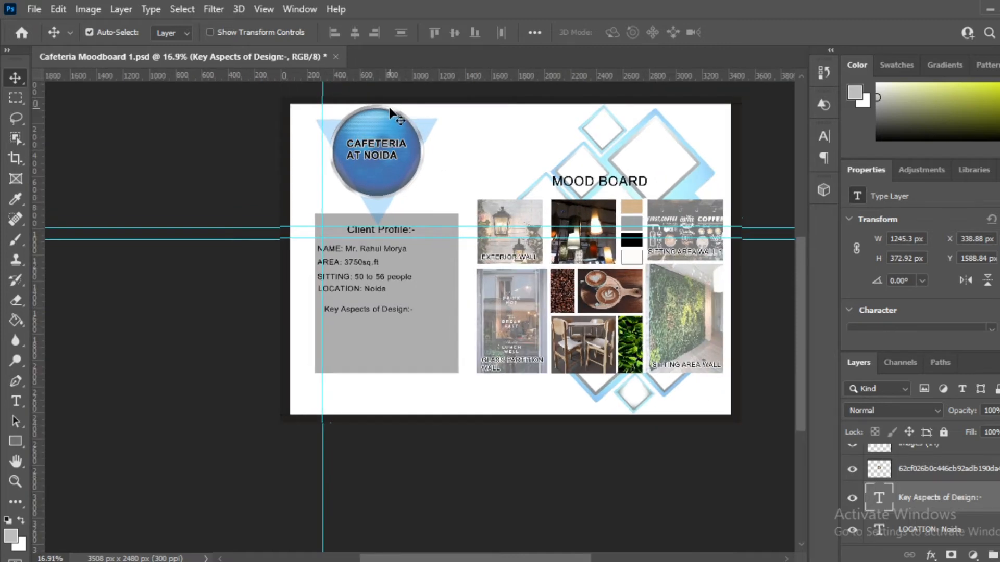
scroll(321, 321, up, 2)
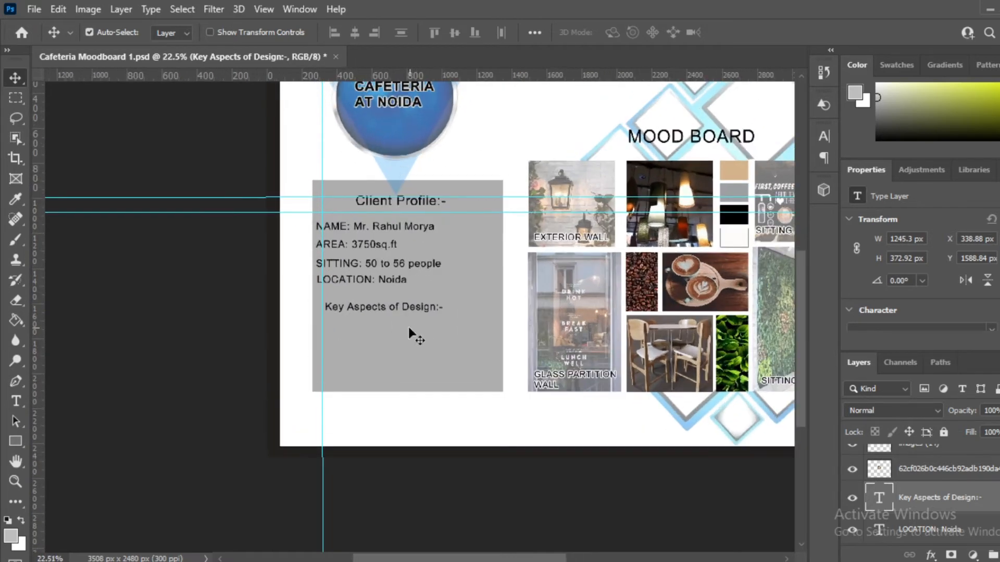
scroll(408, 333, up, 3)
scroll(297, 314, up, 1)
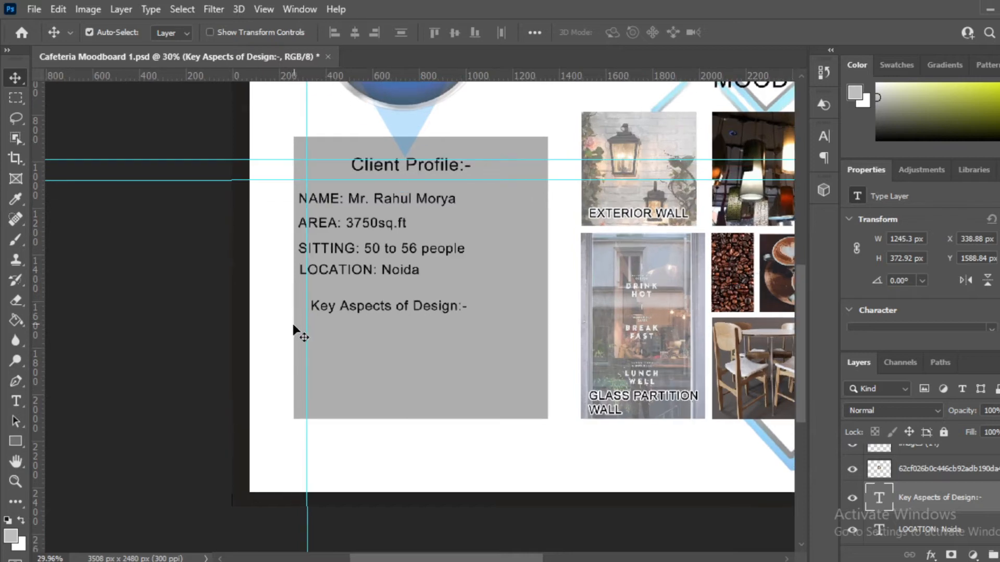
scroll(298, 326, up, 4)
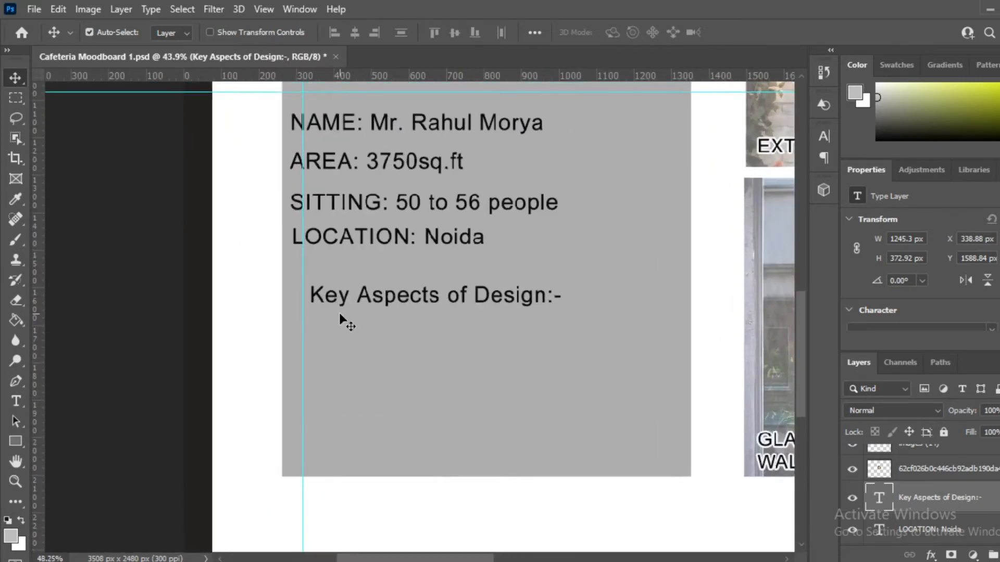
scroll(332, 294, up, 2)
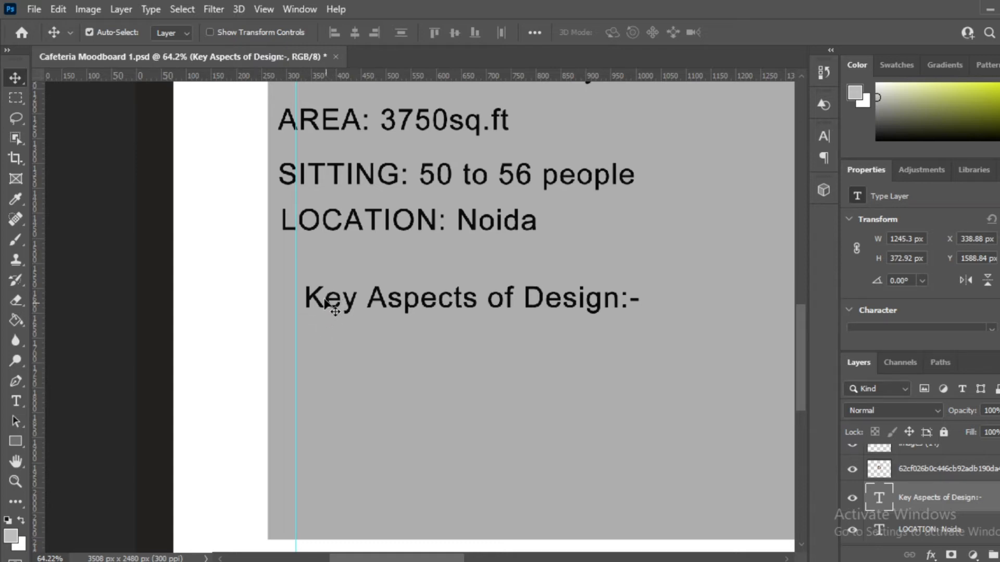
scroll(324, 301, down, 1)
scroll(324, 297, down, 2)
scroll(354, 330, up, 3)
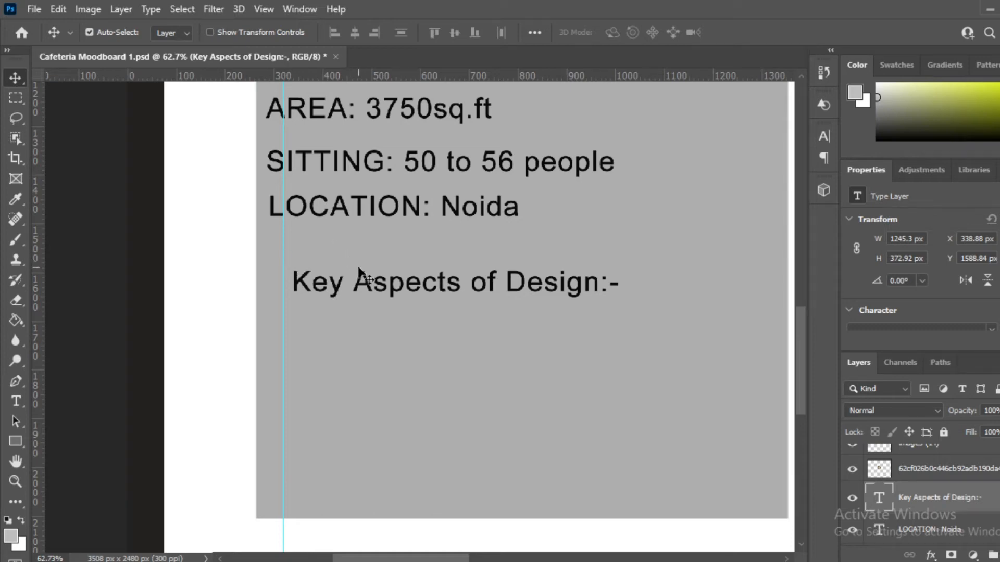
Step: Select the Key Aspects Of Design:- heading layer in the Layers panel
scroll(320, 293, up, 1)
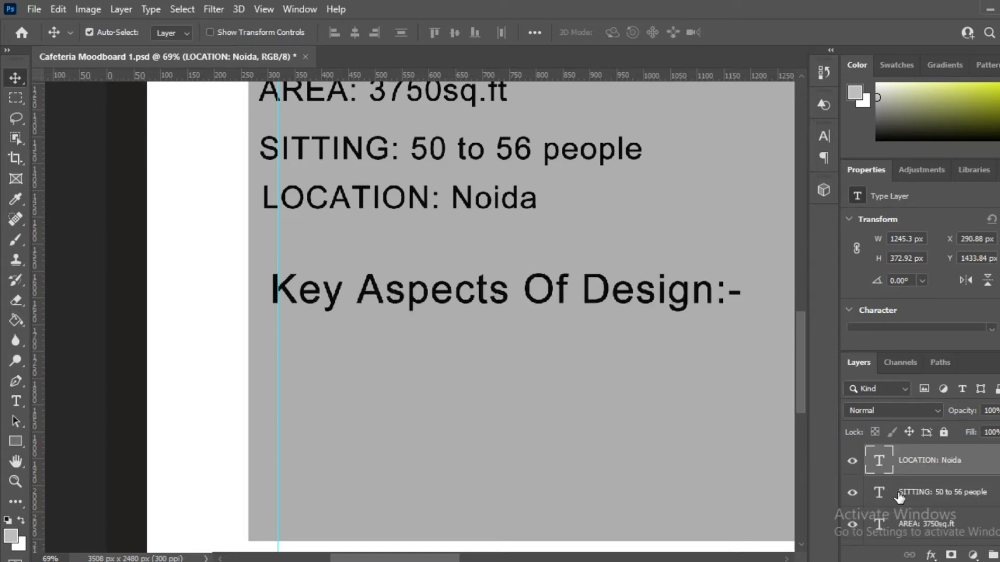
scroll(897, 500, up, 2)
scroll(910, 499, down, 4)
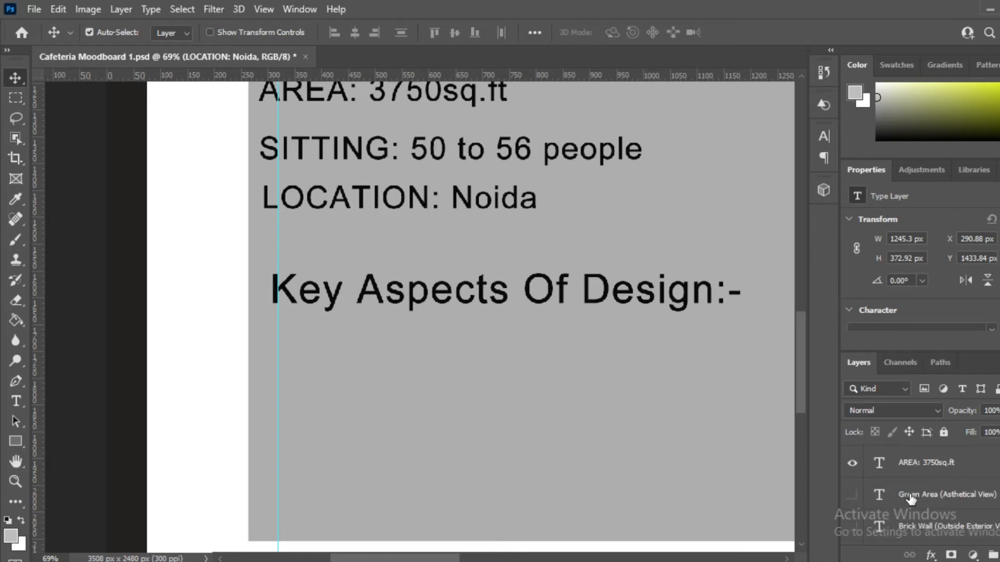
scroll(910, 498, down, 2)
scroll(911, 499, down, 4)
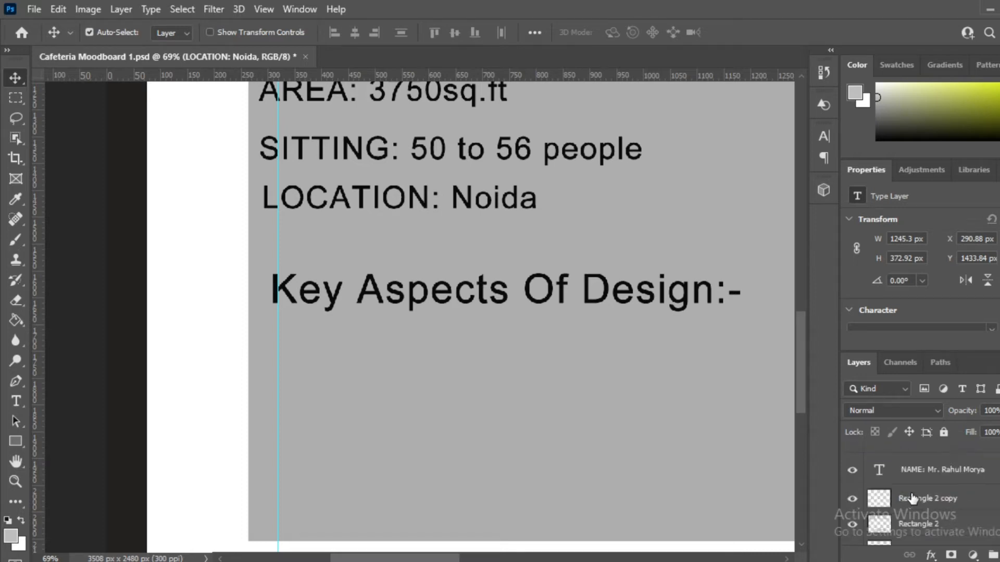
scroll(938, 469, up, 2)
click(933, 474)
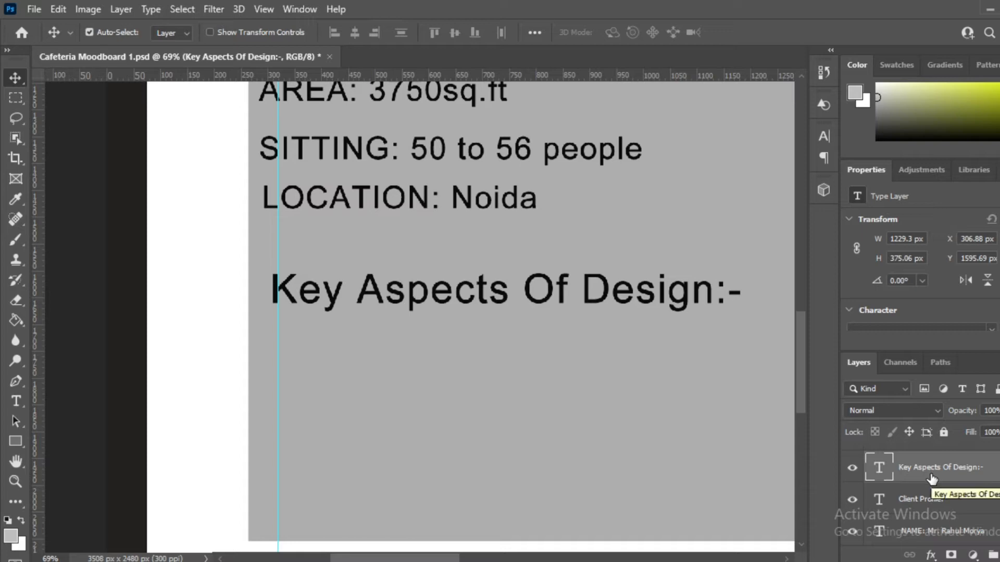
scroll(408, 389, up, 1)
scroll(381, 296, up, 1)
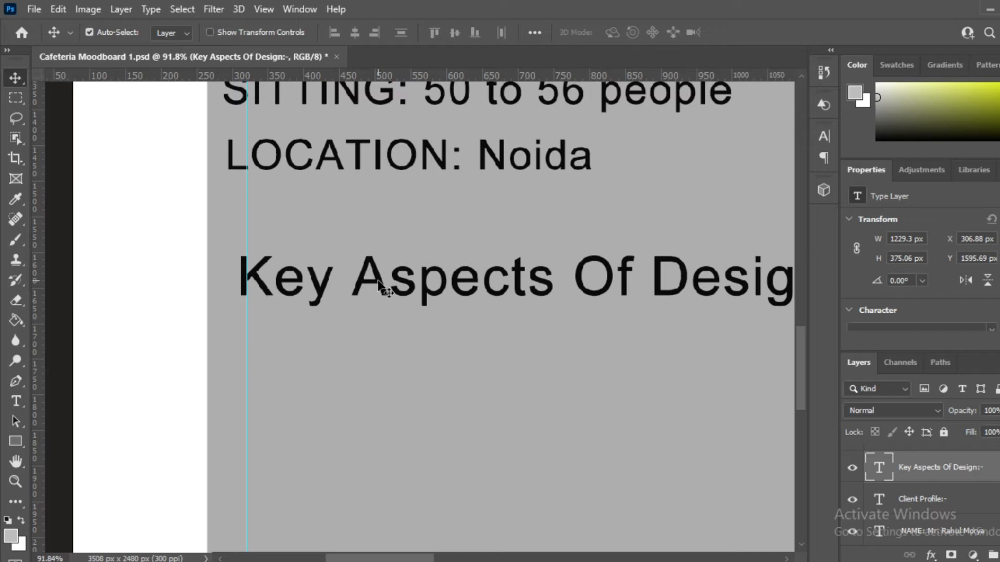
Step: Copy the heading just below itself and retype the copy as 'Glass Wall (Visibility)'
drag(379, 283, 390, 393)
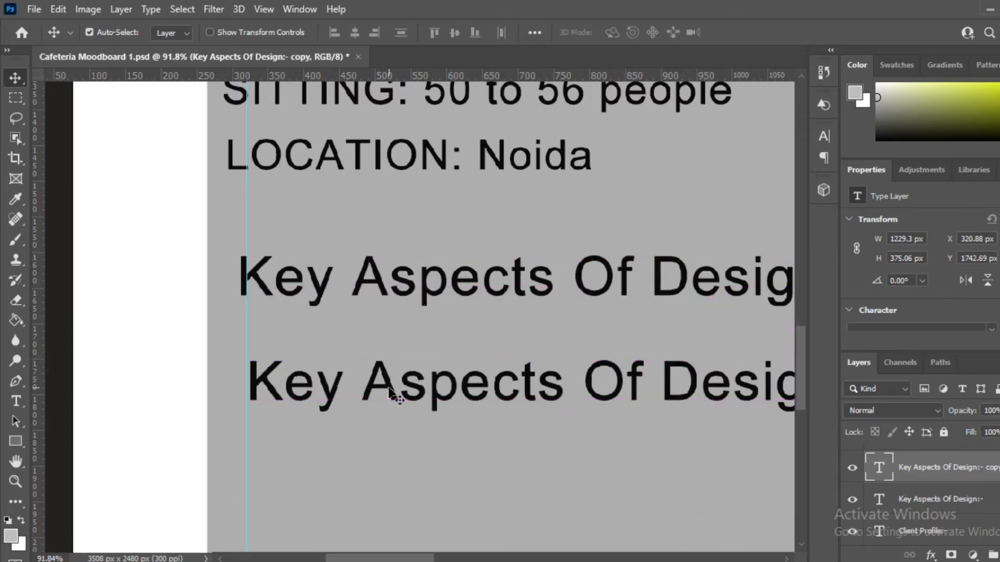
double_click(337, 396)
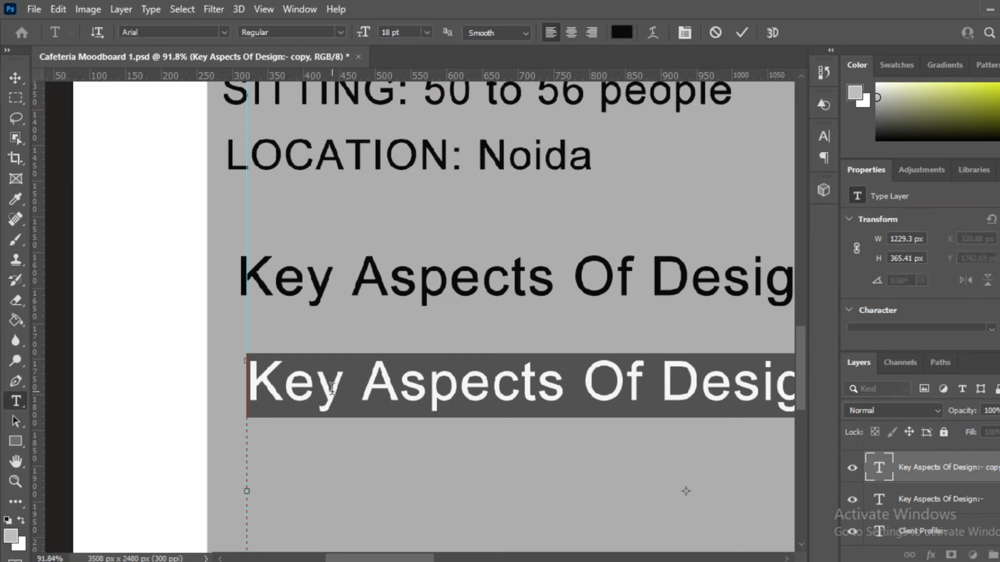
text(Gla)
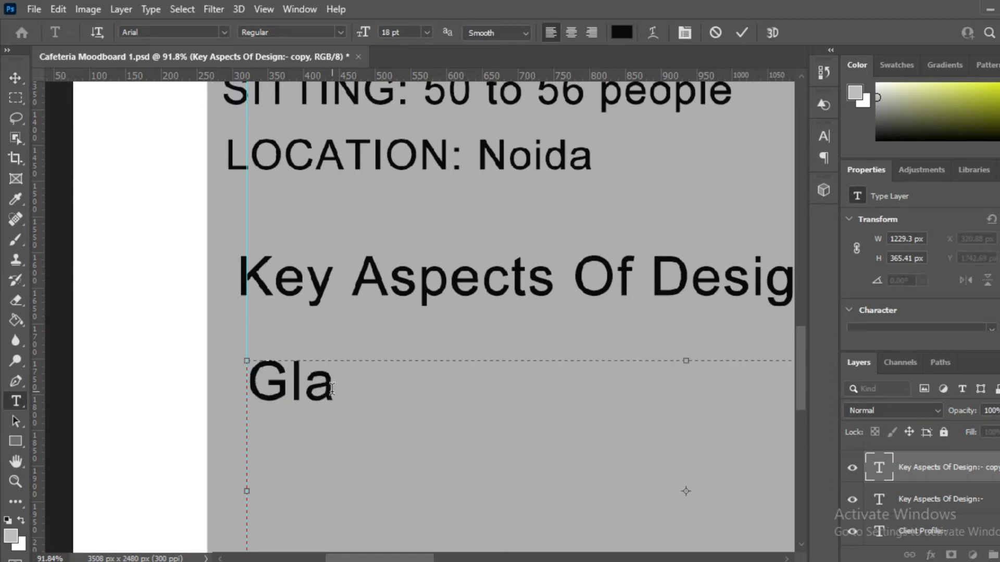
text(ss WA)
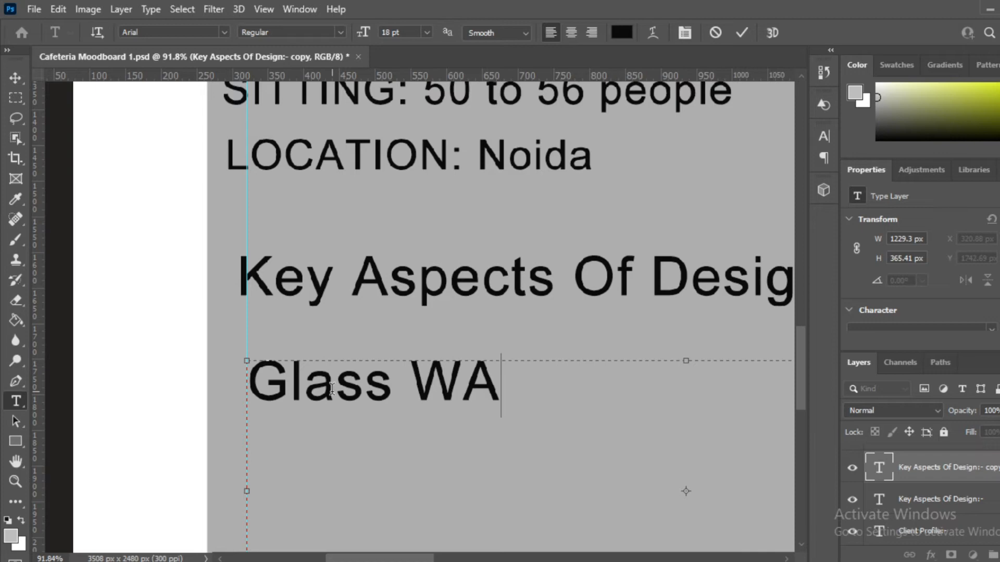
key(BackSpace)
text(all (Visibility))
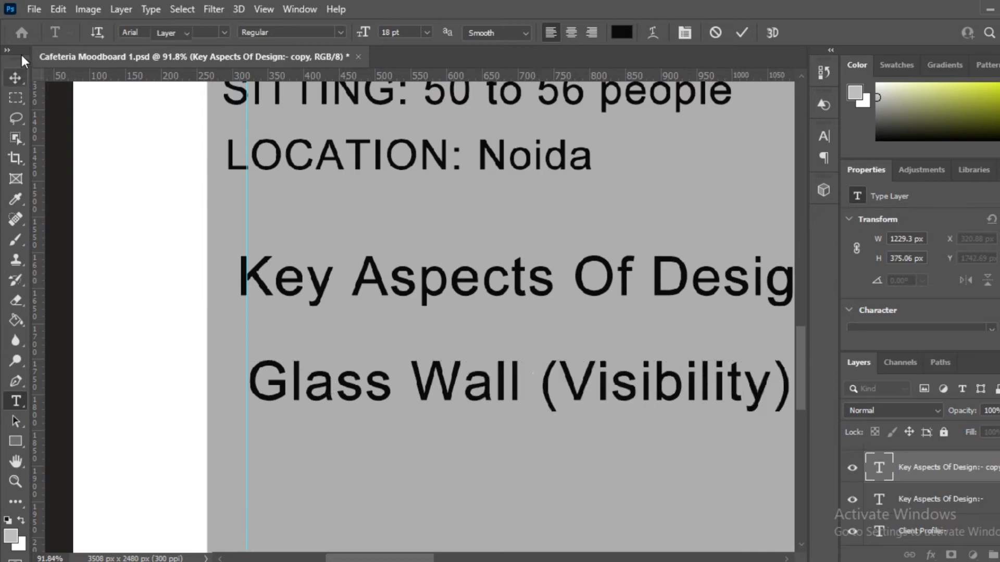
click(15, 78)
scroll(260, 313, down, 3)
scroll(287, 356, up, 4)
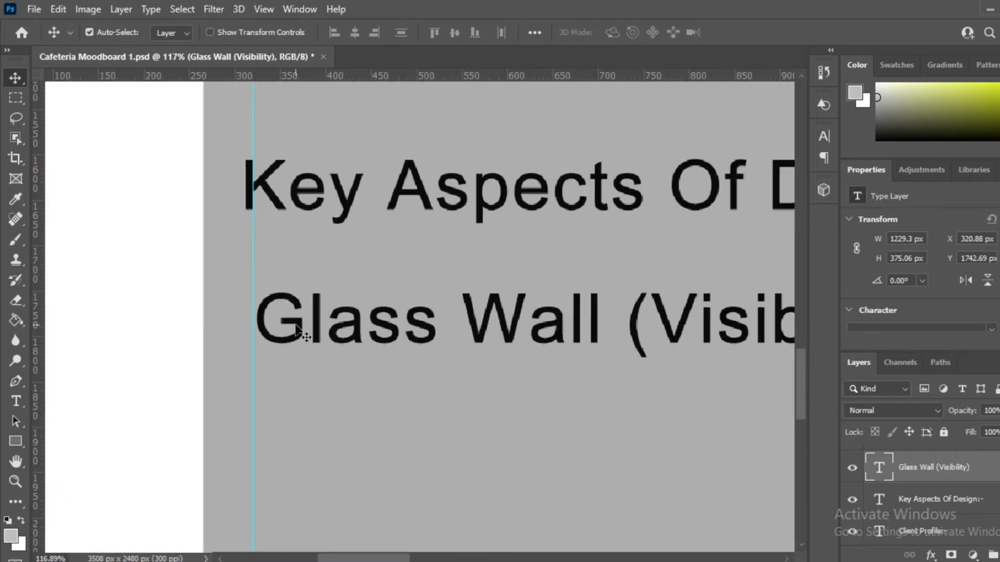
Step: Copy the Glass Wall line beneath it and retype it as a Brick Wall (Outside Exterior …) item
drag(294, 328, 291, 448)
scroll(359, 385, down, 1)
scroll(305, 342, up, 2)
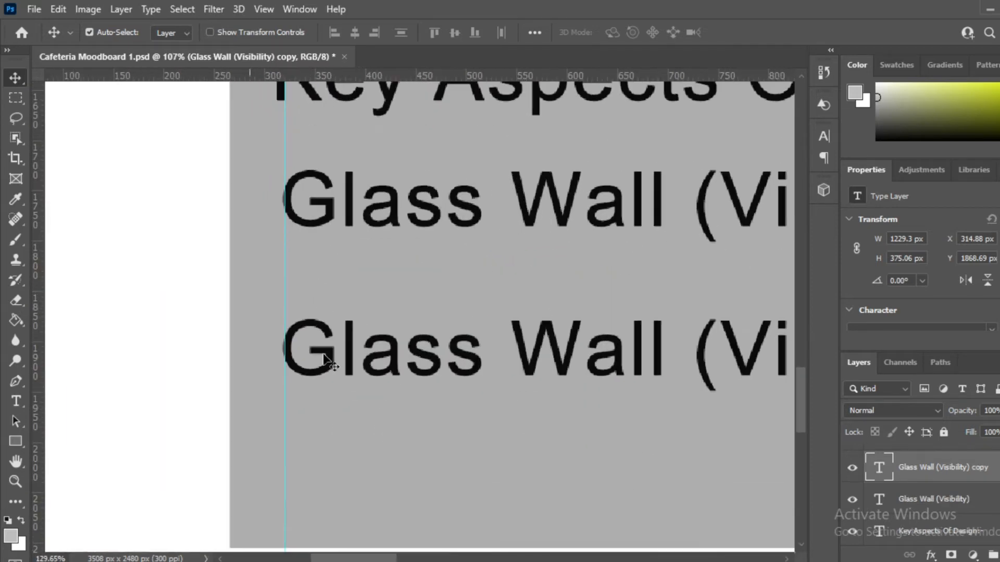
drag(329, 357, 332, 331)
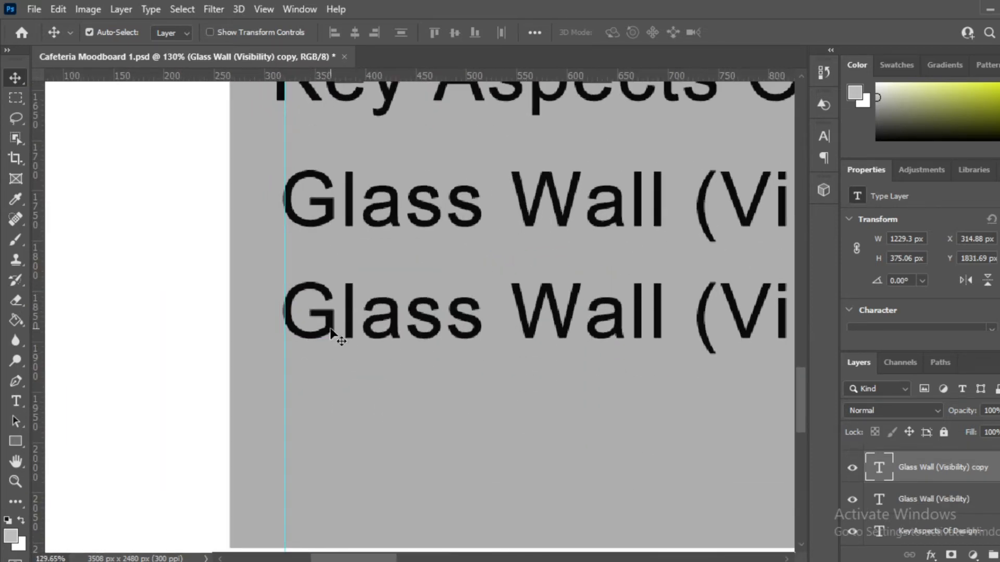
double_click(333, 338)
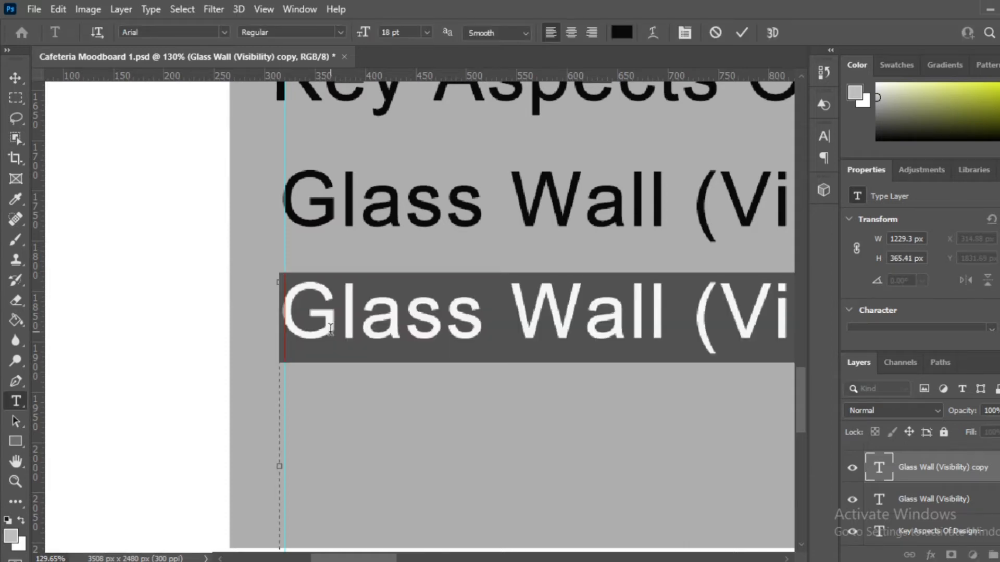
text(Br)
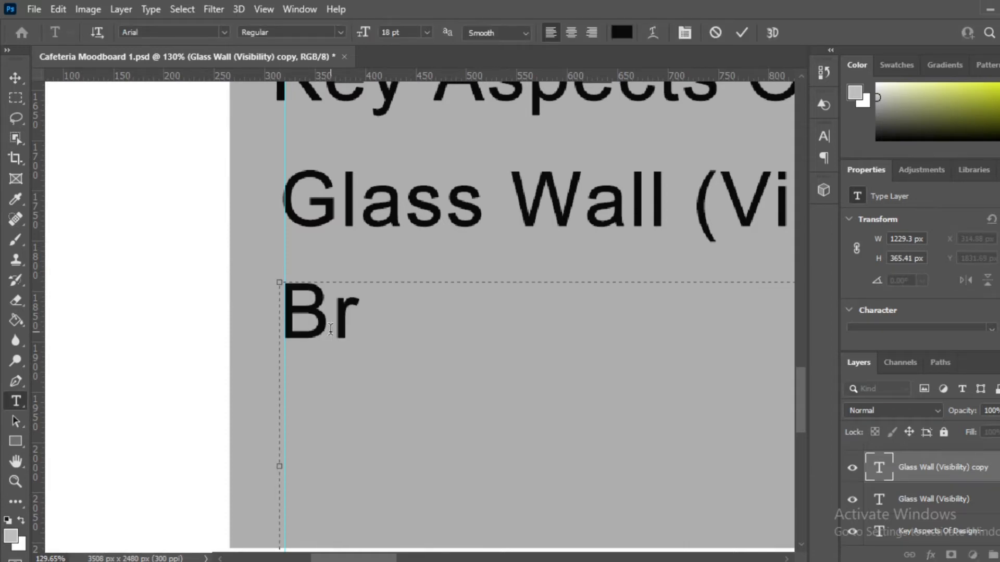
text(ick Wall (Outside)
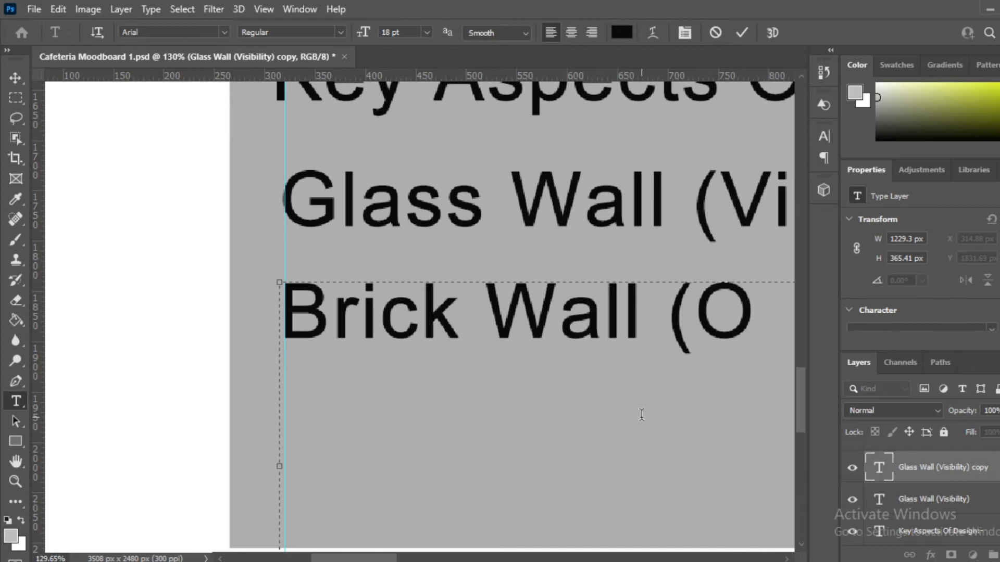
scroll(636, 375, down, 3)
scroll(636, 375, up, 3)
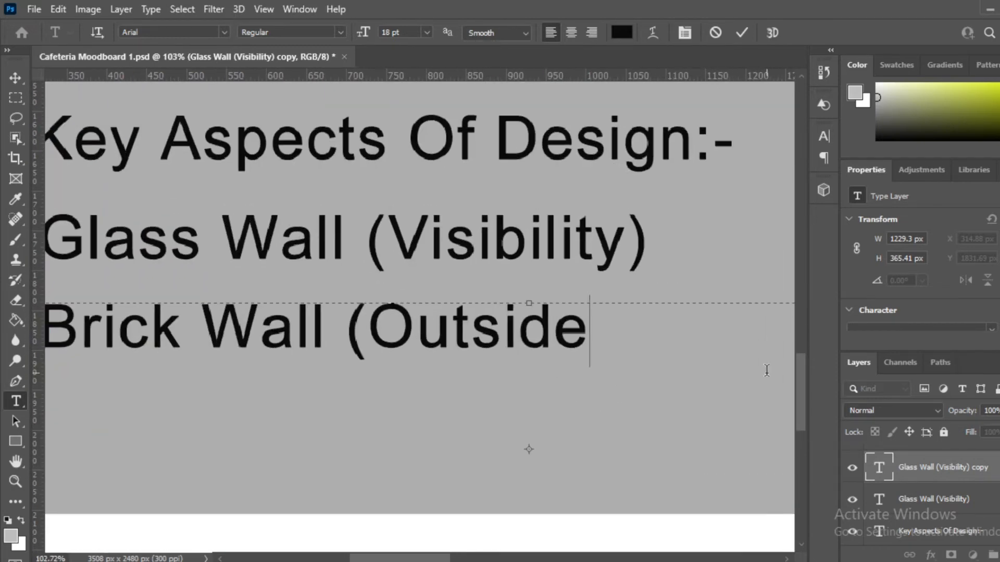
text(Exterior)
scroll(503, 371, down, 3)
text(Wall))
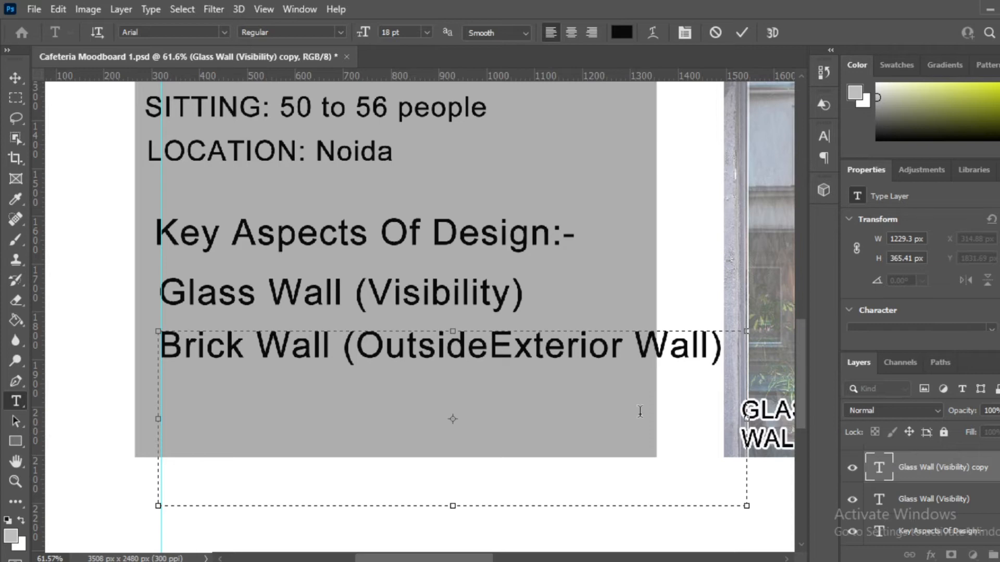
click(16, 78)
Step: Shift the Brick Wall line left and set its font size to 14 pt
scroll(203, 338, up, 3)
drag(166, 359, 205, 363)
double_click(146, 358)
click(427, 32)
click(409, 147)
click(16, 79)
scroll(161, 323, down, 3)
scroll(281, 343, up, 2)
double_click(143, 345)
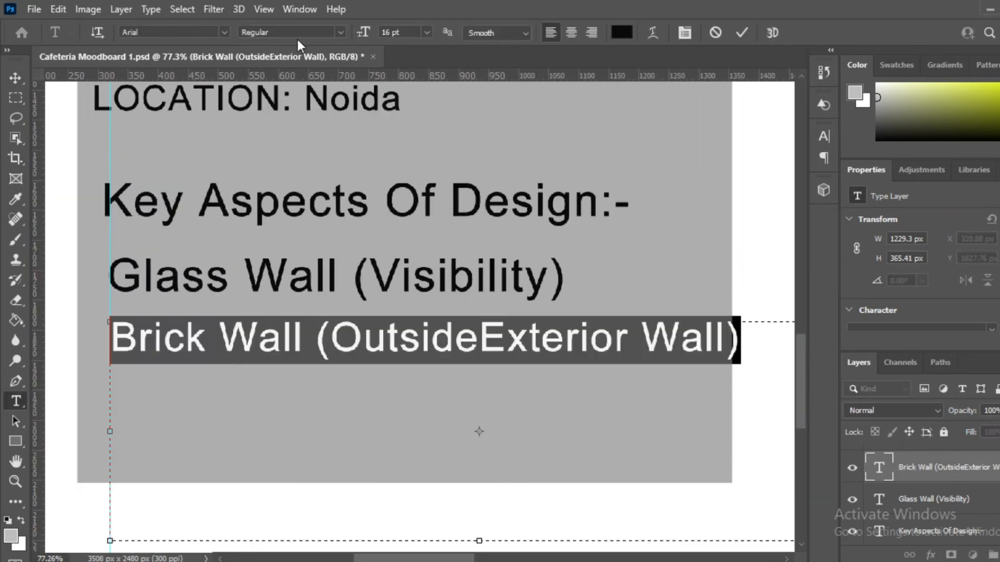
click(428, 33)
click(405, 136)
click(16, 78)
scroll(268, 341, up, 2)
scroll(116, 290, up, 3)
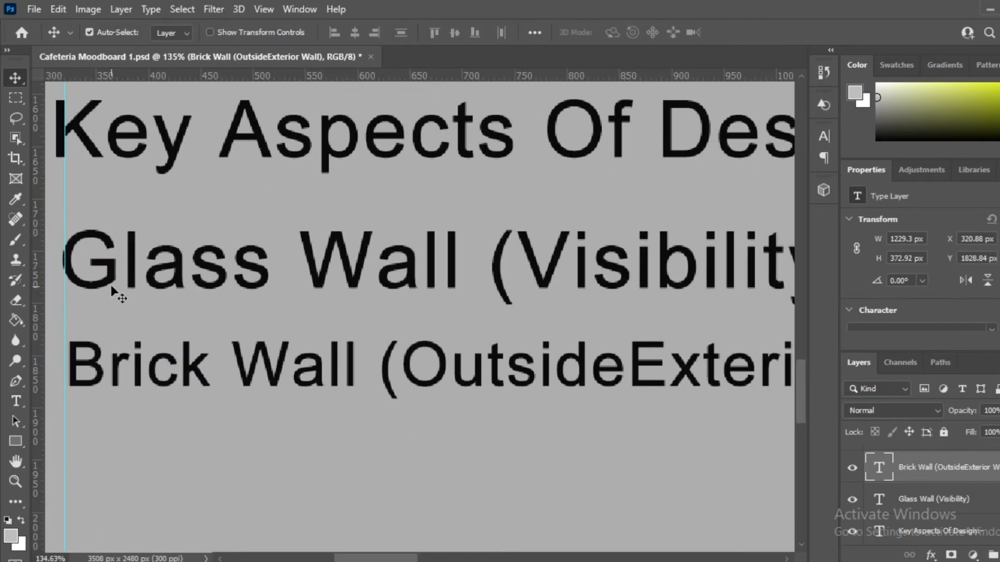
Step: Fix the Brick Wall line's ending so it reads 'Brick Wall (Outside Exterior View)'
click(116, 290)
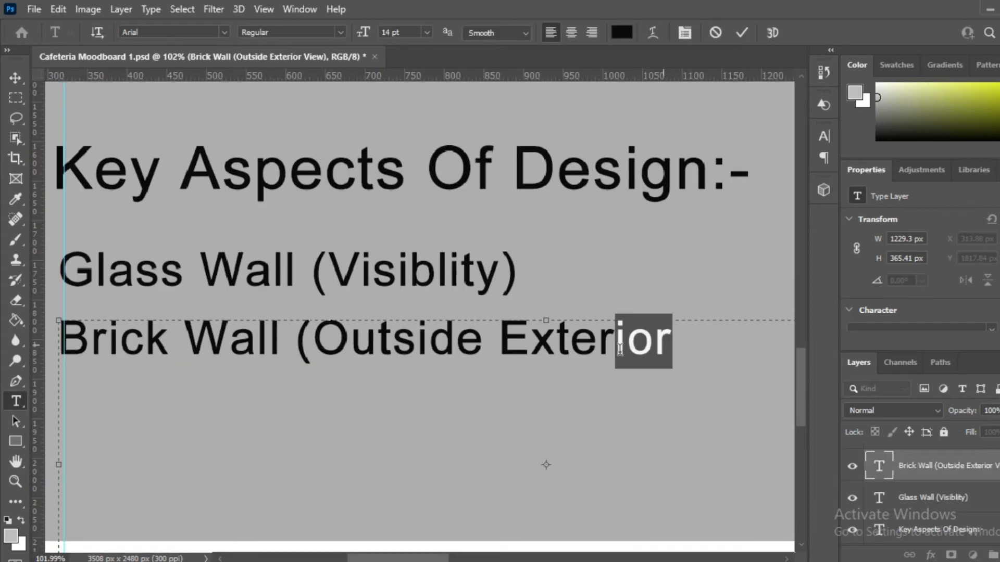
key(Right)
text(Vi)
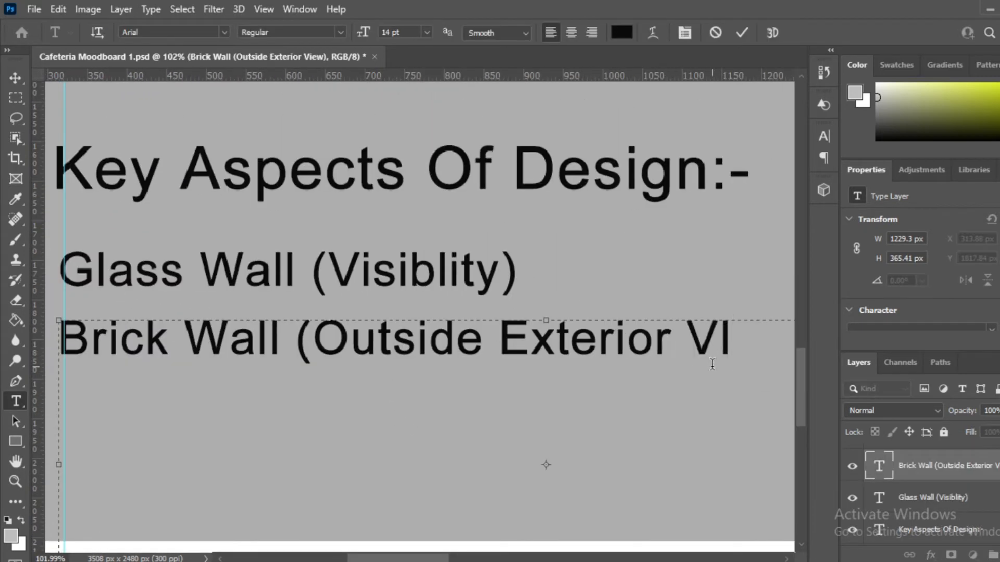
text(ew))
scroll(713, 357, down, 5)
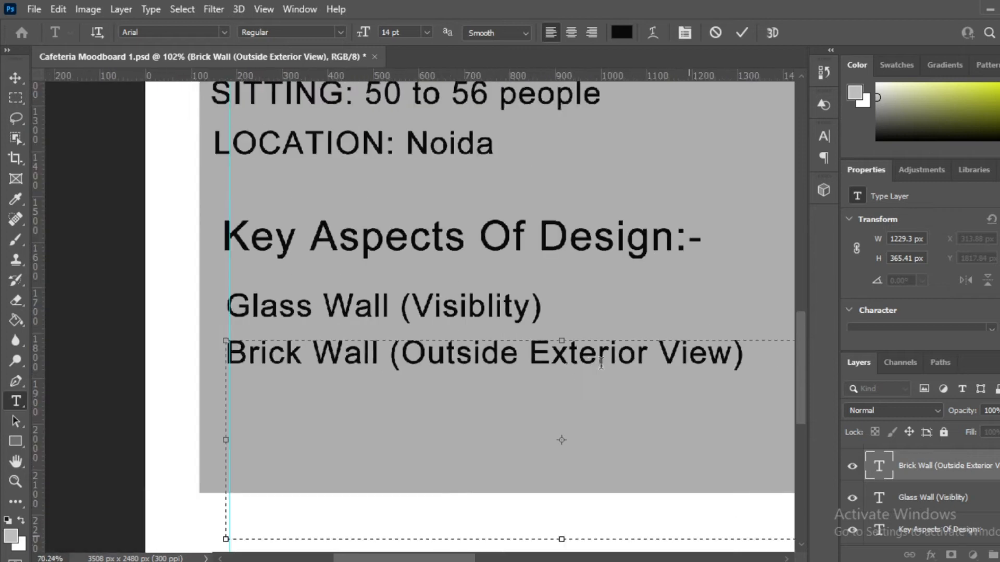
scroll(703, 361, up, 2)
drag(698, 359, 655, 359)
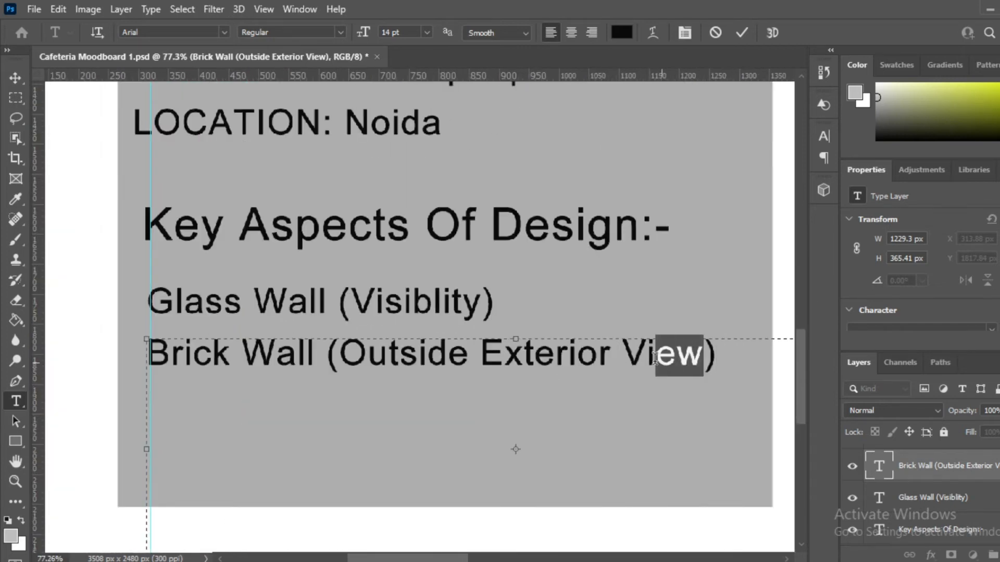
click(15, 77)
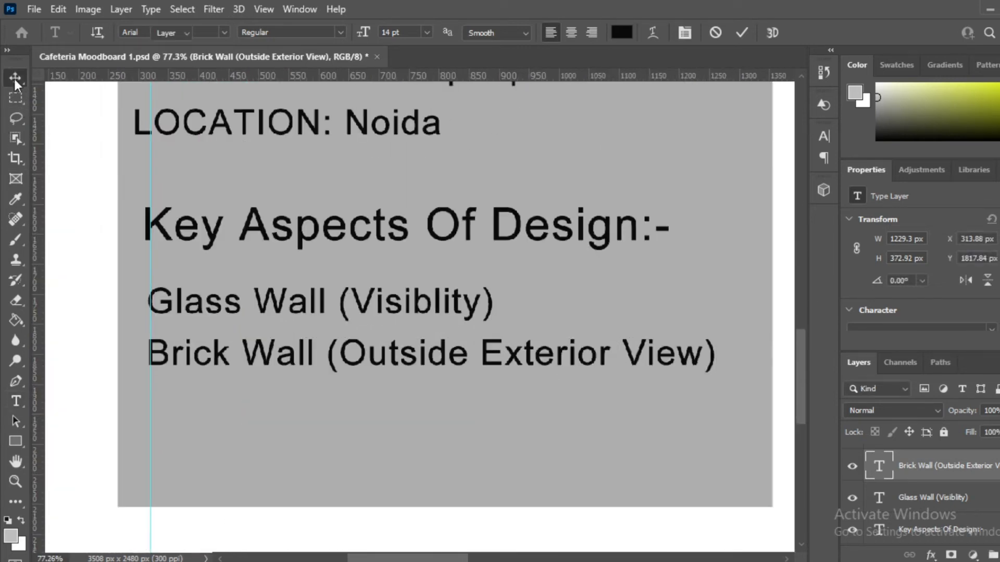
scroll(166, 370, up, 3)
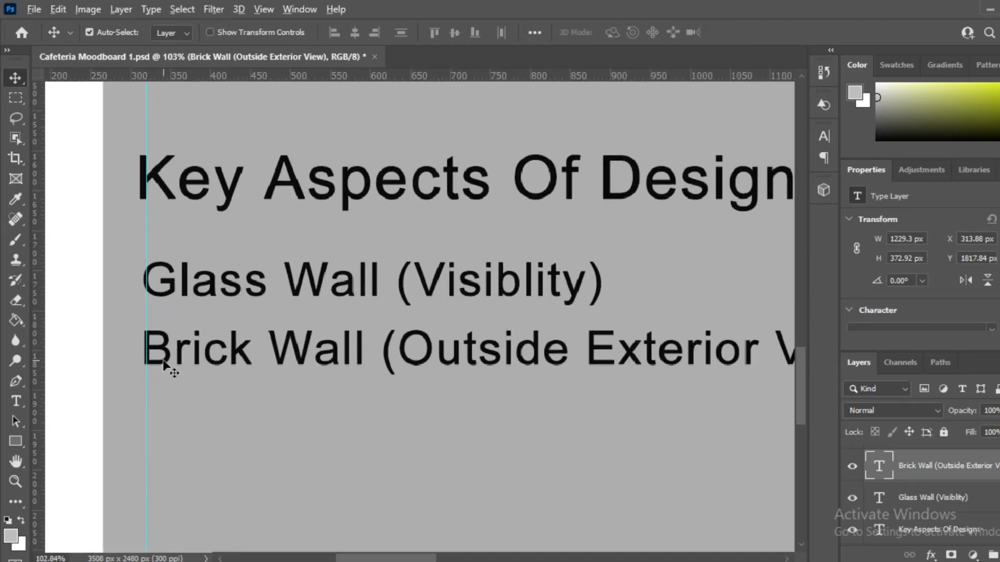
Step: Duplicate the Brick Wall line 91 px lower and retype it 'Green Area ( Asthetical View)'
drag(163, 364, 754, 459)
double_click(167, 437)
text(Green A)
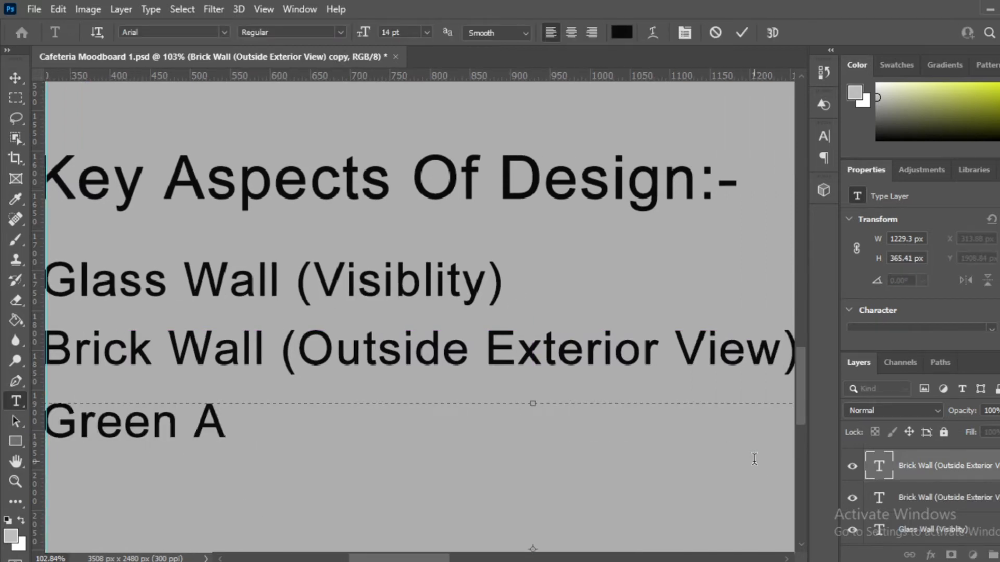
text(rea ( As)
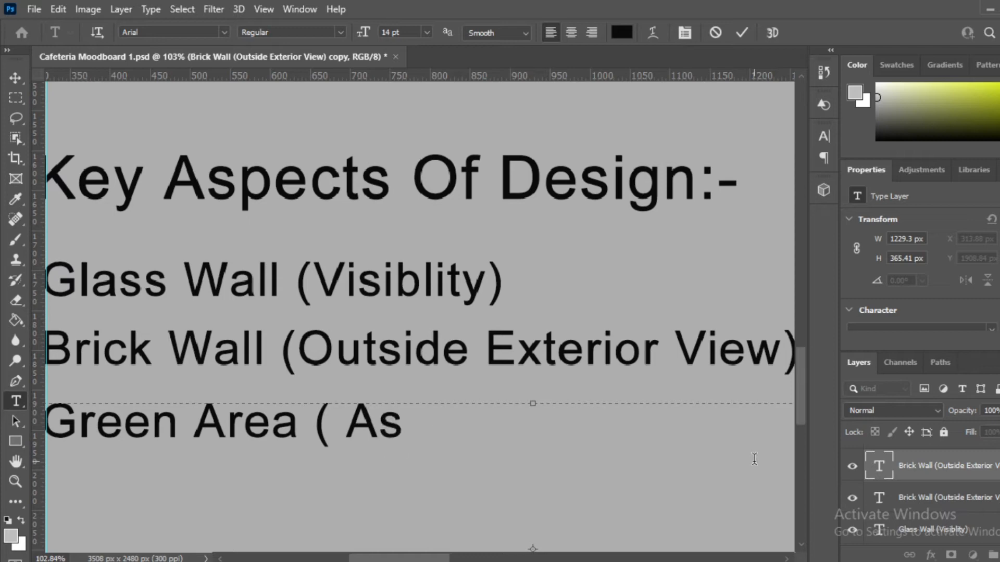
text(thetical View)
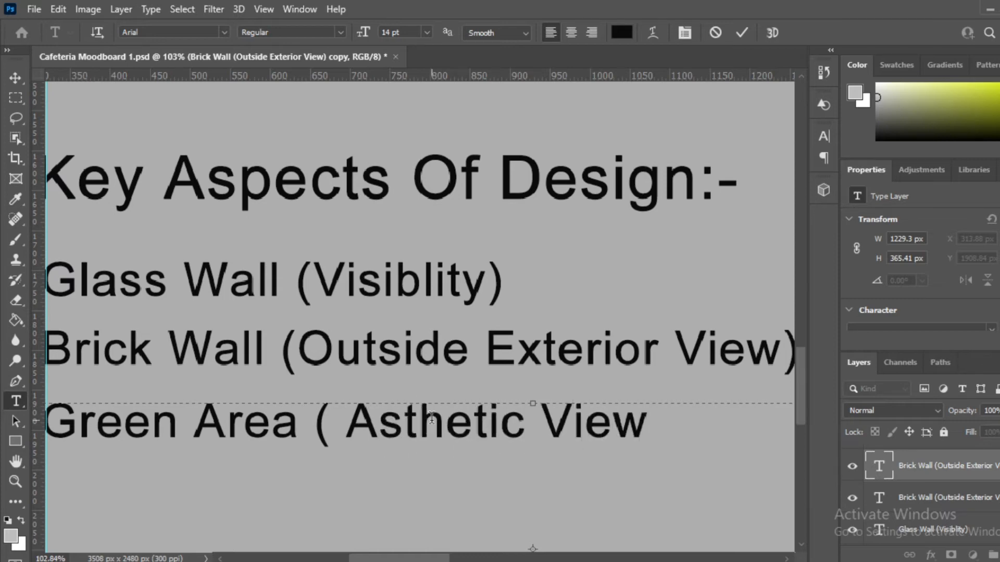
text())
click(524, 425)
text(al)
scroll(502, 440, down, 2)
scroll(502, 440, down, 1)
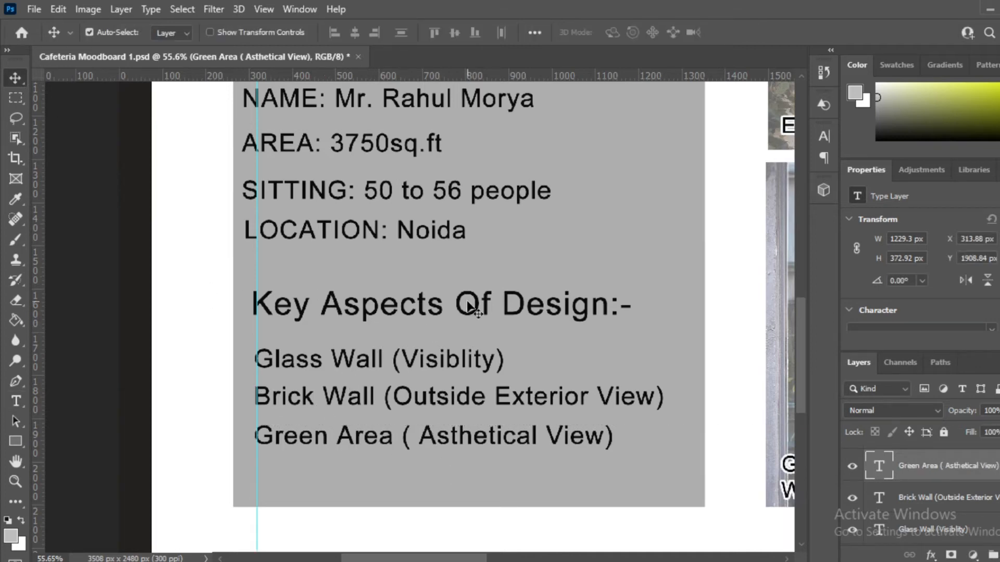
Step: Remove the stray space to read 'Green Area (Asthetical View)' and zoom out over the mood board
scroll(462, 412, up, 1)
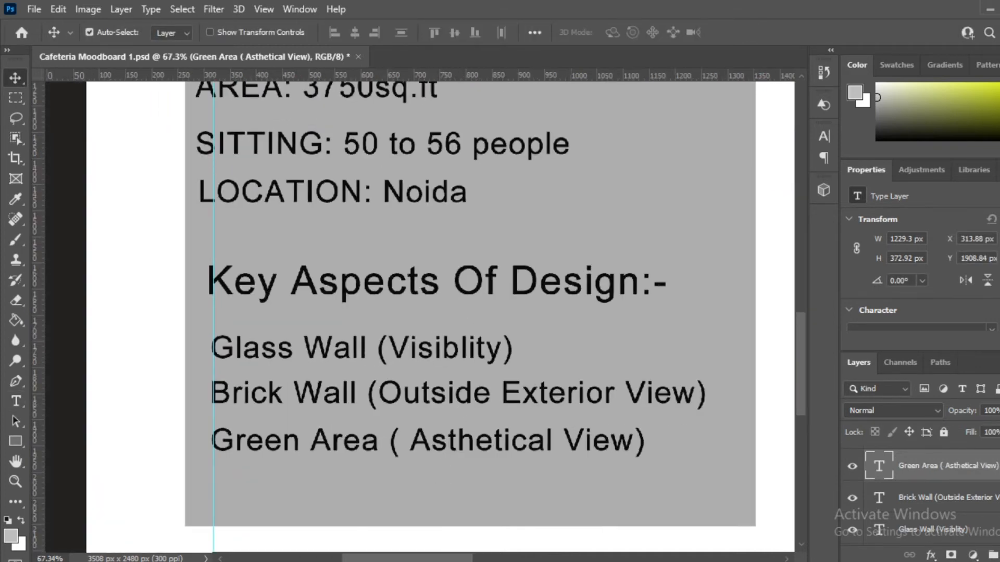
click(459, 411)
scroll(458, 411, down, 4)
scroll(367, 228, down, 5)
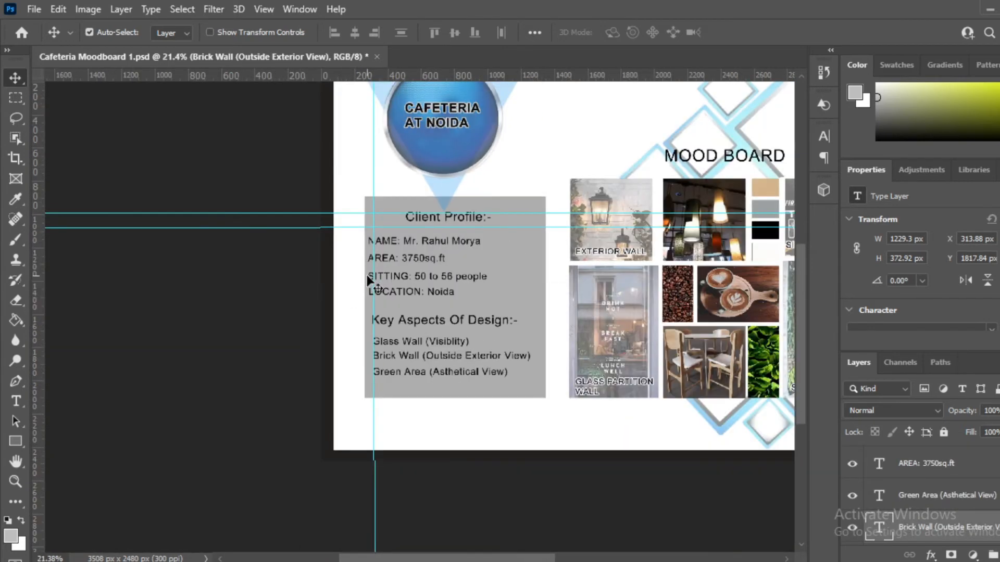
scroll(505, 208, up, 2)
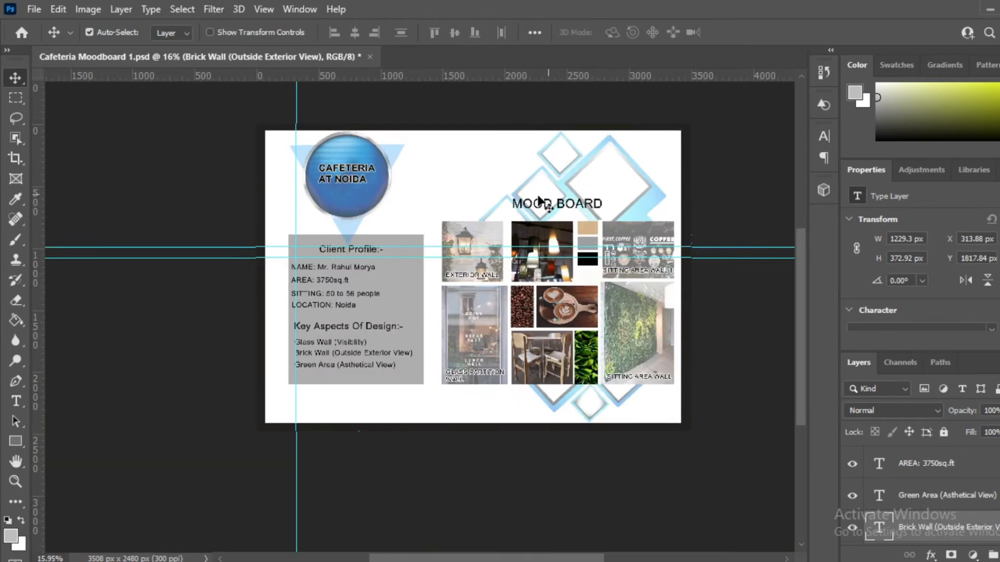
scroll(292, 281, up, 2)
scroll(291, 259, up, 1)
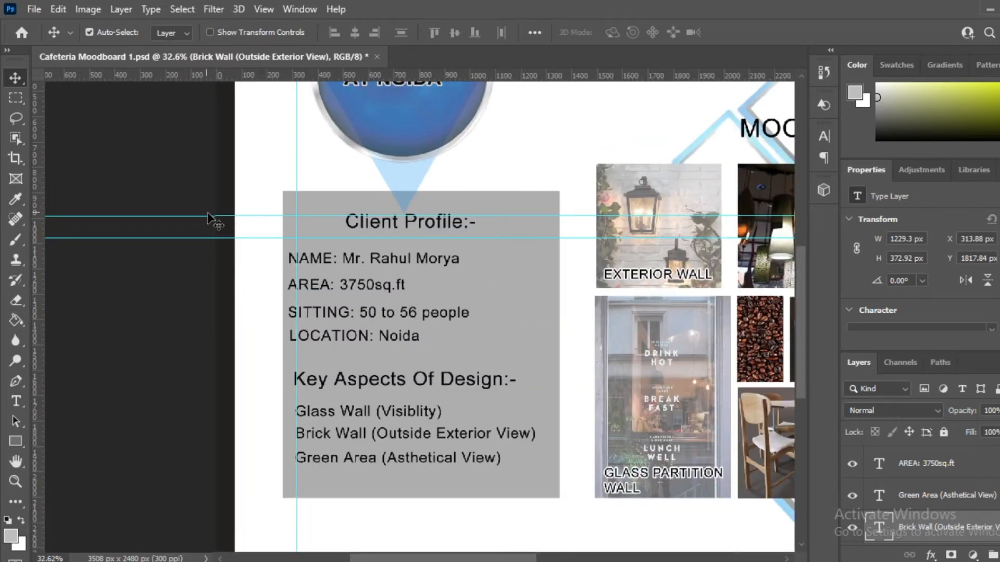
scroll(397, 237, up, 1)
scroll(396, 237, up, 1)
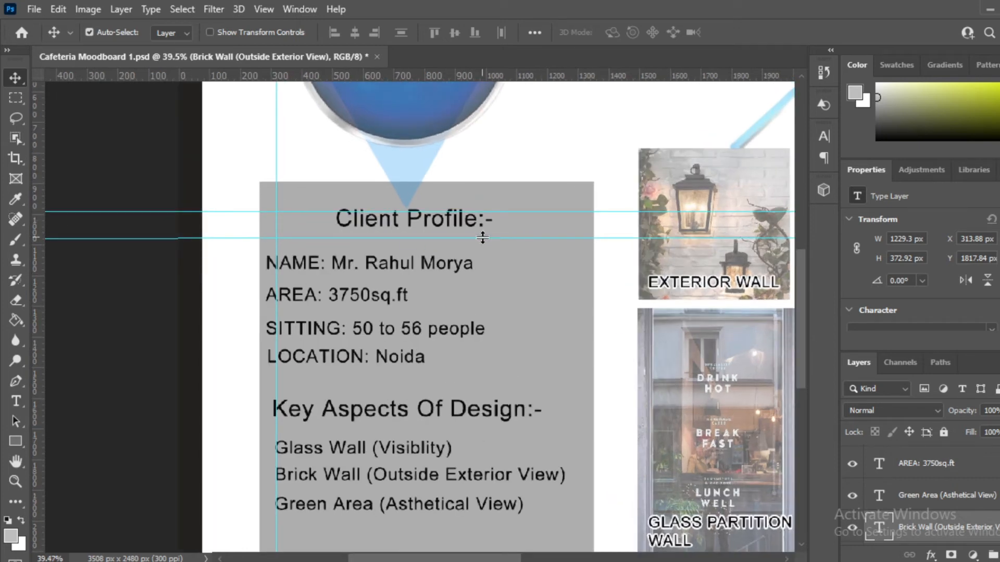
scroll(364, 337, down, 4)
scroll(364, 415, up, 3)
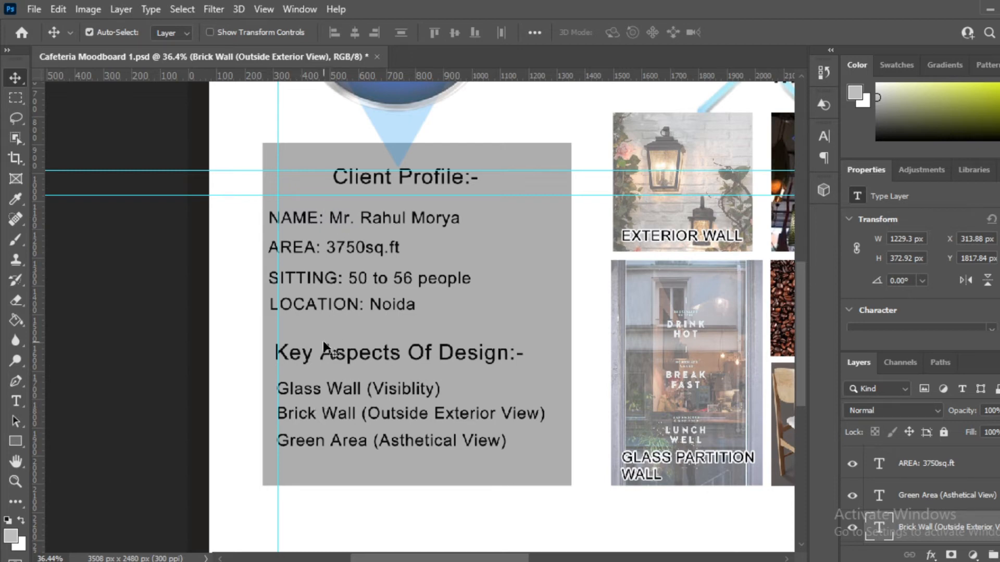
scroll(223, 357, down, 3)
scroll(329, 395, up, 3)
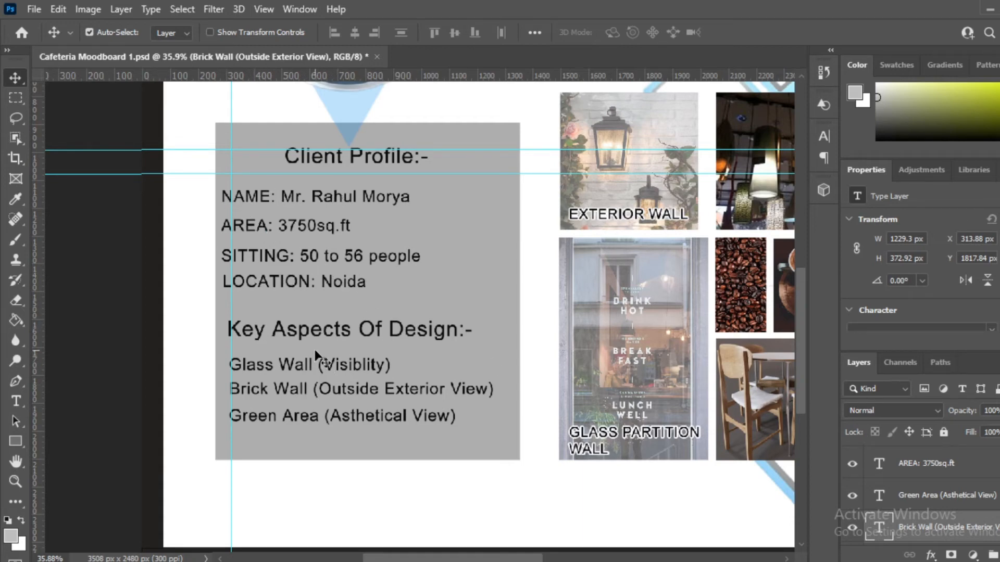
scroll(245, 376, down, 1)
scroll(242, 375, down, 3)
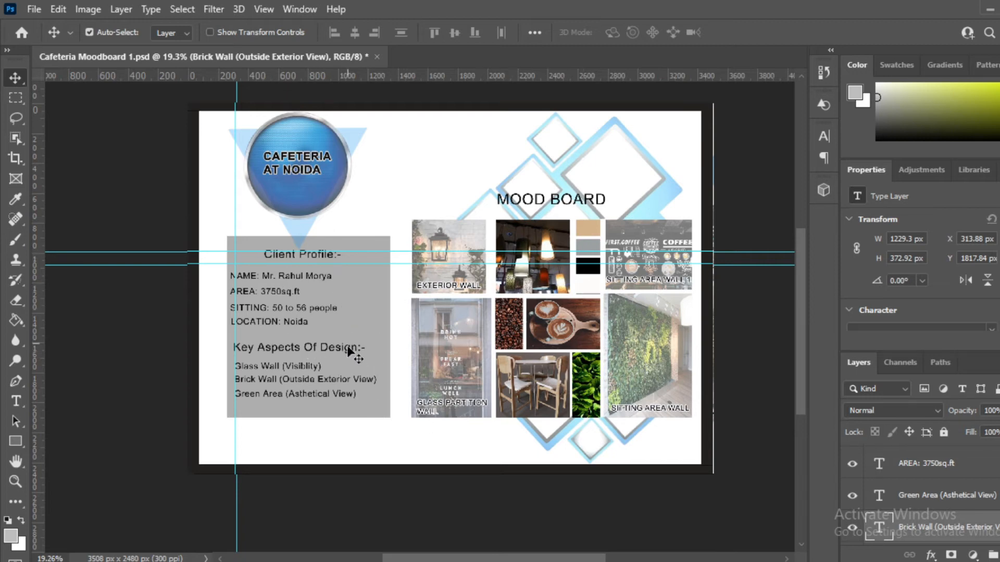
scroll(390, 241, up, 2)
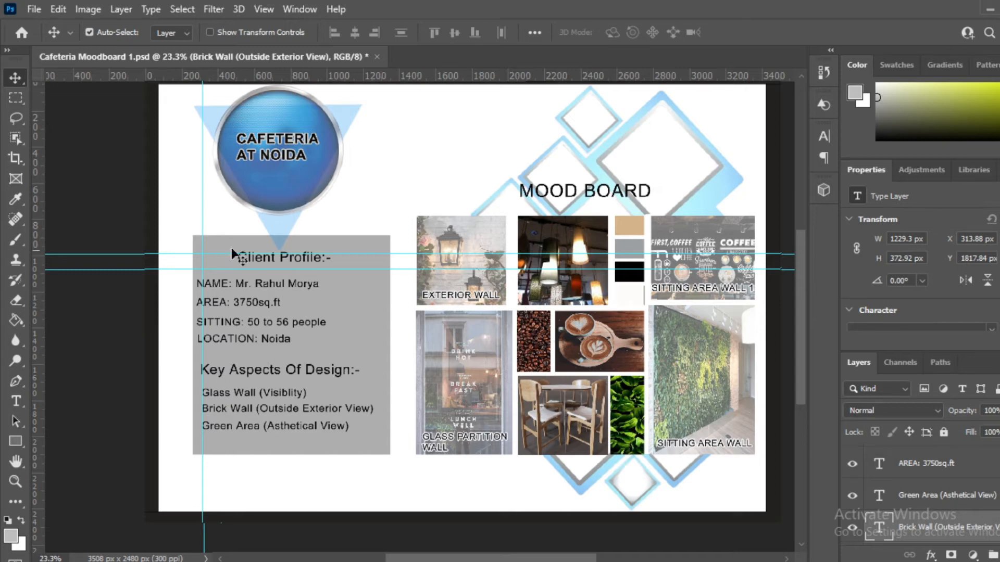
Step: Draw a 133 × 102 px grey rectangle near the mood board's bottom-right corner
scroll(488, 263, up, 2)
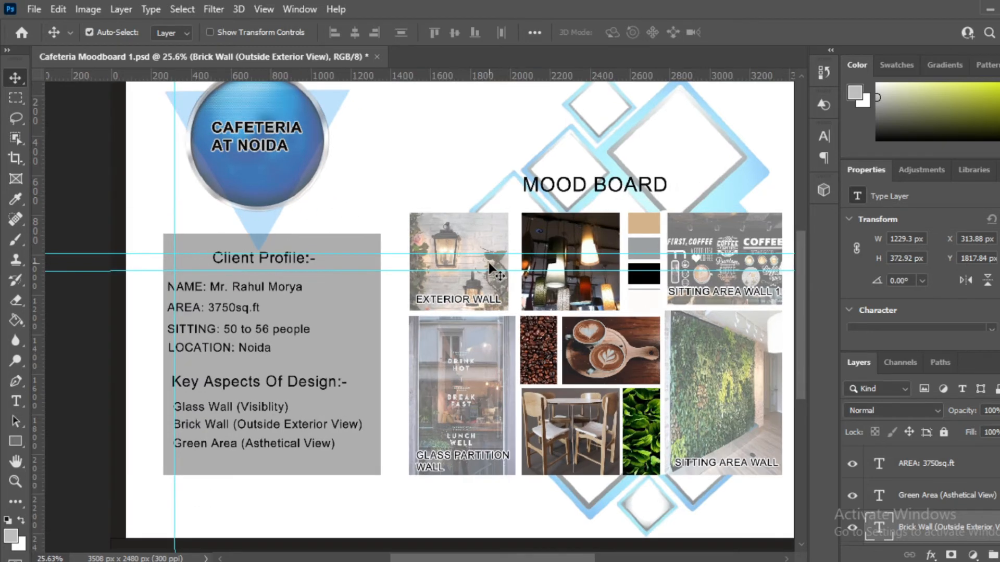
scroll(407, 308, down, 2)
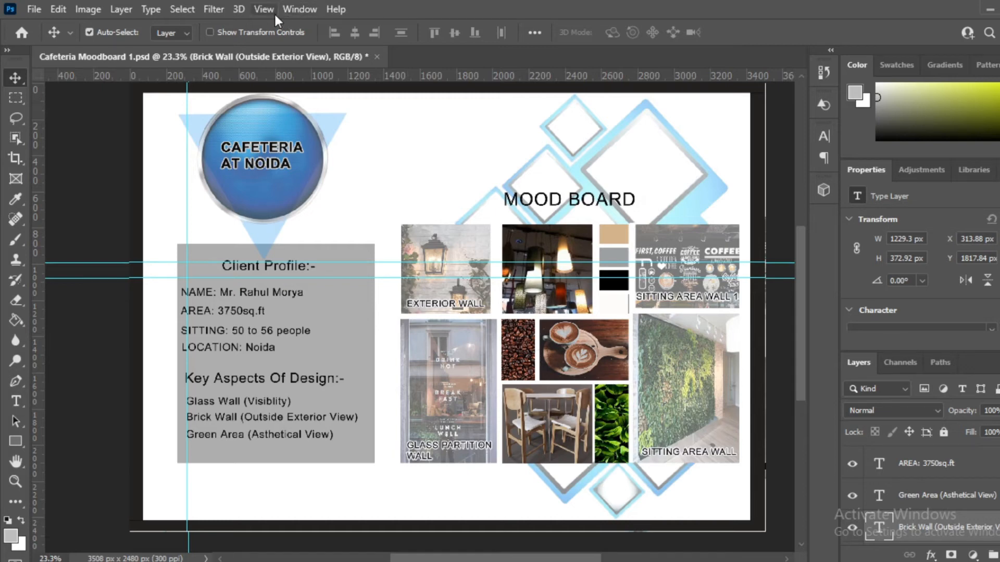
scroll(273, 184, down, 2)
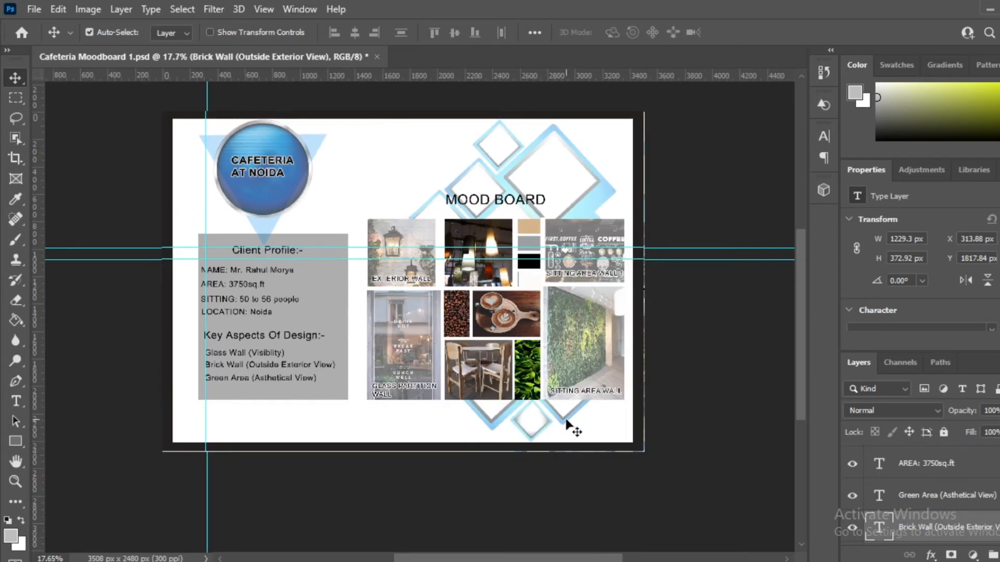
scroll(649, 464, up, 3)
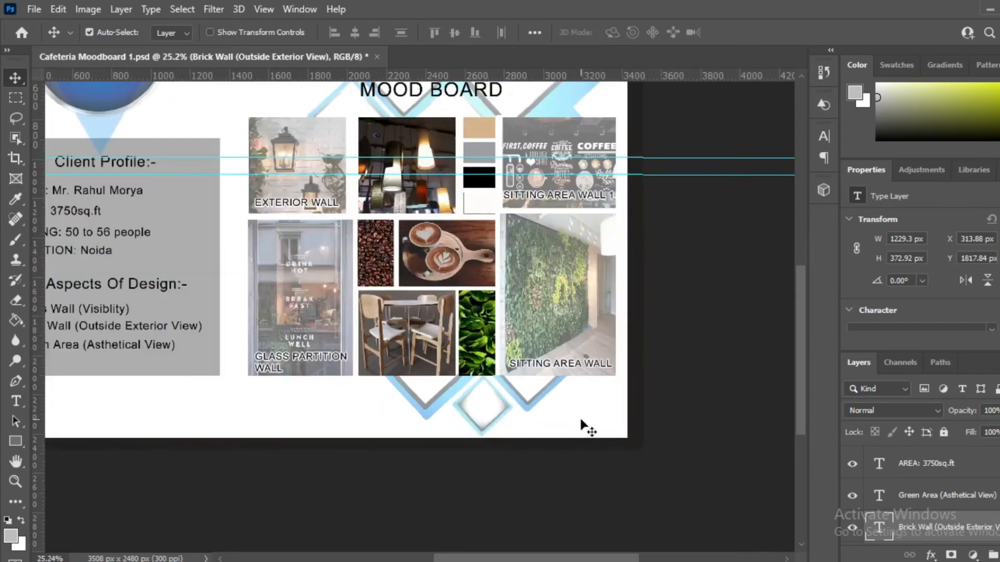
click(16, 441)
scroll(616, 430, up, 4)
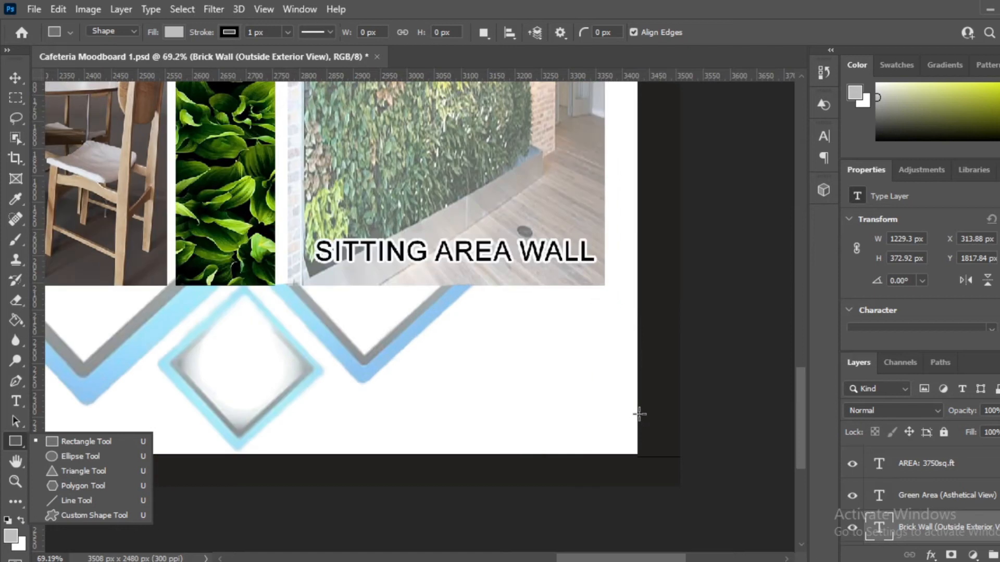
drag(639, 400, 568, 455)
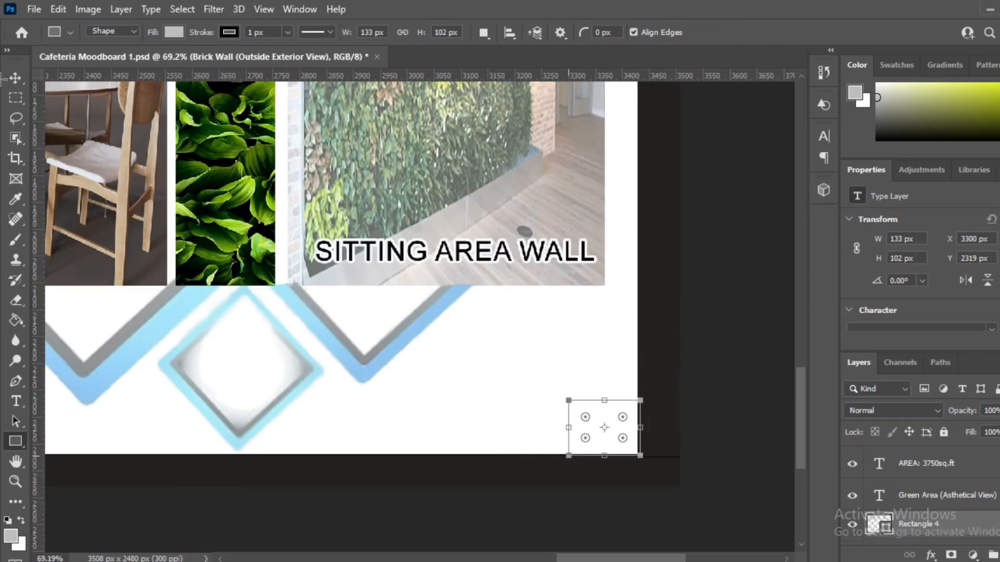
Step: Snap the grey box flush into the page's bottom-right corner
key(v)
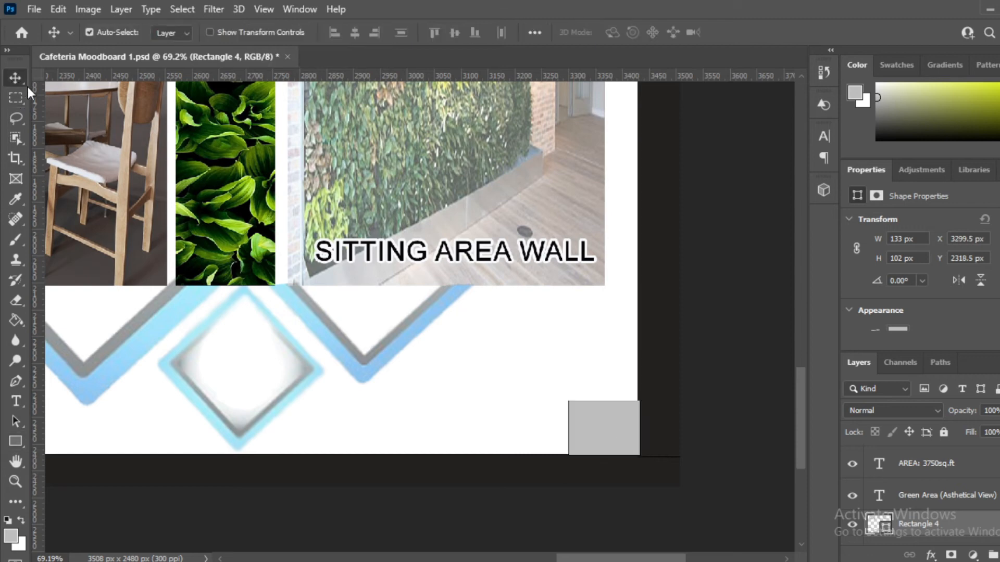
drag(603, 423, 604, 436)
scroll(644, 469, up, 3)
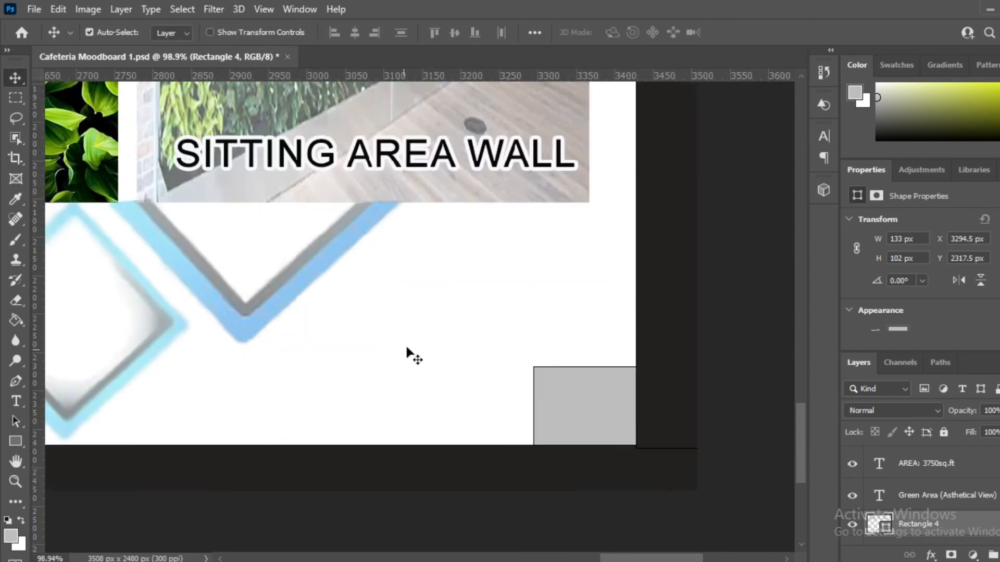
scroll(610, 396, up, 2)
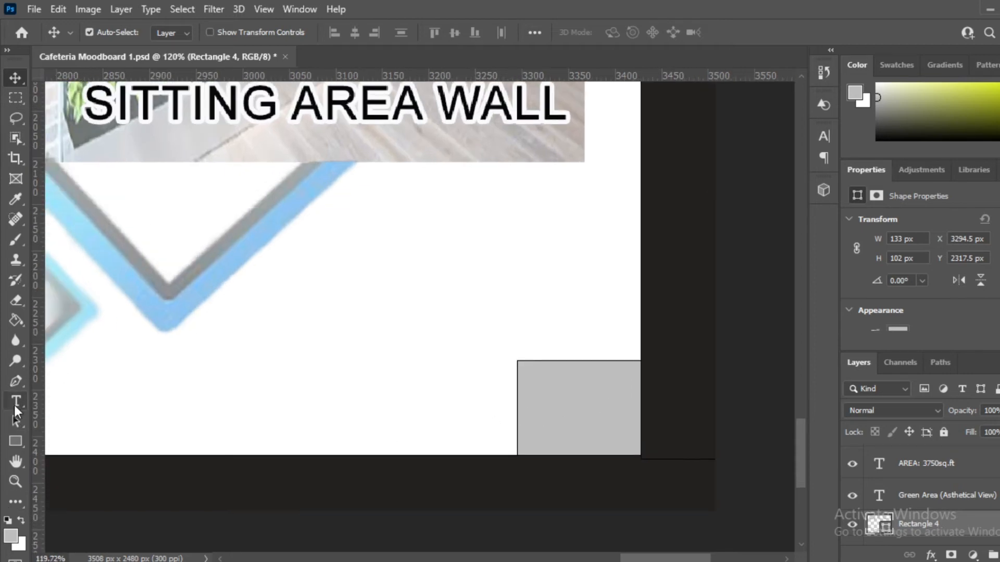
scroll(575, 364, down, 10)
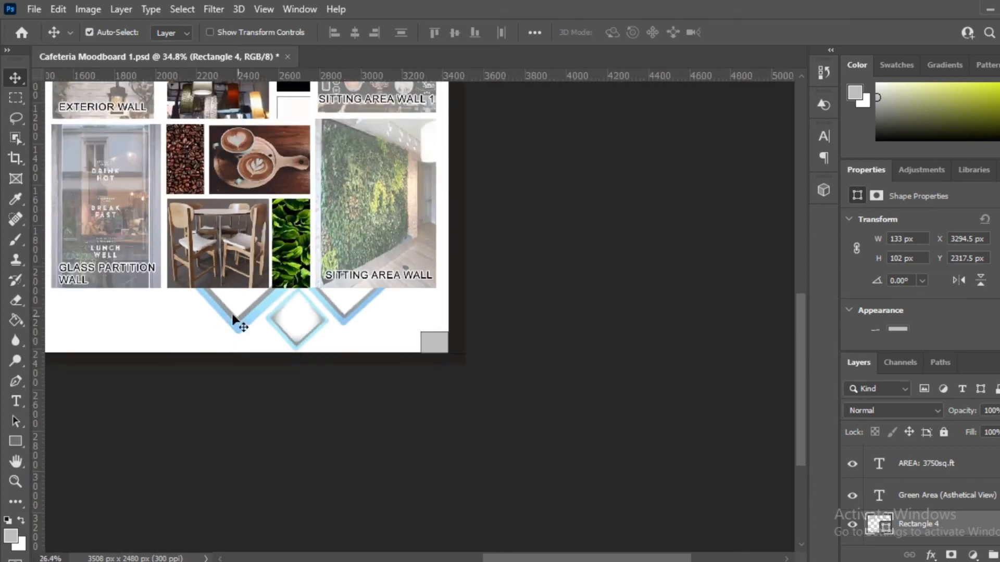
scroll(233, 319, up, 5)
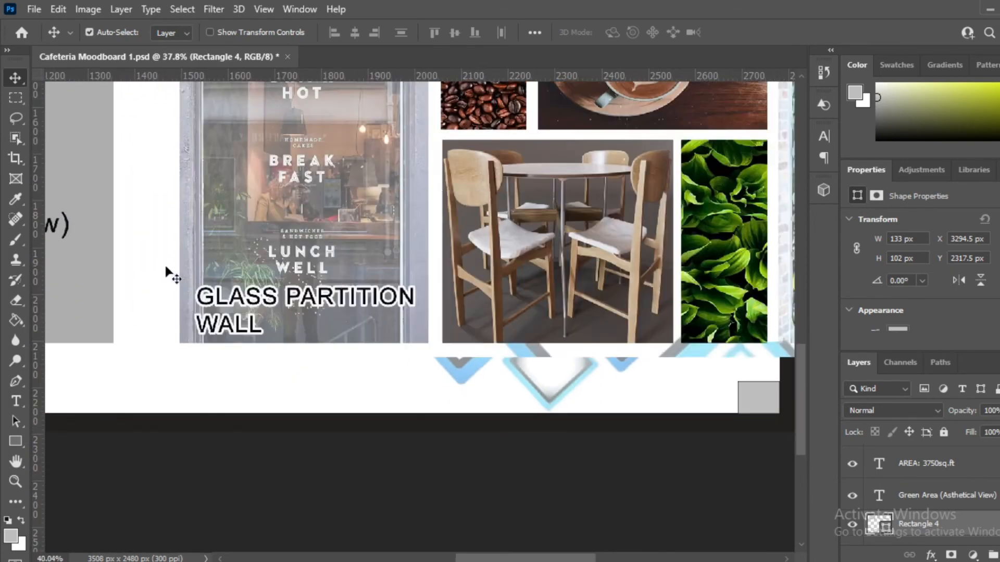
scroll(345, 277, down, 4)
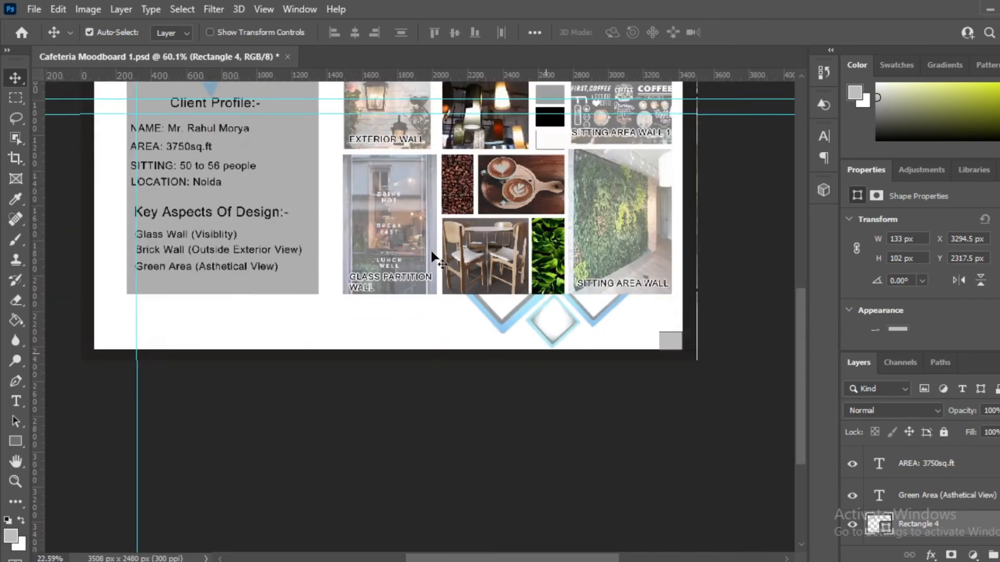
scroll(188, 245, down, 2)
scroll(239, 152, up, 5)
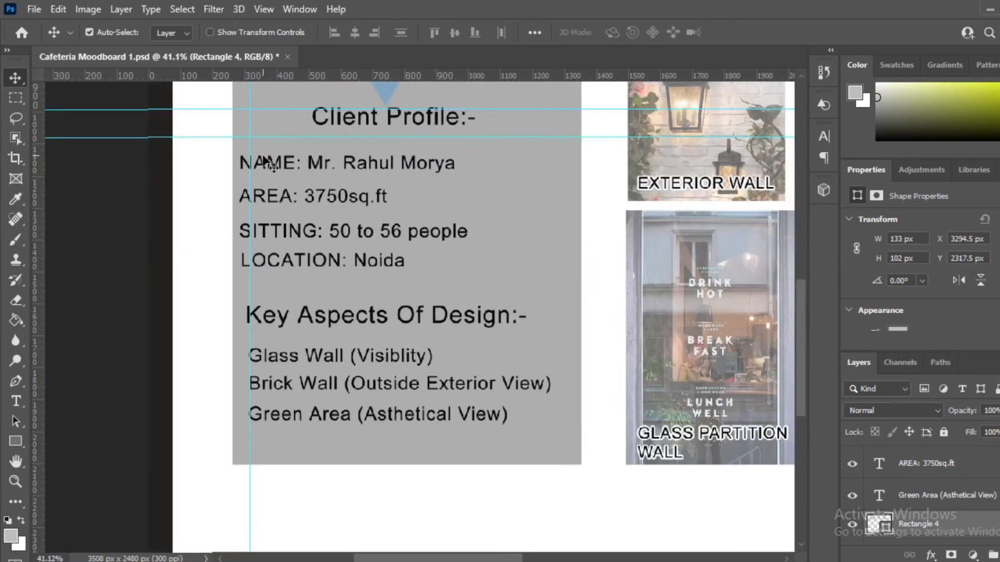
scroll(265, 163, up, 2)
Step: Duplicate the client NAME text line and move the copy toward the bottom-right corner
click(264, 169)
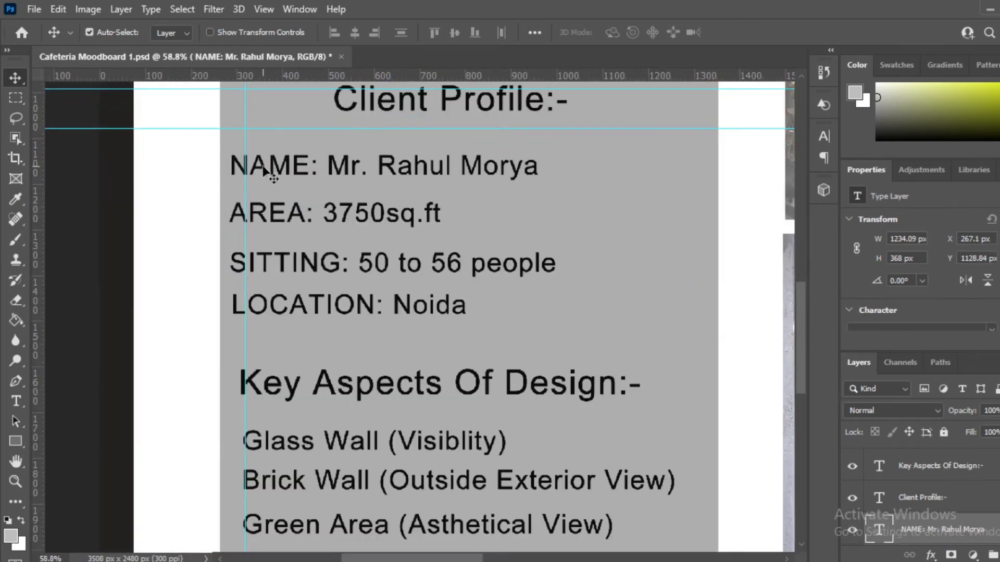
drag(264, 169, 612, 457)
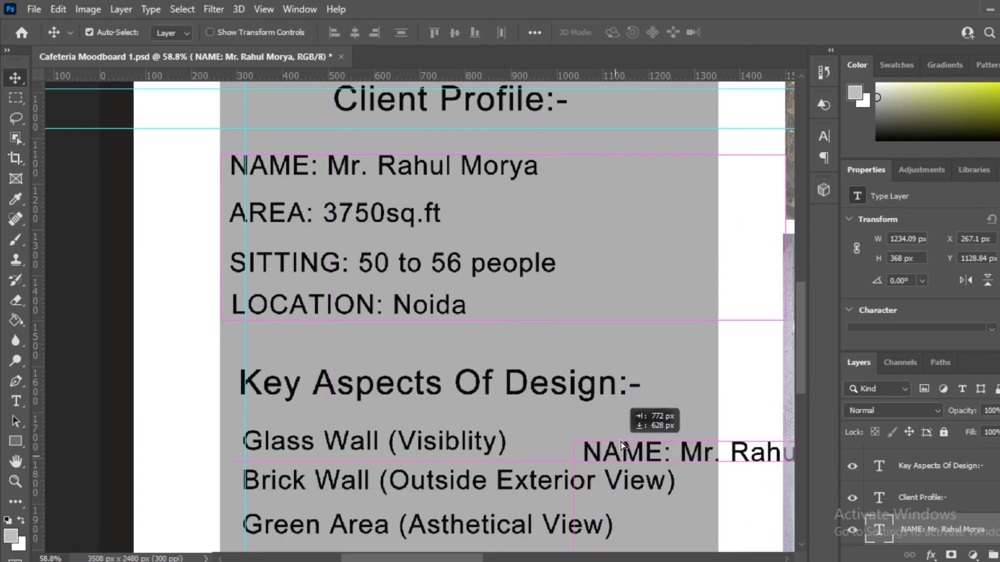
scroll(513, 333, down, 4)
scroll(524, 333, down, 2)
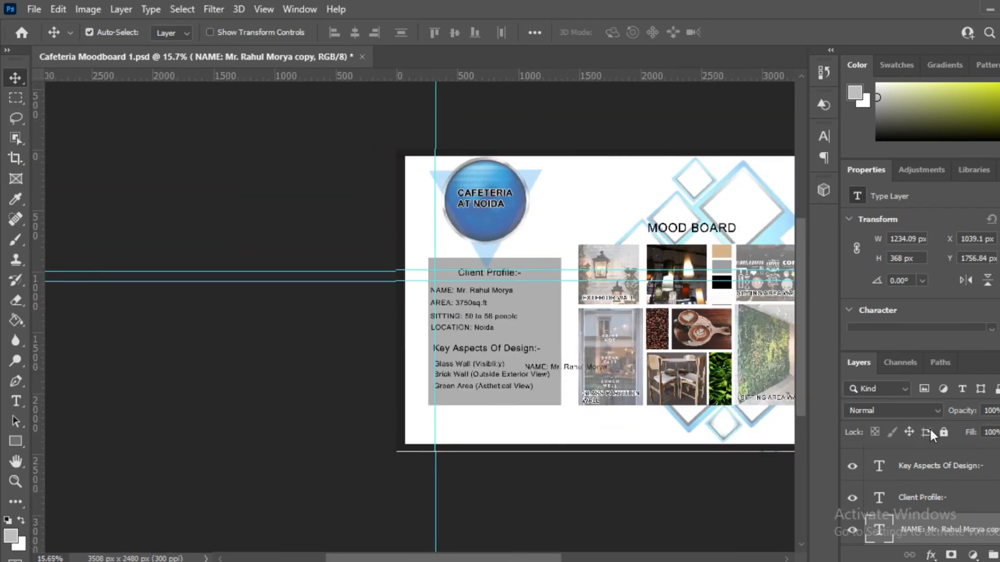
scroll(552, 354, down, 2)
scroll(769, 440, up, 5)
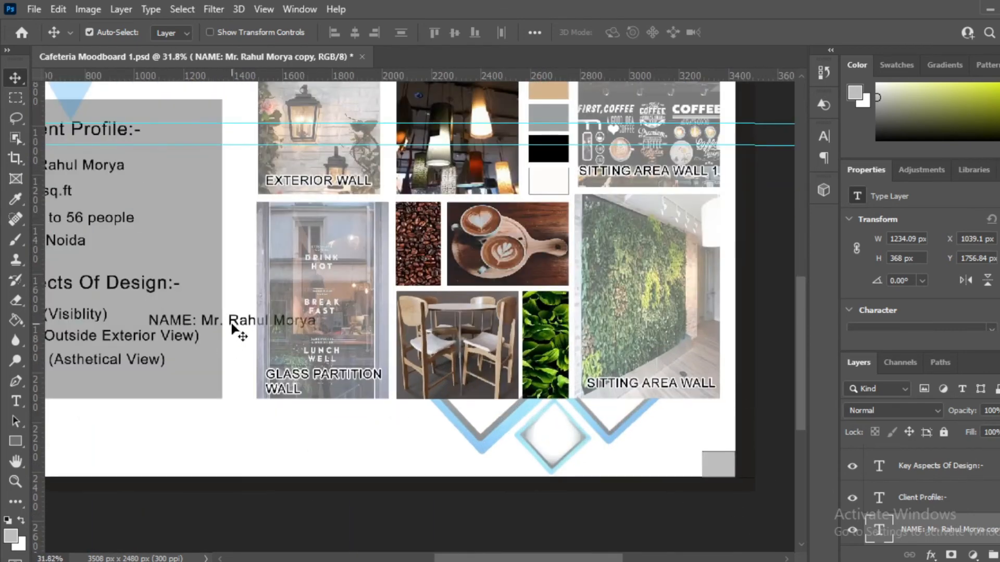
drag(239, 327, 655, 453)
Step: Replace the copied text with the number 1
double_click(655, 452)
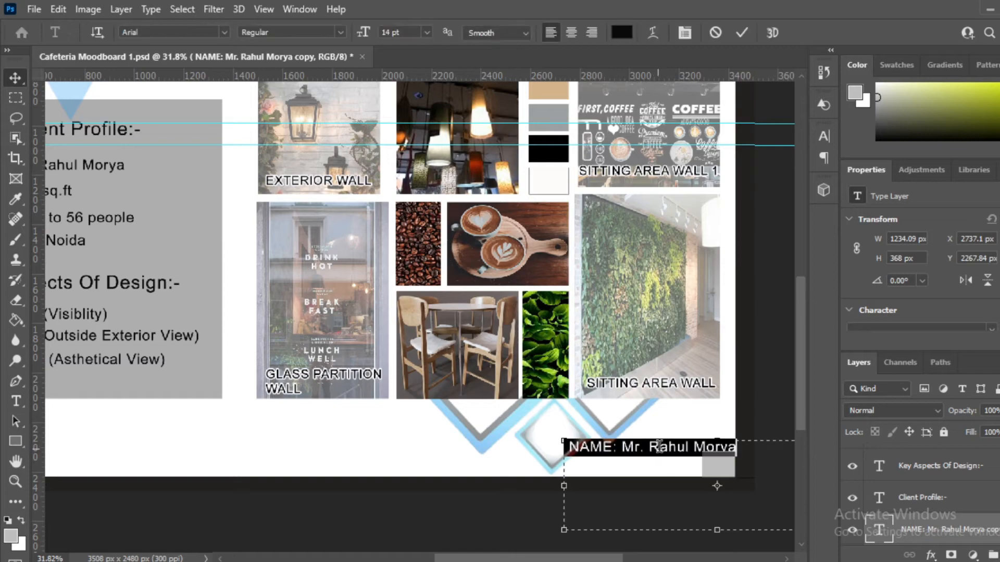
scroll(729, 487, up, 1)
scroll(729, 488, up, 4)
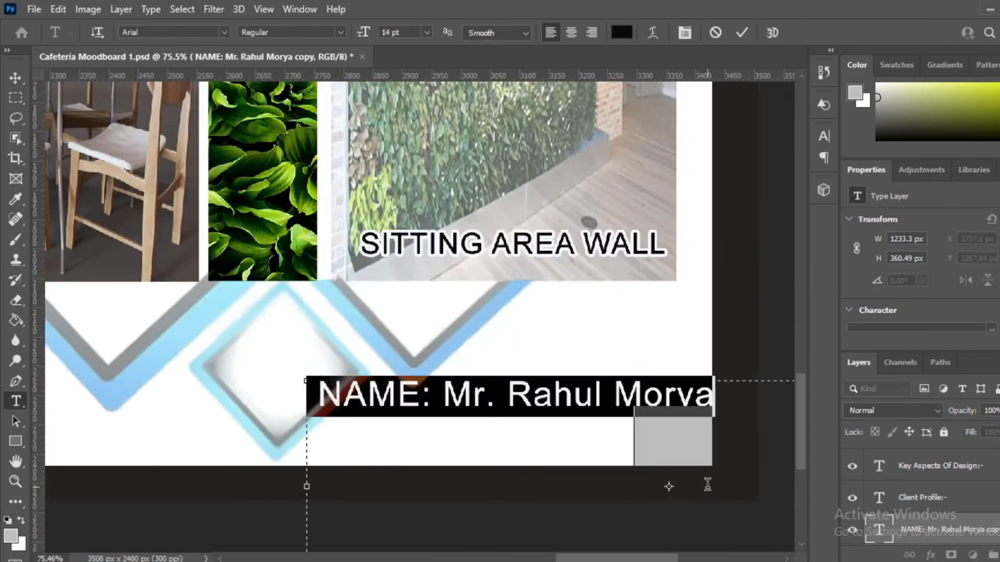
text(1)
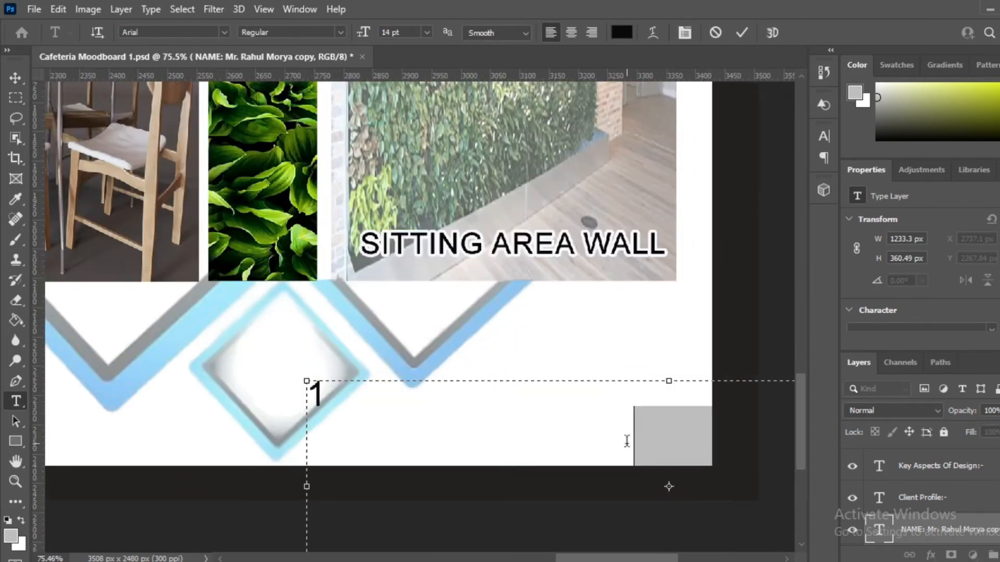
click(15, 77)
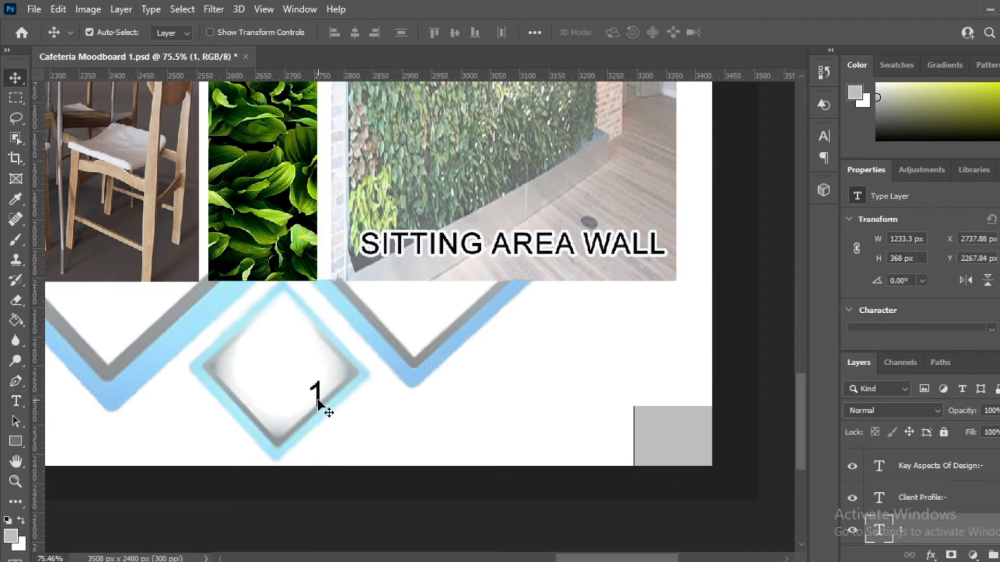
Step: Stack the 1 layer above Rectangle 4 and centre it inside the grey box
drag(320, 401, 597, 416)
scroll(739, 494, up, 2)
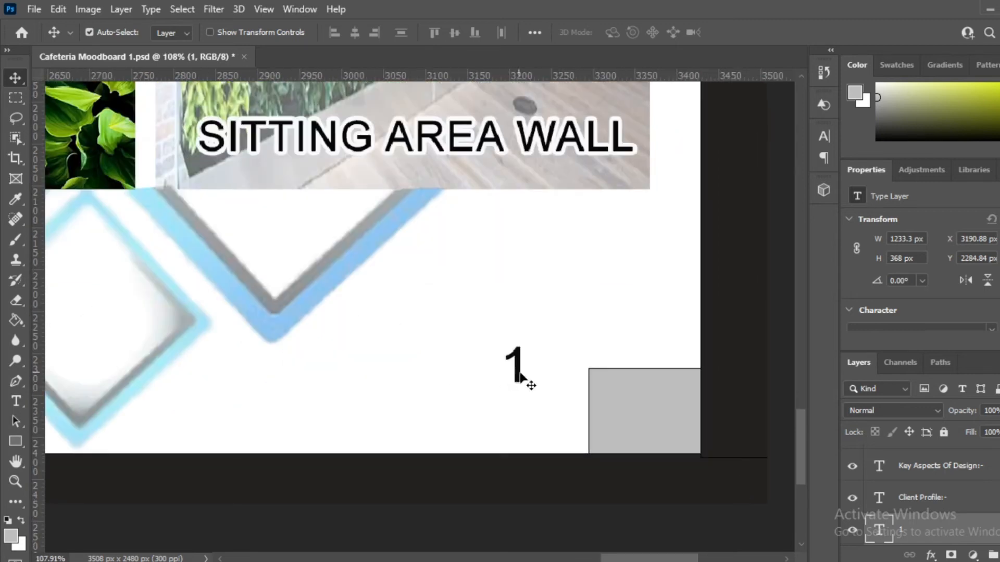
drag(521, 374, 550, 415)
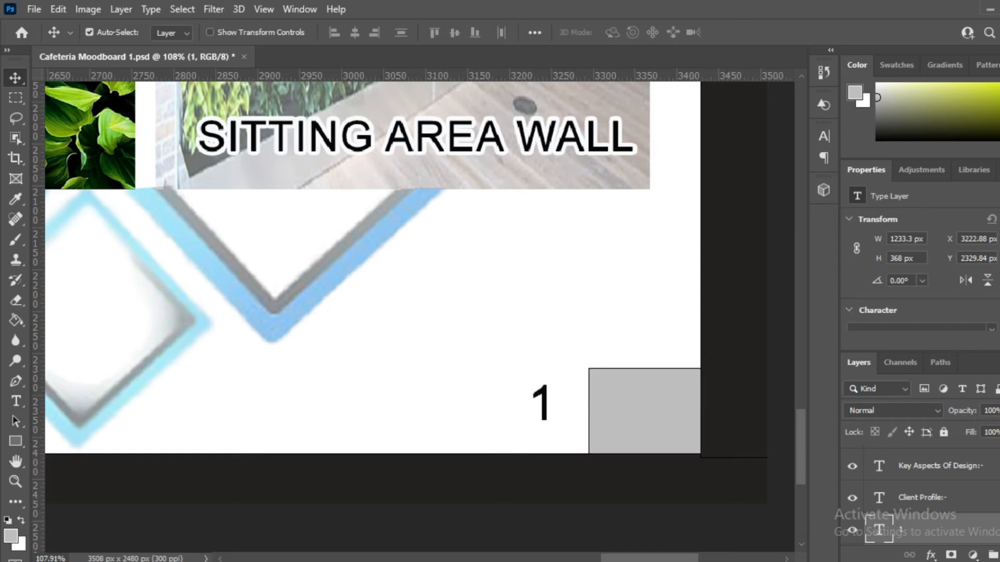
drag(951, 532, 914, 469)
drag(551, 409, 657, 417)
scroll(659, 446, up, 5)
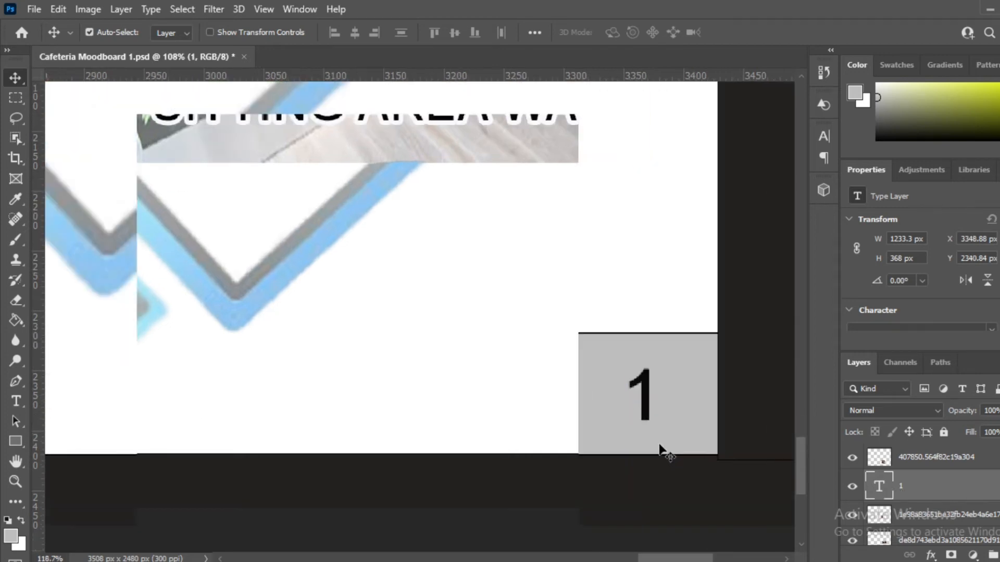
scroll(651, 433, up, 2)
drag(646, 398, 640, 402)
scroll(660, 380, down, 3)
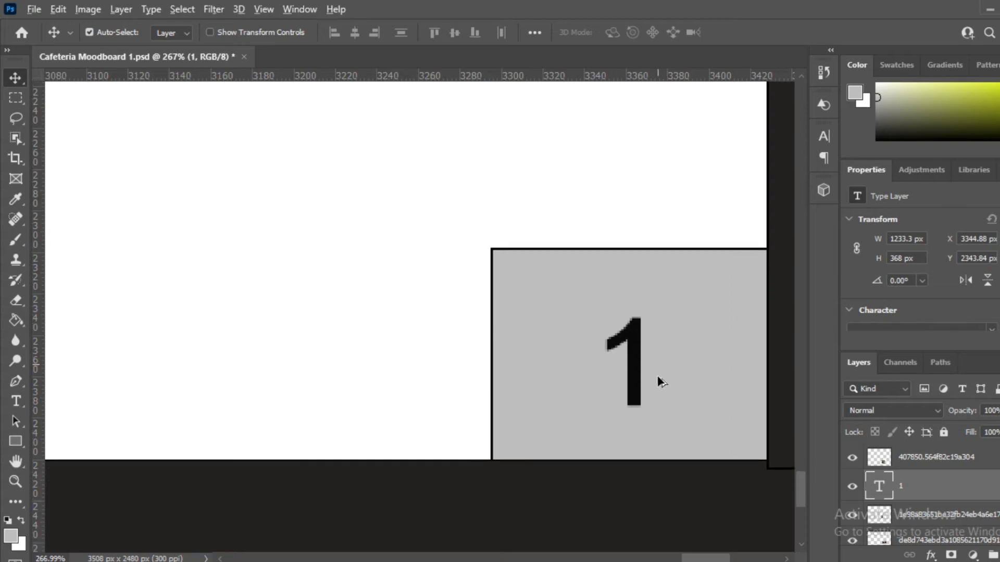
scroll(663, 362, down, 1)
scroll(668, 361, down, 8)
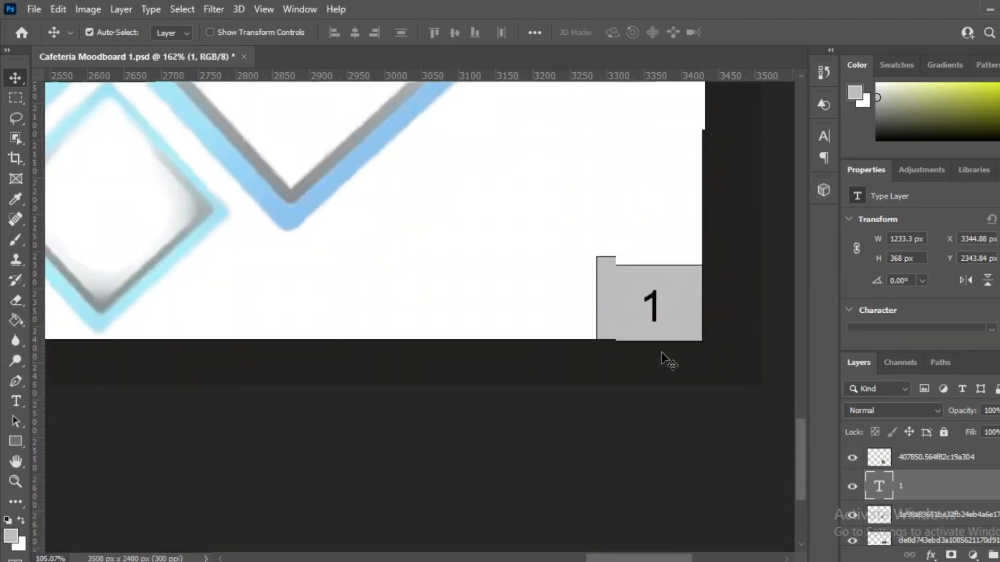
scroll(604, 316, down, 8)
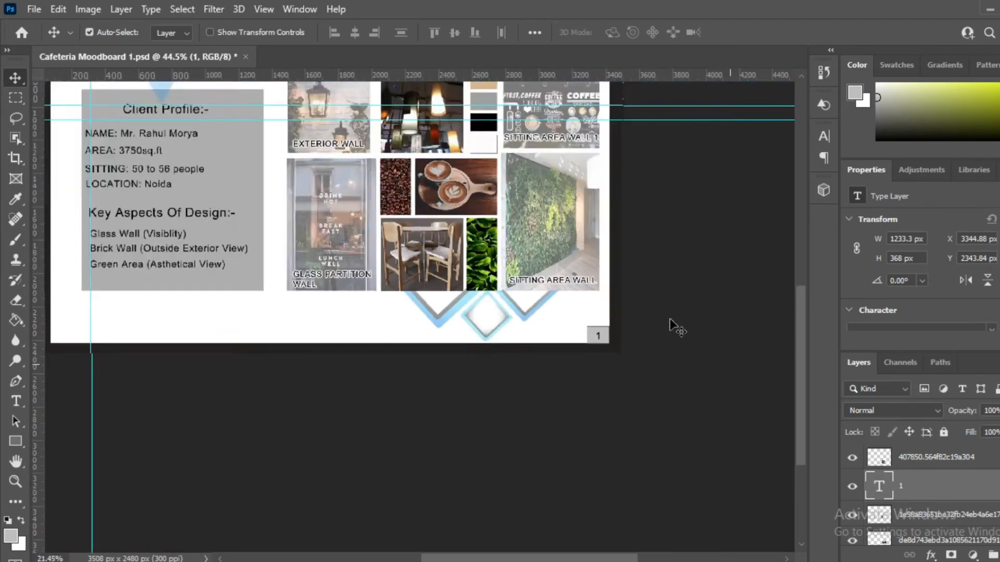
scroll(468, 102, up, 4)
scroll(689, 435, up, 4)
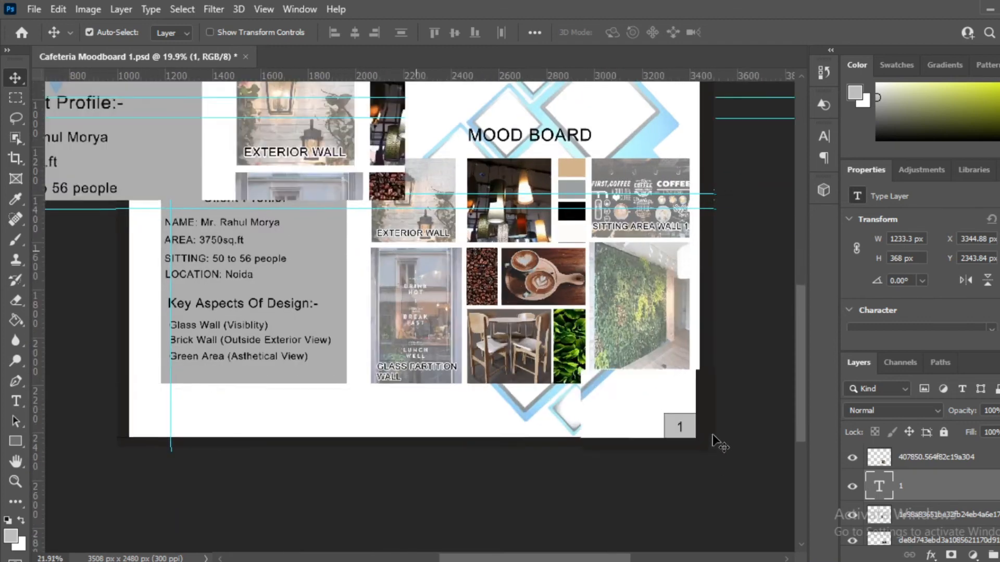
scroll(705, 440, up, 2)
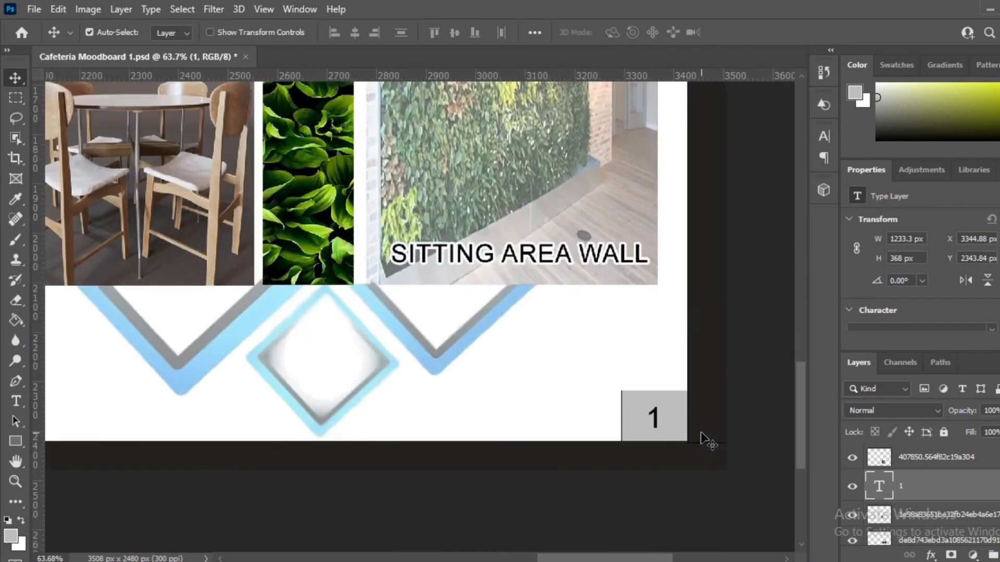
scroll(677, 432, up, 4)
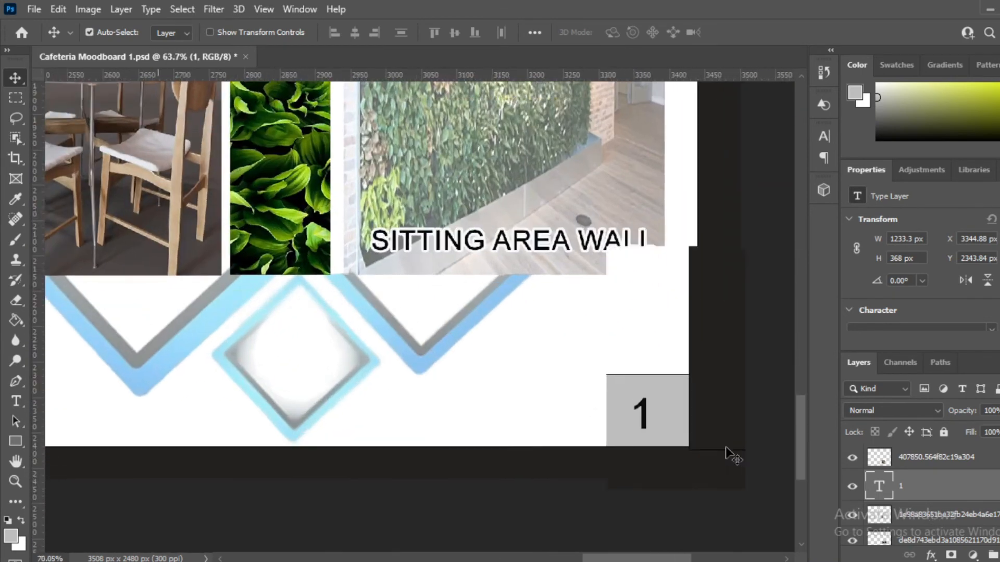
Step: Set the page number 1 to 18 pt
click(625, 419)
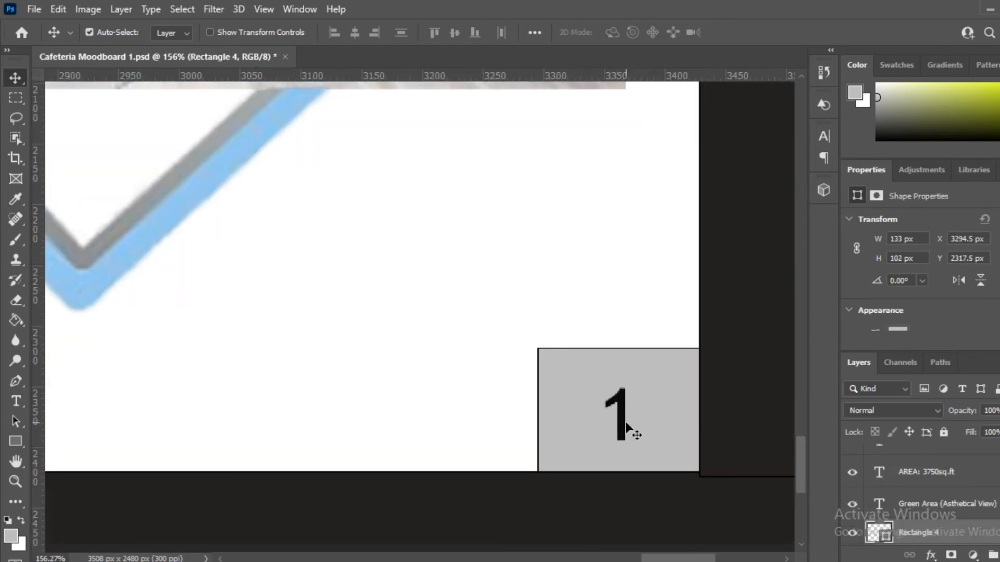
double_click(624, 436)
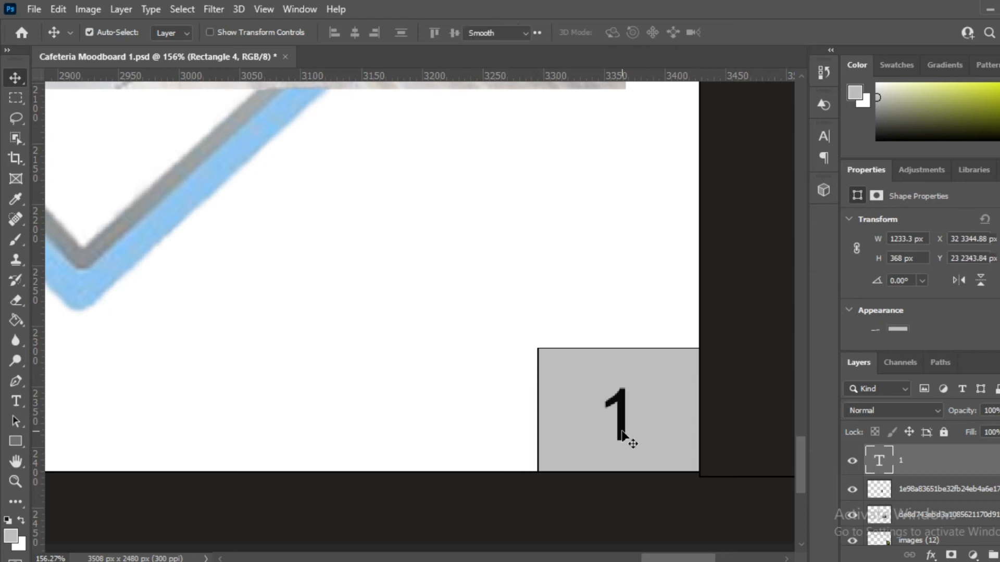
click(428, 33)
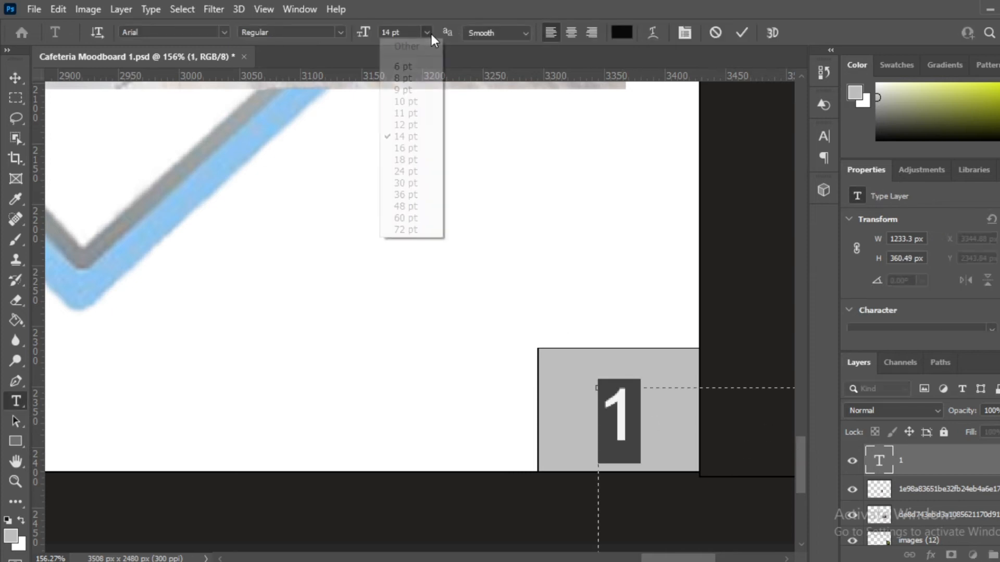
click(435, 162)
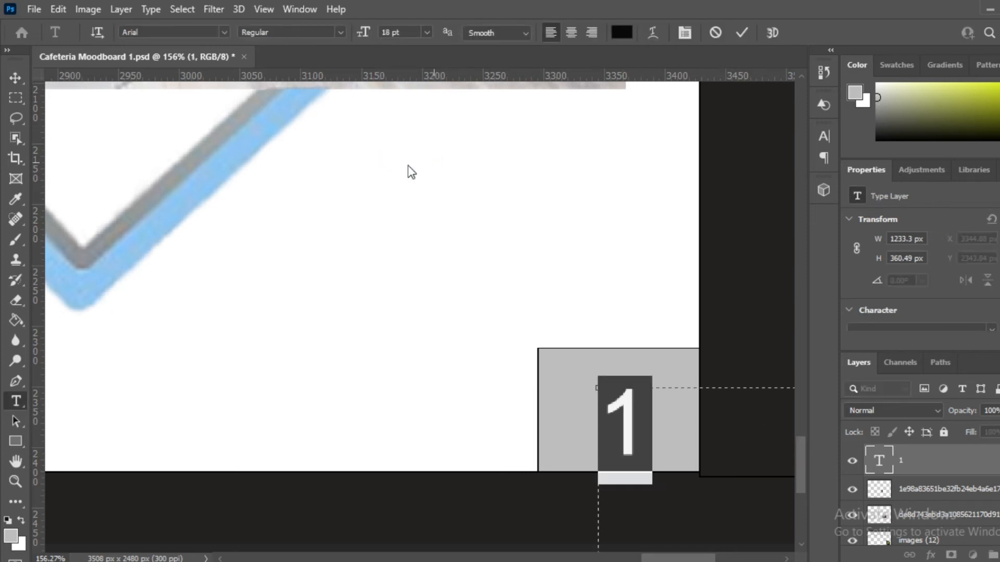
click(20, 77)
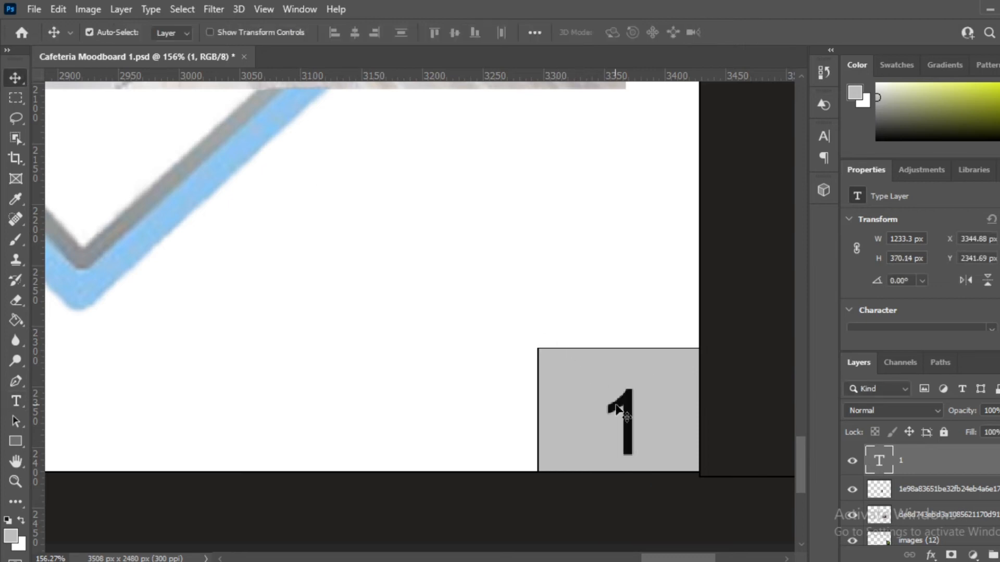
Step: Re-centre the enlarged 1 inside the grey corner box
drag(620, 403, 612, 393)
key(Right)
key(Right)
key(Right)
key(Right)
scroll(610, 392, down, 5)
scroll(614, 392, up, 6)
scroll(663, 370, down, 4)
scroll(662, 377, down, 6)
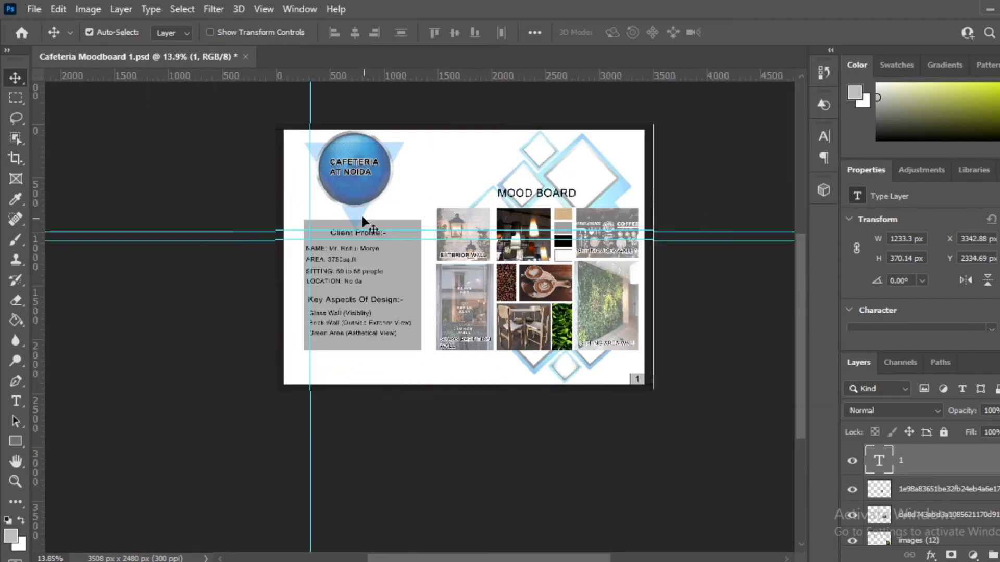
scroll(362, 216, up, 3)
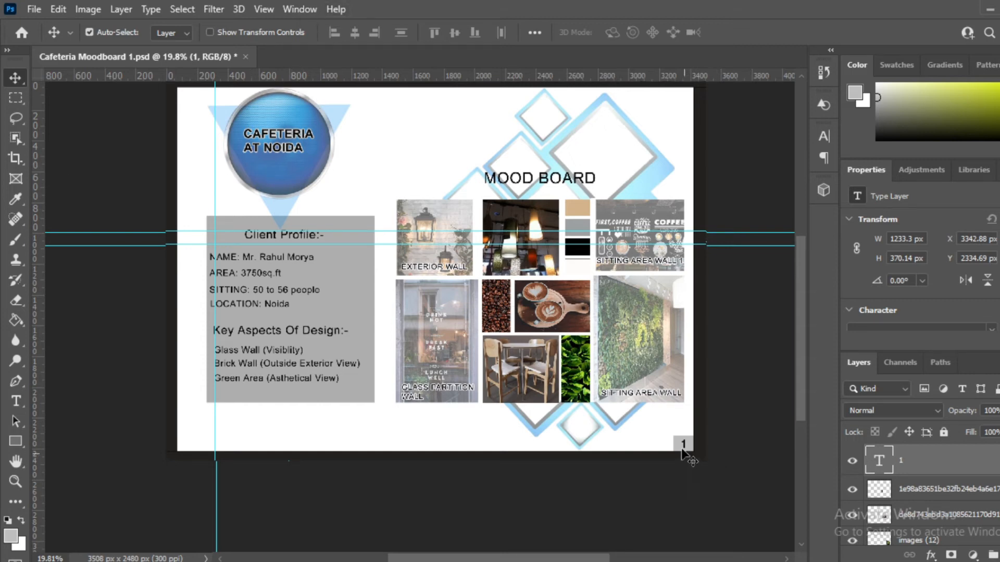
scroll(682, 449, up, 3)
scroll(587, 345, down, 3)
scroll(308, 202, down, 2)
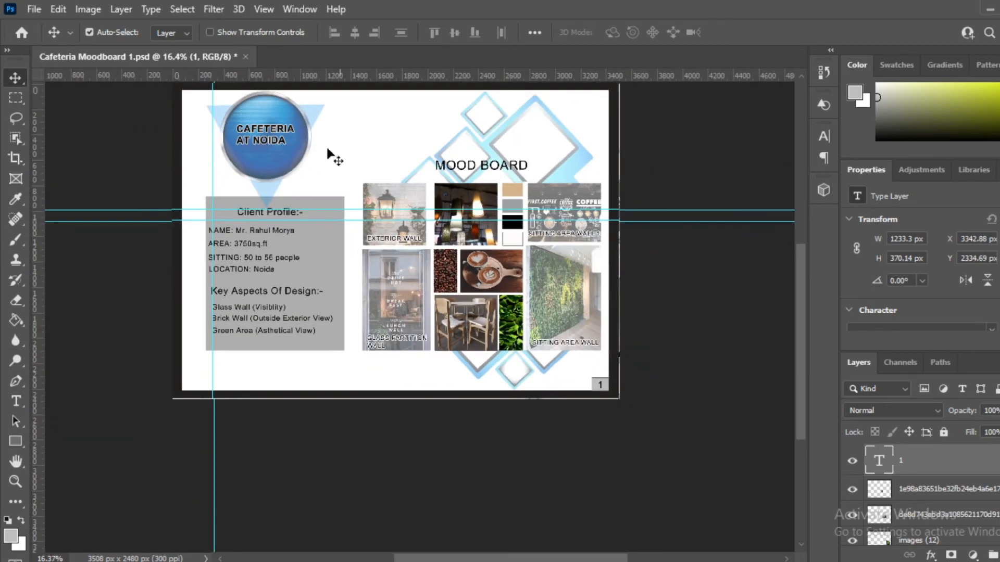
scroll(177, 86, up, 3)
scroll(368, 230, down, 1)
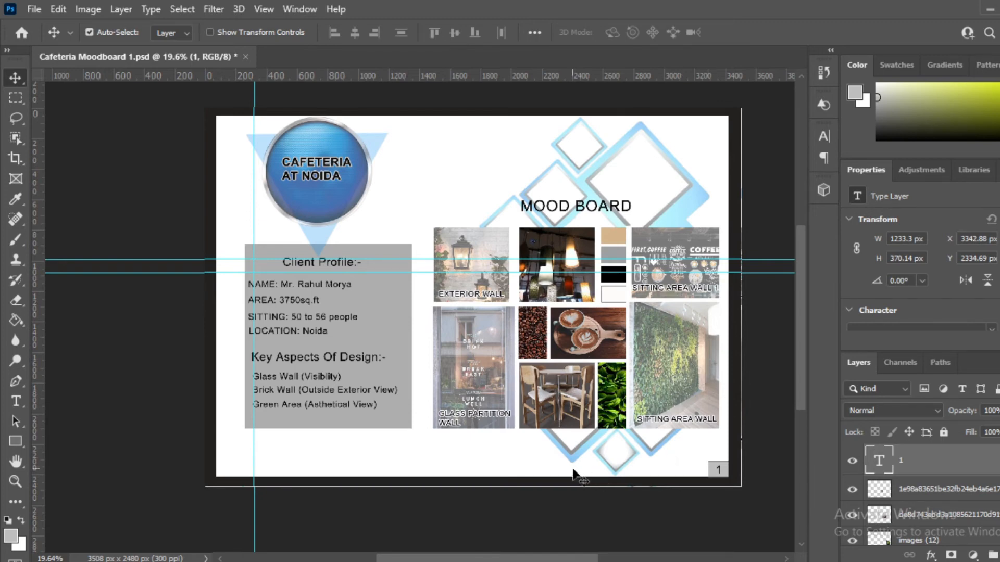
scroll(721, 471, up, 1)
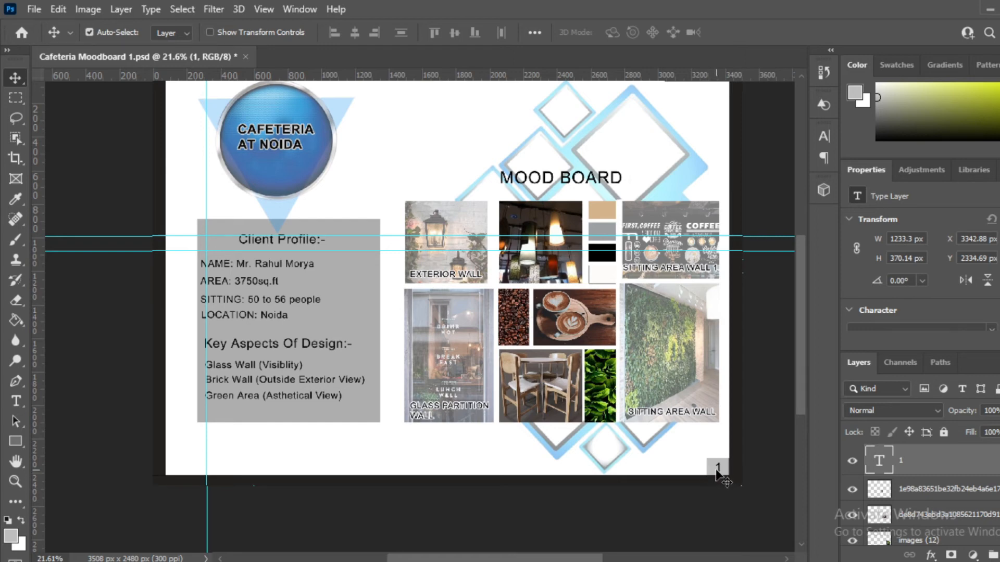
scroll(713, 466, down, 2)
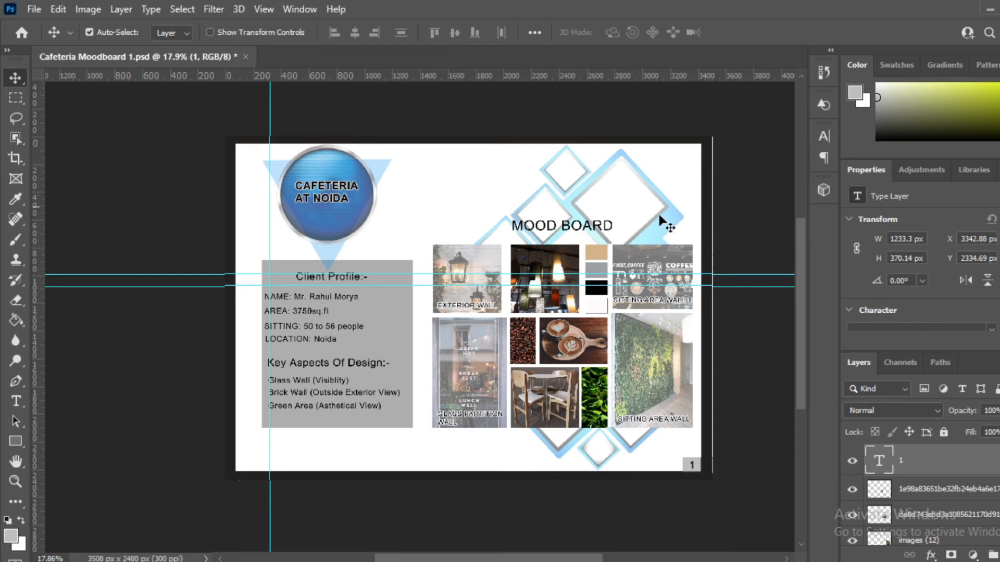
scroll(714, 117, up, 3)
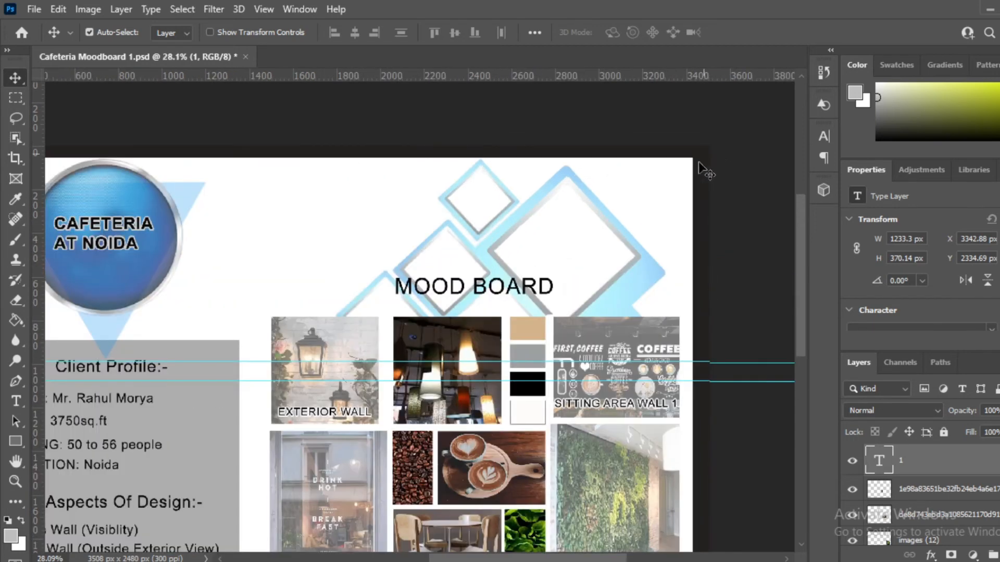
scroll(594, 317, down, 4)
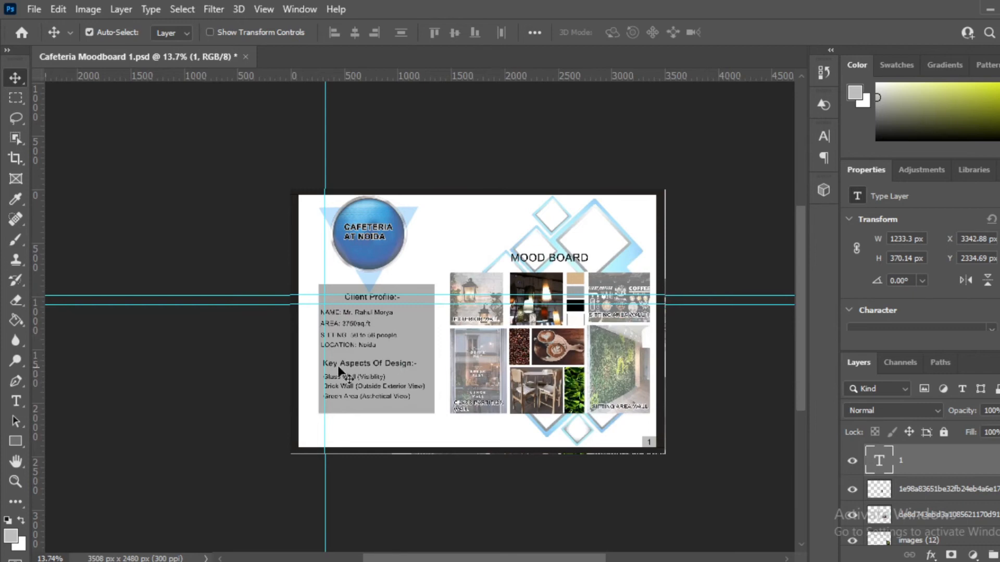
scroll(332, 429, down, 1)
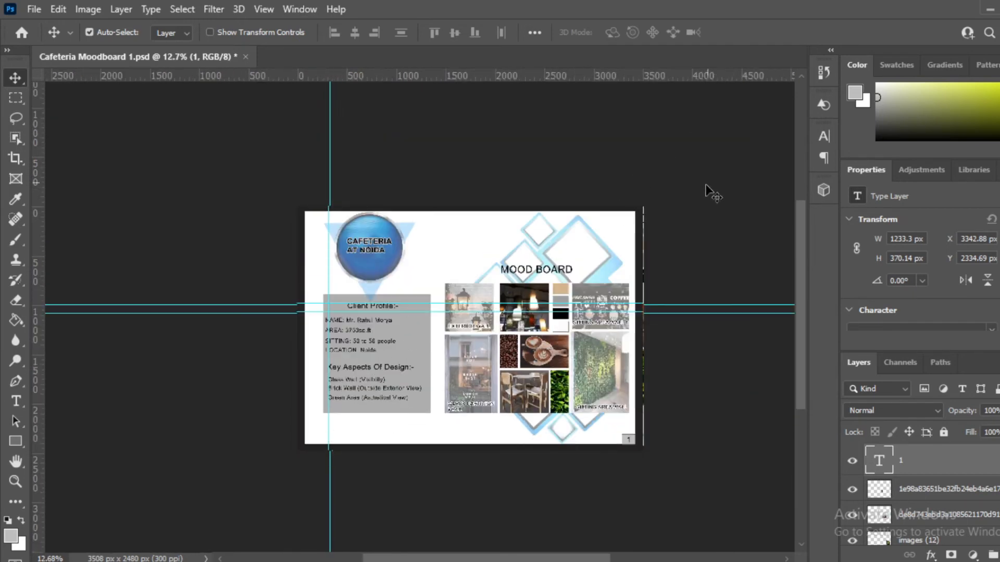
scroll(627, 229, up, 1)
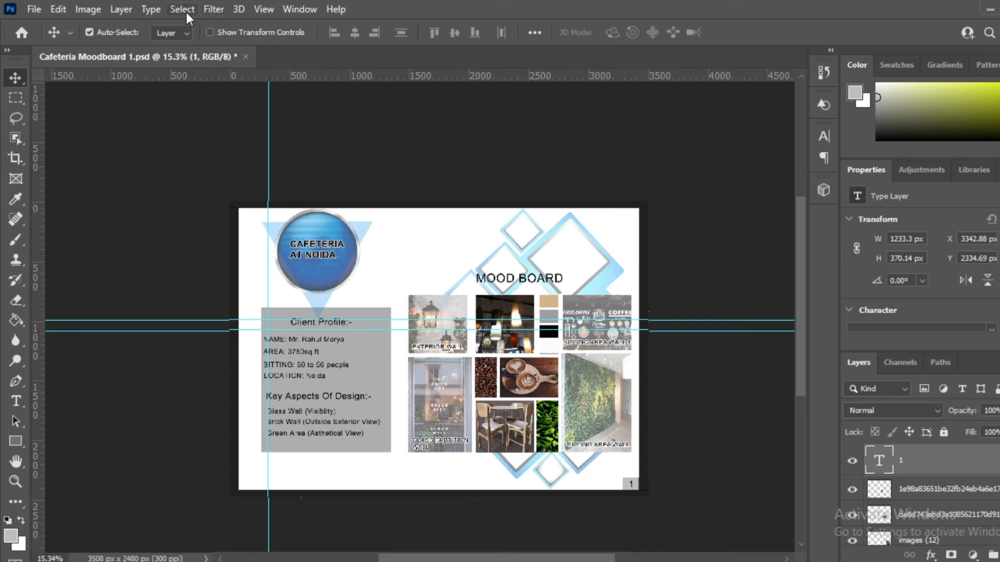
Step: Use View > Clear Guides to remove every cyan guide from the canvas
click(258, 8)
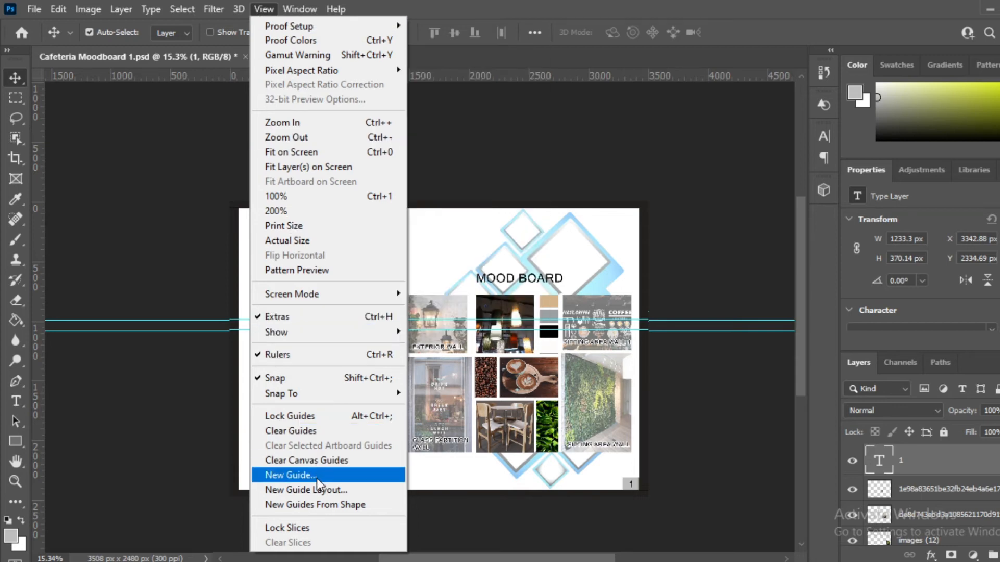
click(363, 435)
scroll(482, 384, up, 1)
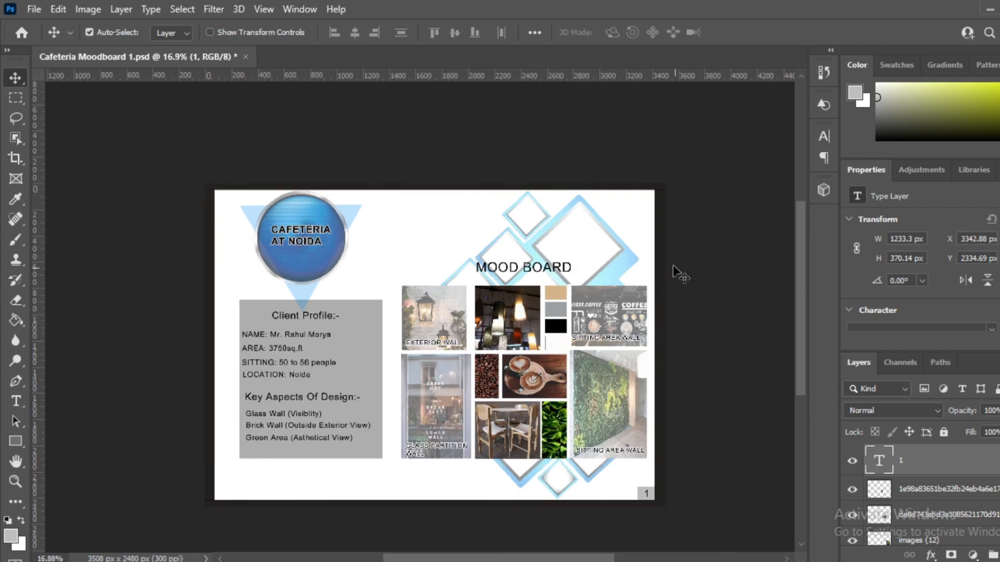
scroll(671, 266, up, 4)
scroll(565, 225, down, 4)
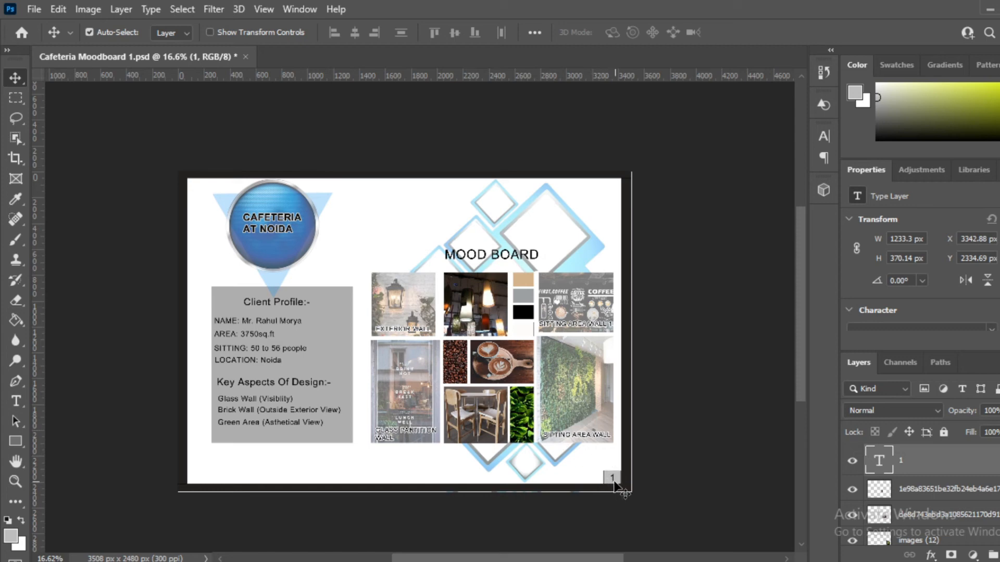
scroll(614, 482, up, 2)
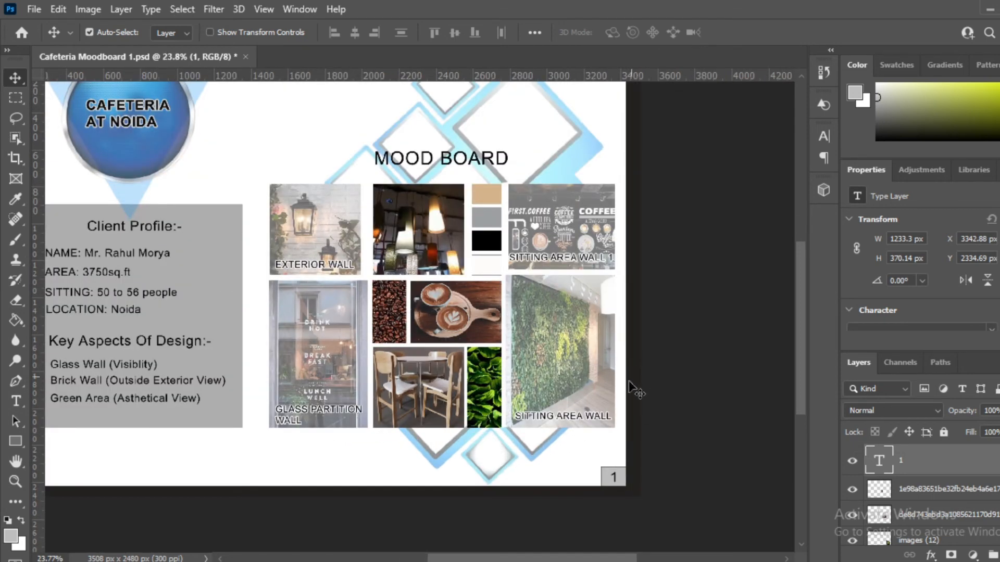
scroll(594, 333, down, 3)
scroll(134, 107, up, 2)
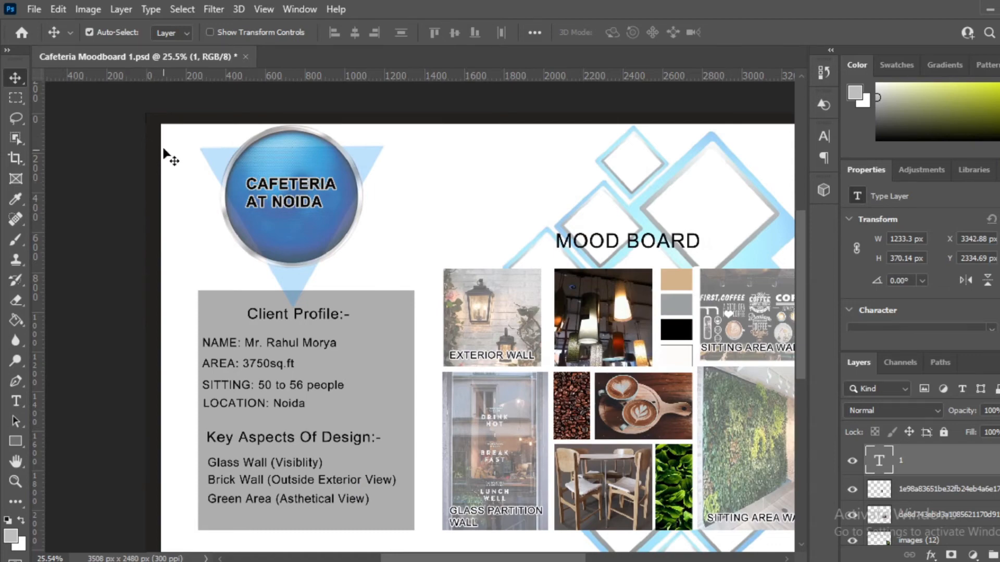
scroll(163, 156, down, 2)
scroll(641, 156, up, 1)
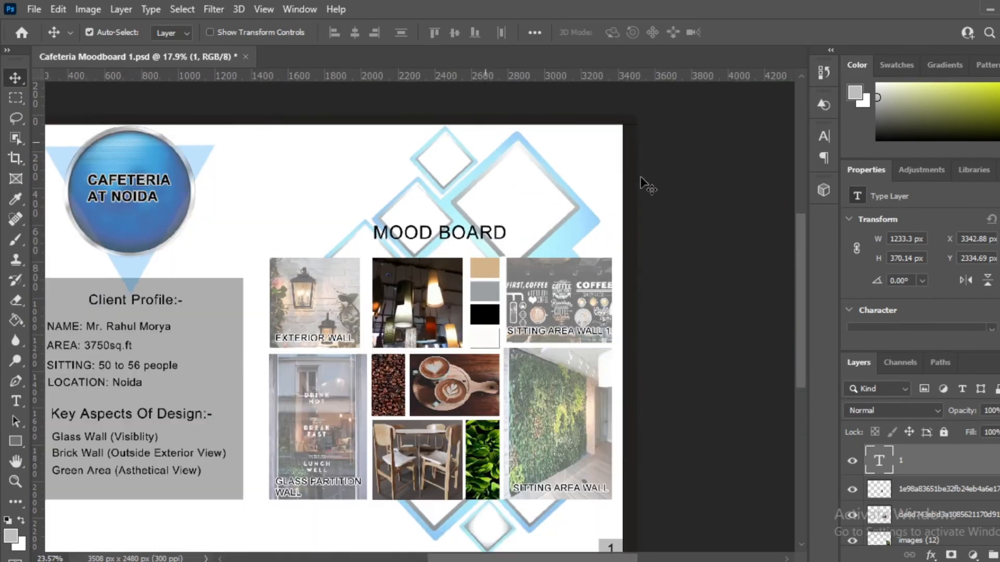
scroll(638, 208, down, 2)
scroll(609, 469, up, 1)
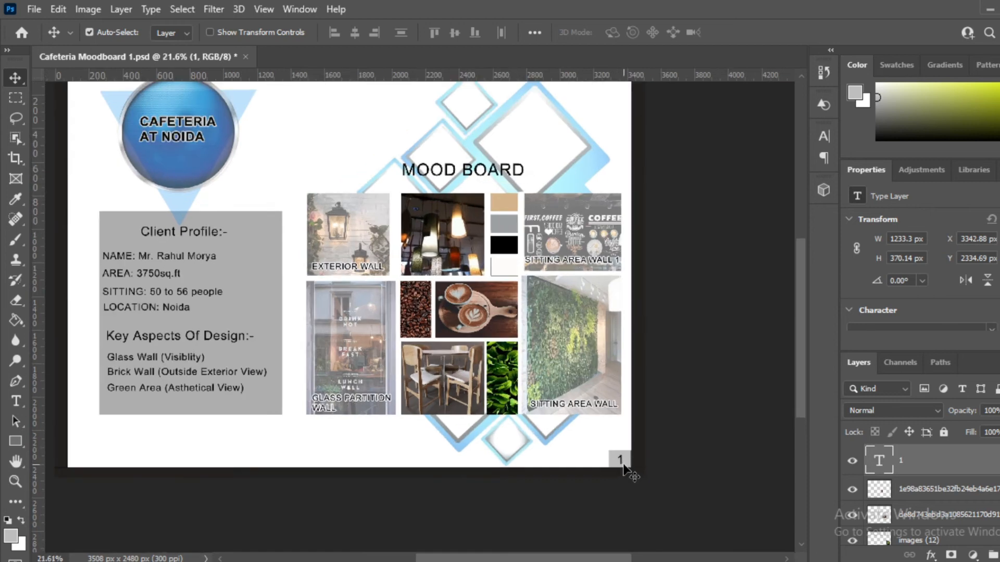
scroll(619, 465, up, 1)
scroll(621, 468, up, 1)
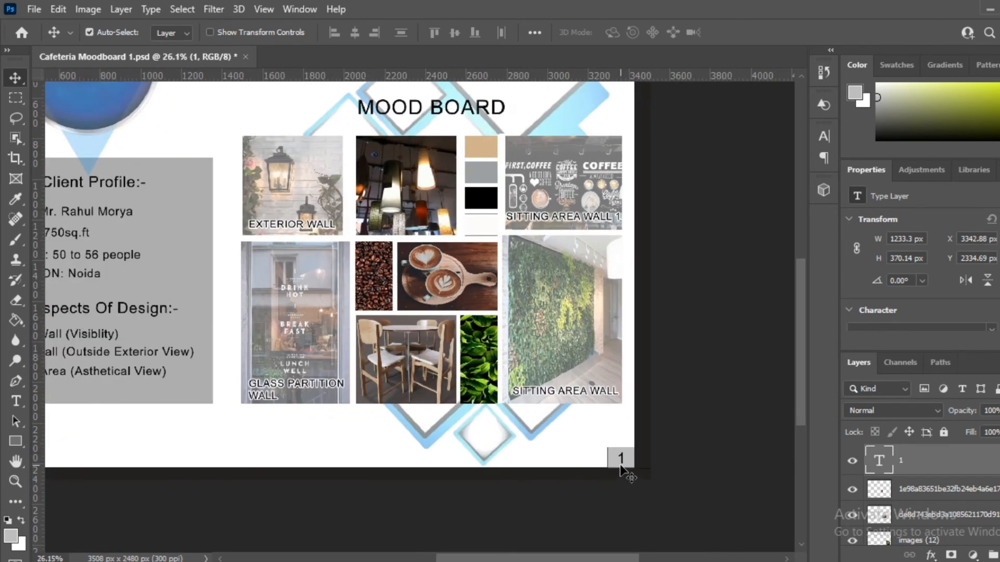
scroll(621, 465, down, 2)
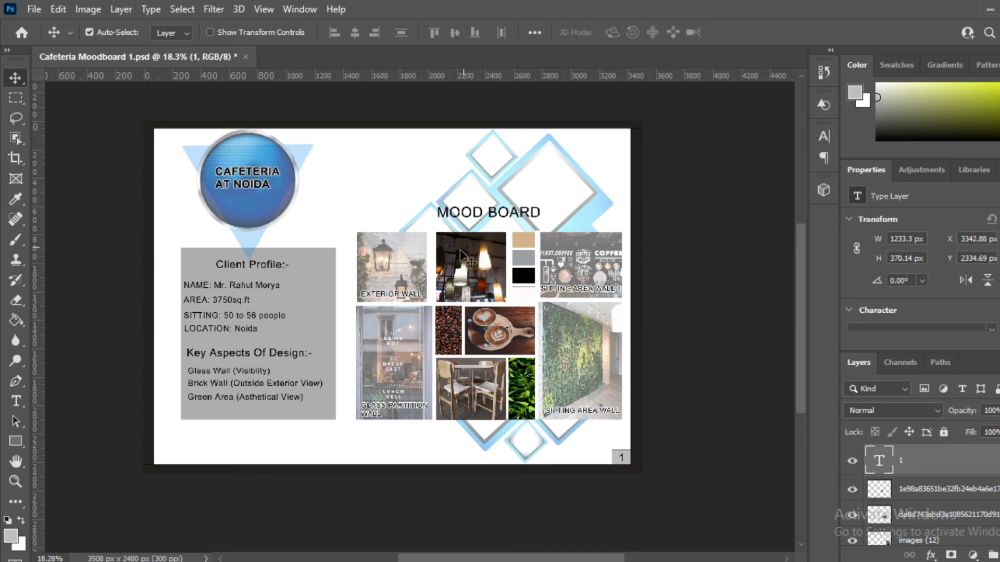
Step: Save a copy to this computer under the name 'Cafeteria Moodboard finl'
click(33, 9)
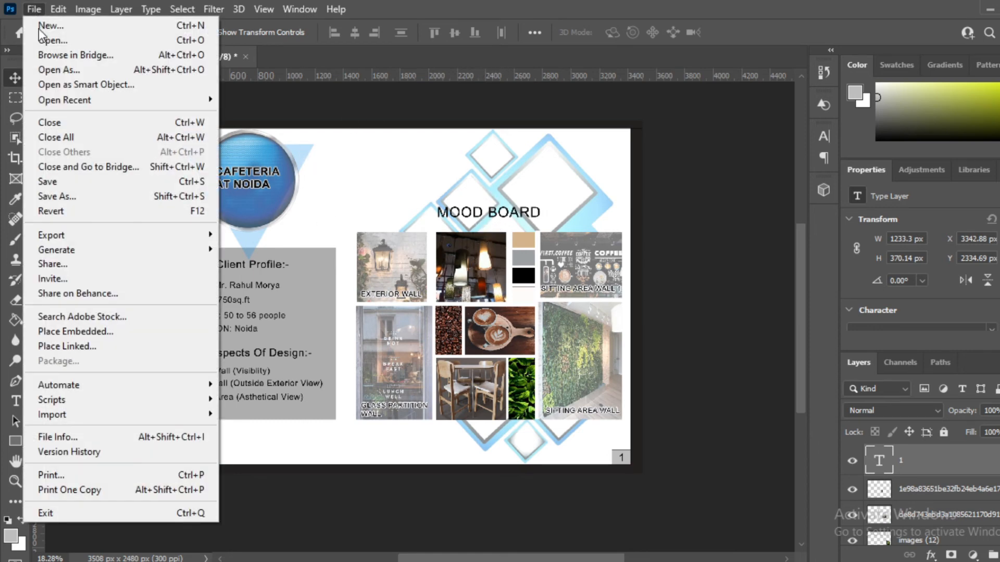
click(72, 198)
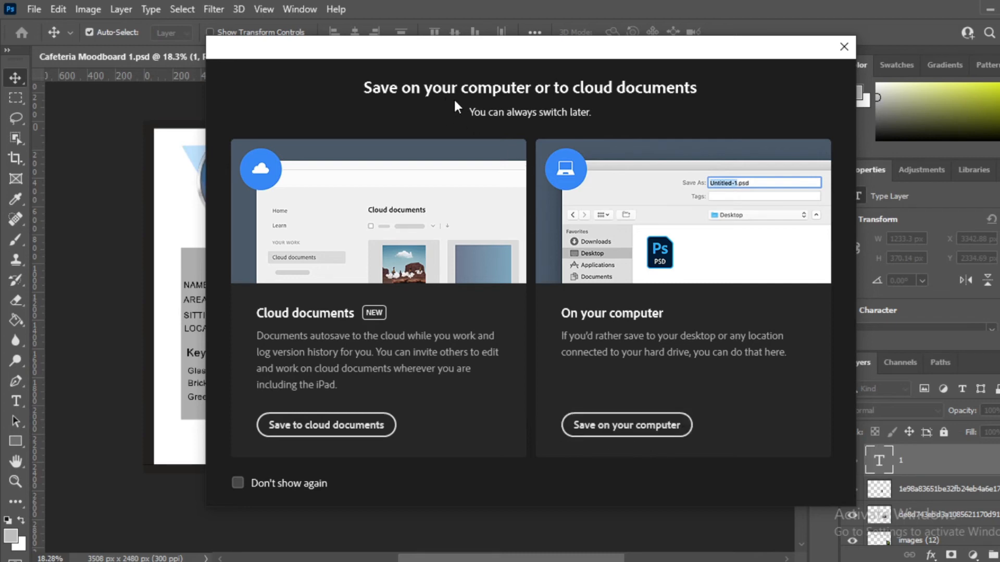
click(619, 426)
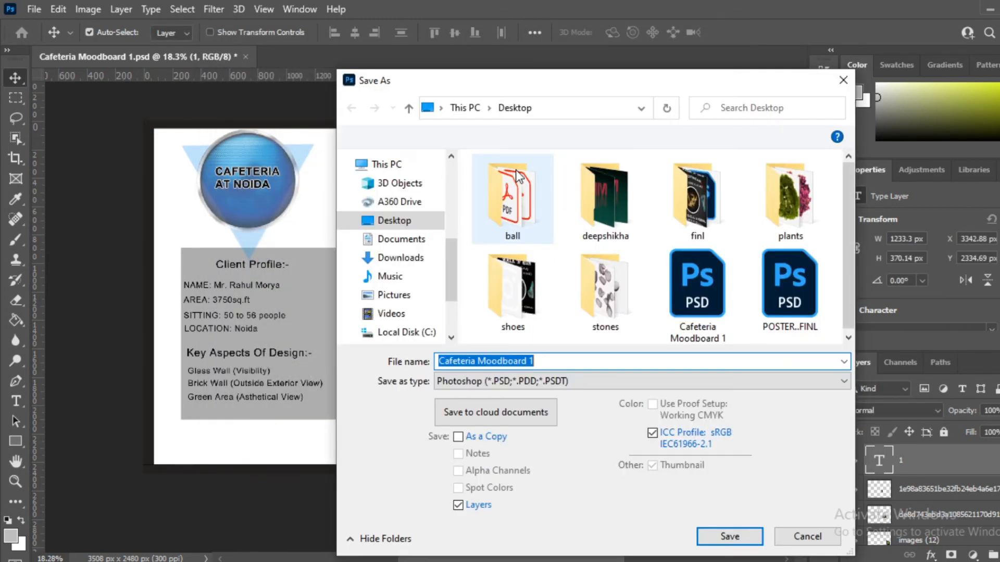
click(527, 361)
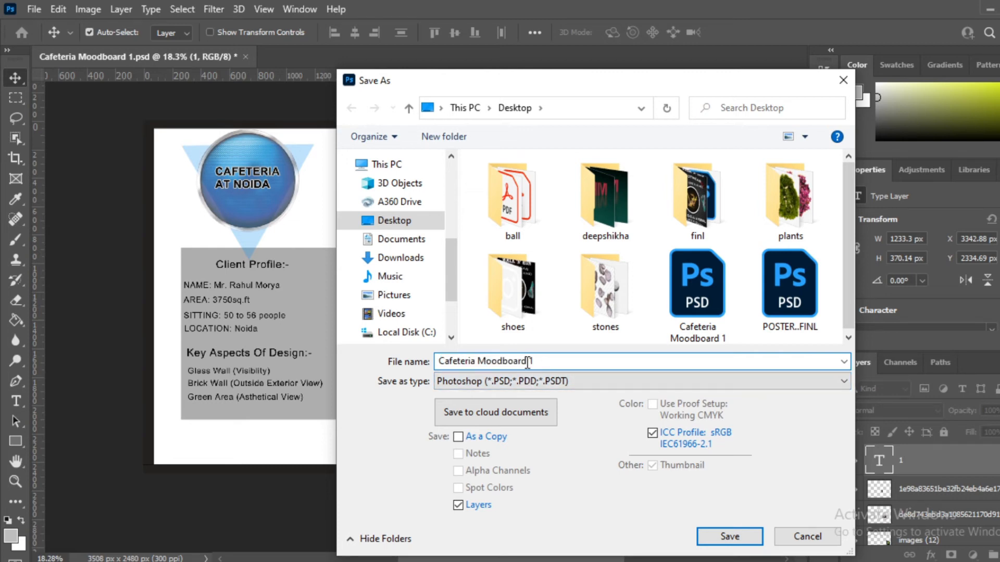
drag(528, 361, 551, 366)
text(finl)
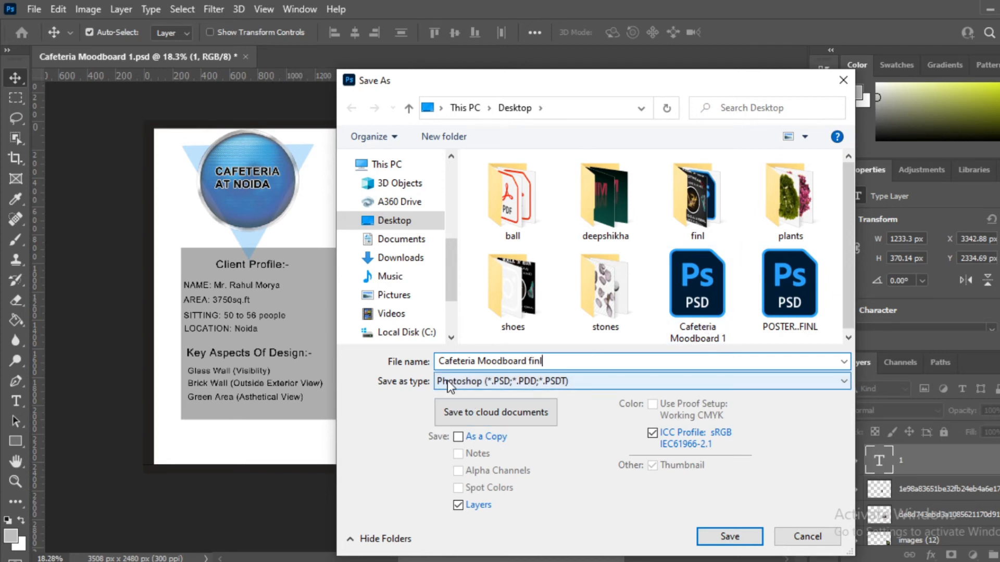
click(554, 381)
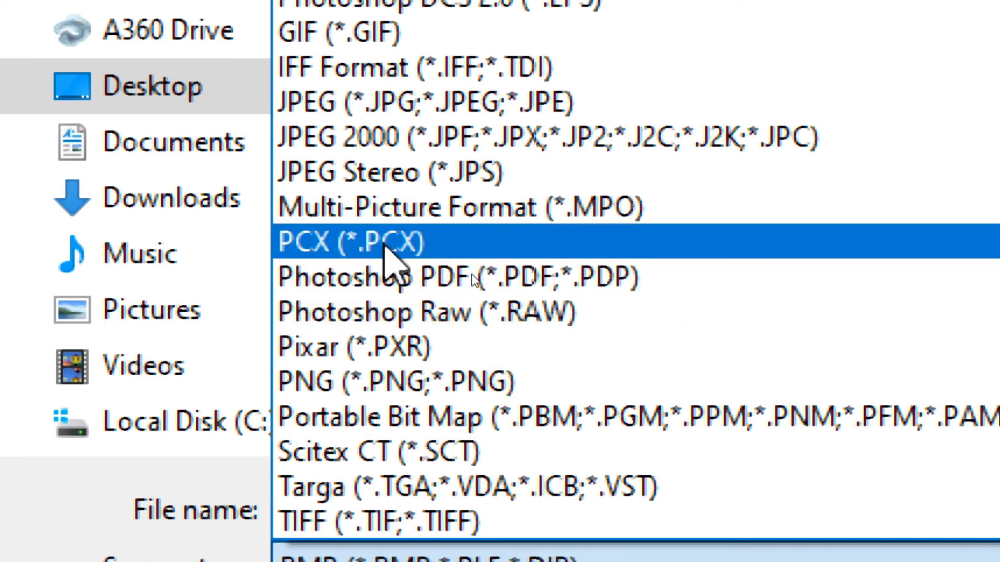
Step: Choose Photoshop PDF (*.PDF;*.PDP) as the format and save
click(562, 286)
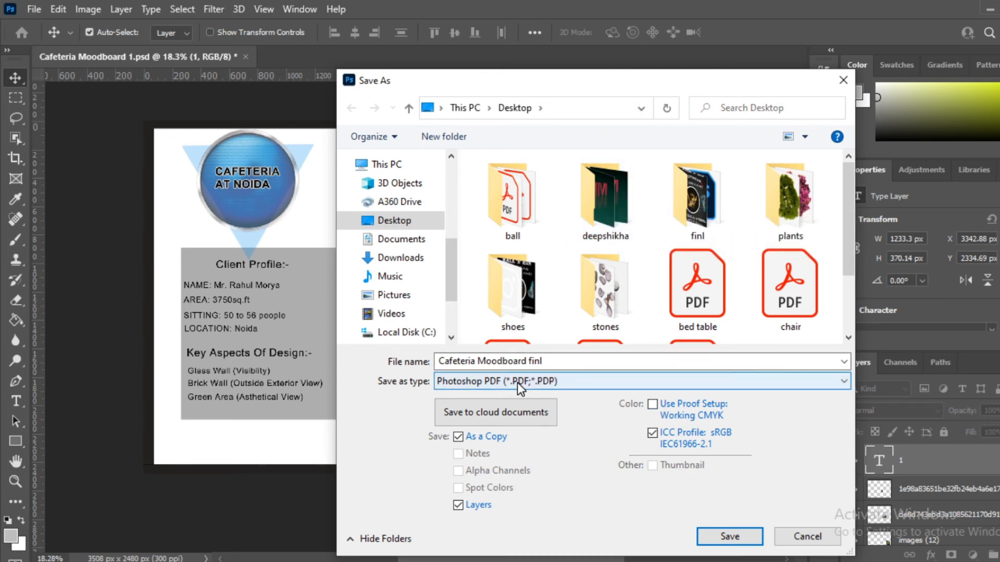
click(728, 540)
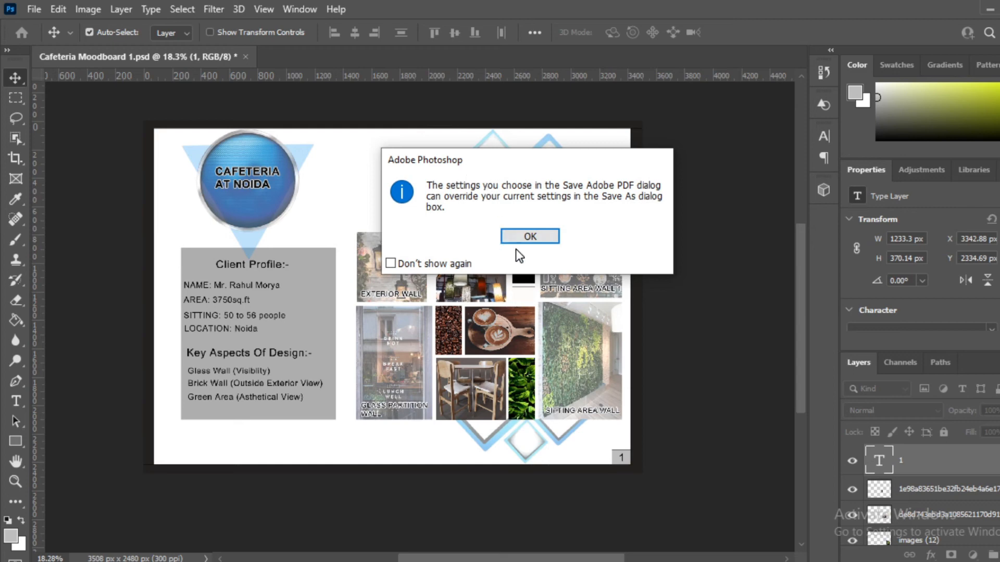
Step: Save the PDF with [High Quality Print], Acrobat 5 compatibility and Standard None, accepting the warning
click(528, 238)
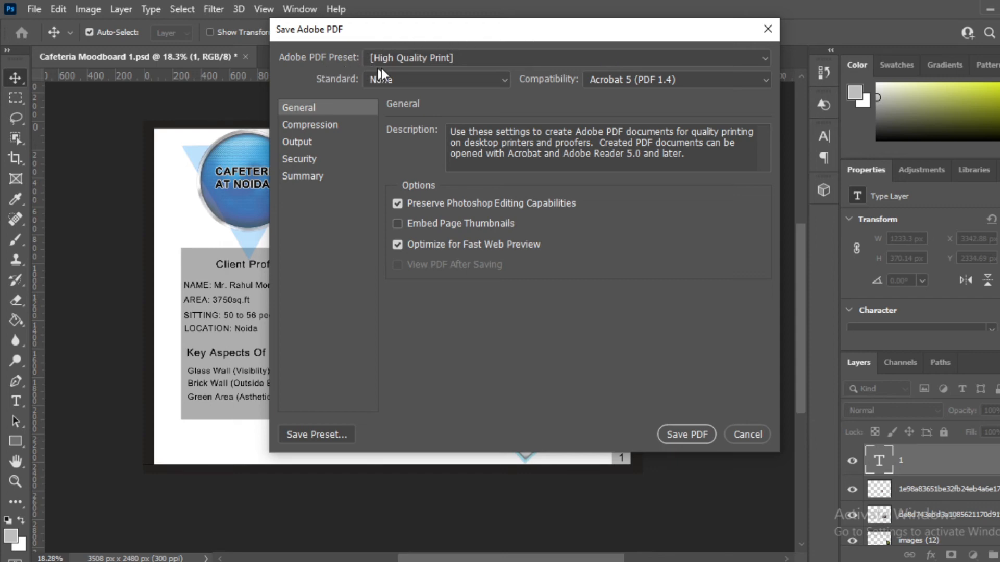
click(676, 61)
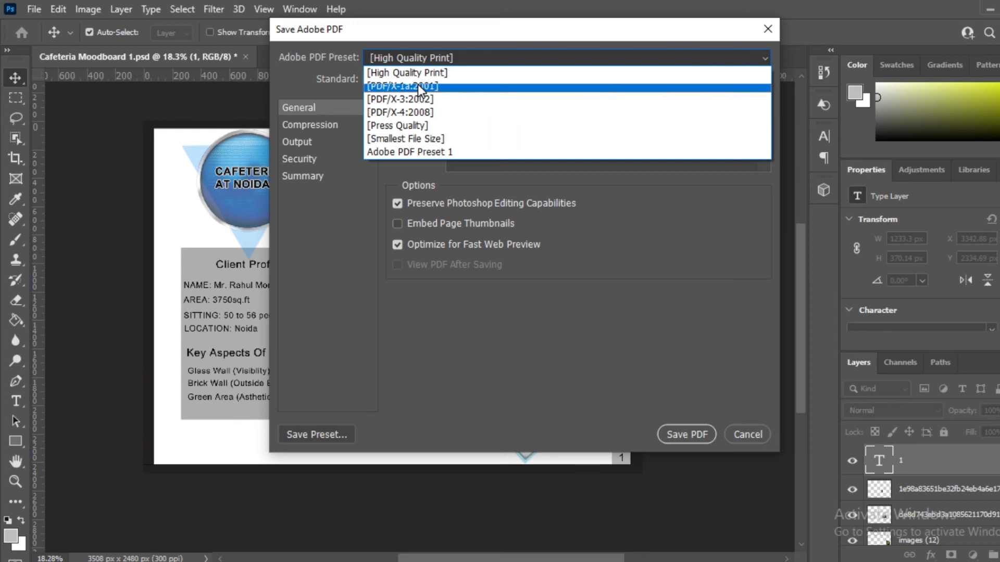
click(432, 65)
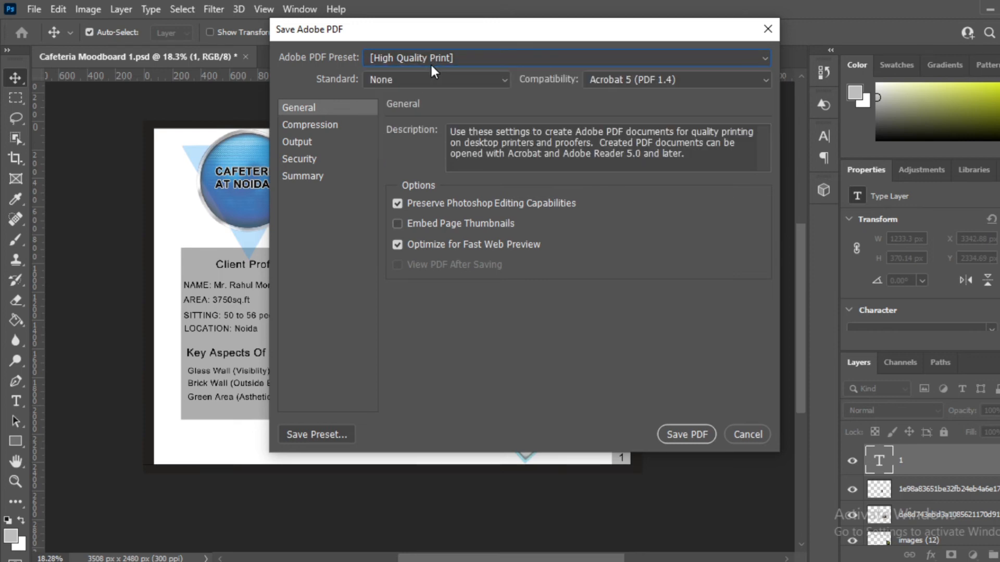
click(656, 79)
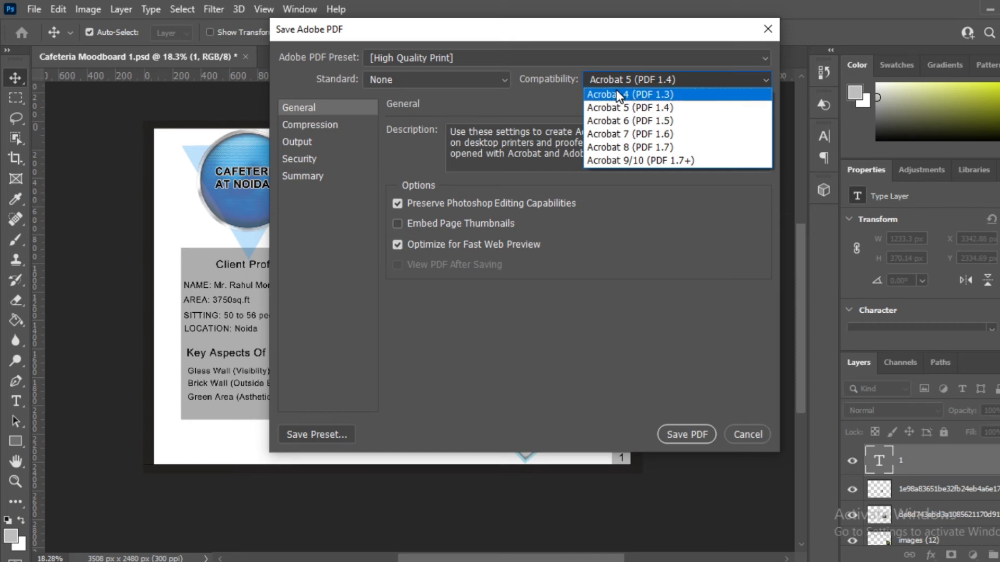
click(525, 347)
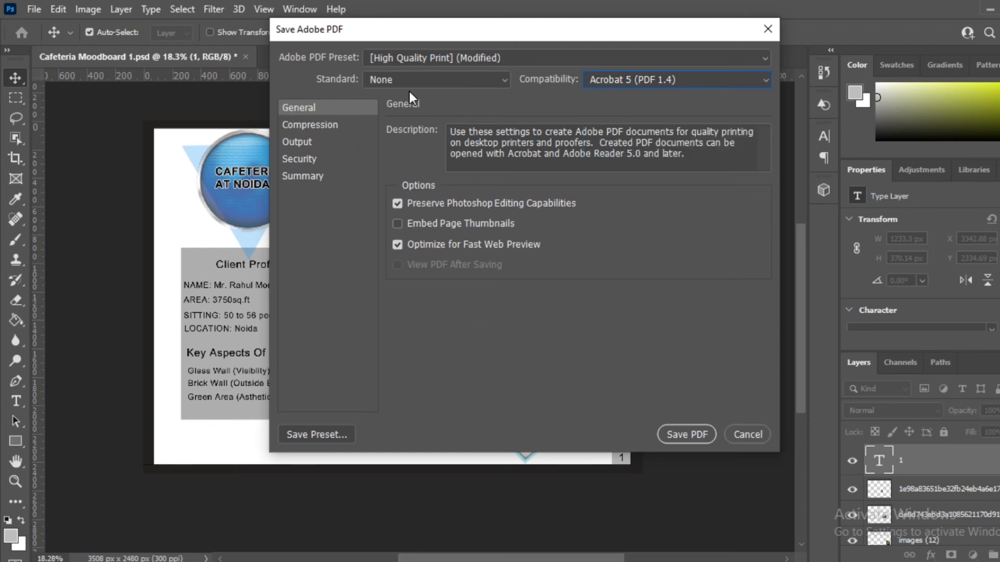
click(476, 83)
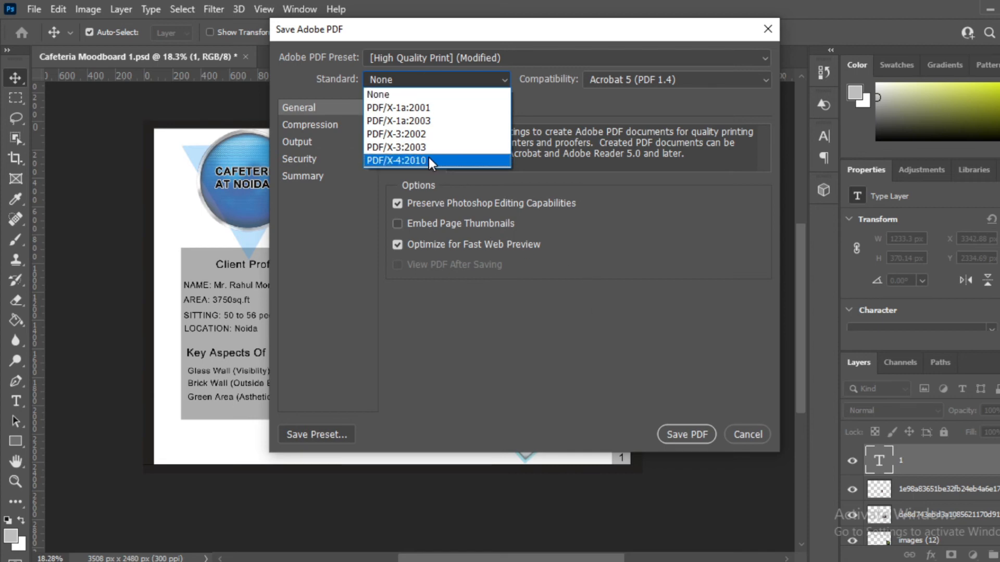
click(542, 319)
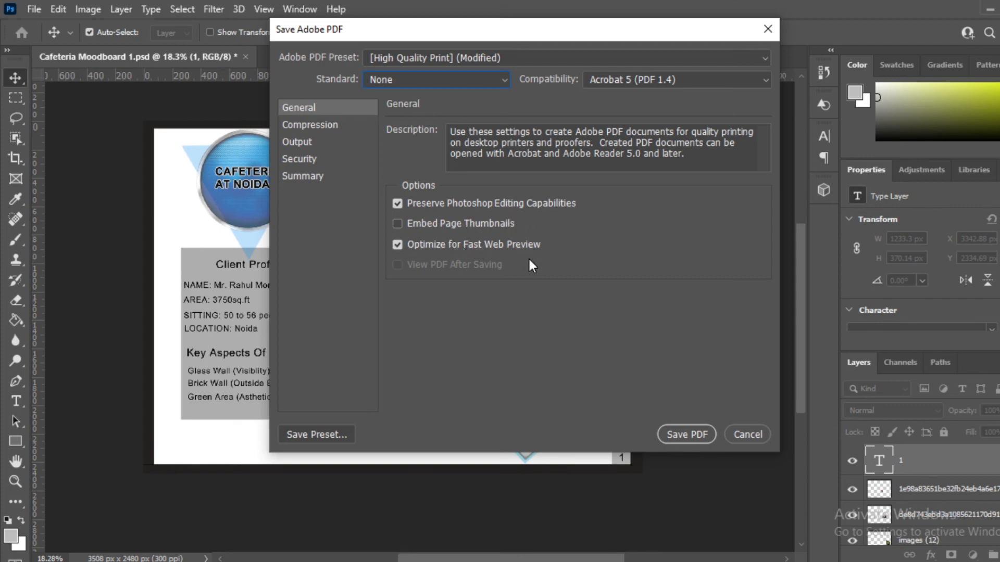
click(695, 430)
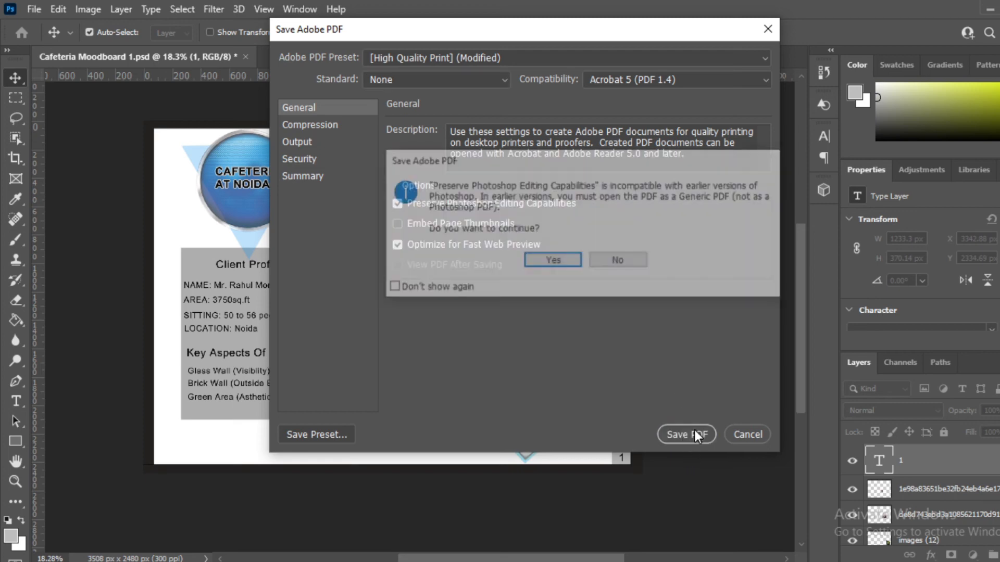
click(540, 265)
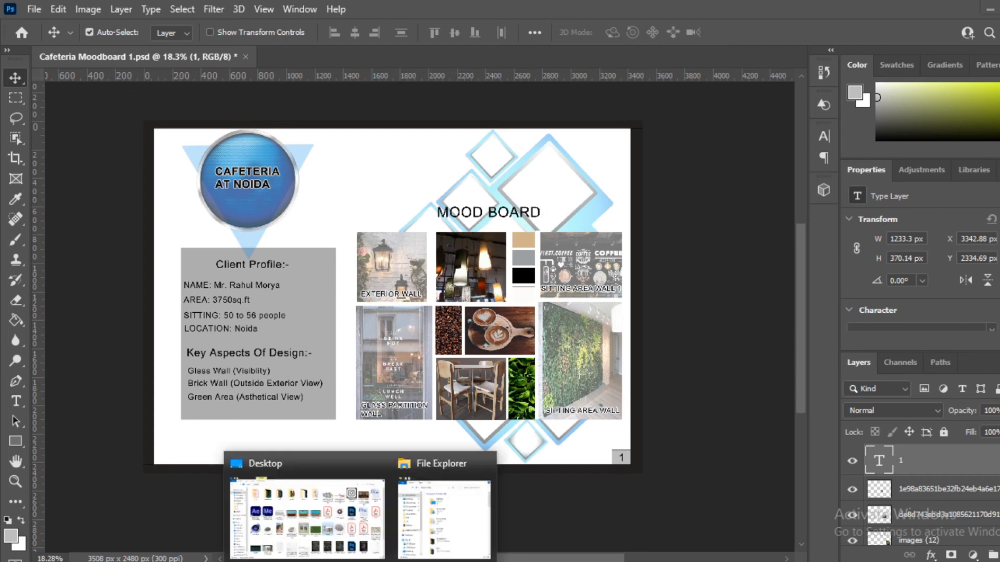
Step: Locate and select the Cafeteria Moodboard finl PDF in the Desktop folder
click(360, 530)
scroll(465, 469, down, 3)
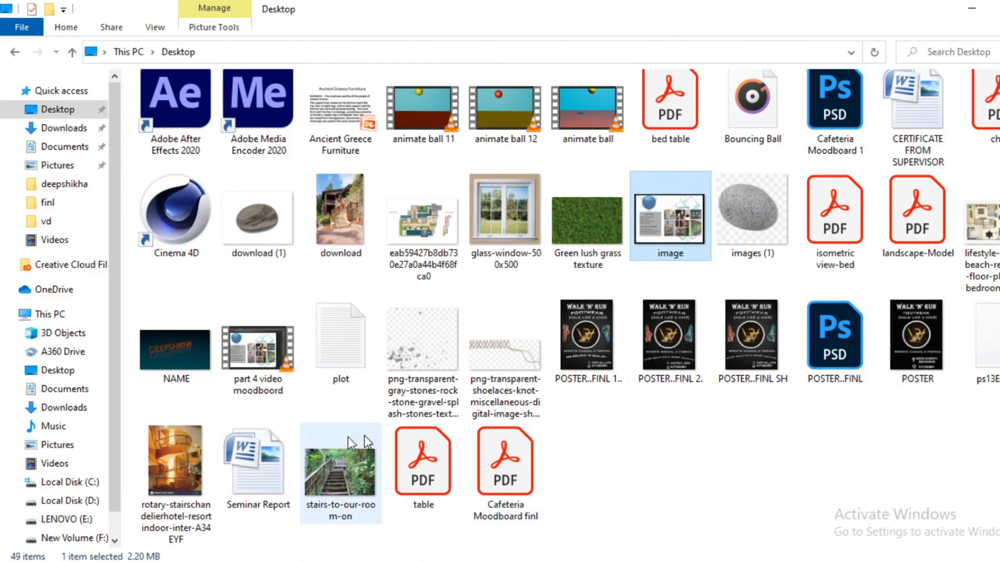
scroll(834, 424, up, 3)
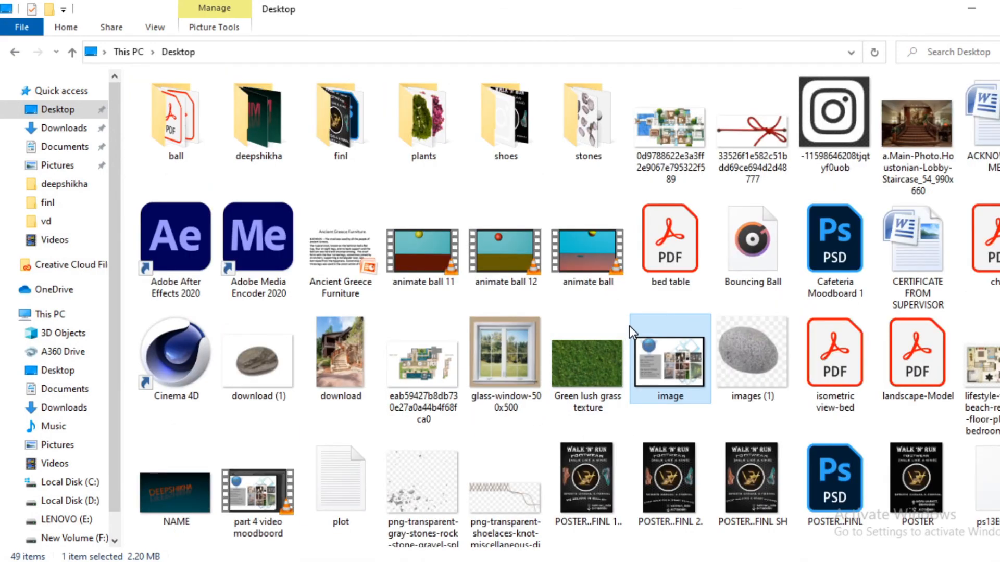
scroll(796, 415, down, 3)
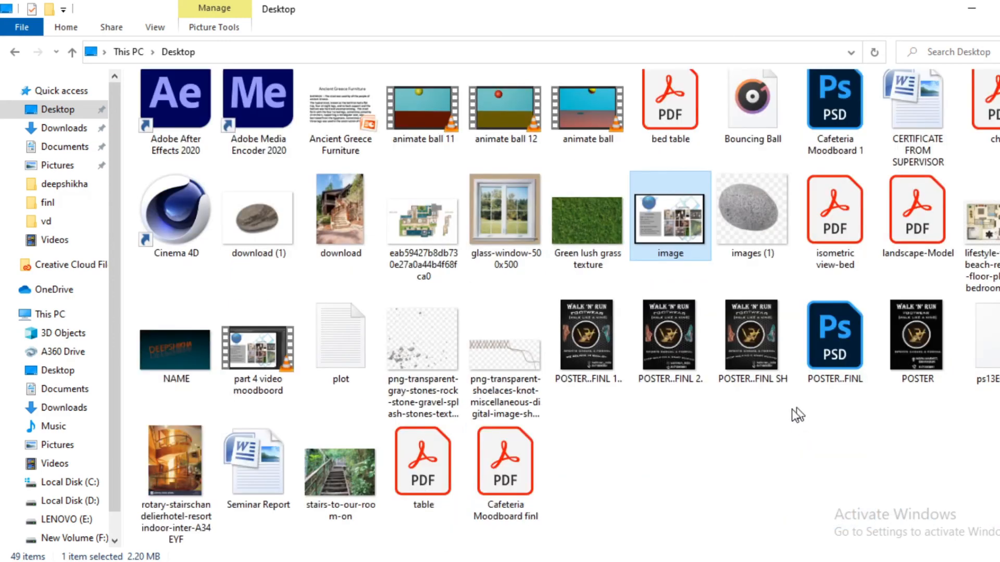
click(514, 480)
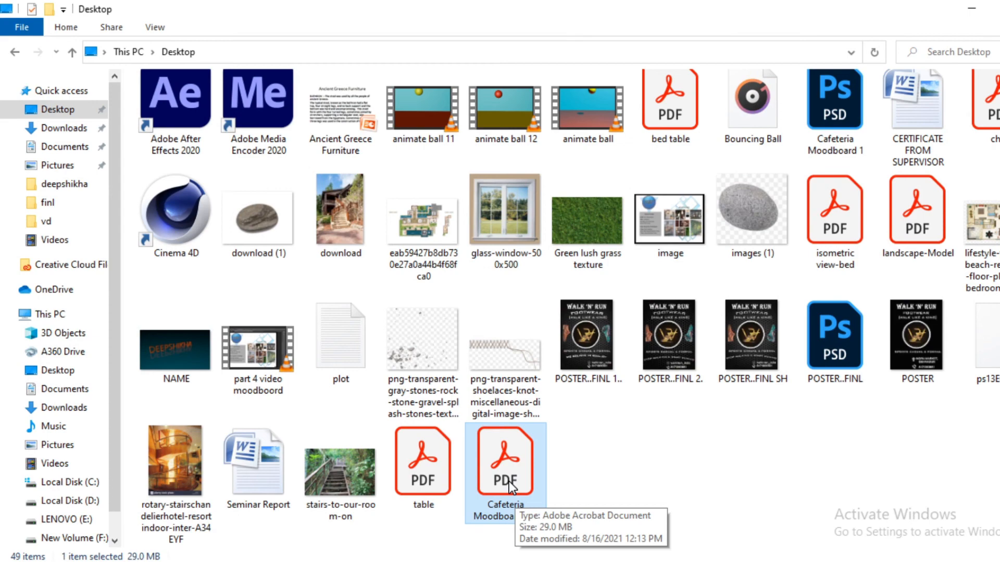
Step: Check the PDF's Properties (29.0 MB), then open it in Acrobat Reader
double_click(508, 481)
right_click(508, 481)
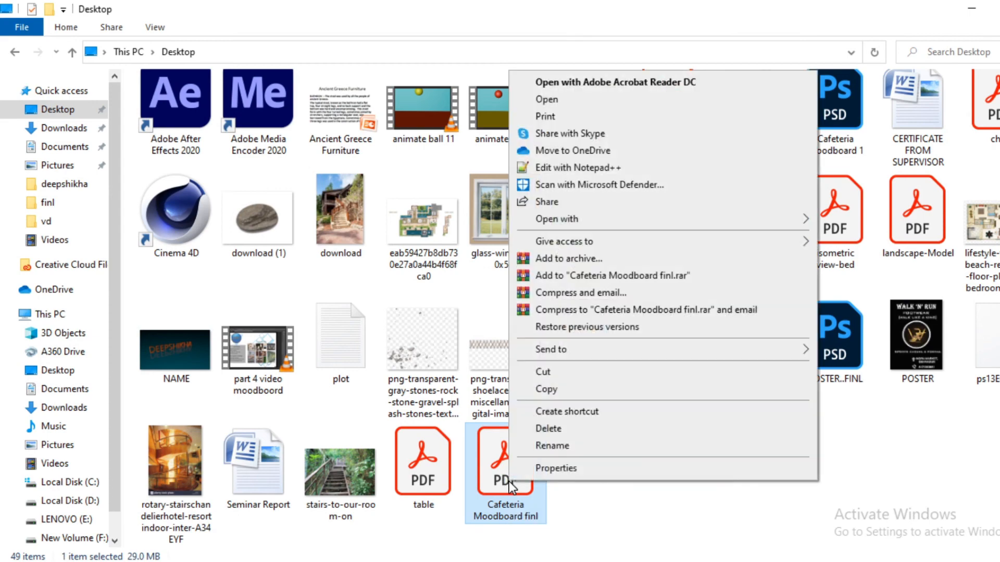
click(533, 466)
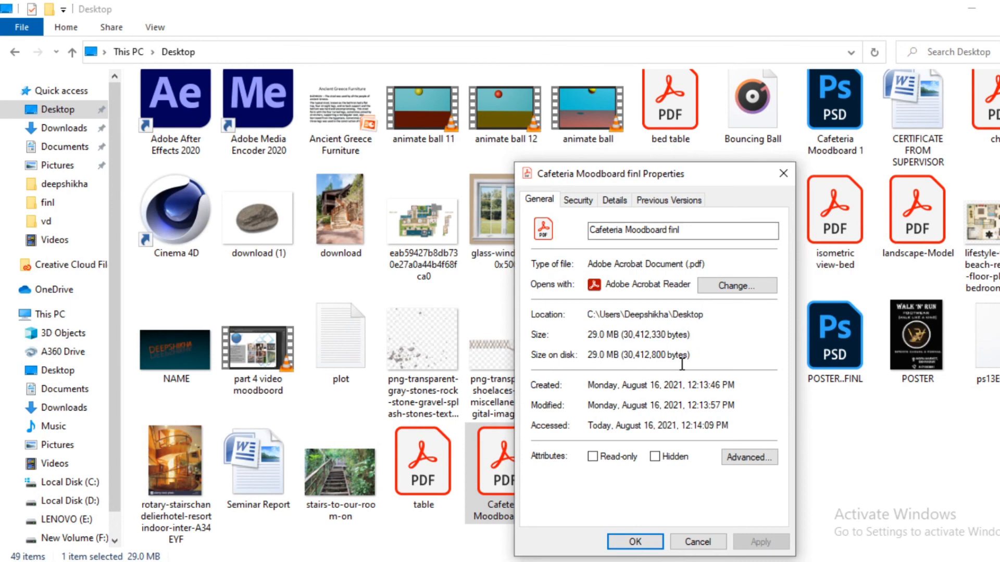
click(782, 173)
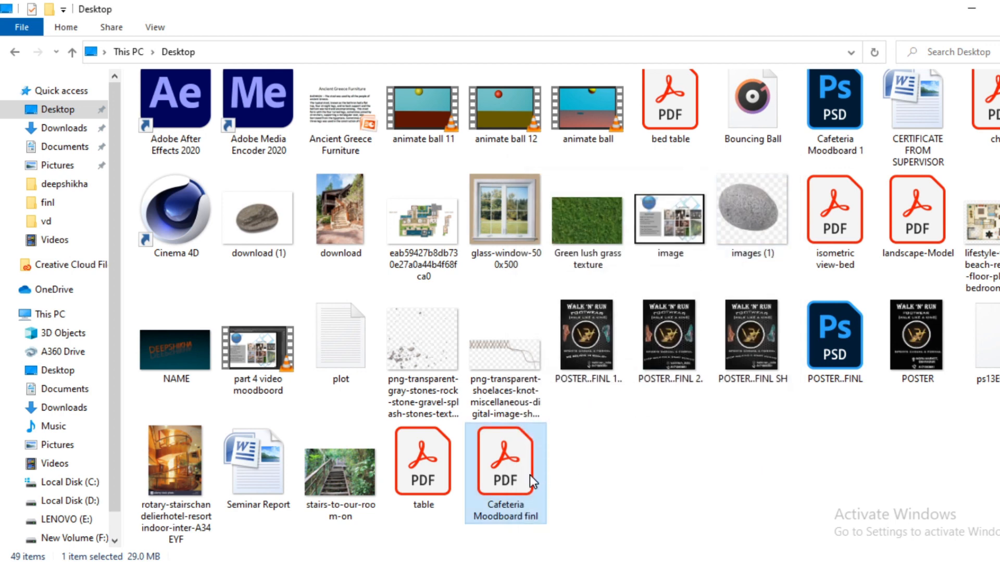
click(455, 486)
click(500, 485)
double_click(501, 485)
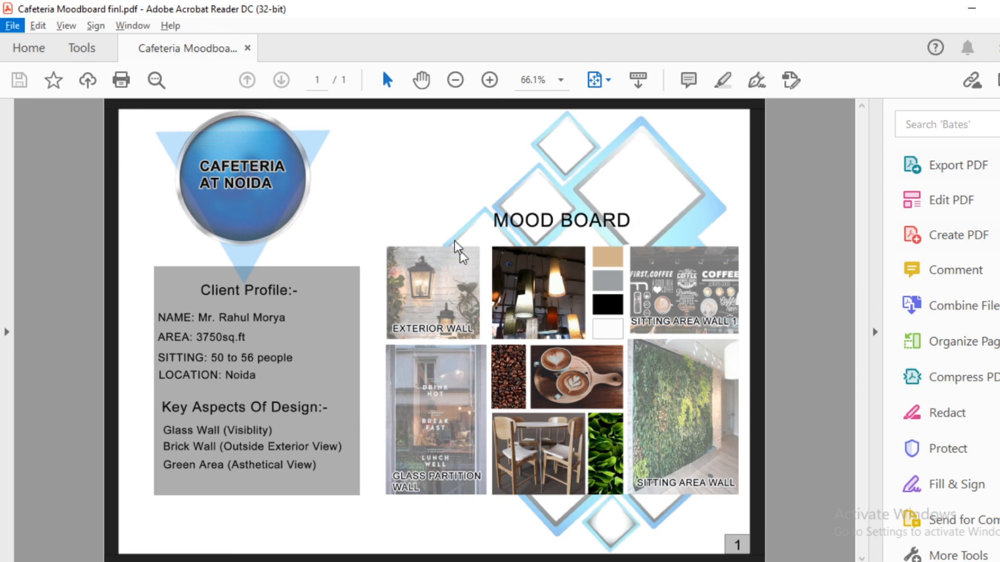
Step: Zoom in to 300% and pan around the page to inspect photos and text
click(489, 79)
click(489, 79)
click(489, 80)
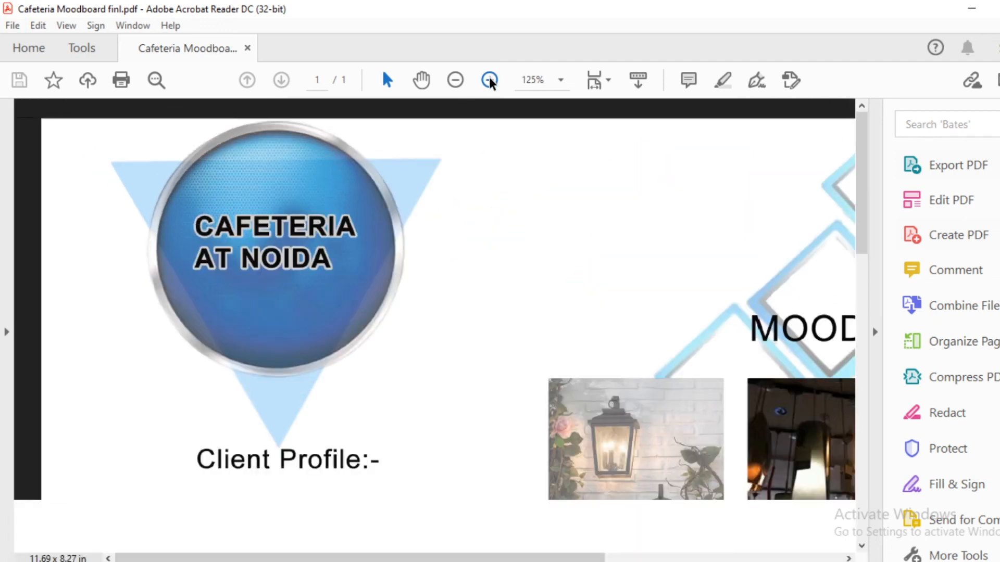
click(489, 79)
click(489, 79)
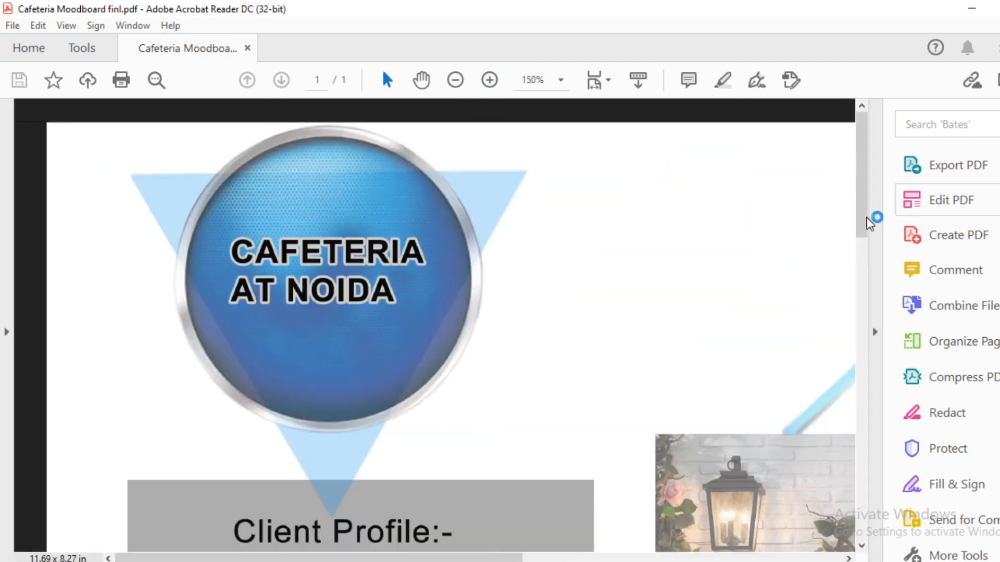
drag(858, 217, 855, 412)
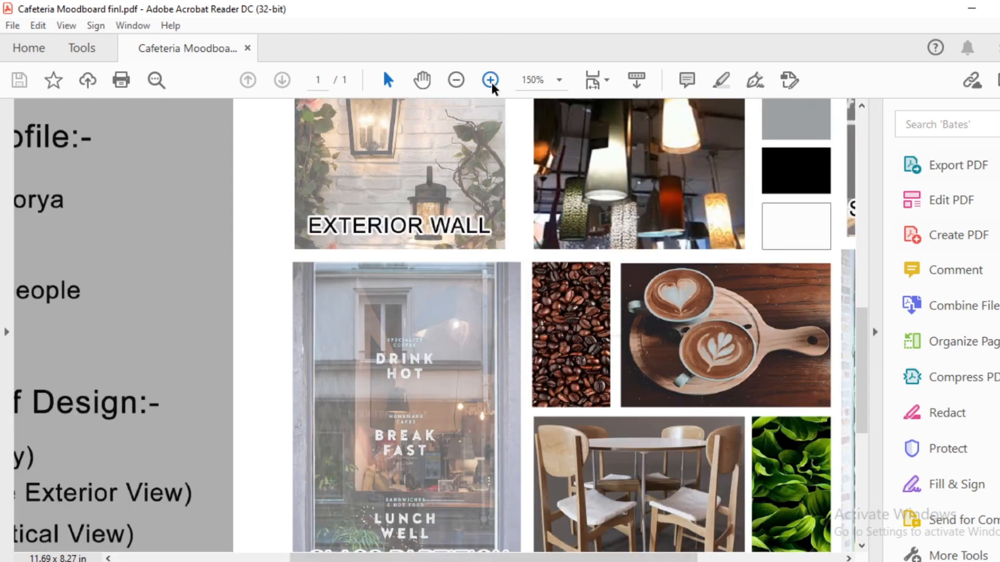
click(491, 82)
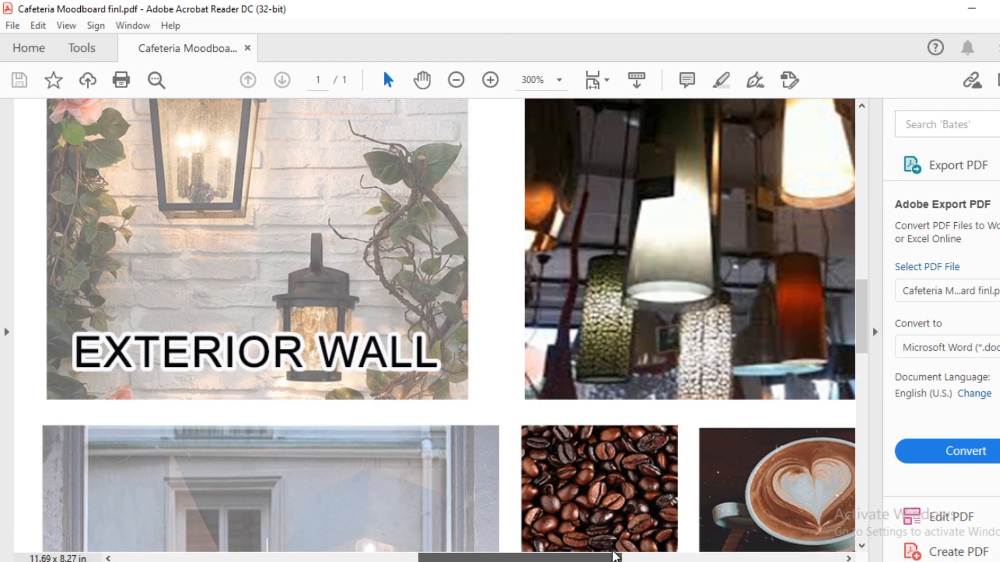
scroll(848, 442, down, 10)
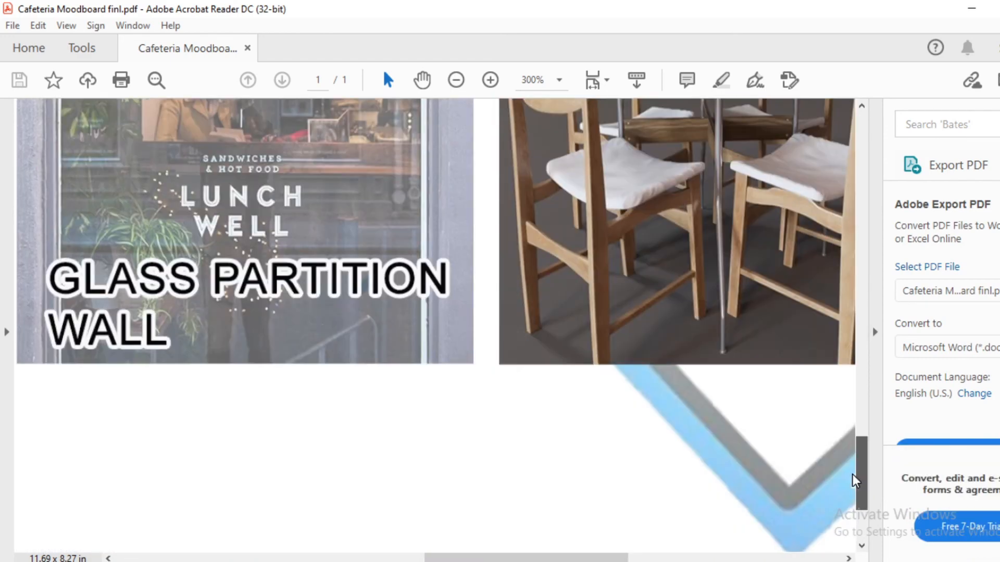
scroll(851, 474, up, 5)
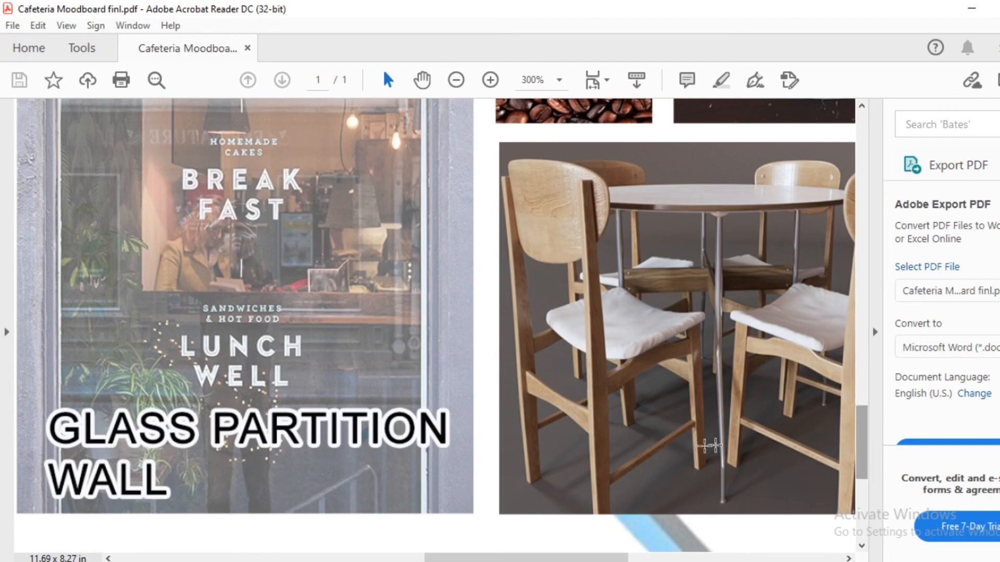
scroll(229, 478, right, 2)
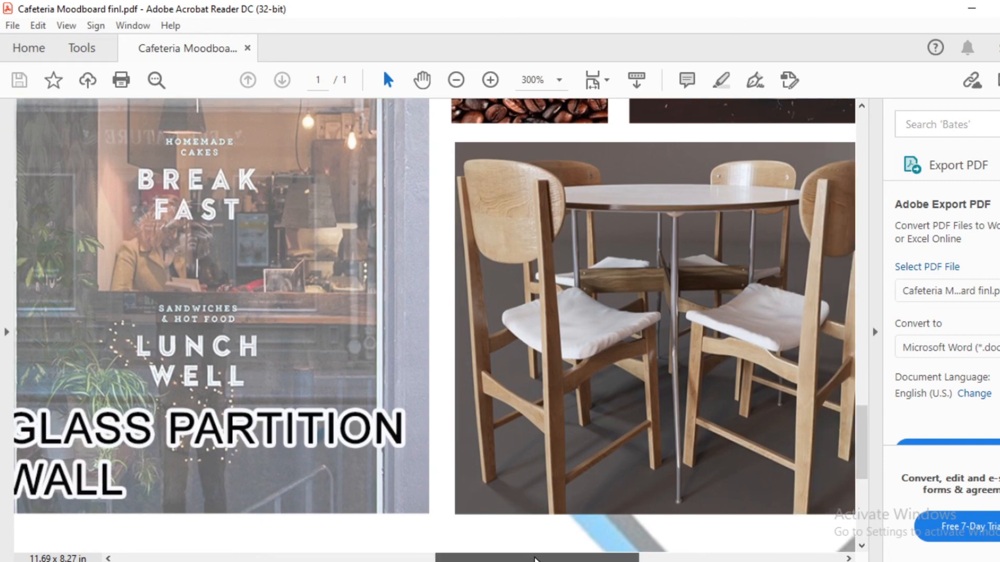
drag(580, 558, 665, 559)
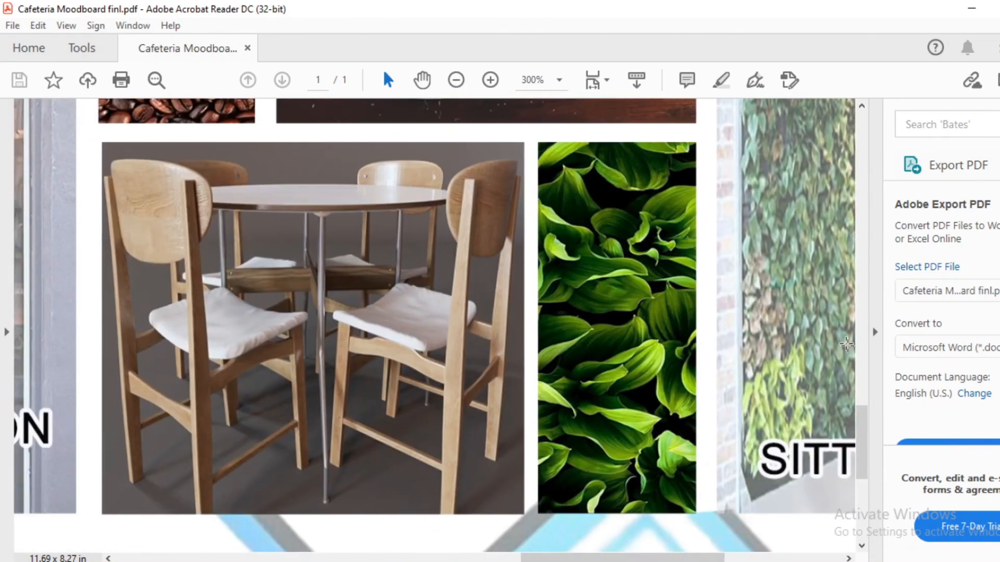
drag(862, 418, 830, 244)
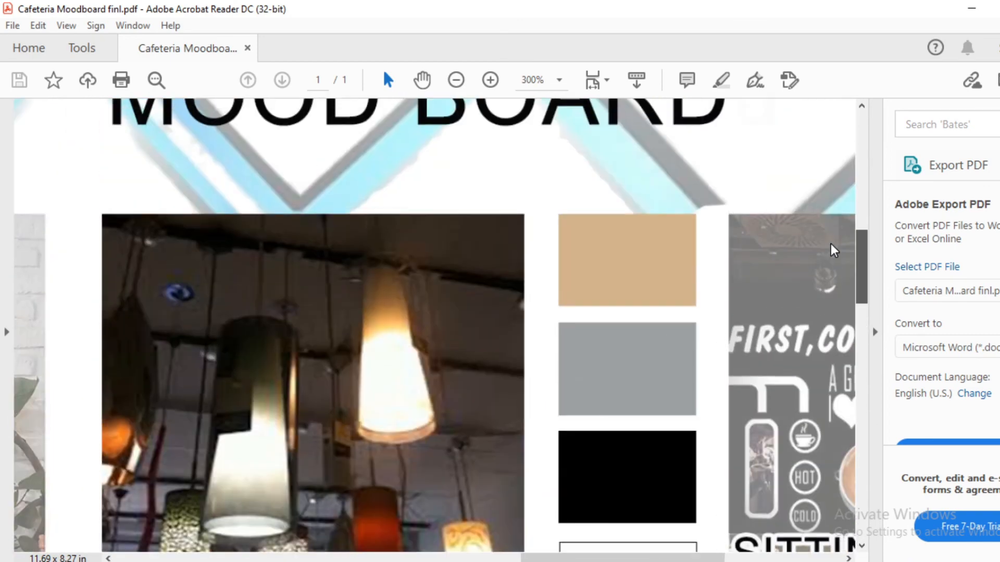
drag(622, 559, 741, 559)
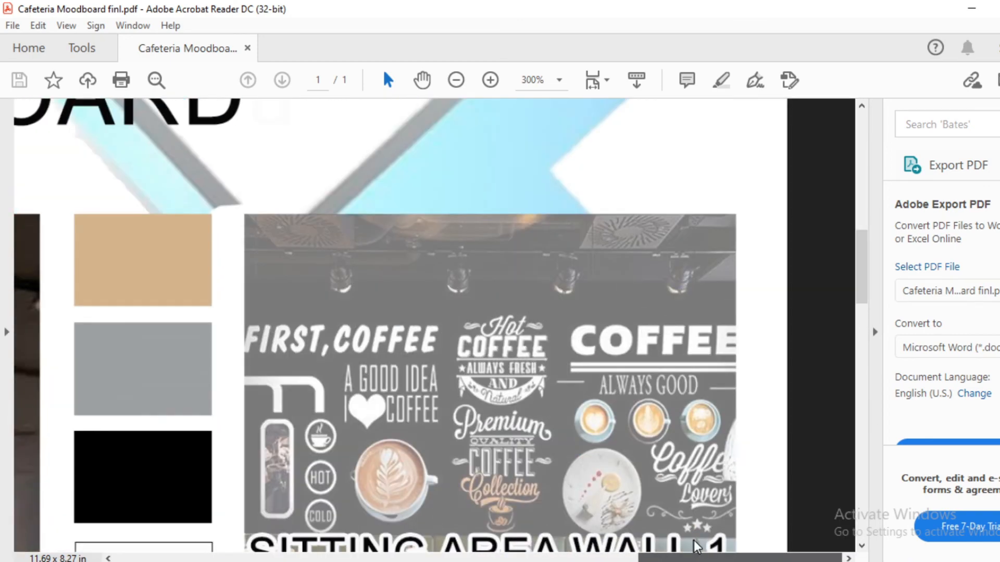
drag(857, 263, 861, 303)
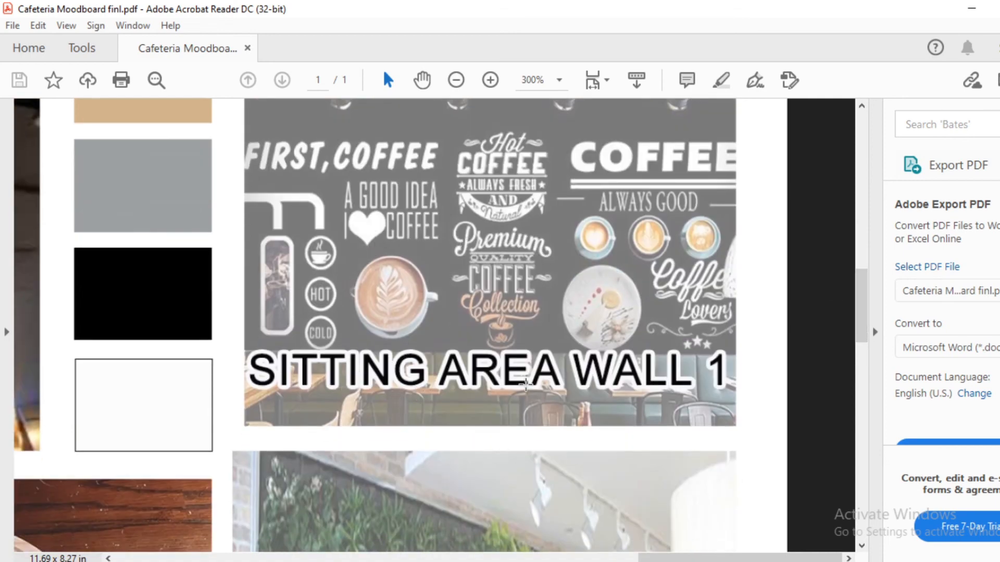
drag(864, 297, 823, 377)
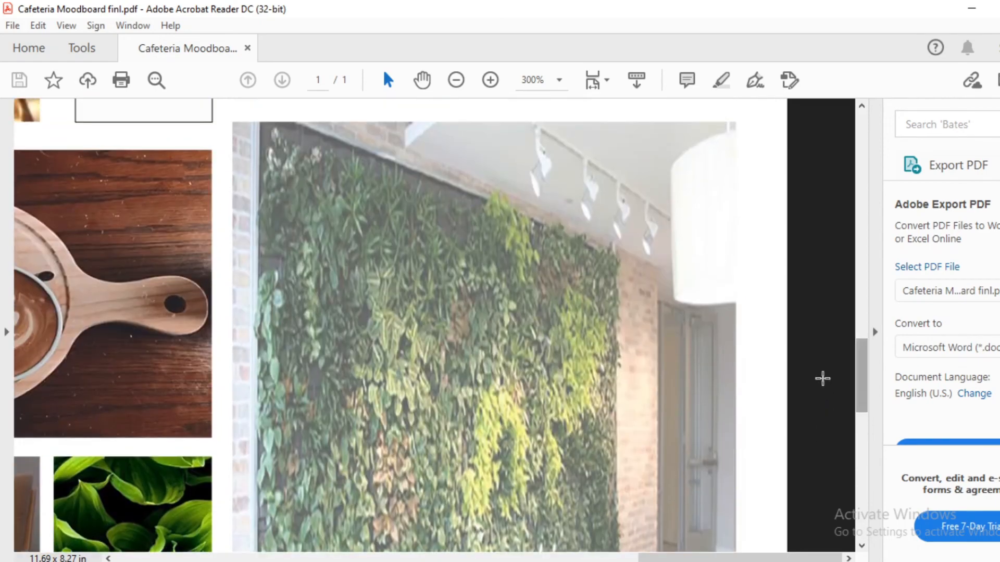
drag(662, 556, 213, 556)
scroll(478, 323, down, 2)
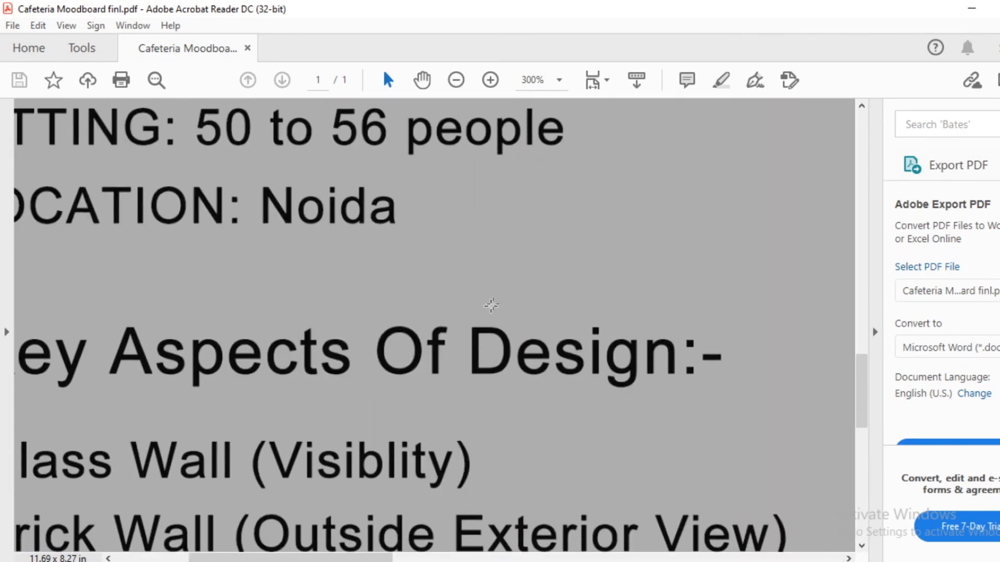
Step: Zoom back out to Fit Page at 66.1%
click(458, 78)
click(459, 79)
click(458, 78)
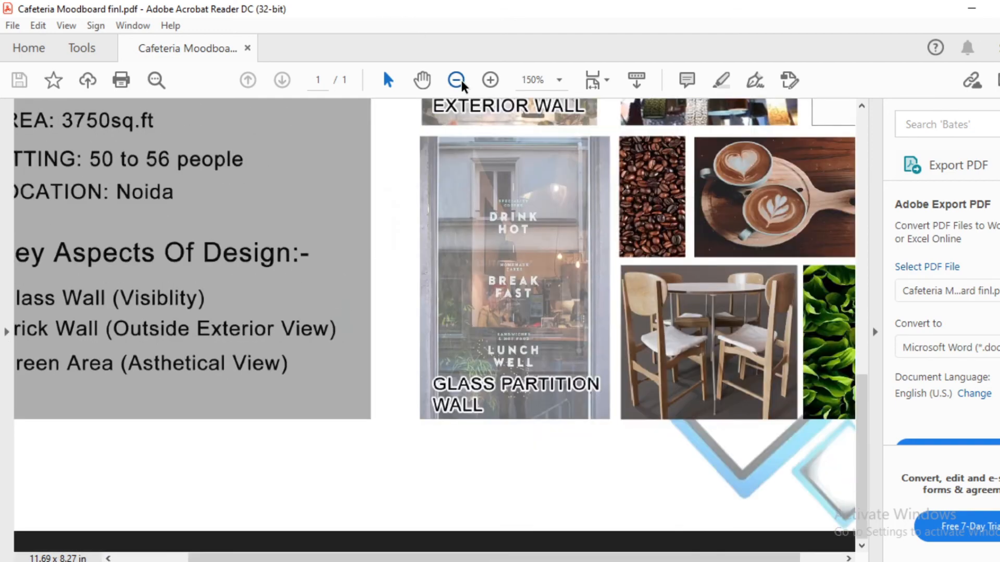
click(458, 78)
click(461, 80)
click(455, 81)
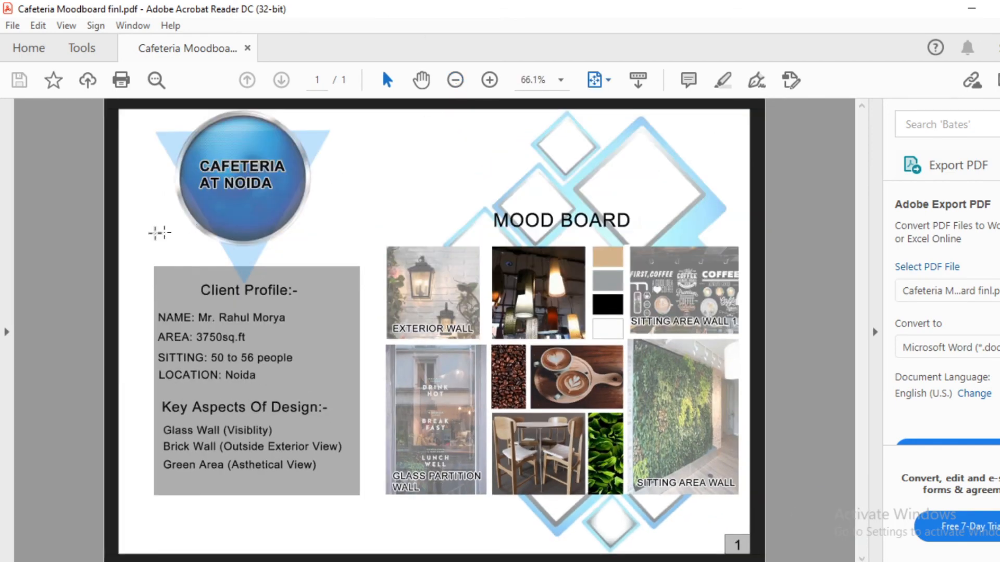